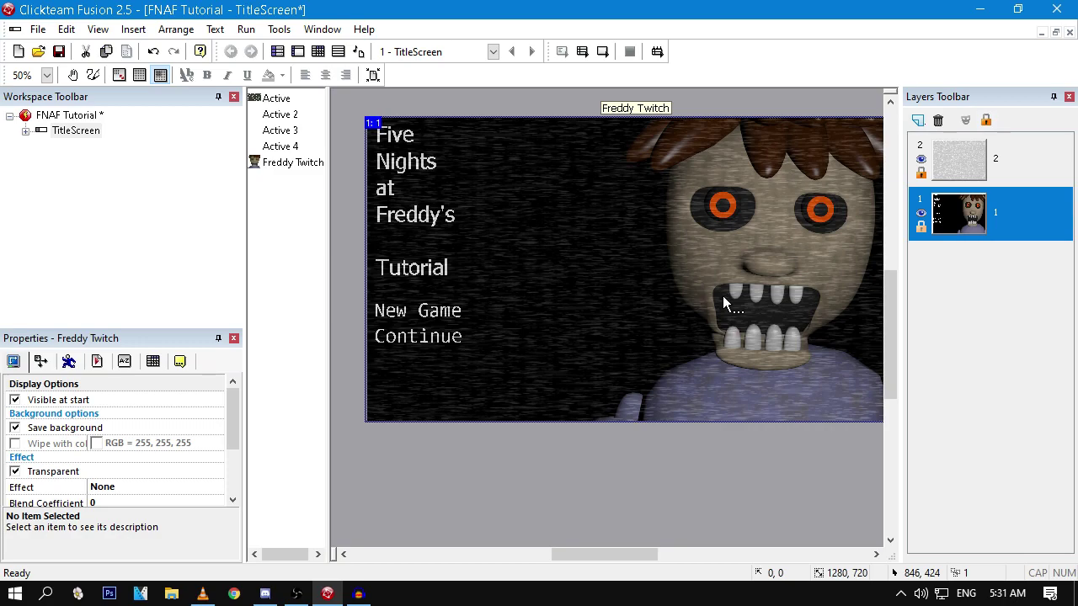
# Step: Rename the Freddy Twitch object as "twitch image" and check its image in the animation editor
pyautogui.scroll(1, 738, 272)
pyautogui.hscroll(1, 738, 272)
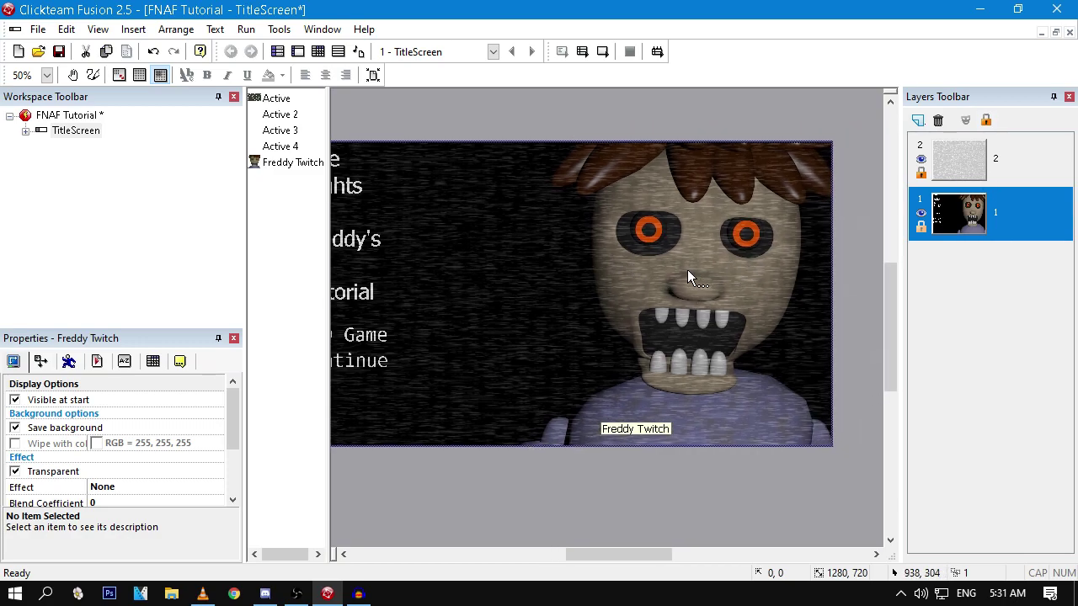
pyautogui.press('F2')
pyautogui.write('twitch image')
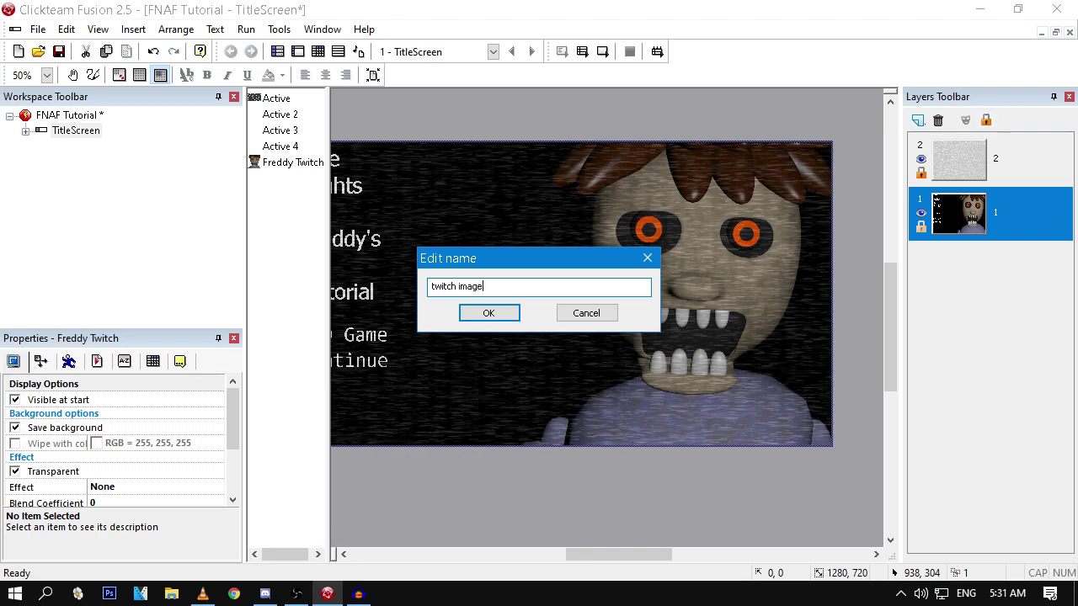
pyautogui.press('Return')
pyautogui.doubleClick(728, 287)
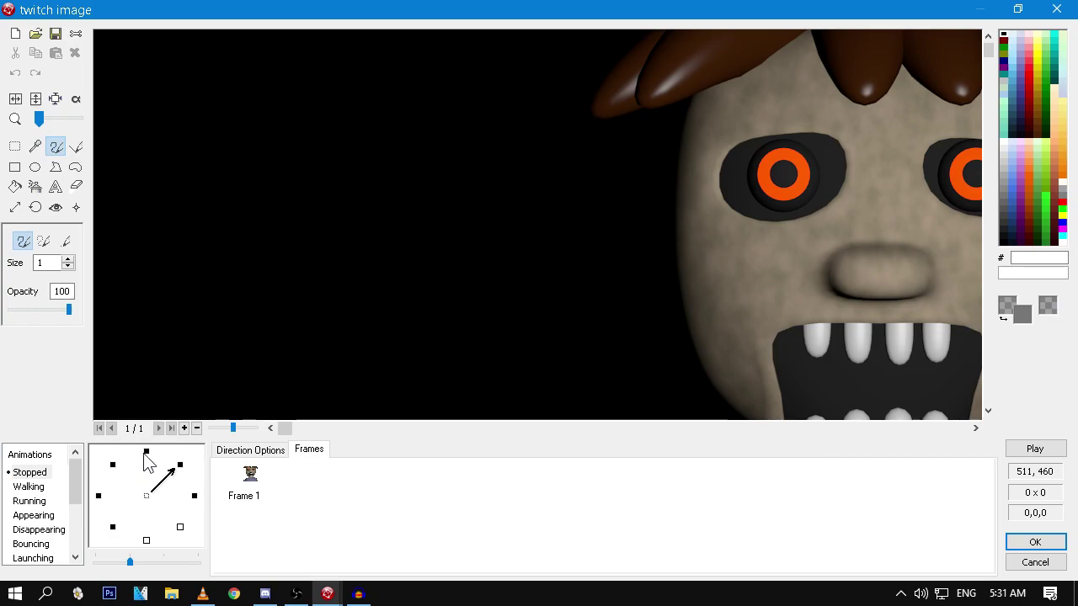
pyautogui.click(1038, 541)
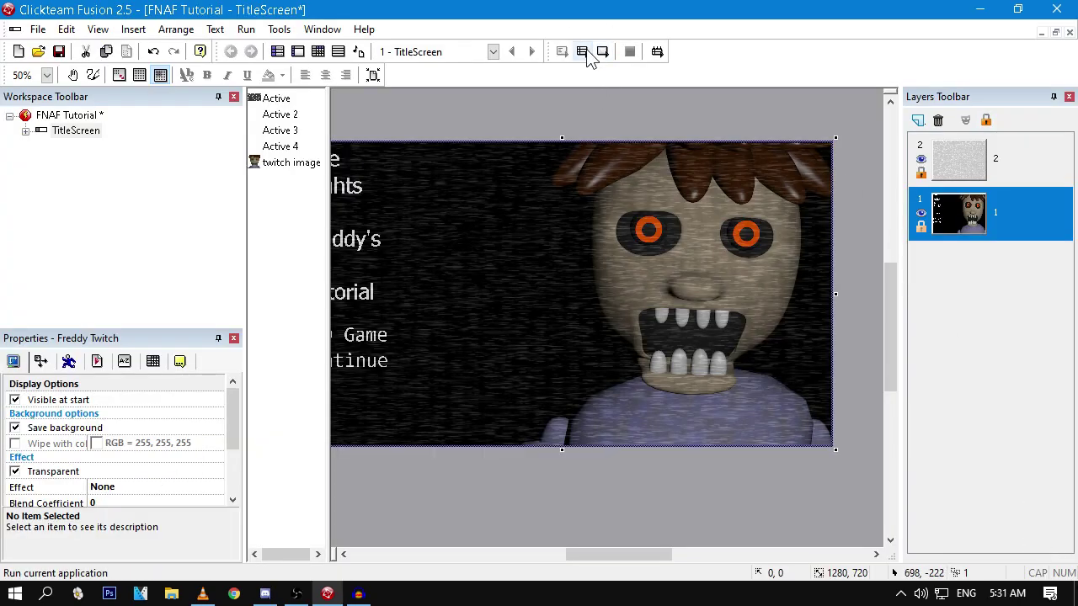
# Step: Test-run the application to view the title screen, and close the running game
pyautogui.click(590, 93)
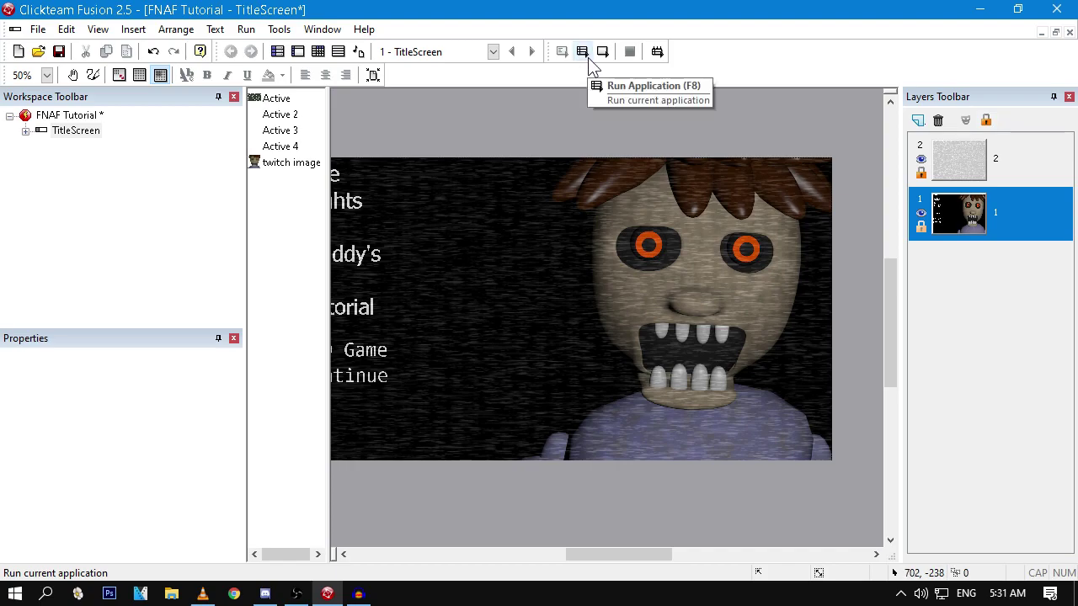
pyautogui.click(590, 60)
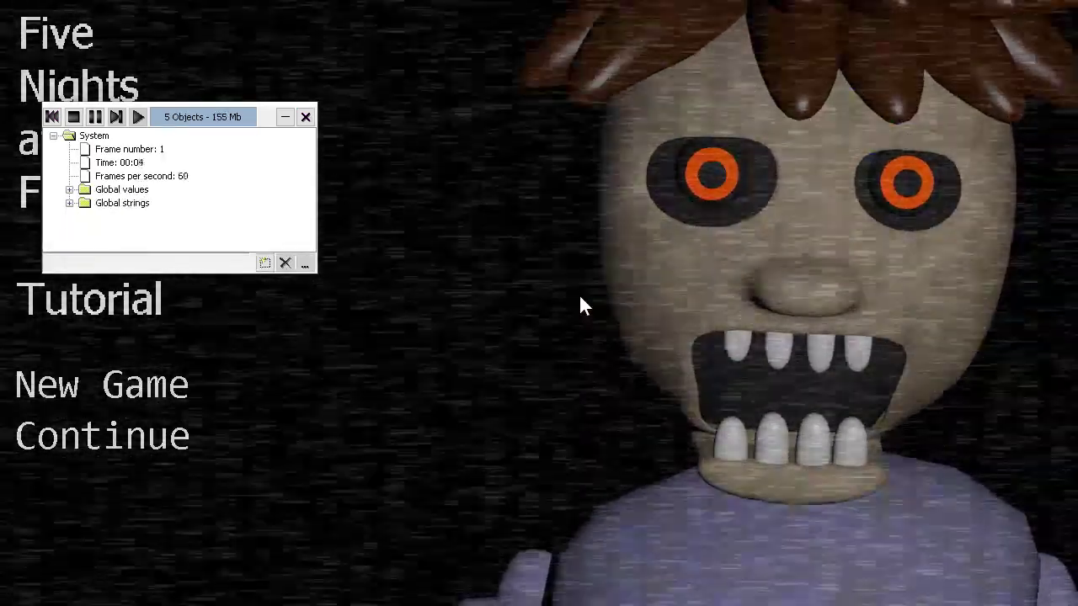
pyautogui.hotkey('alt', 'F4')
# Step: Add a new frame to the FNAF Tutorial application and name it "Night text"
pyautogui.click(69, 116)
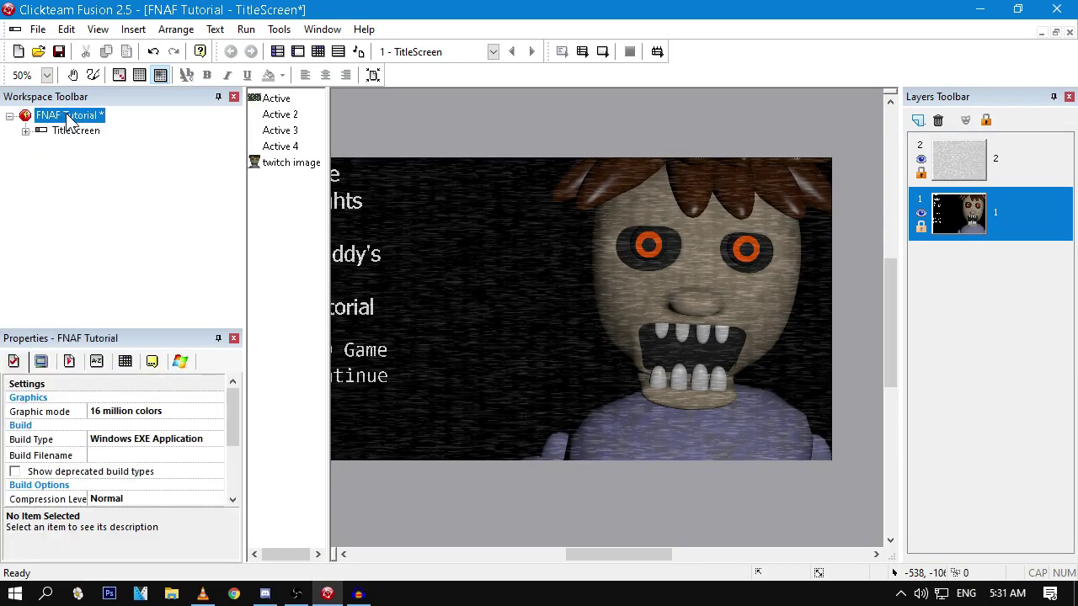
pyautogui.rightClick(69, 118)
pyautogui.click(498, 137)
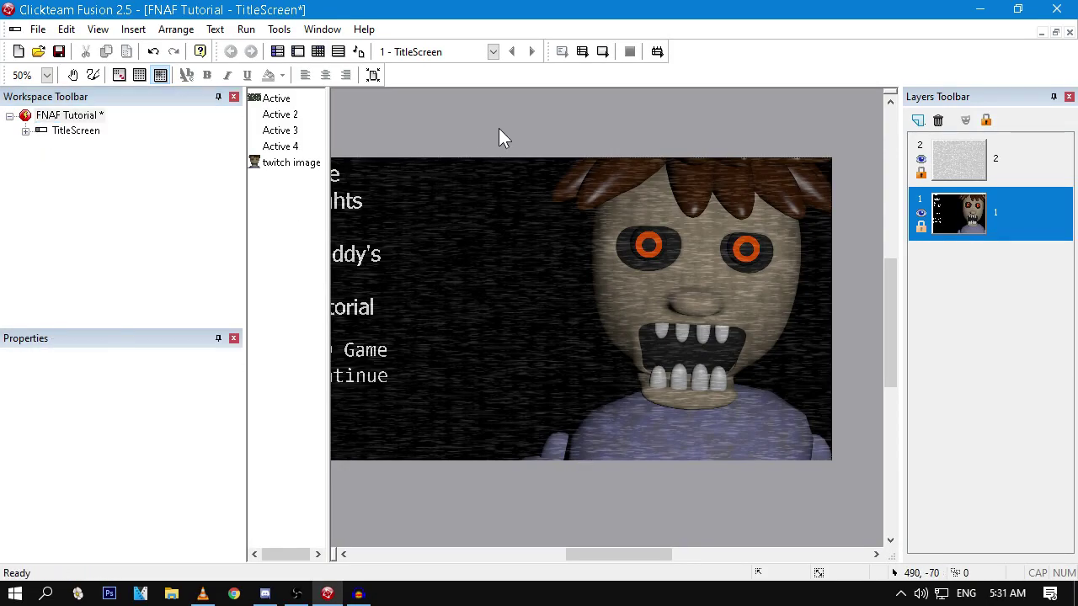
pyautogui.rightClick(52, 106)
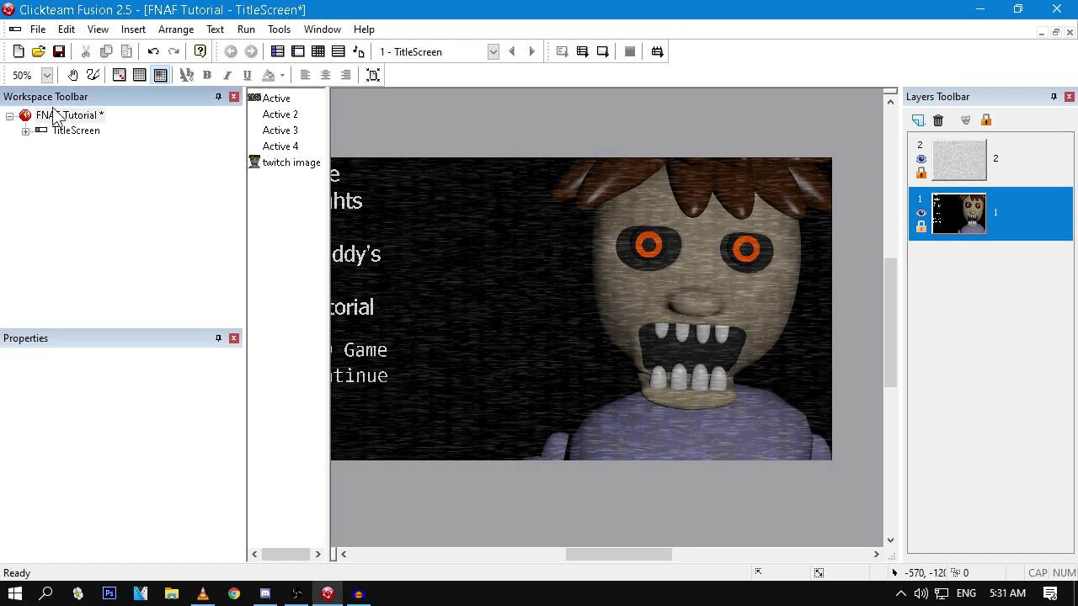
pyautogui.rightClick(40, 114)
pyautogui.click(59, 115)
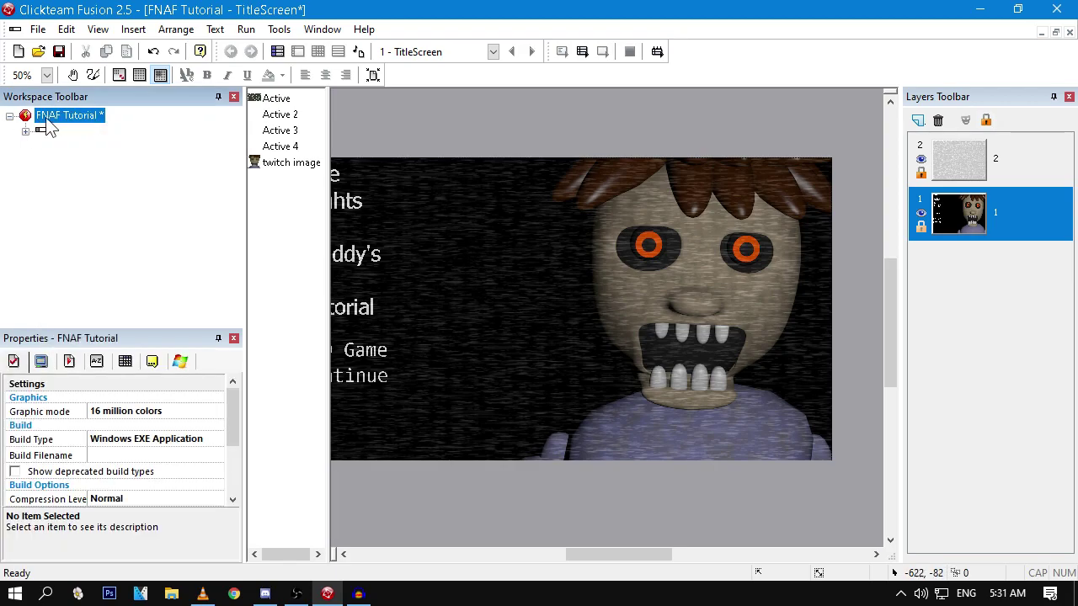
pyautogui.rightClick(59, 116)
pyautogui.click(95, 167)
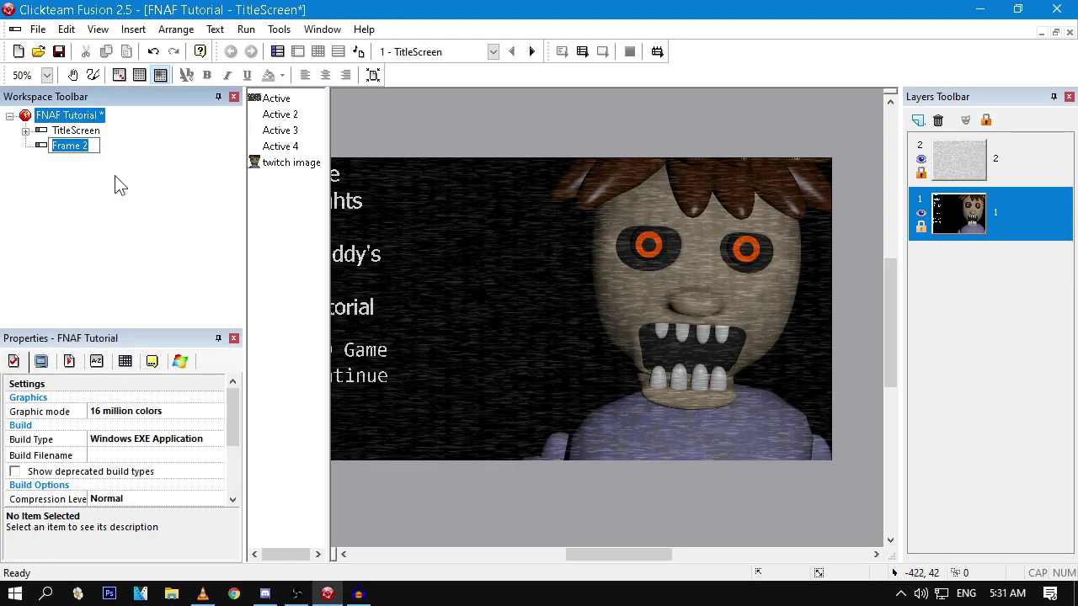
pyautogui.write('night text\\')
pyautogui.press('BackSpace')
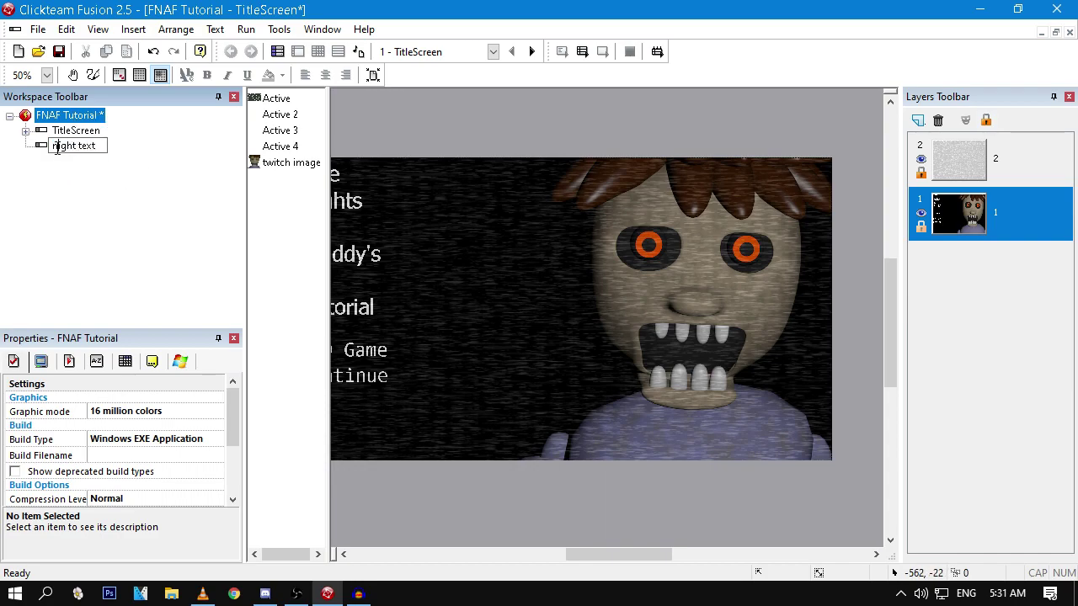
pyautogui.press('Return')
# Step: Open the Night text frame and set its background color to black (RGB 0, 0, 0)
pyautogui.click(74, 146)
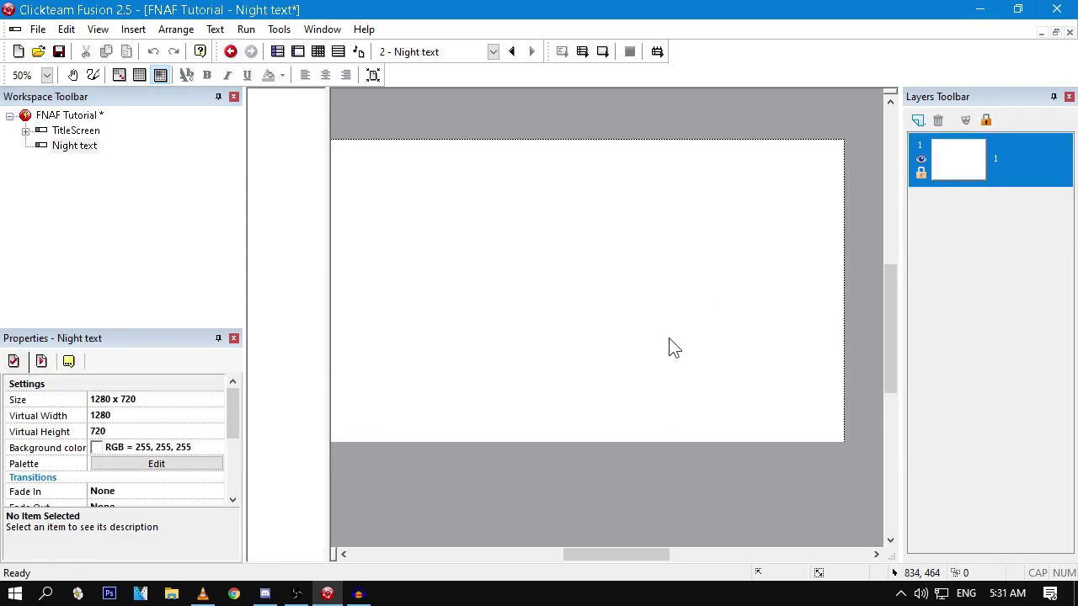
pyautogui.click(98, 449)
pyautogui.click(99, 450)
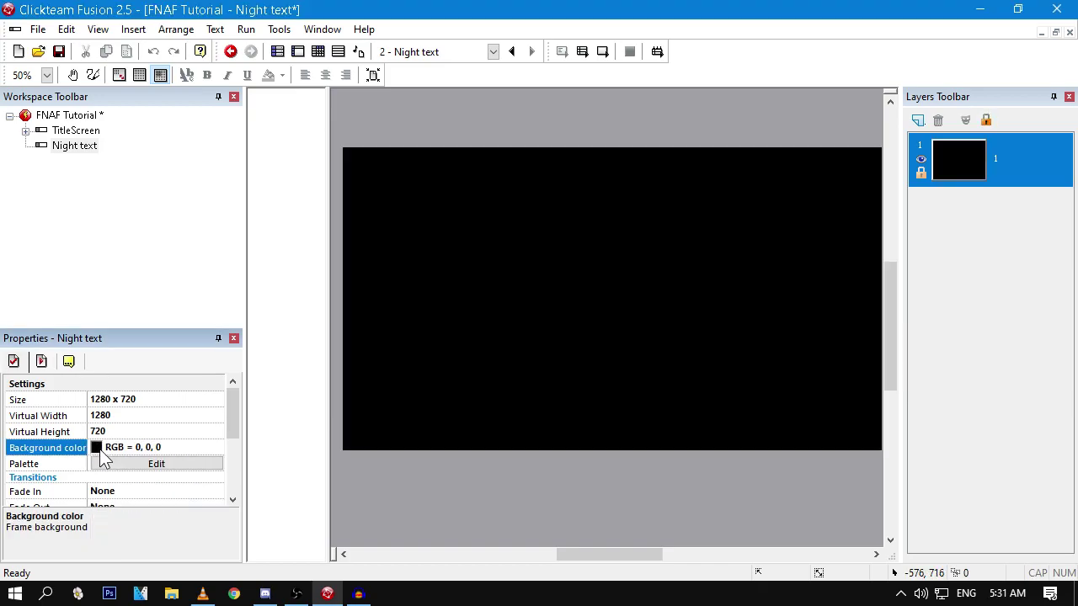
pyautogui.click(500, 390)
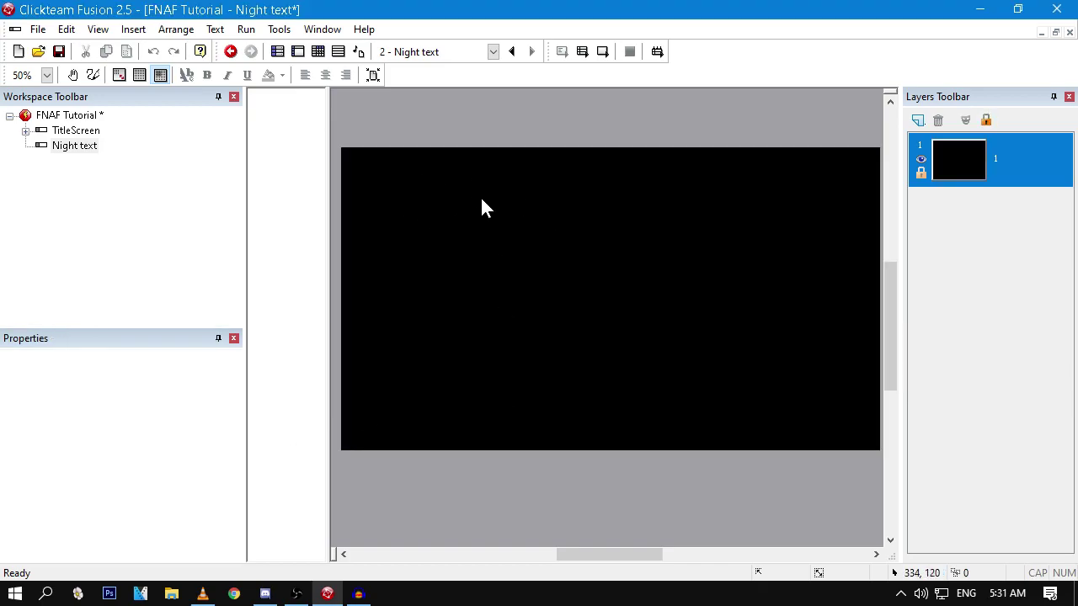
# Step: Insert an Active object in the upper part of the Night text frame, at about 425, 185
pyautogui.doubleClick(482, 207)
pyautogui.doubleClick(330, 207)
pyautogui.click(526, 232)
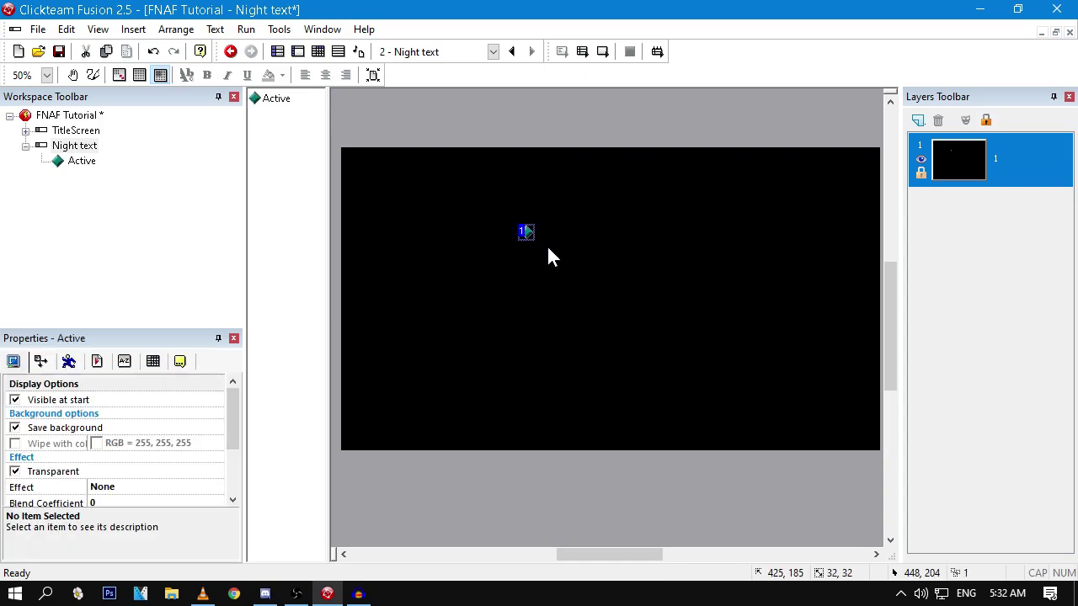
# Step: Stretch the Active object to about 366 x 120 and move it to about 280, 260 in the frame
pyautogui.click(537, 230)
pyautogui.click(531, 231)
pyautogui.moveTo(544, 240); pyautogui.dragTo(683, 254)
pyautogui.moveTo(616, 253); pyautogui.dragTo(549, 285)
# Step: Center the Active object horizontally and vertically in the frame
pyautogui.rightClick(549, 285)
pyautogui.moveTo(638, 181)
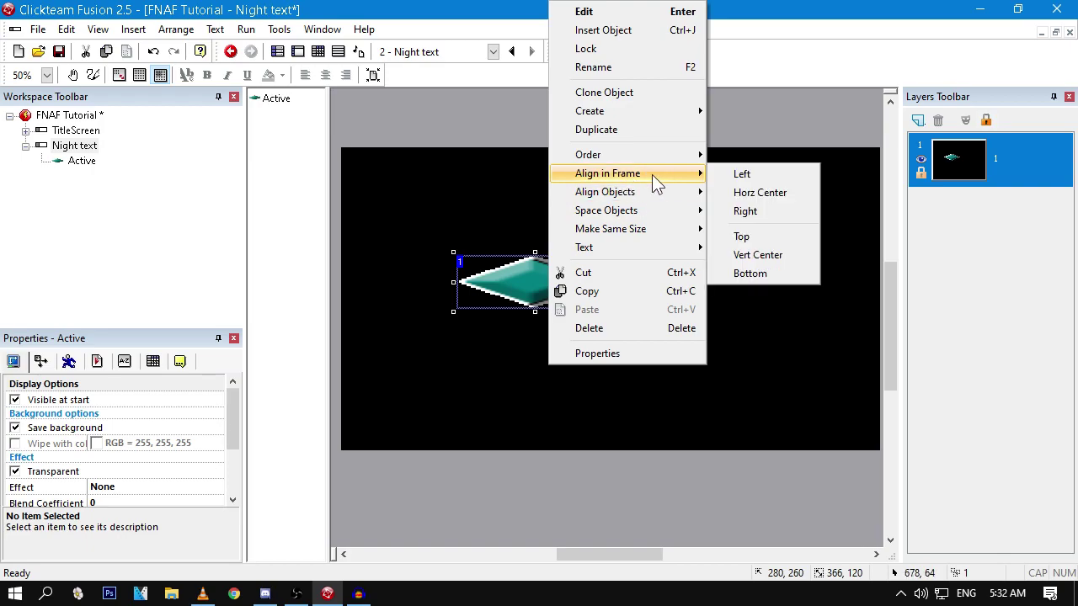
pyautogui.click(760, 192)
pyautogui.click(649, 280)
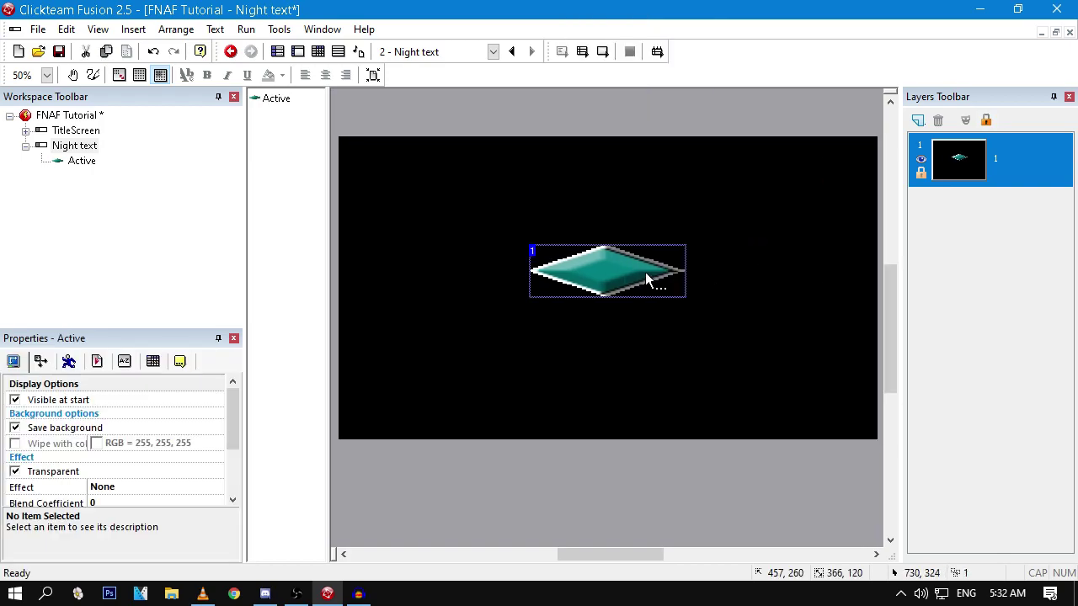
pyautogui.click(569, 240)
pyautogui.rightClick(588, 256)
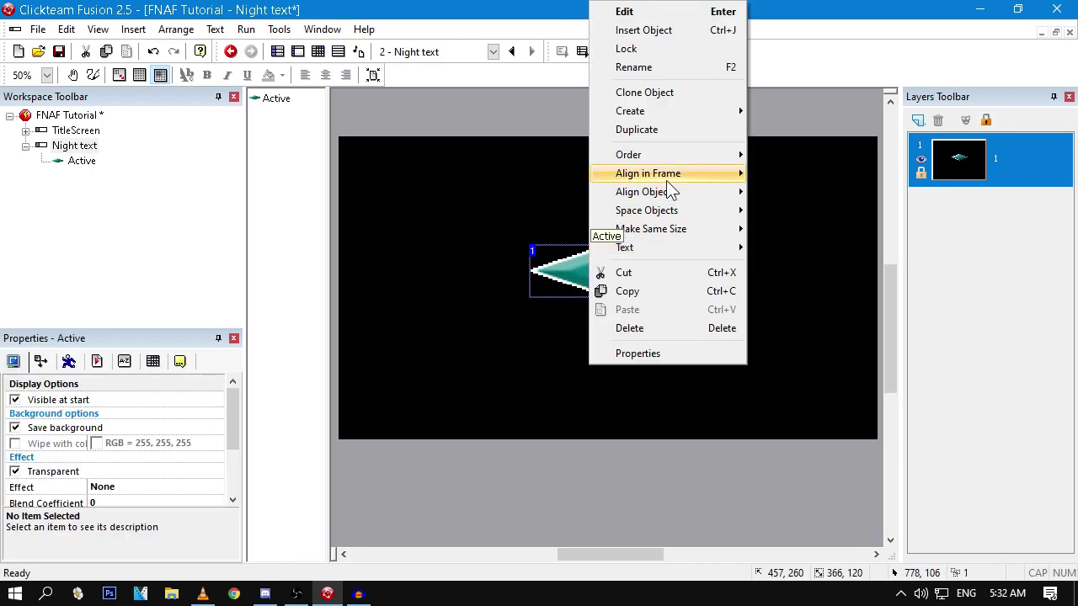
pyautogui.moveTo(693, 172)
pyautogui.click(782, 241)
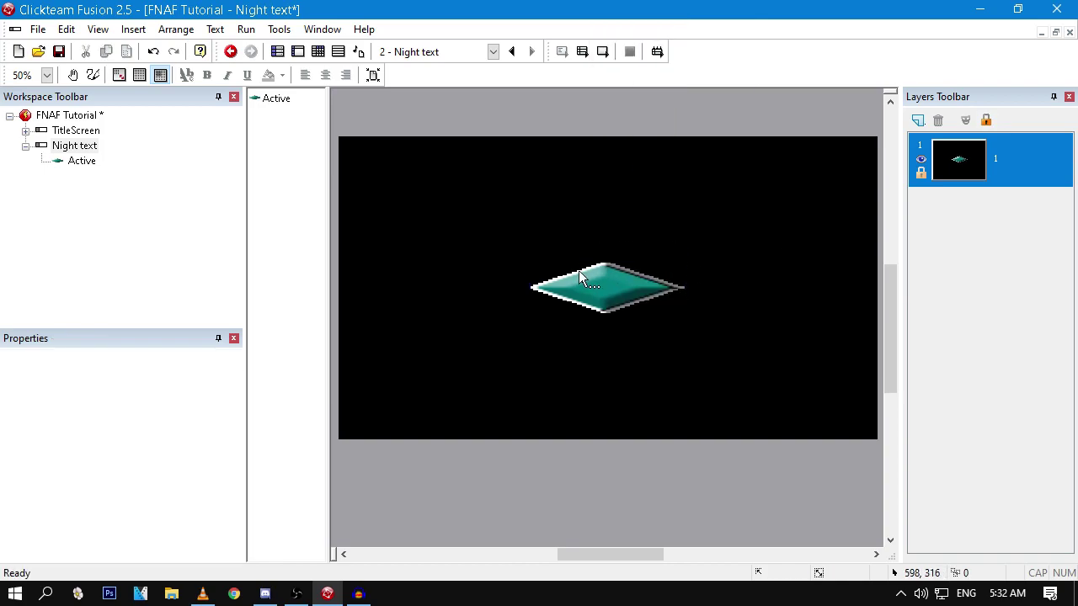
# Step: Open the Active object's image for editing and clear the default diamond picture
pyautogui.click(649, 294)
pyautogui.doubleClick(649, 295)
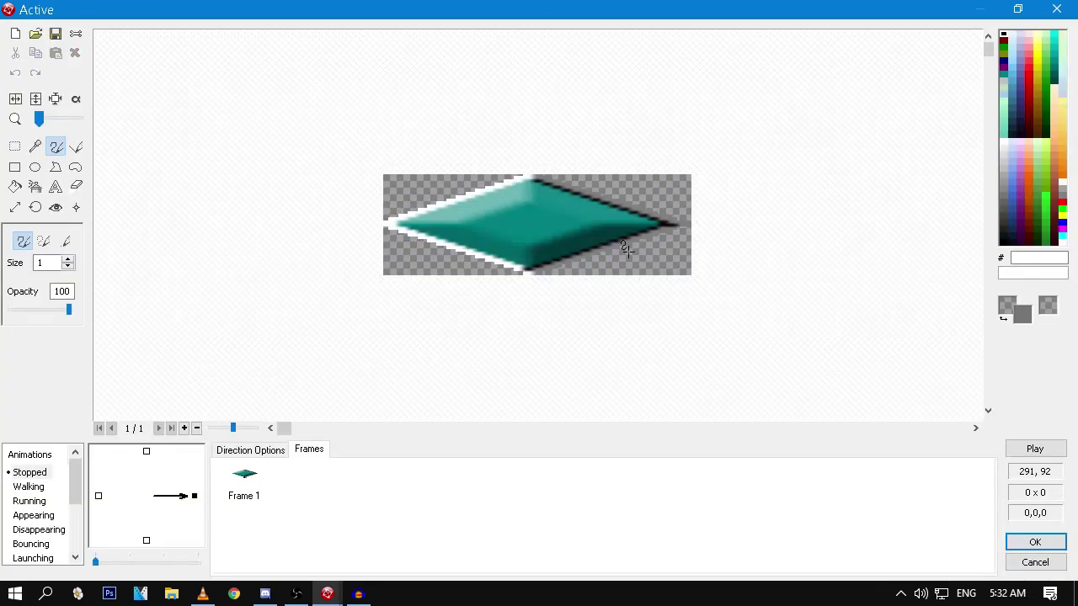
pyautogui.scroll(2, 428, 202)
pyautogui.scroll(-2, 539, 219)
pyautogui.scroll(1, 539, 219)
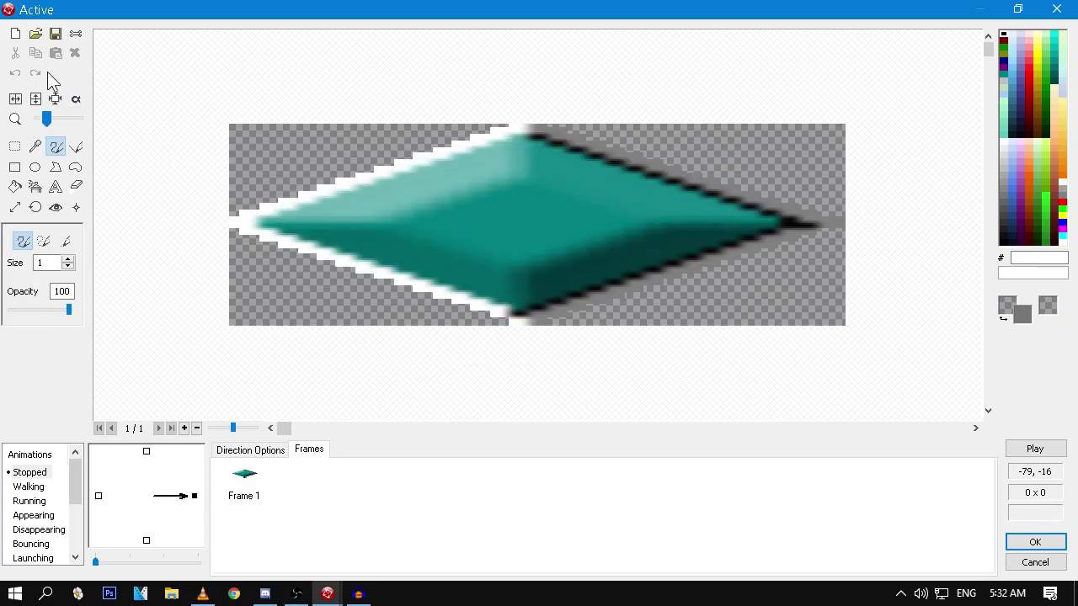
pyautogui.click(15, 33)
# Step: Start a text on the blank image in white (FFFFFE) with Tahoma Regular at size 20
pyautogui.click(55, 187)
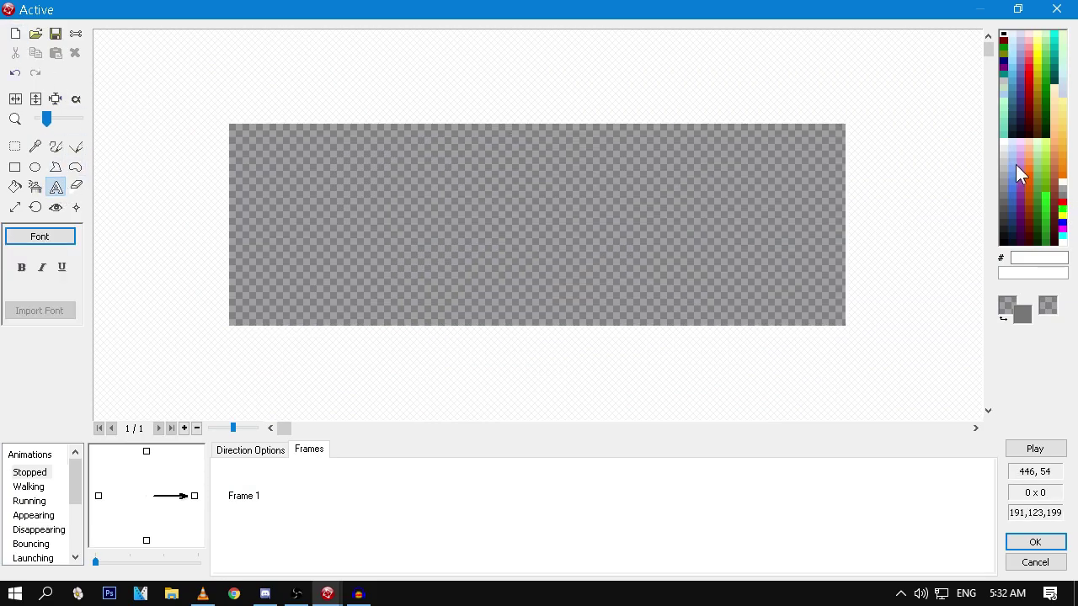
pyautogui.click(1004, 142)
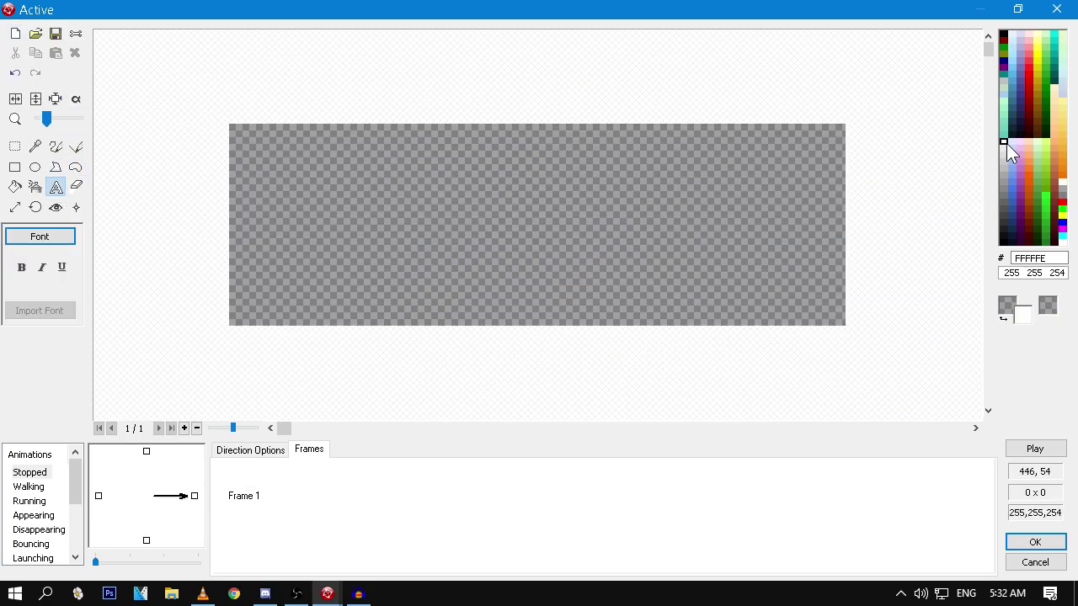
pyautogui.click(404, 150)
pyautogui.click(35, 239)
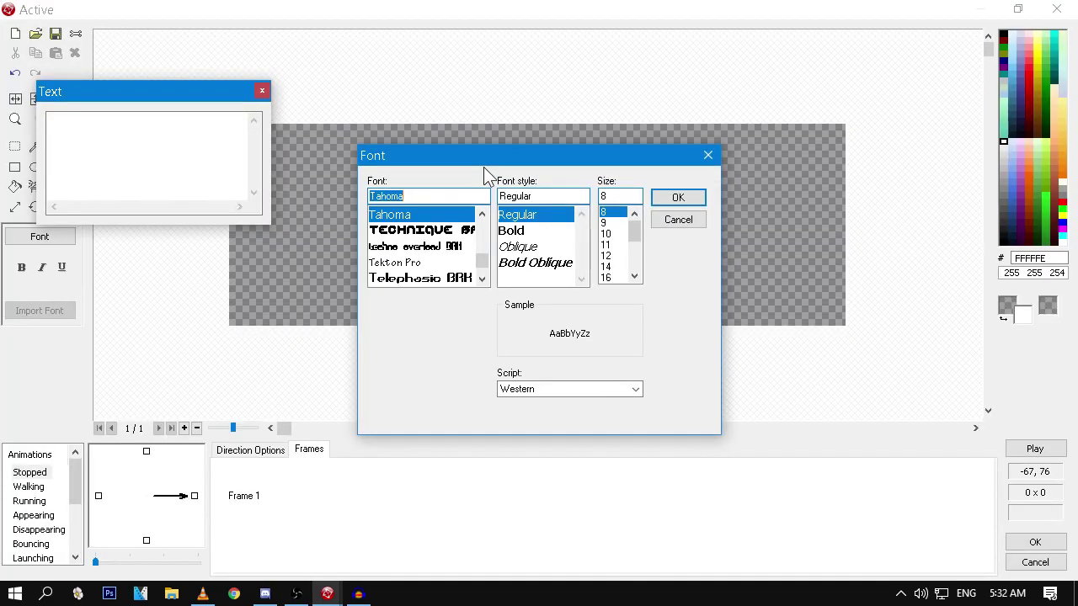
pyautogui.scroll(-1, 618, 278)
pyautogui.click(606, 266)
pyautogui.click(678, 197)
# Step: Enter the text "12:00am" with "Night" on a second line
pyautogui.click(53, 132)
pyautogui.write('12')
pyautogui.moveTo(93, 133); pyautogui.dragTo(3, 166)
pyautogui.write('12:00AM')
pyautogui.press('BackSpace')
pyautogui.press('BackSpace')
pyautogui.write('am')
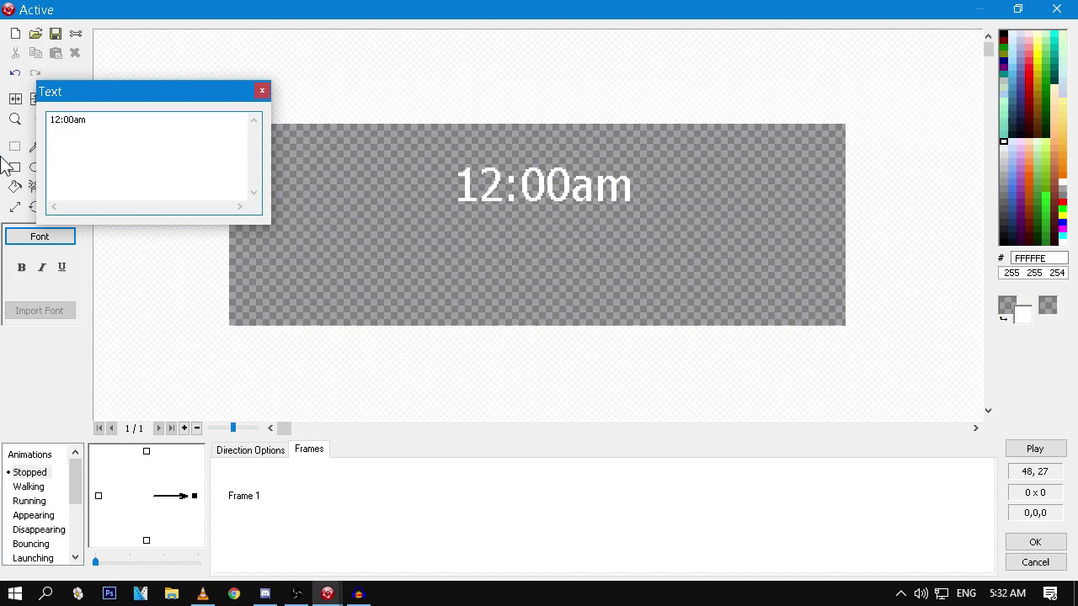
pyautogui.press('Return')
pyautogui.write('NIG')
pyautogui.press('BackSpace')
pyautogui.press('BackSpace')
pyautogui.write('ight')
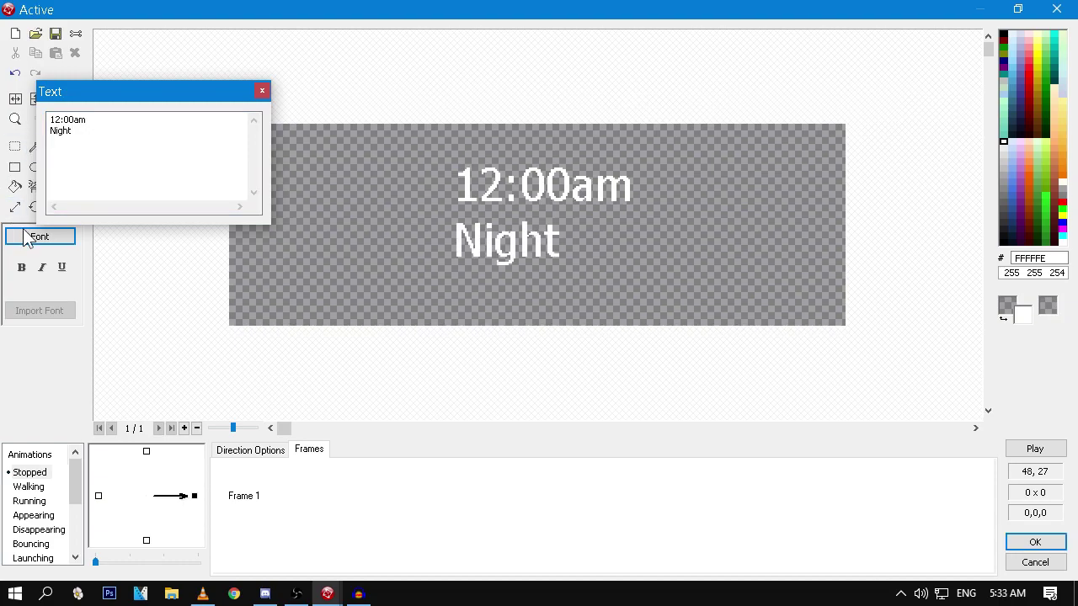
# Step: Set the font size of the "12:00am Night" text to 36
pyautogui.click(19, 236)
pyautogui.scroll(-3, 619, 281)
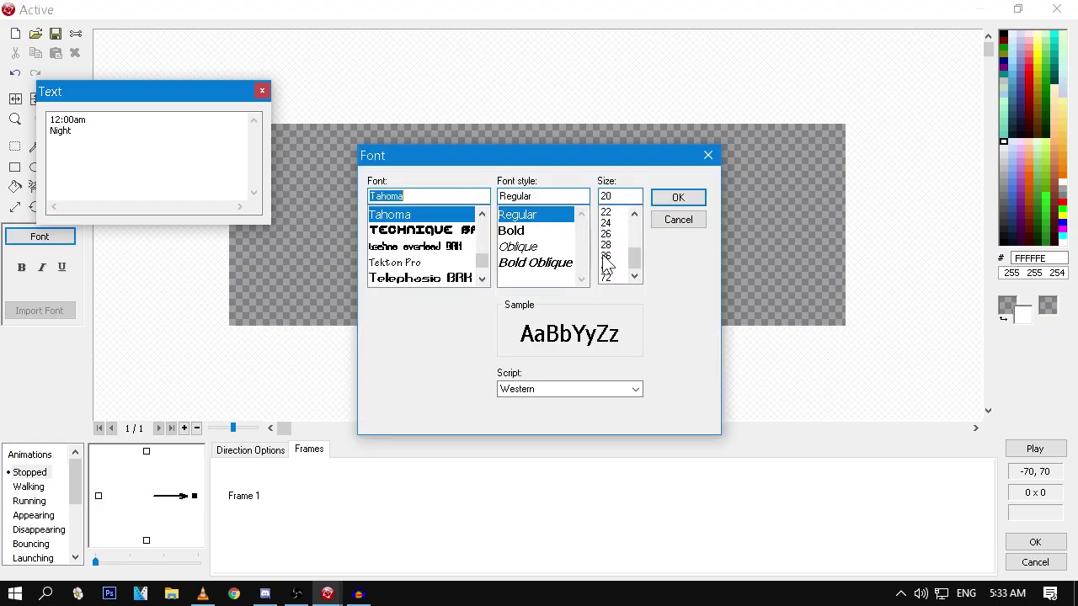
pyautogui.click(613, 255)
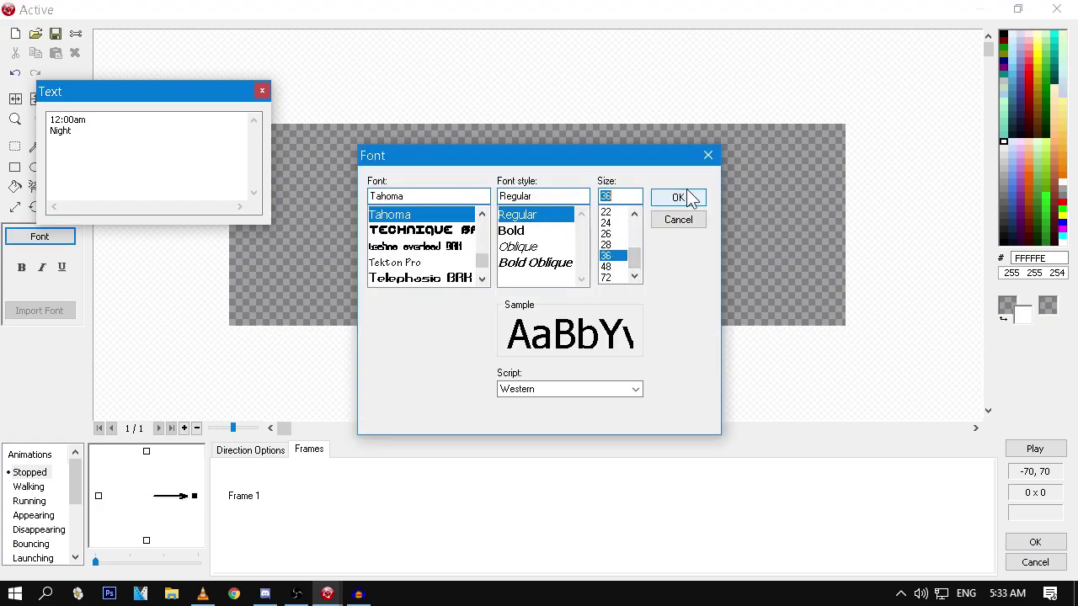
pyautogui.click(678, 197)
# Step: Reposition the text on the image, indent the "12:00am" line by one space and finish the text entry
pyautogui.moveTo(685, 187); pyautogui.dragTo(553, 186)
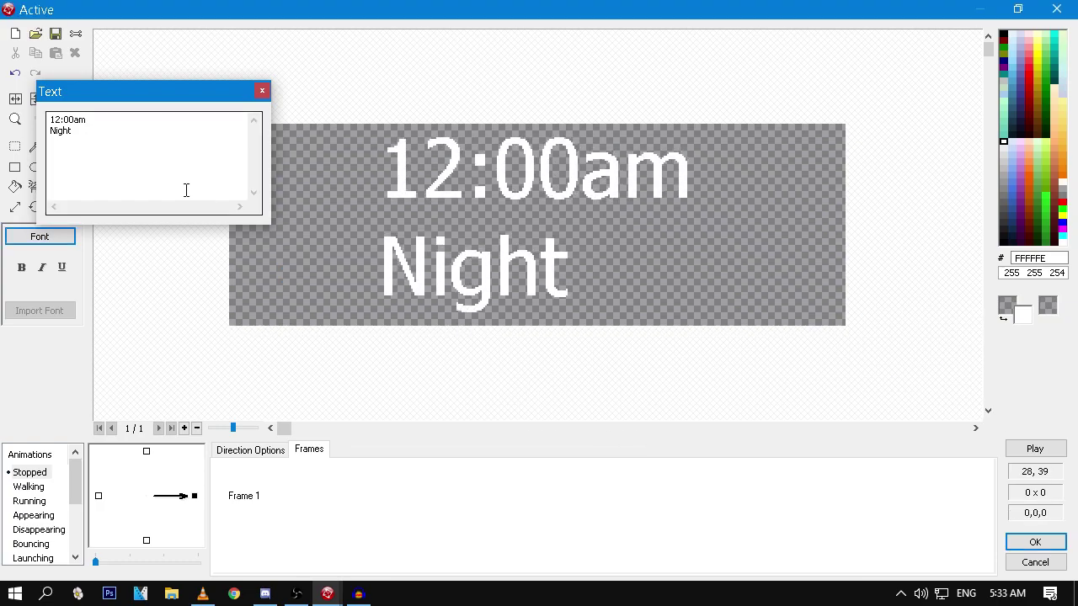
pyautogui.click(51, 120)
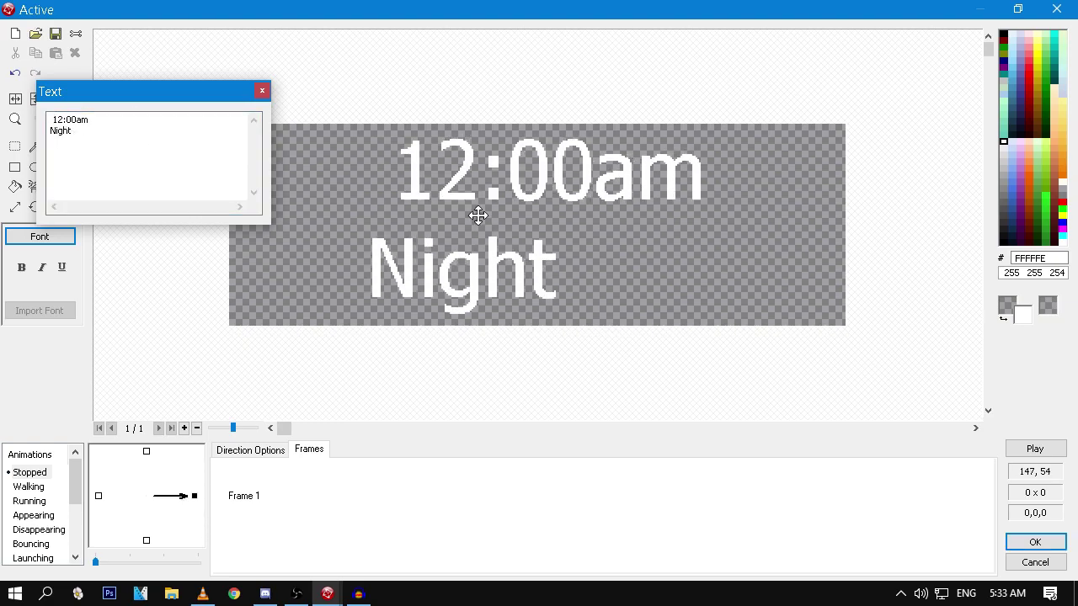
pyautogui.click(51, 130)
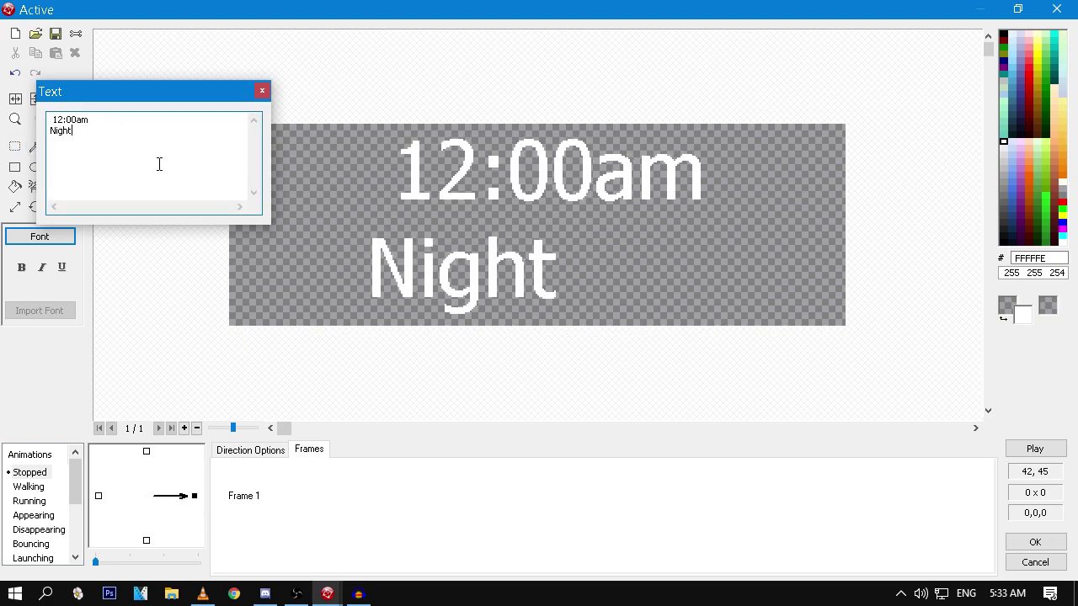
pyautogui.click(262, 90)
# Step: Duplicate the text image's animation frame until the Stopped animation has five frames
pyautogui.scroll(2, 395, 364)
pyautogui.click(244, 496)
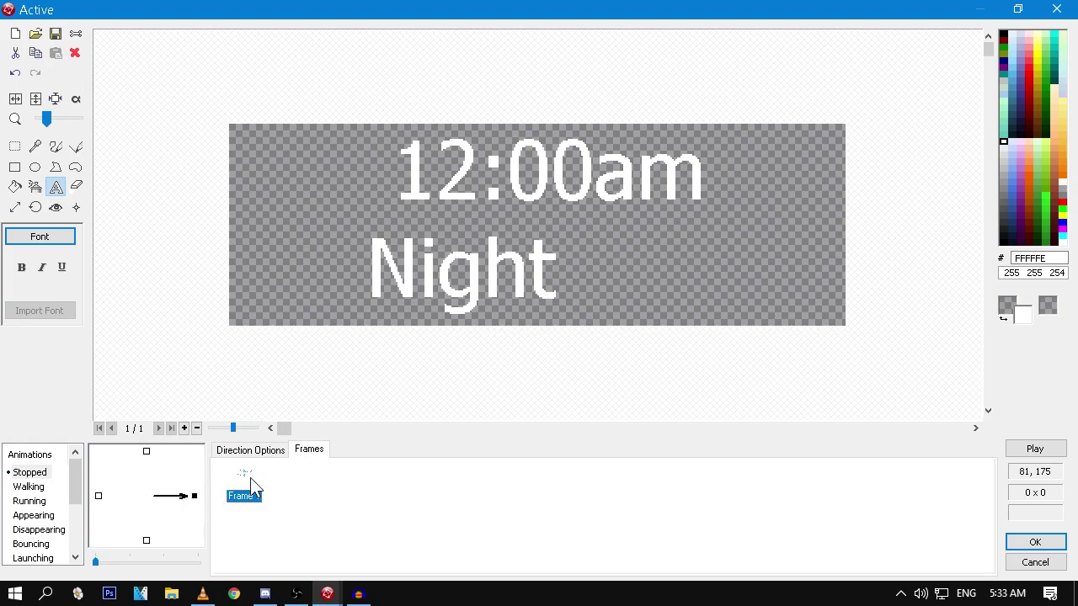
pyautogui.hotkey('ctrl', 'v')
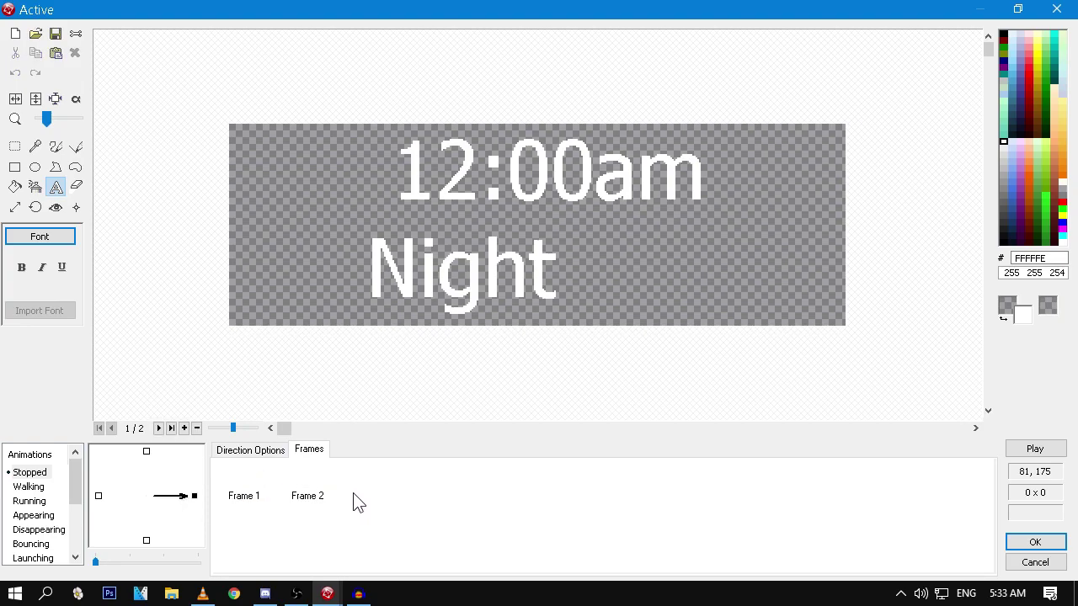
pyautogui.hotkey('ctrl', 'v')
# Step: Set the Stopped animation's speed to 0 and add a "1" after "Night" on frame 1
pyautogui.click(273, 452)
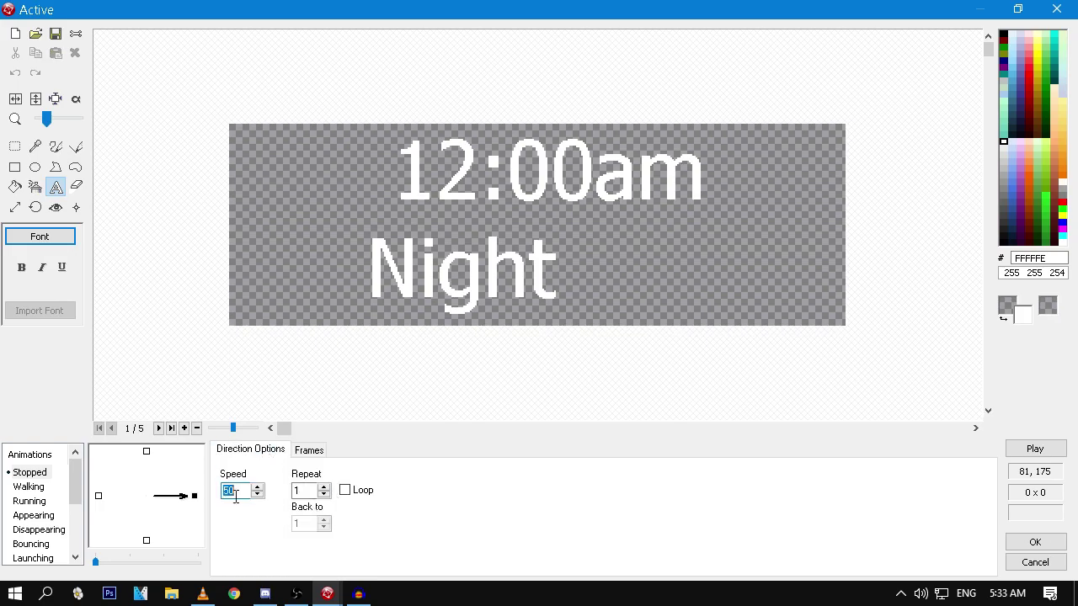
pyautogui.click(309, 450)
pyautogui.click(243, 496)
pyautogui.scroll(2, 893, 320)
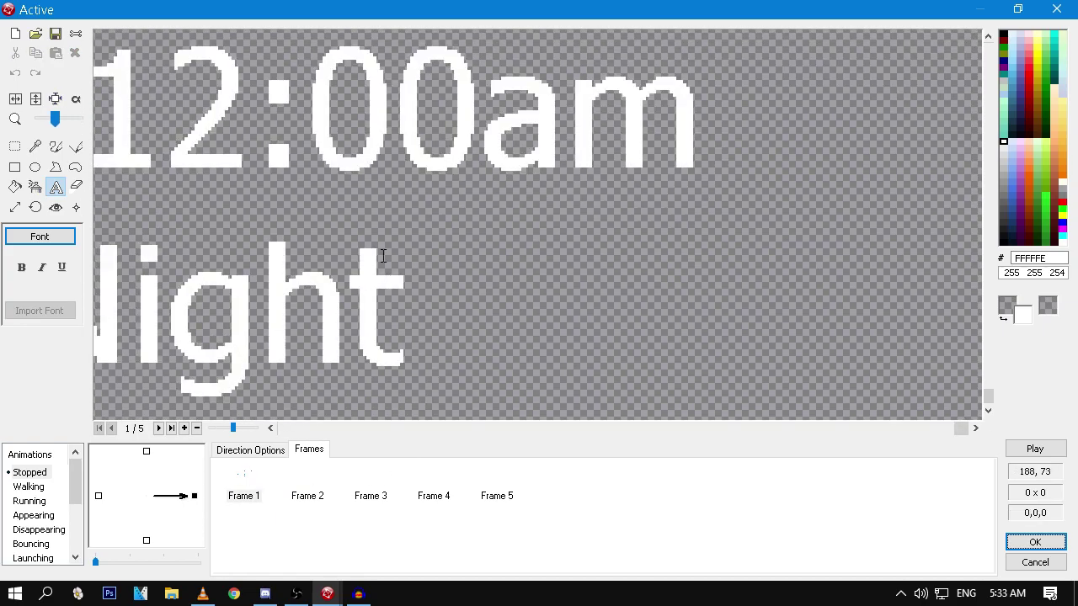
pyautogui.click(542, 243)
pyautogui.moveTo(534, 256); pyautogui.dragTo(483, 282)
pyautogui.scroll(-3, 528, 303)
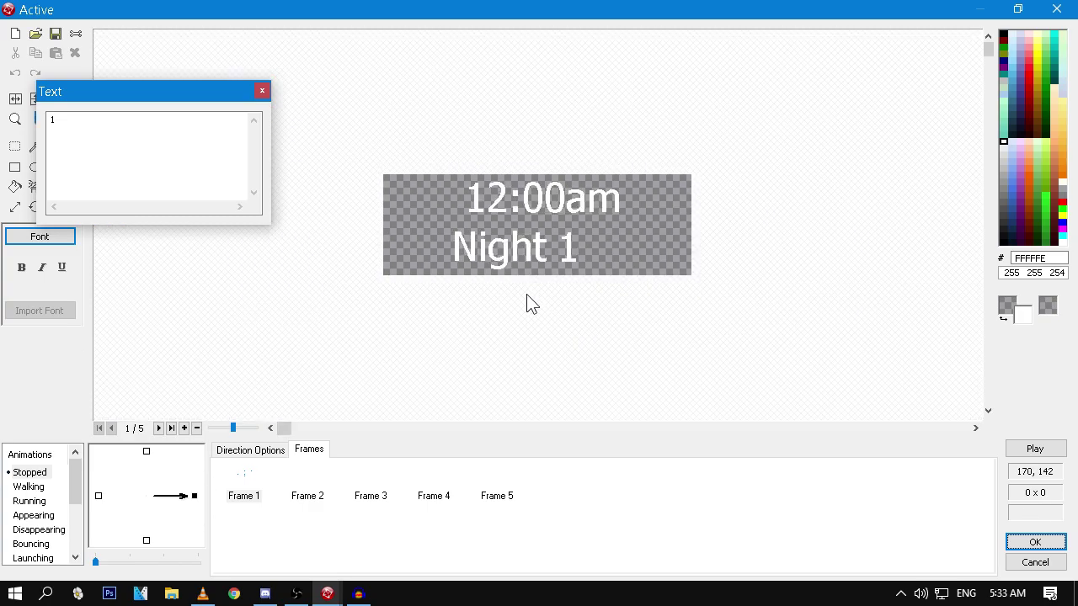
pyautogui.scroll(2, 531, 303)
pyautogui.click(262, 90)
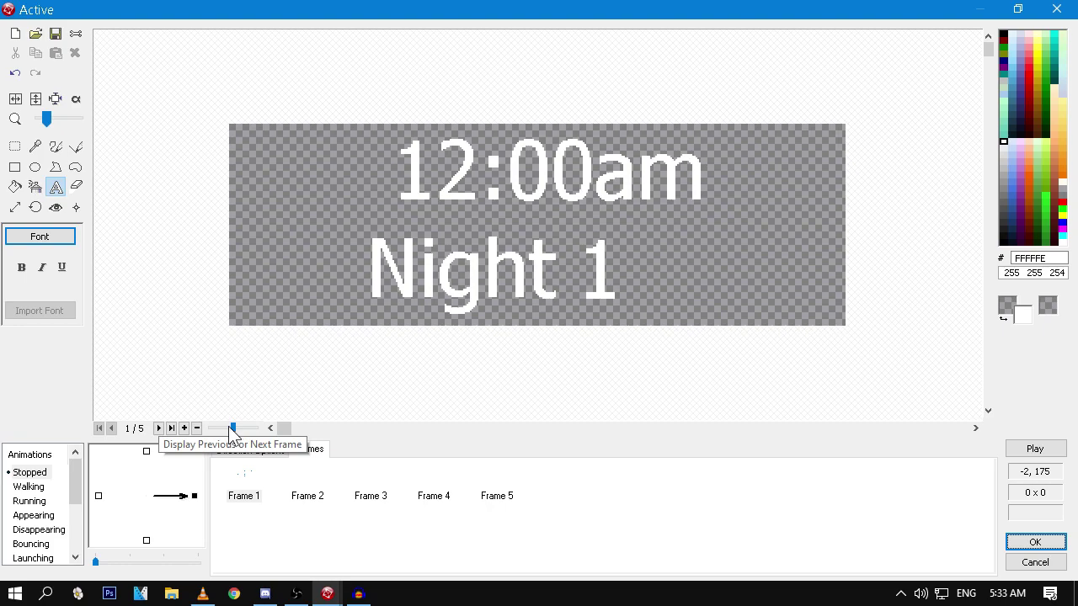
# Step: Fade the previous-frame overlay and add a "2" after "Night" on frame 2, aligned with the ghosted "1"
pyautogui.click(231, 428)
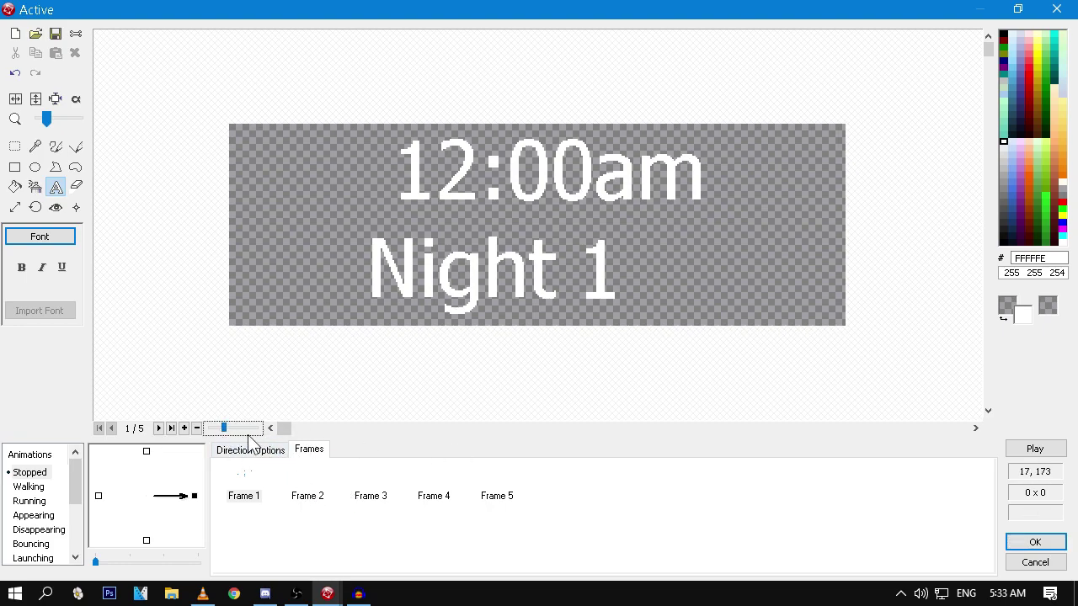
pyautogui.click(307, 497)
pyautogui.scroll(2, 646, 326)
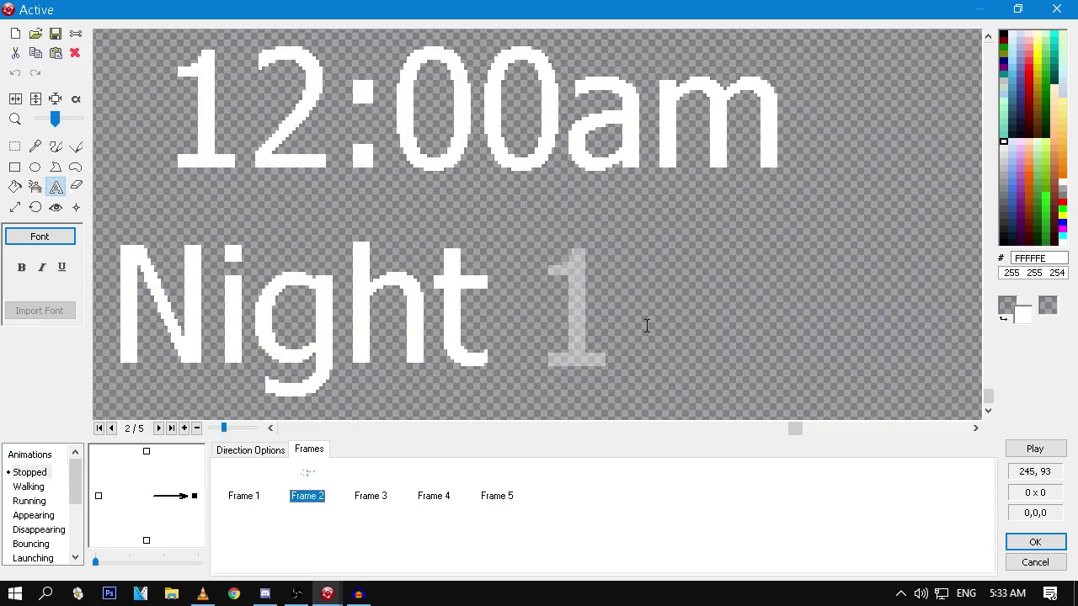
pyautogui.scroll(2, 626, 339)
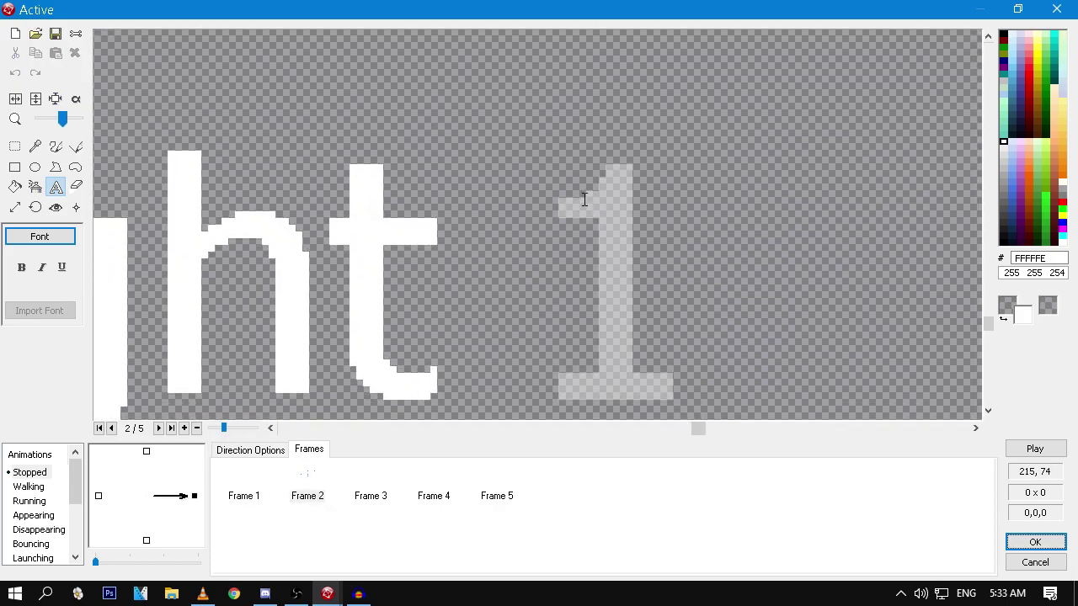
pyautogui.click(593, 166)
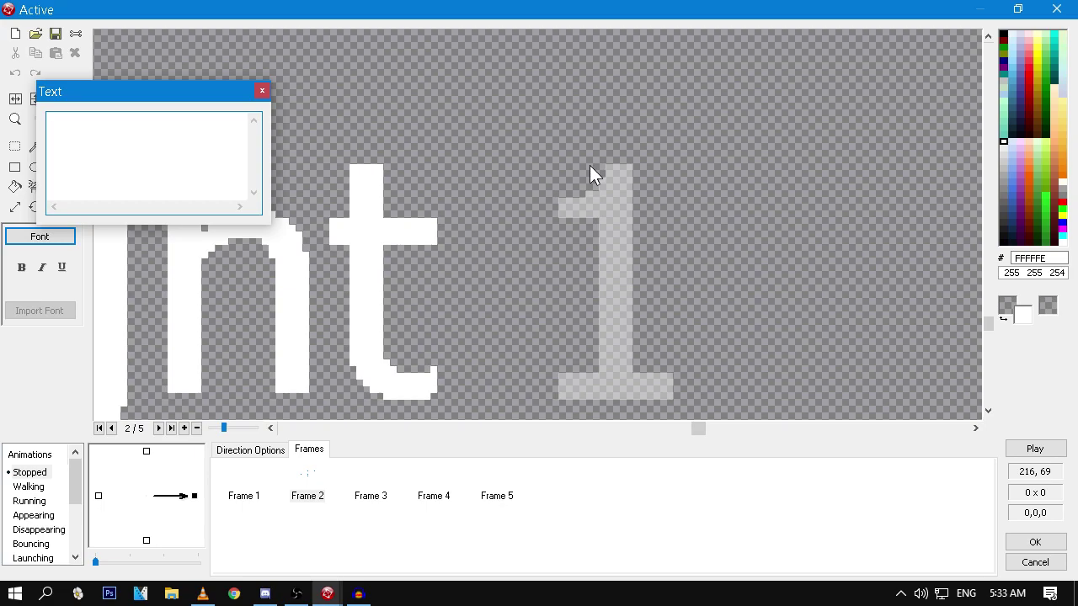
pyautogui.scroll(-1, 643, 317)
pyautogui.write('2')
pyautogui.moveTo(644, 317); pyautogui.dragTo(609, 276)
pyautogui.click(262, 90)
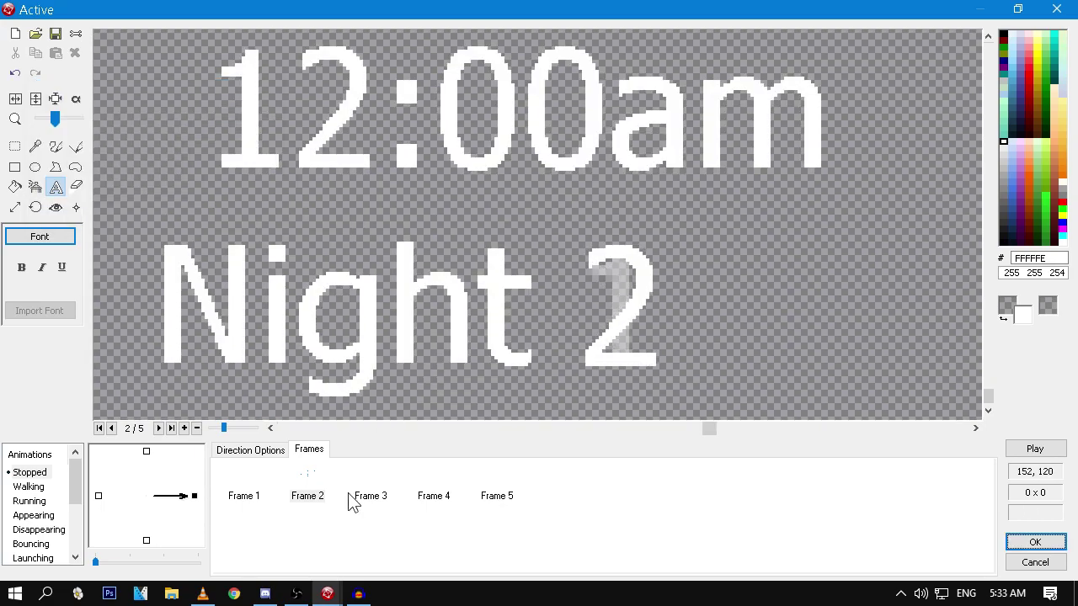
# Step: Add a "3" after "Night" on frame 3 in the same spot as the earlier digits
pyautogui.click(367, 498)
pyautogui.click(648, 333)
pyautogui.write('3')
pyautogui.click(434, 496)
pyautogui.moveTo(648, 333)
pyautogui.mouseDown()
pyautogui.moveTo(612, 288)
pyautogui.moveTo(752, 419)
pyautogui.mouseUp()
pyautogui.click(654, 279)
pyautogui.write('4')
pyautogui.click(262, 90)
pyautogui.click(15, 146)
pyautogui.press('Delete')
# Step: Add a "4" after "Night" on frame 4 in the same spot as the earlier digits
pyautogui.click(434, 496)
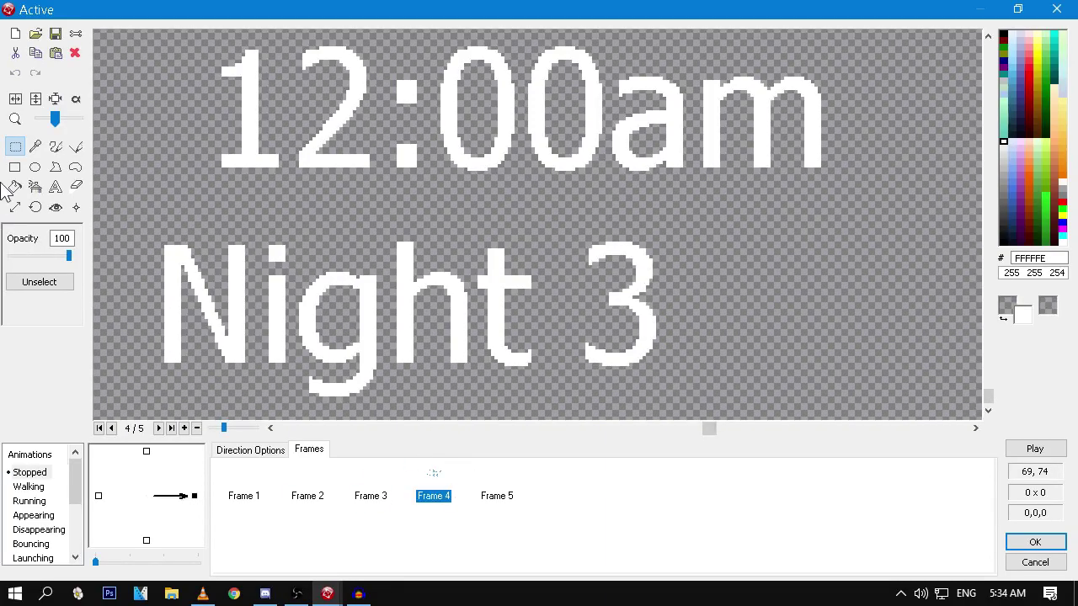
pyautogui.click(55, 186)
pyautogui.click(619, 304)
pyautogui.write('4')
# Step: Add a "5" after "Night" on frame 5 and finish the text entry
pyautogui.click(497, 496)
pyautogui.click(612, 278)
pyautogui.write('5')
pyautogui.scroll(-2, 293, 59)
pyautogui.click(263, 90)
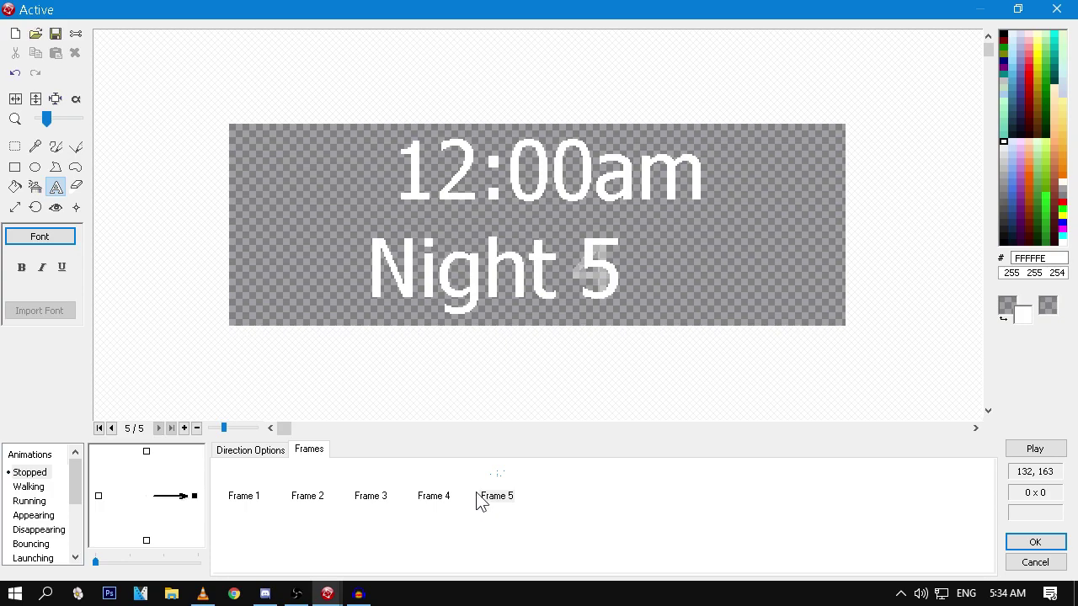
# Step: Check the numbered frames and the animation speed, and apply the changes to the text object
pyautogui.click(370, 496)
pyautogui.click(244, 496)
pyautogui.click(308, 496)
pyautogui.click(515, 497)
pyautogui.click(254, 456)
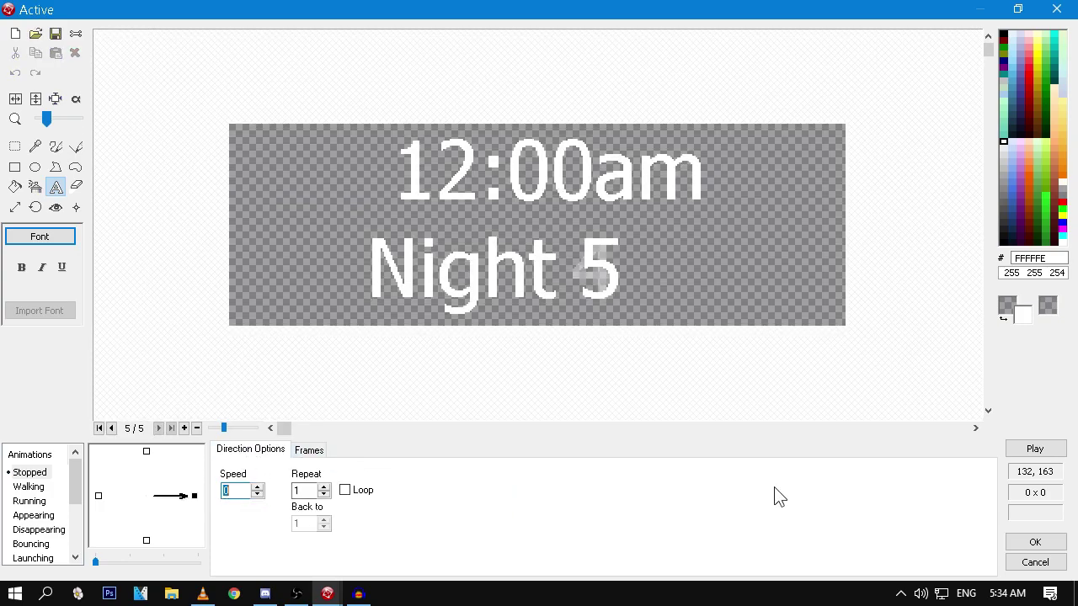
pyautogui.click(1035, 542)
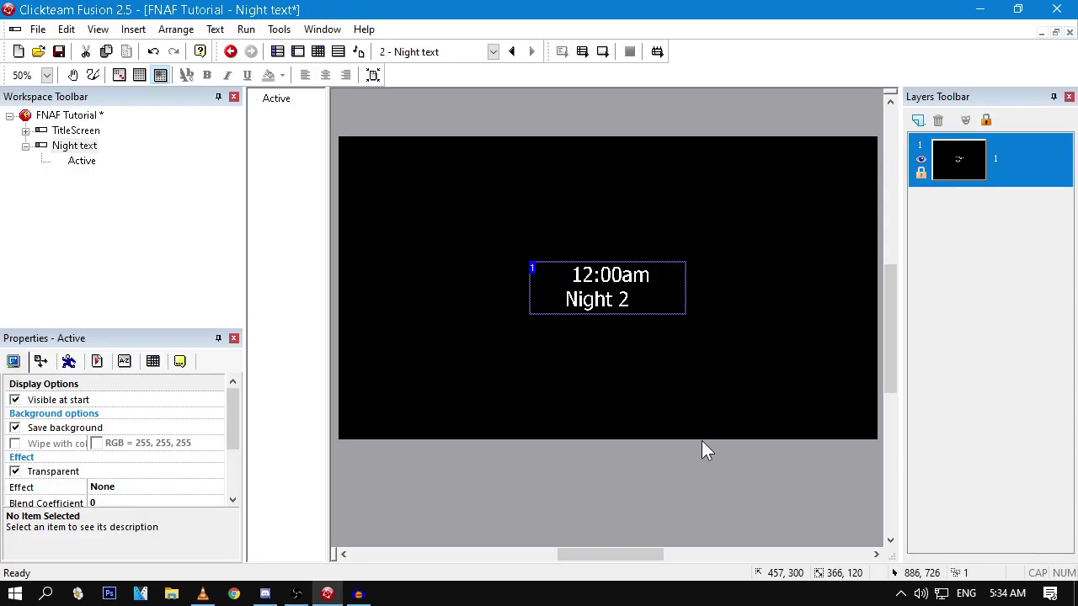
# Step: Reopen the text object's animation, examine the night number on all five frames and close it without changes
pyautogui.doubleClick(623, 284)
pyautogui.click(308, 496)
pyautogui.moveTo(328, 476); pyautogui.dragTo(256, 495)
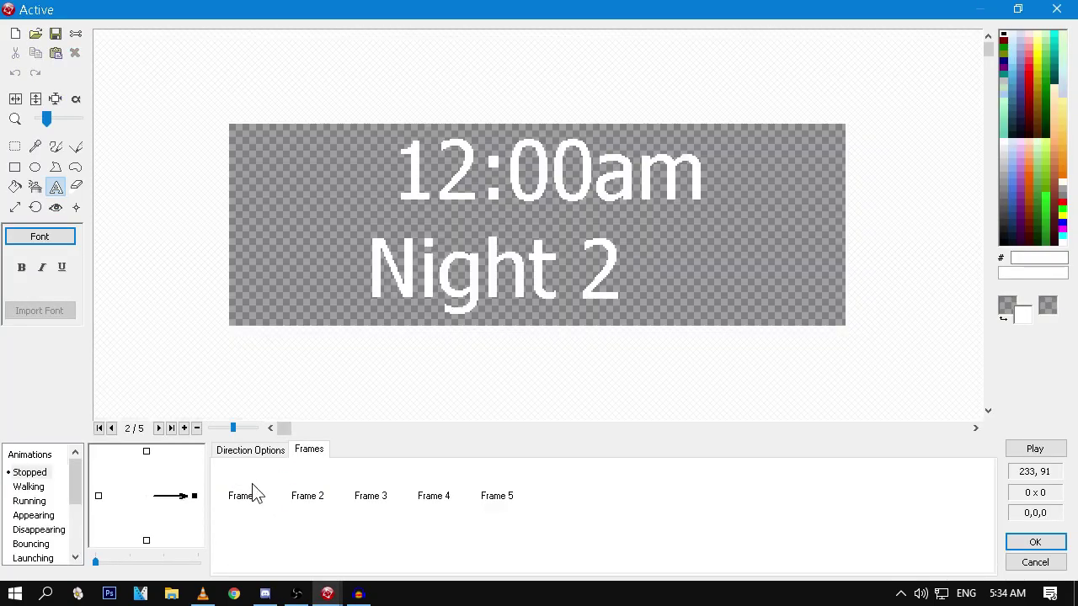
pyautogui.click(246, 496)
pyautogui.click(307, 497)
pyautogui.click(370, 497)
pyautogui.click(434, 496)
pyautogui.click(498, 495)
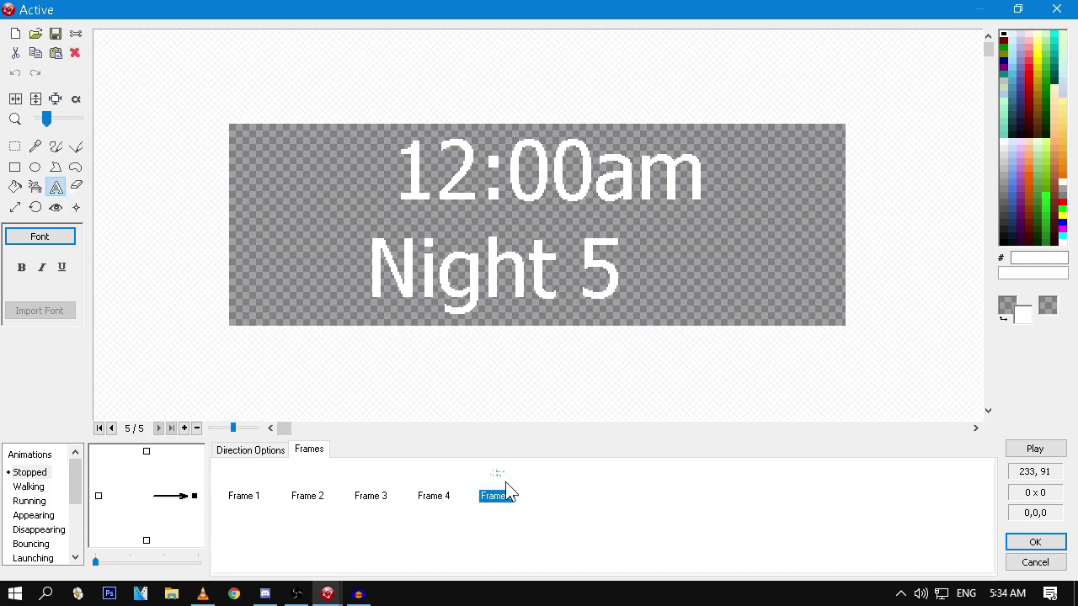
pyautogui.click(1038, 562)
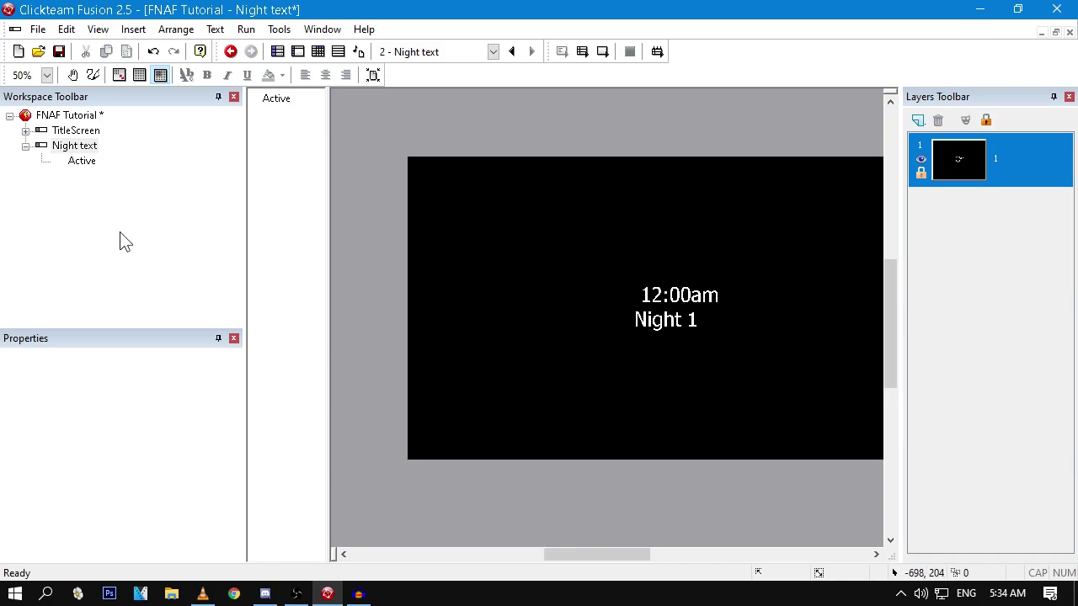
# Step: Insert a Start of Frame event above the first event in the TitleScreen frame's event editor
pyautogui.doubleClick(74, 132)
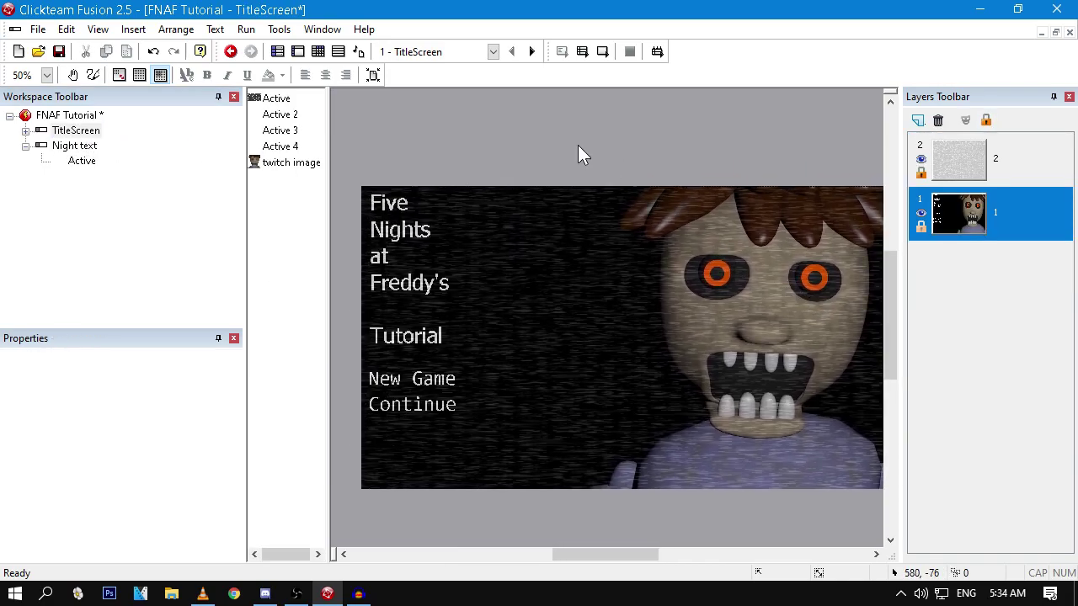
pyautogui.click(318, 51)
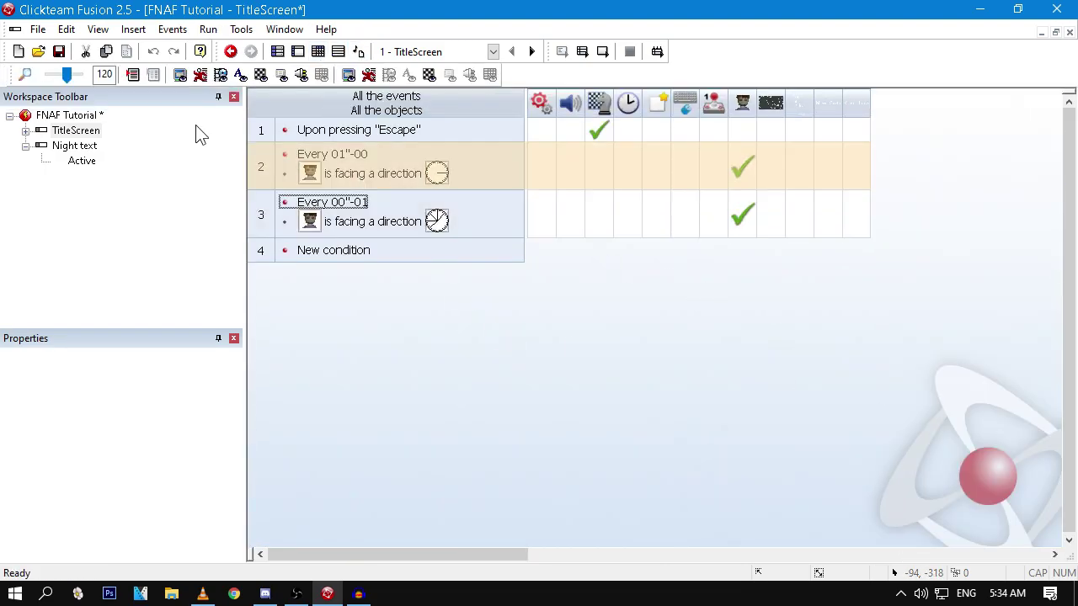
pyautogui.click(259, 126)
pyautogui.rightClick(258, 126)
pyautogui.moveTo(425, 173)
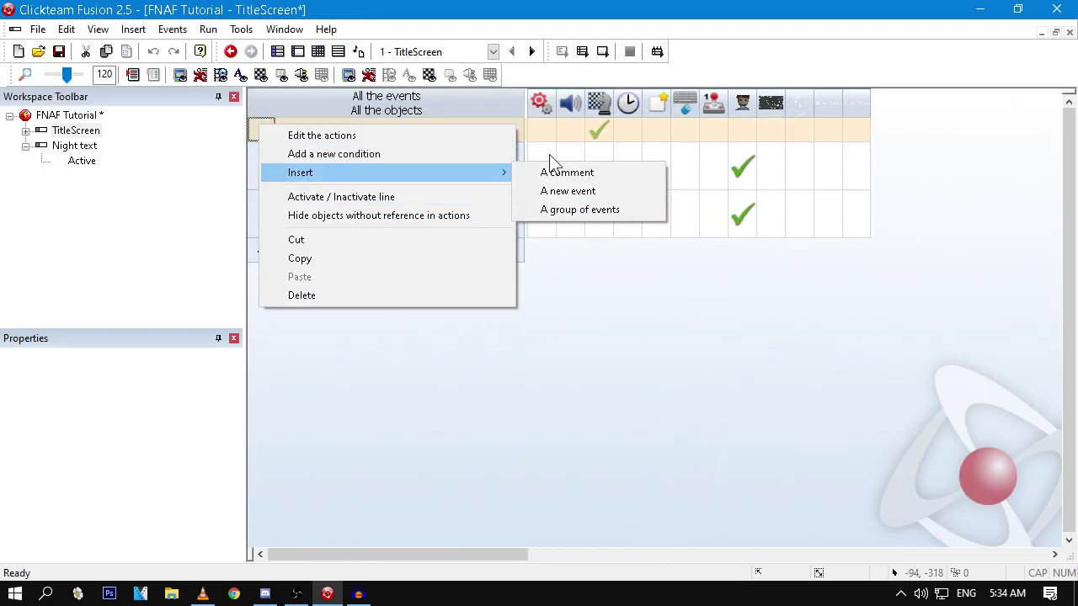
pyautogui.click(563, 191)
pyautogui.click(102, 66)
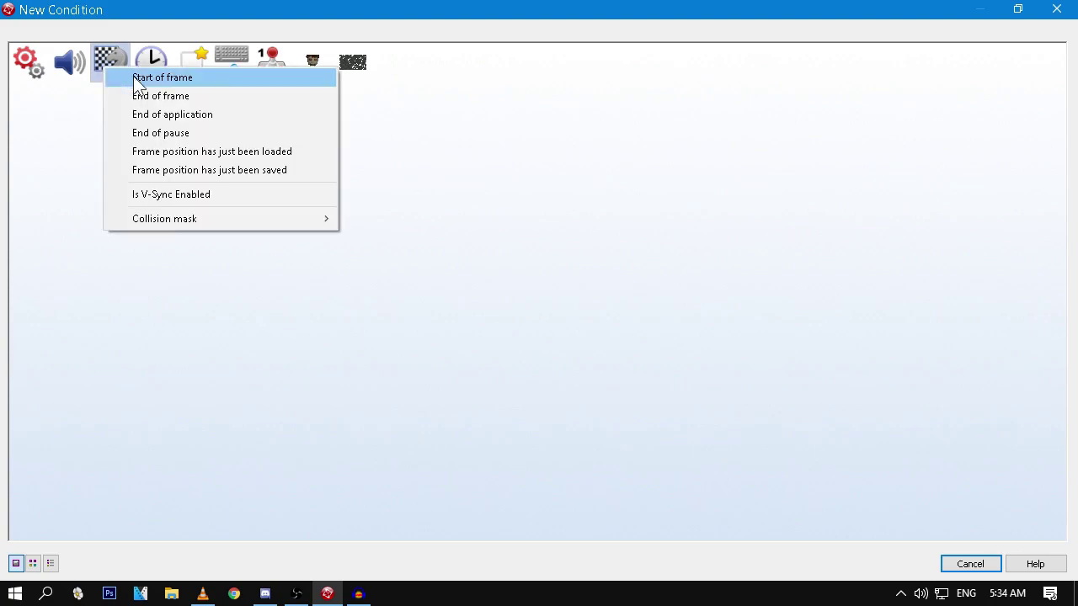
pyautogui.click(137, 80)
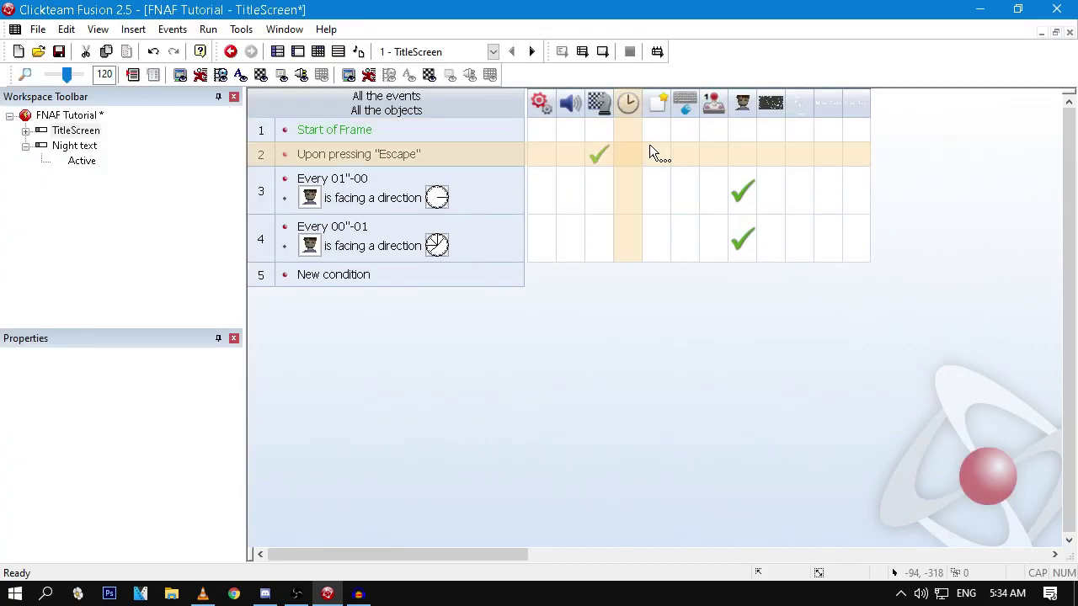
# Step: Add a Play and Loop Sample action to the Start of Frame event and browse to FNAF STUFF > FNAF 1 > FNAF sounds
pyautogui.click(566, 131)
pyautogui.moveTo(603, 149)
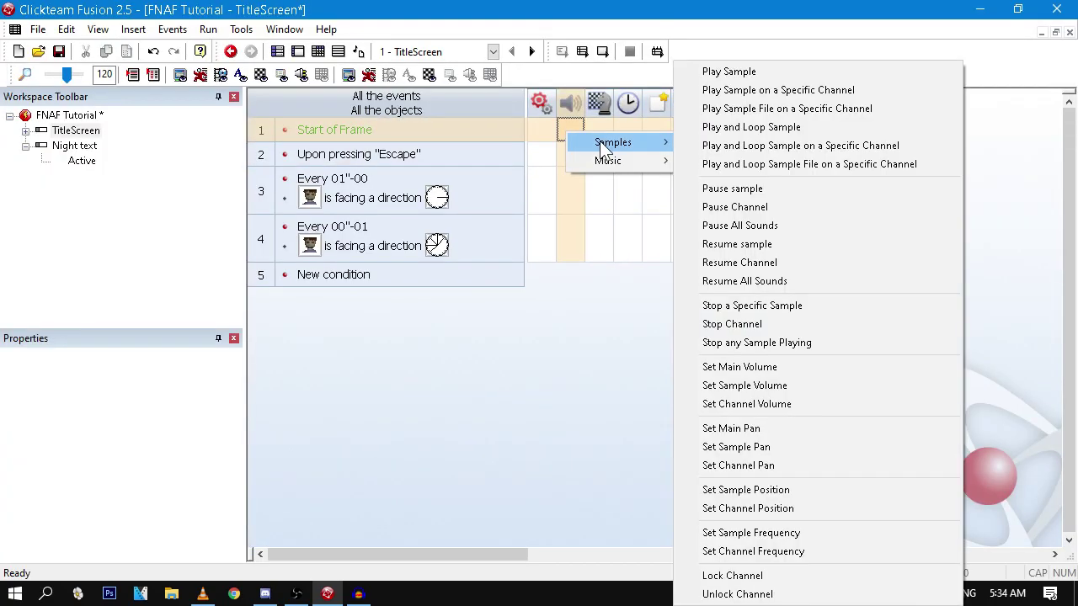
pyautogui.click(773, 127)
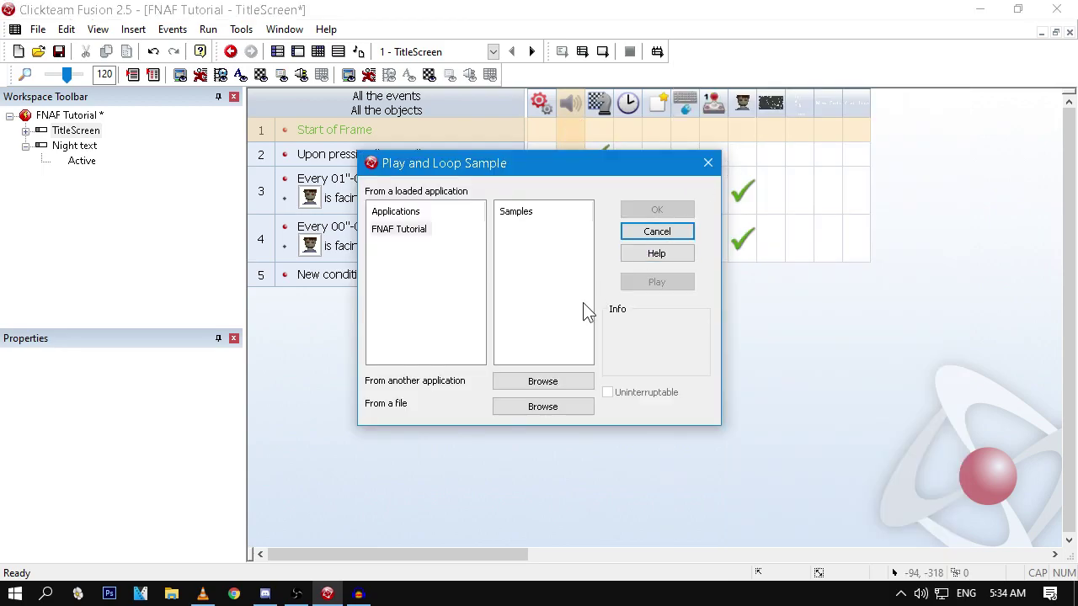
pyautogui.click(556, 408)
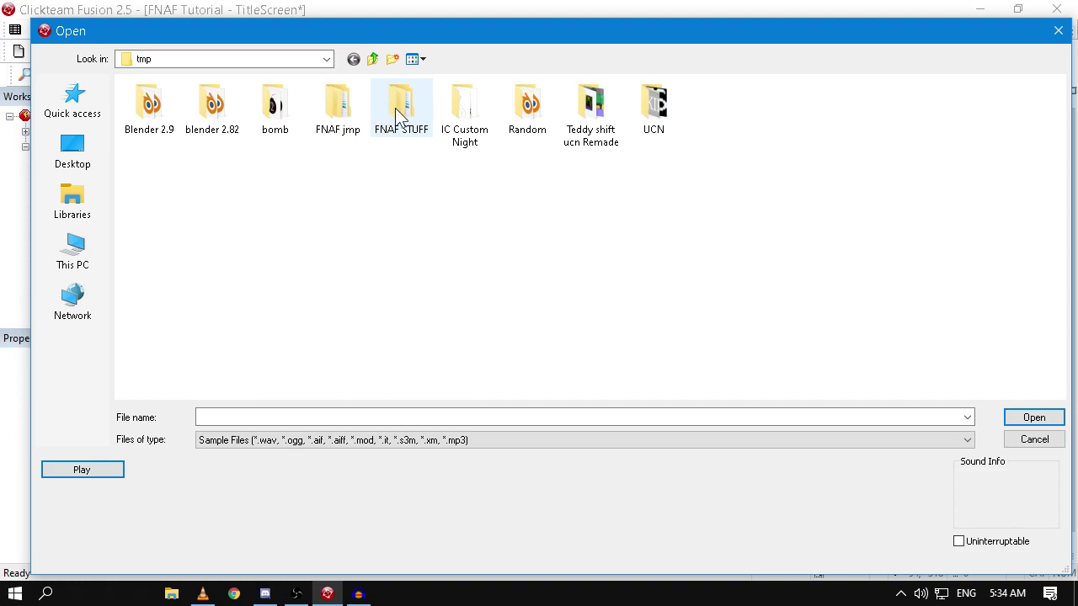
pyautogui.doubleClick(400, 110)
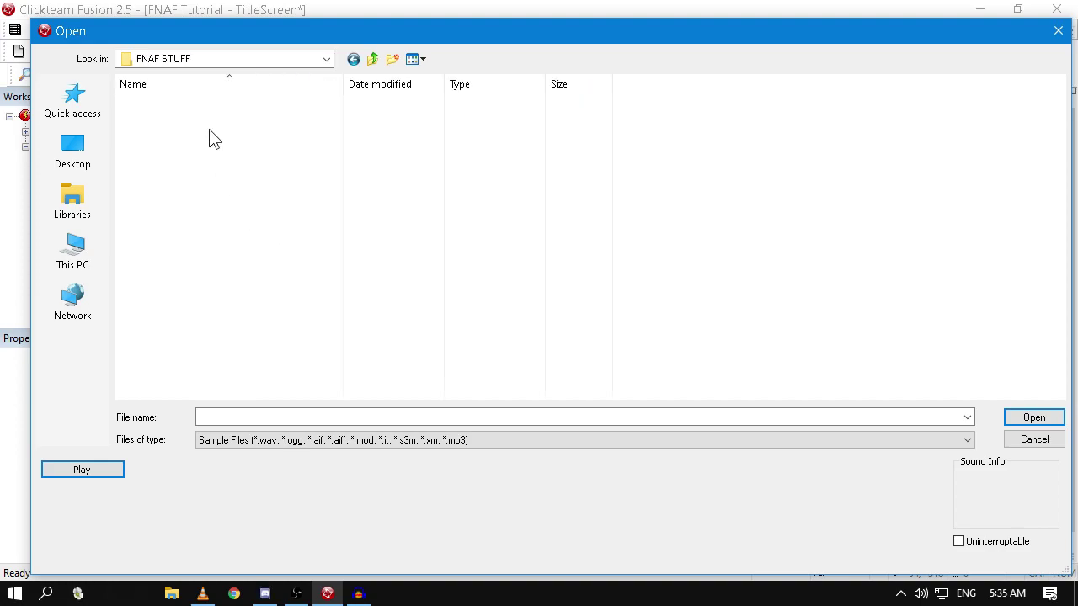
pyautogui.doubleClick(187, 118)
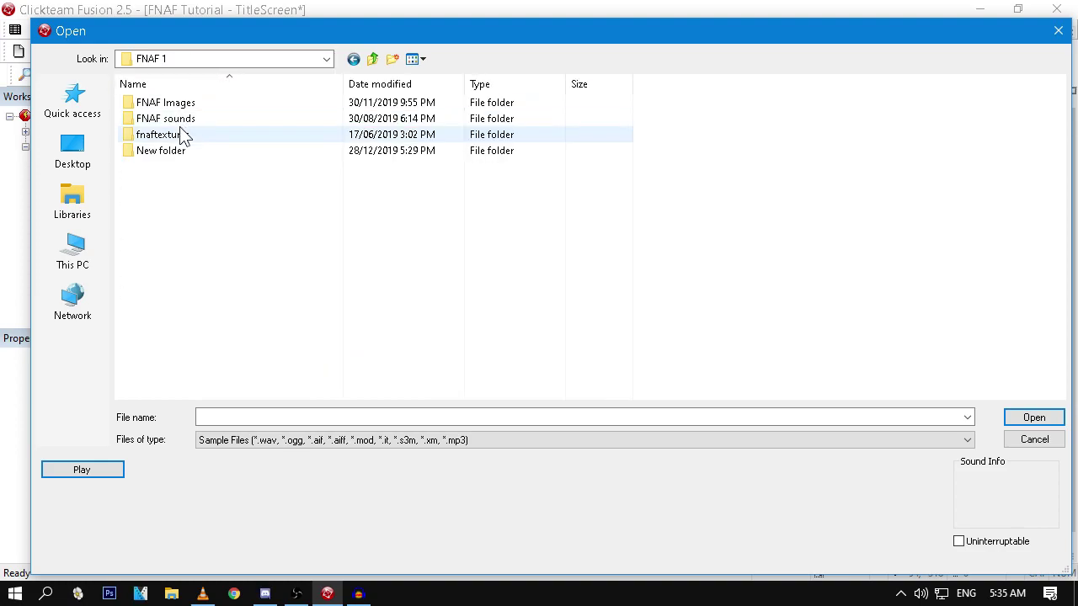
pyautogui.doubleClick(187, 119)
# Step: Preview darkness music.wav and load it as the looped sample with a repeat count of 0
pyautogui.scroll(-1, 193, 181)
pyautogui.click(182, 202)
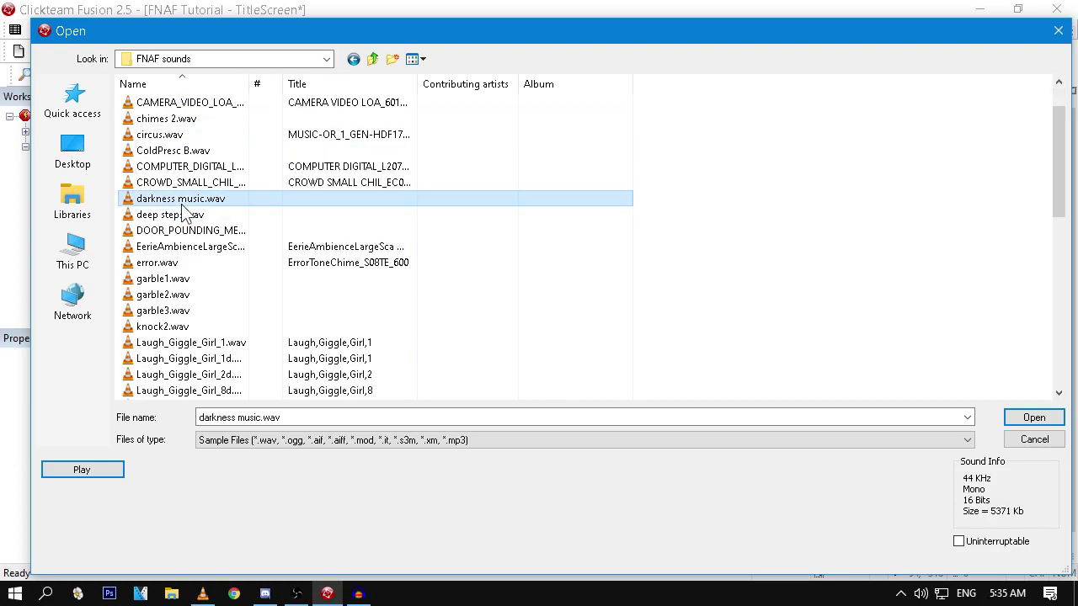
pyautogui.click(81, 469)
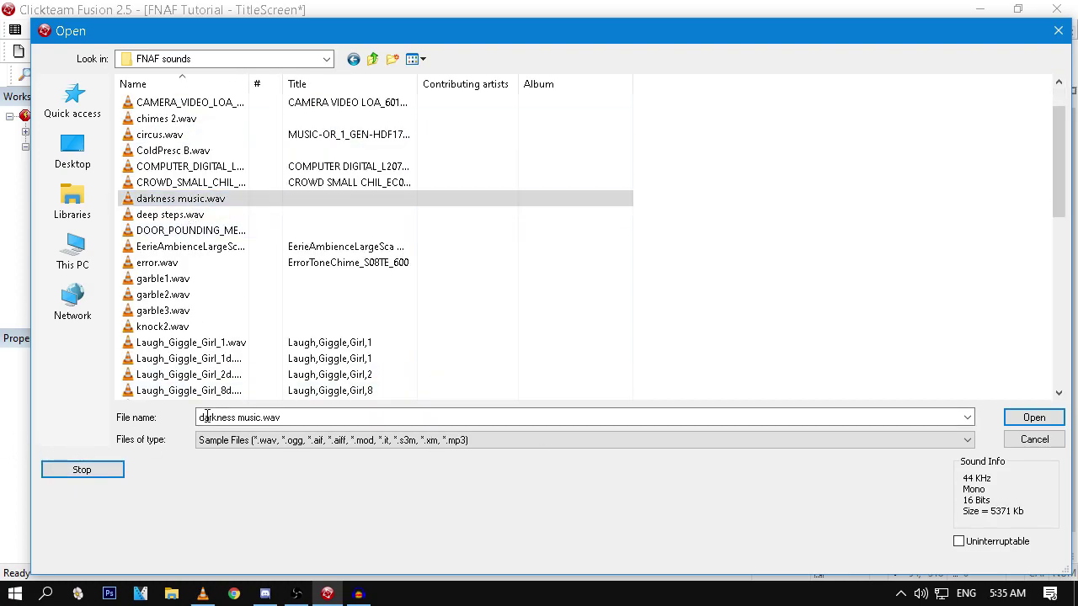
pyautogui.click(88, 477)
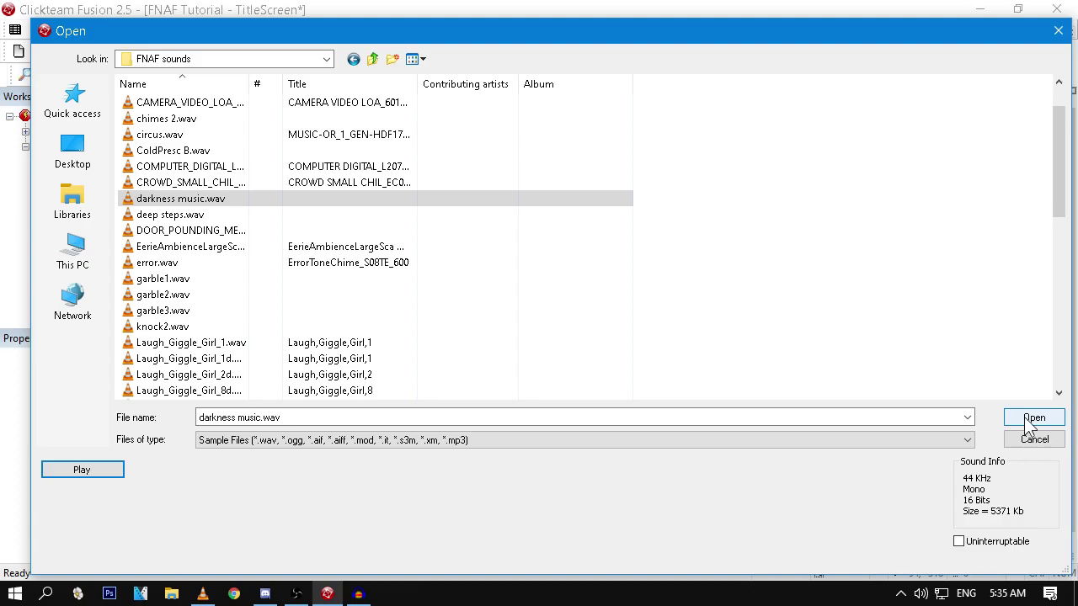
pyautogui.click(1033, 418)
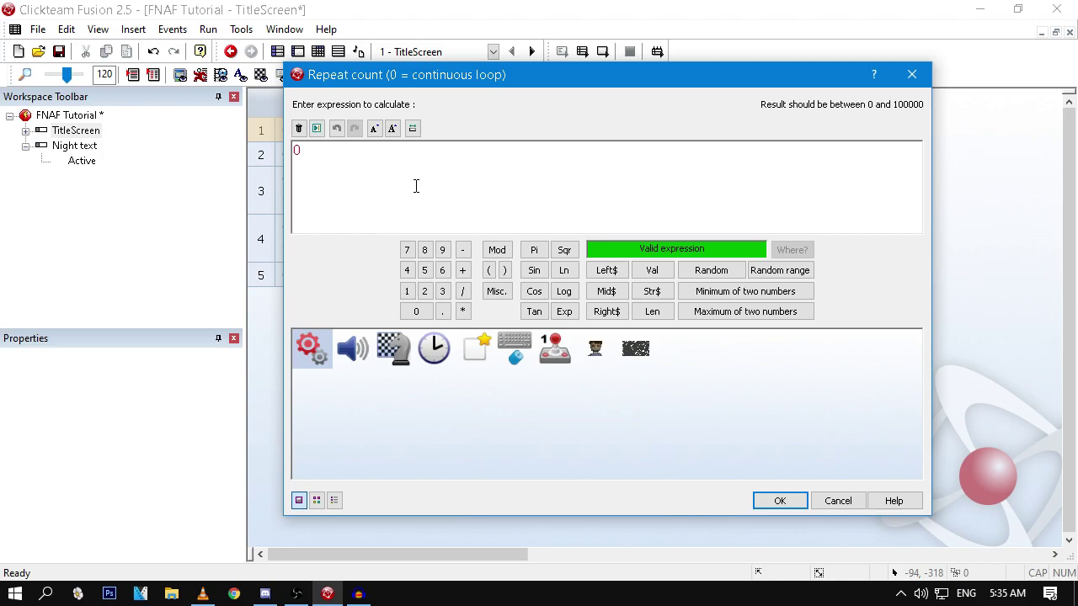
pyautogui.press('Return')
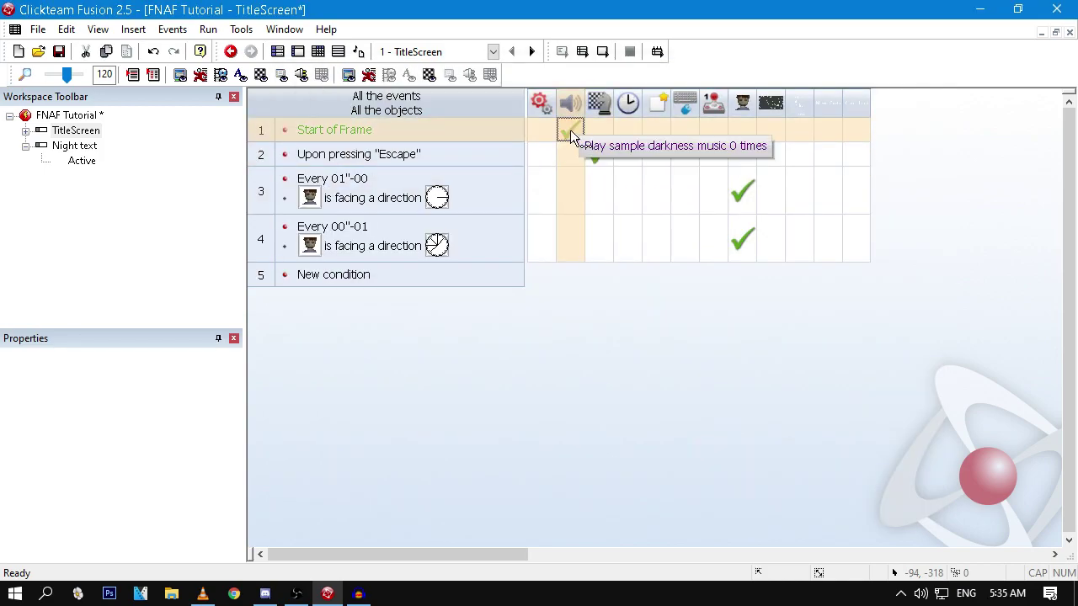
# Step: Test-run the game to hear the title screen music, and exit it
pyautogui.click(584, 52)
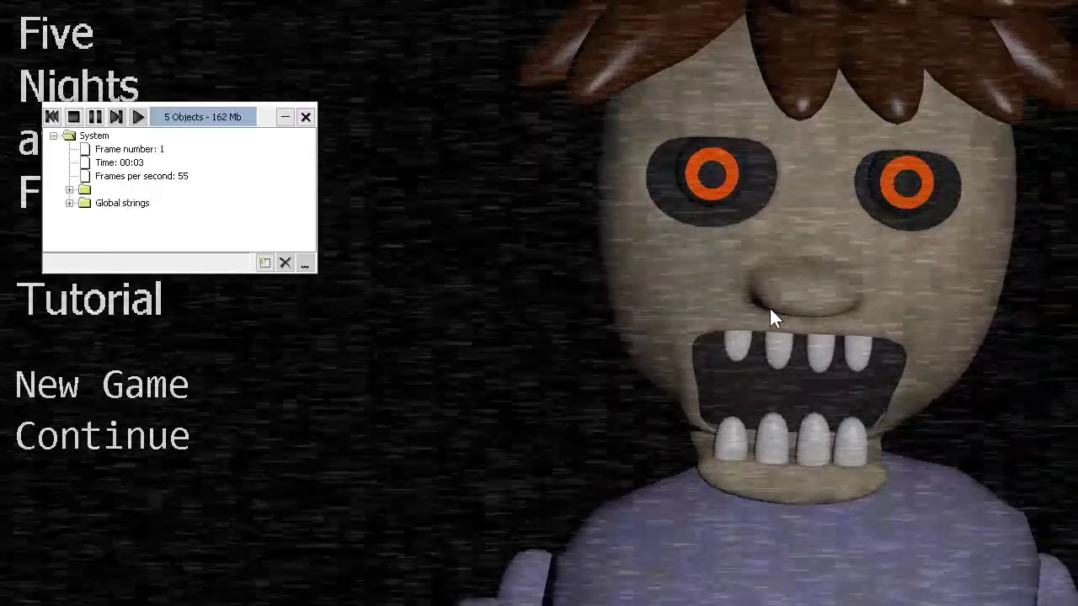
pyautogui.press('Escape')
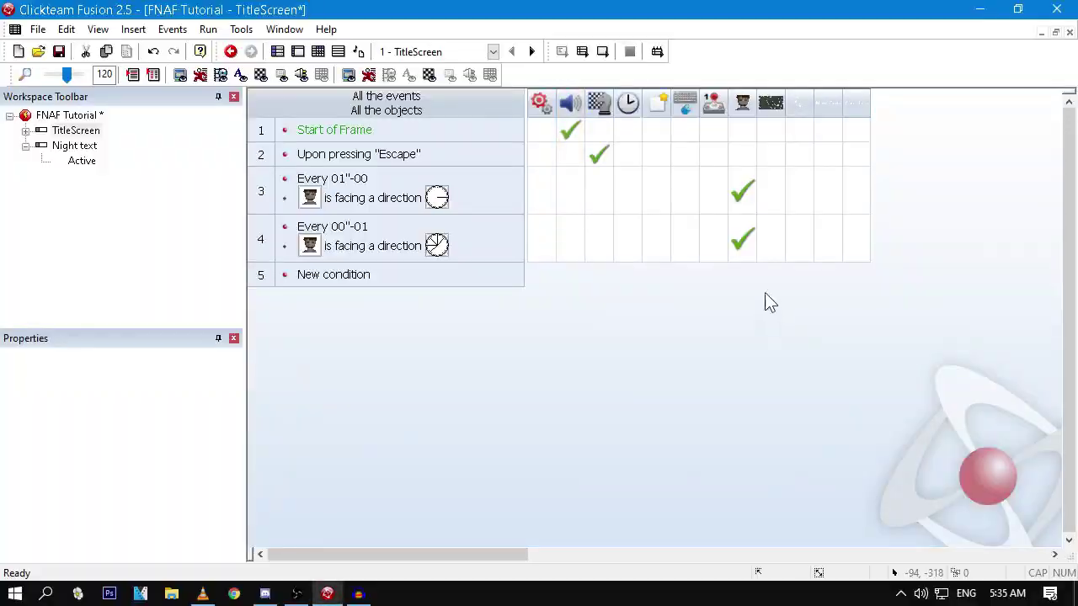
# Step: Preview blip3.wav, add it to the Start of Frame event as a Play Sample action, and test-run the game
pyautogui.click(581, 123)
pyautogui.moveTo(628, 133)
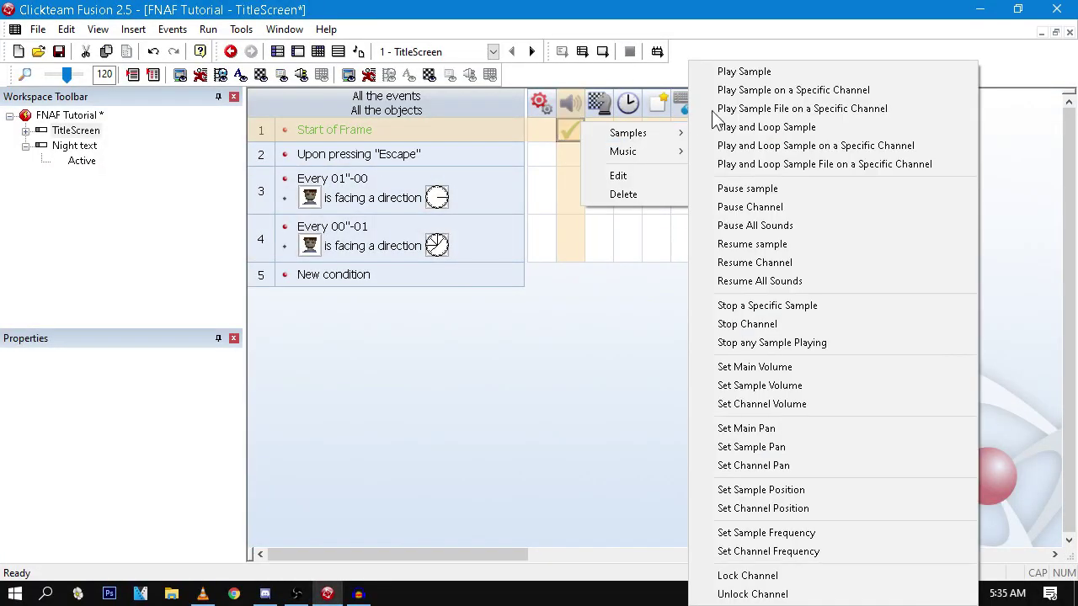
pyautogui.click(754, 74)
pyautogui.click(547, 413)
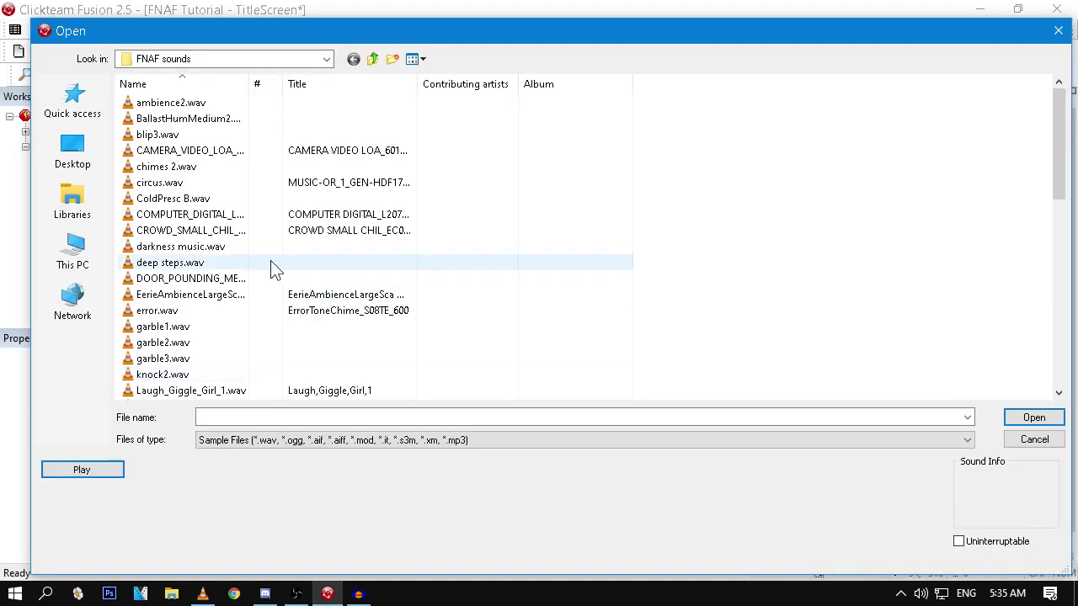
pyautogui.click(221, 134)
pyautogui.click(84, 471)
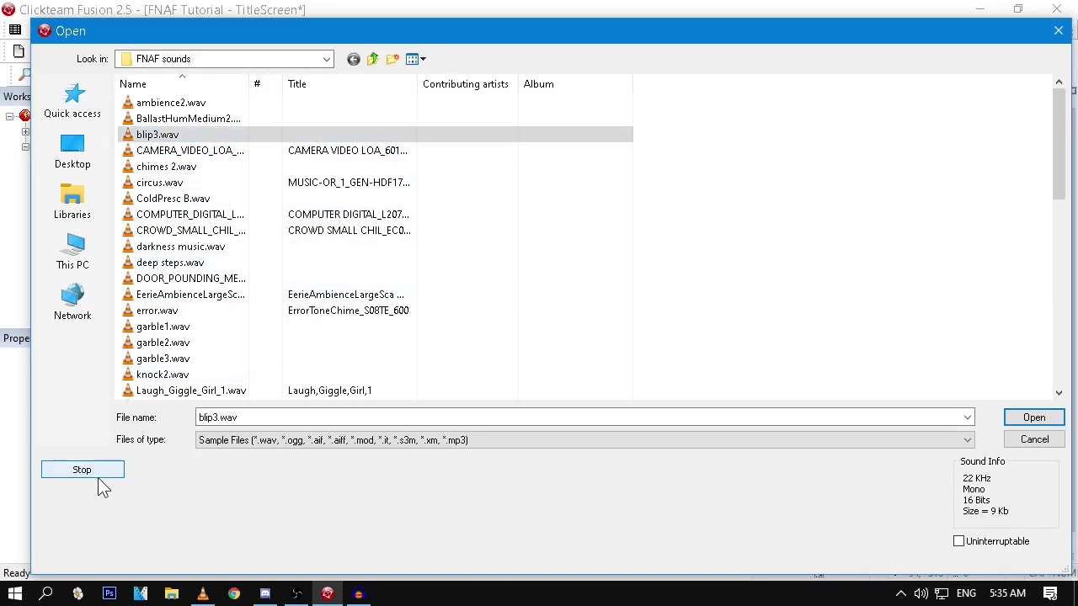
pyautogui.click(1034, 418)
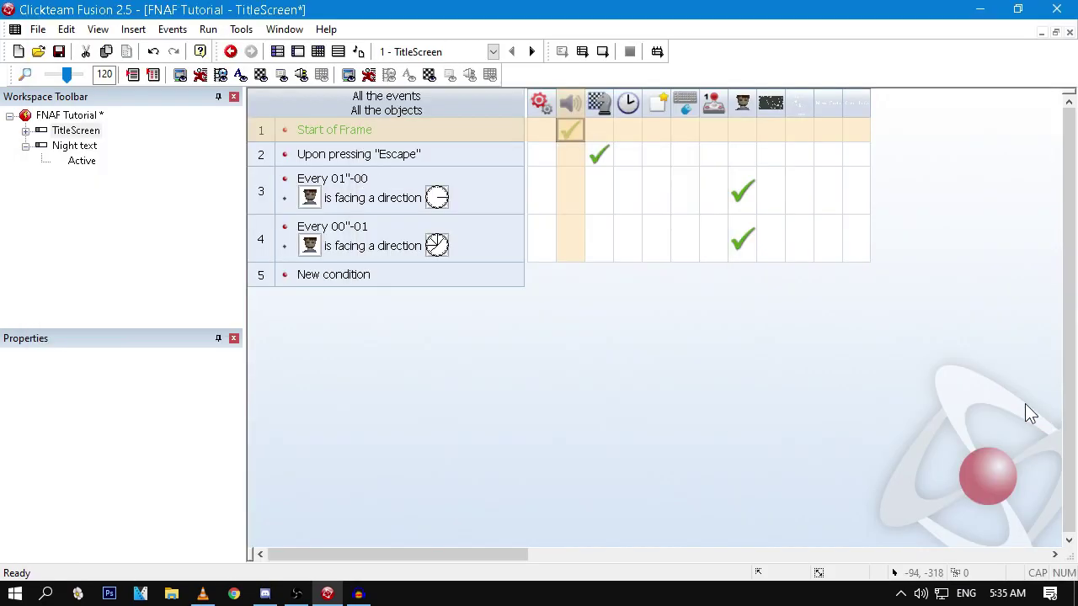
pyautogui.click(582, 51)
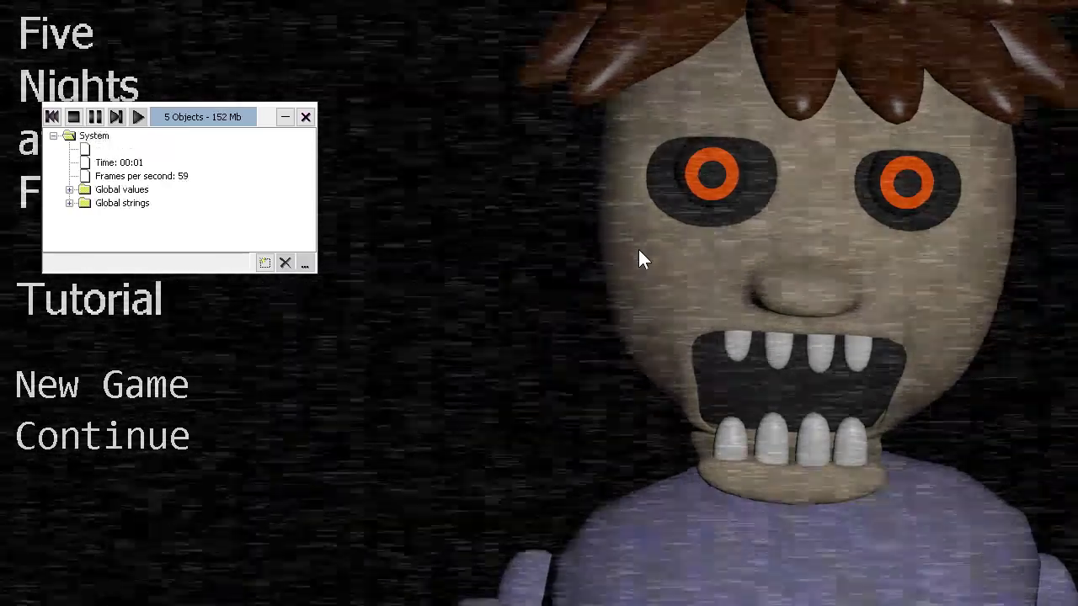
pyautogui.press('Escape')
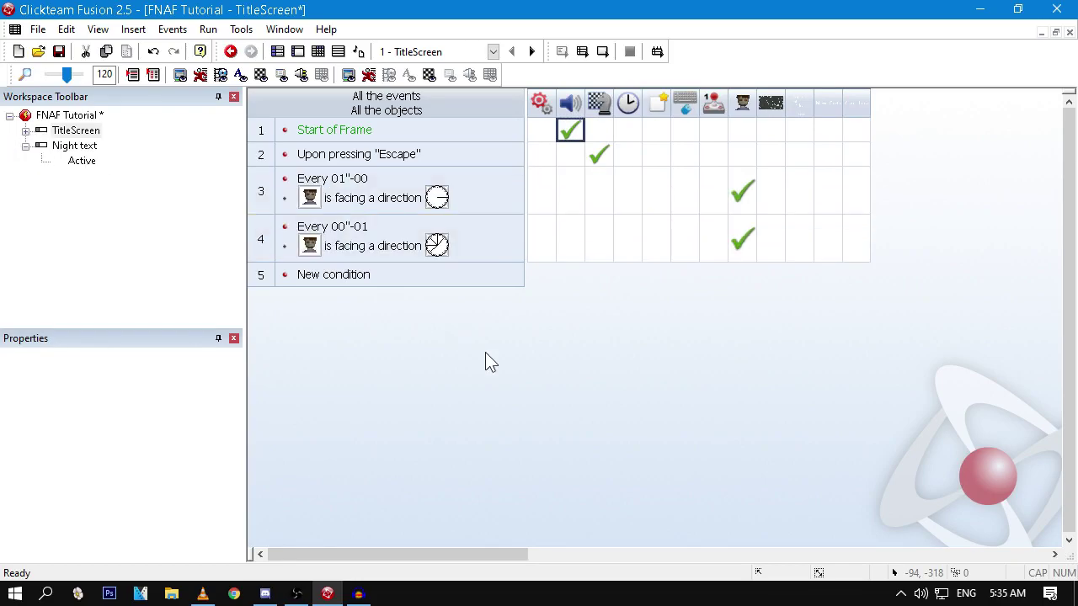
# Step: Examine the runtime options shared by the New Game and Continue objects in the TitleScreen frame
pyautogui.click(297, 51)
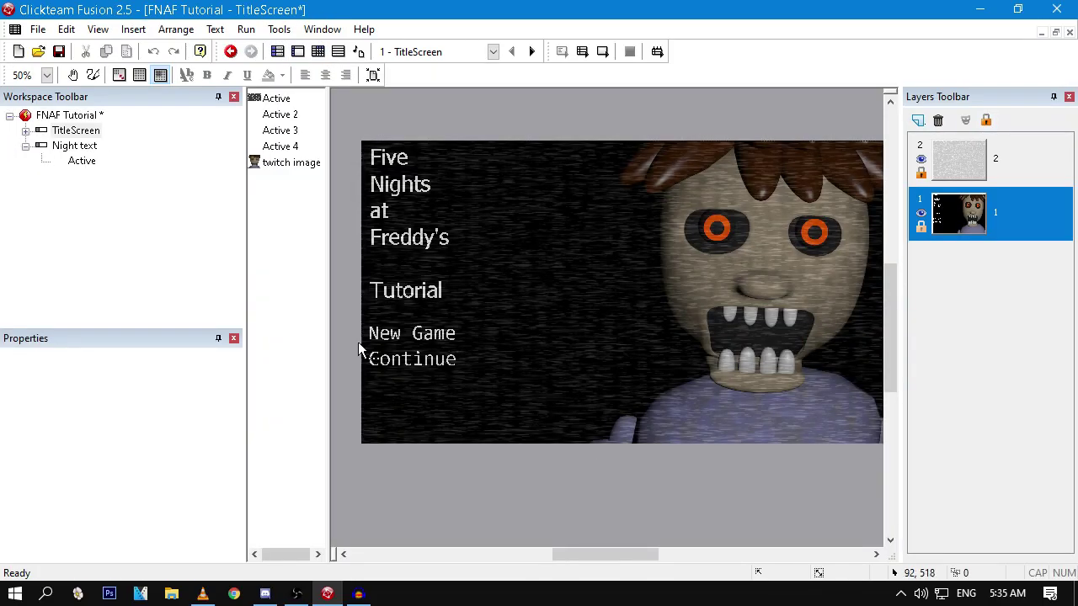
pyautogui.click(74, 146)
pyautogui.click(390, 109)
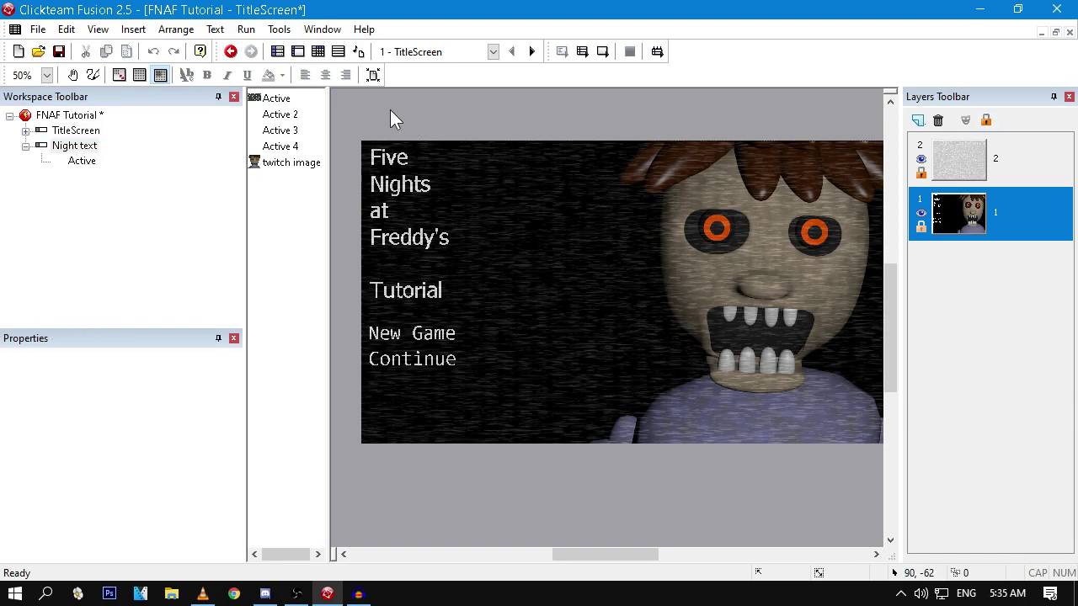
pyautogui.click(338, 52)
pyautogui.click(298, 51)
pyautogui.keyDown('ctrl'); pyautogui.scroll(2, 541, 240); pyautogui.keyUp('ctrl')
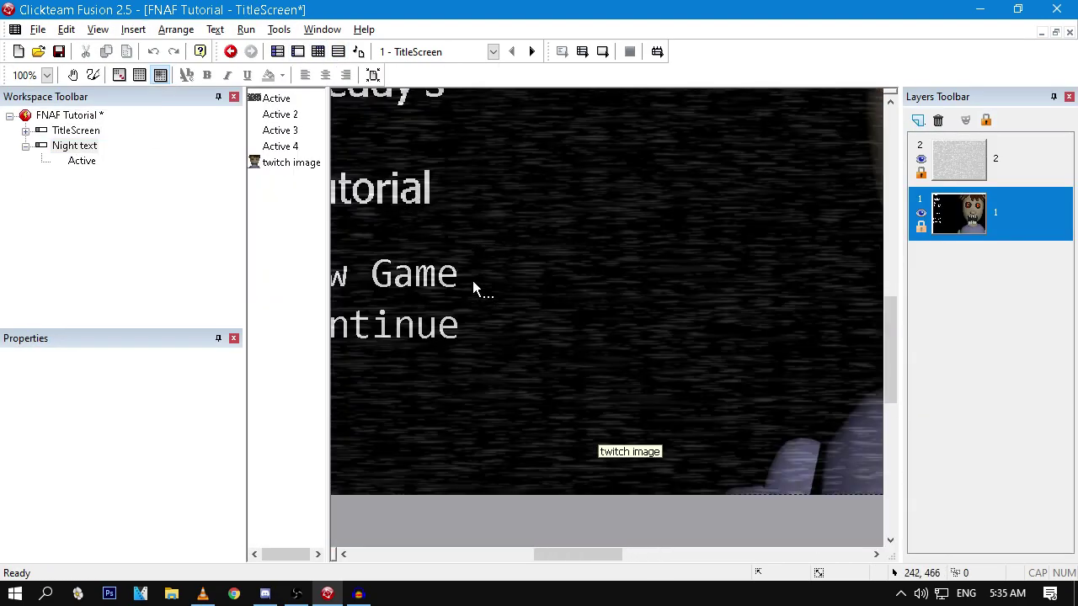
pyautogui.click(678, 217)
pyautogui.keyDown('ctrl'); pyautogui.scroll(2, 666, 228); pyautogui.keyUp('ctrl')
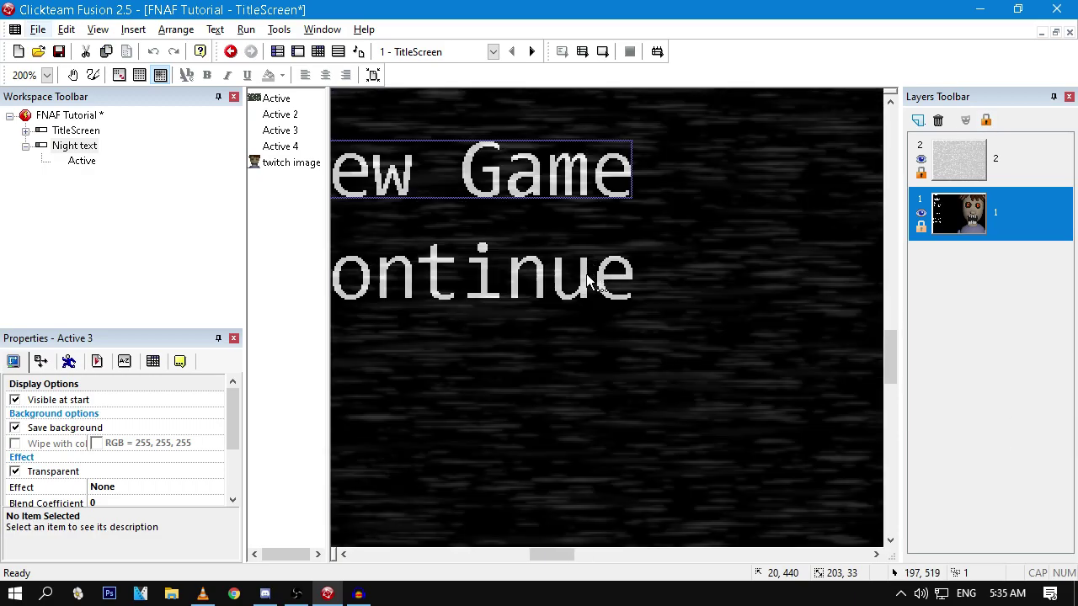
pyautogui.keyDown('shift'); pyautogui.click(581, 284); pyautogui.keyUp('shift')
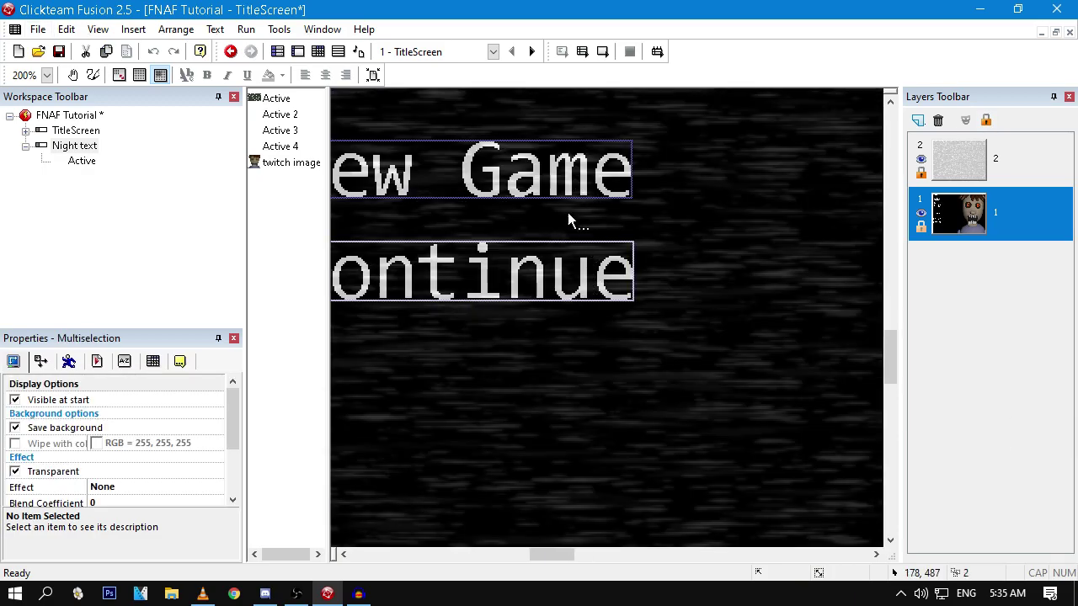
pyautogui.click(98, 362)
pyautogui.scroll(-1, 101, 402)
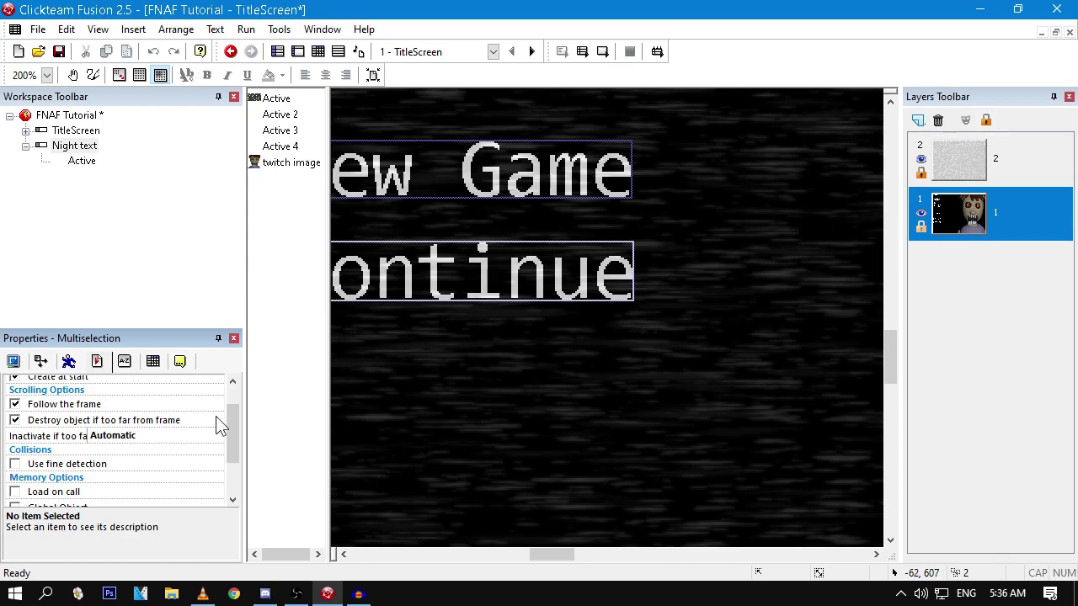
# Step: Check the New Game and Continue objects individually to identify which Active object each one is
pyautogui.click(466, 365)
pyautogui.click(476, 255)
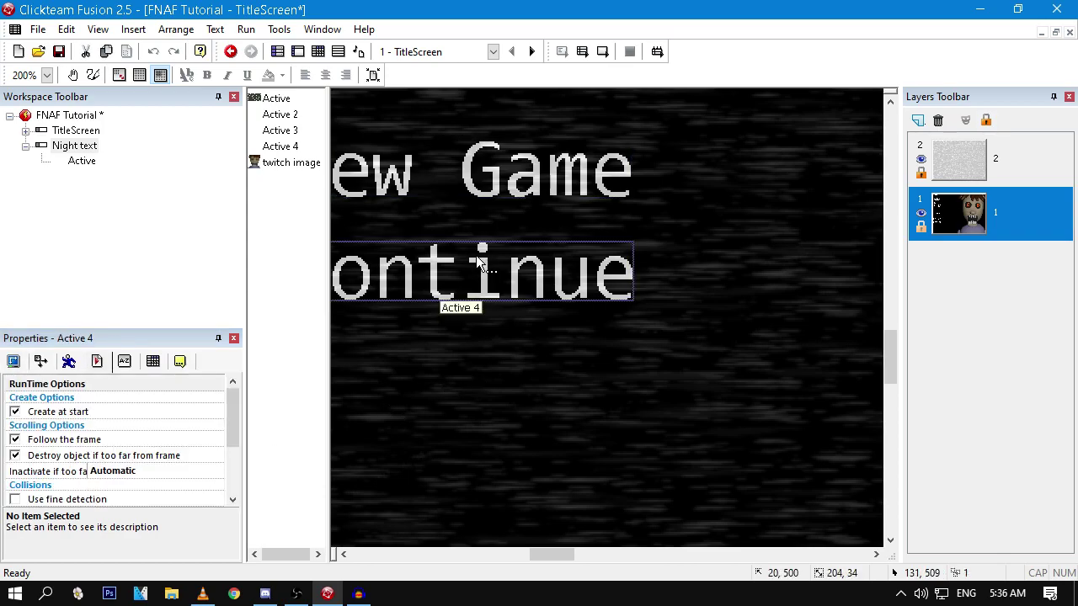
pyautogui.scroll(3, 476, 256)
pyautogui.click(491, 282)
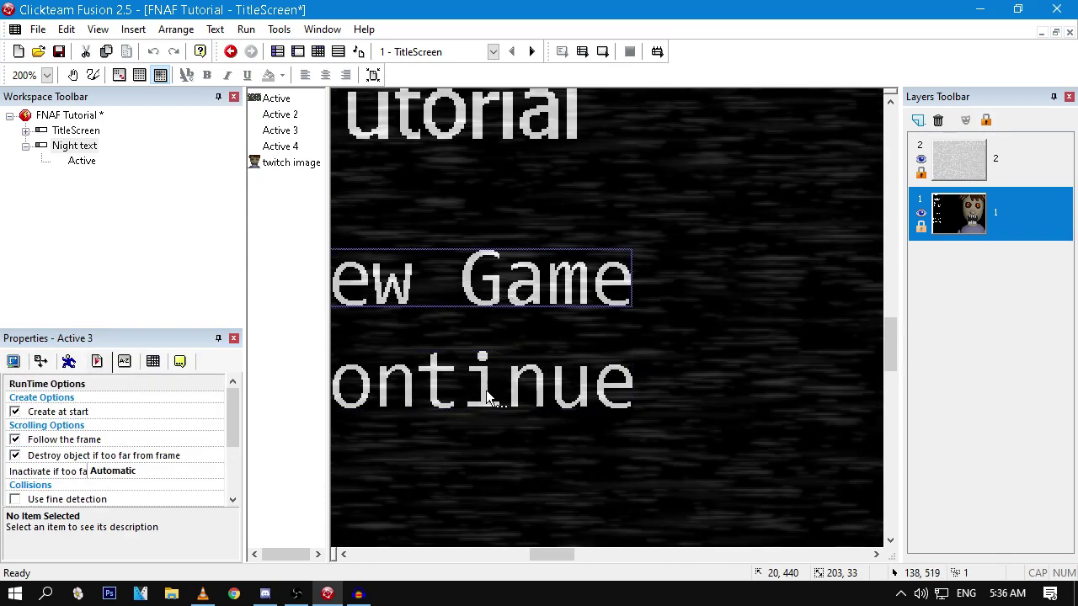
pyautogui.click(485, 376)
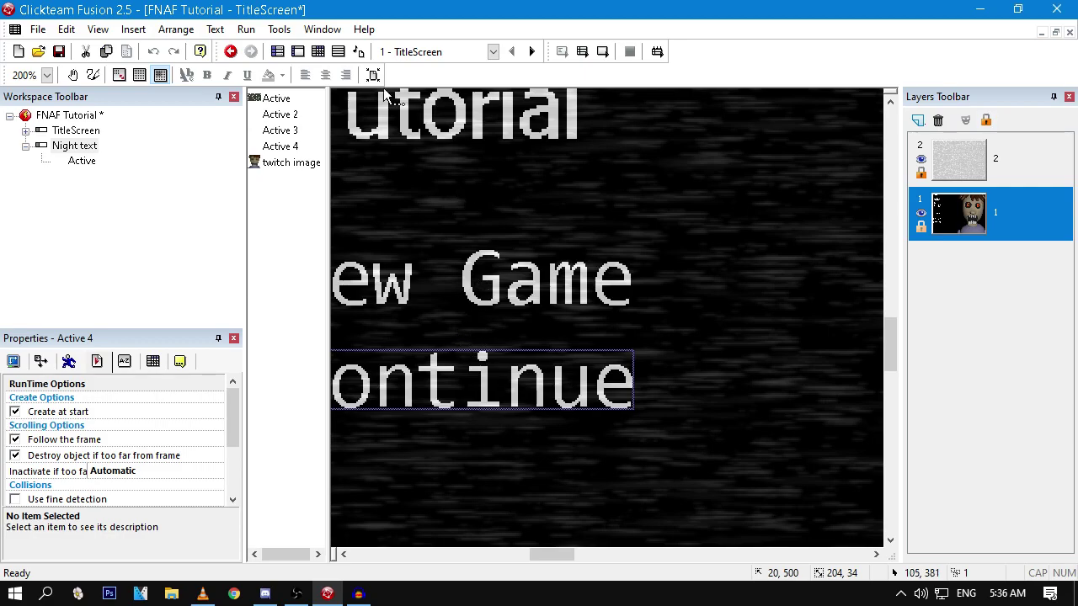
pyautogui.moveTo(362, 389); pyautogui.dragTo(456, 341, button='middle')
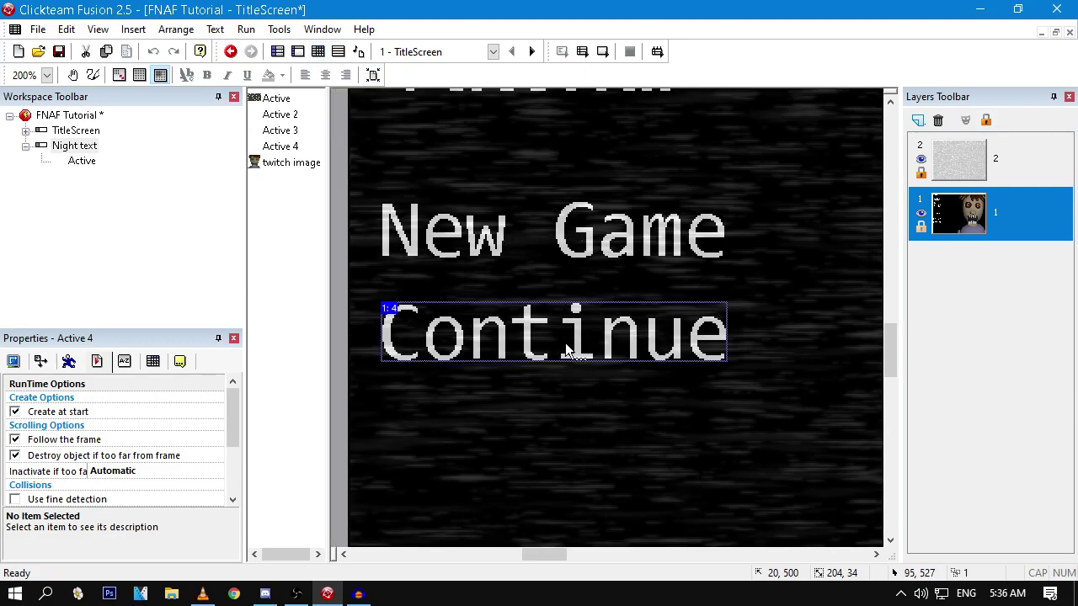
# Step: Add a "User clicks on an object" condition to the TitleScreen events for a single left click on Active 3, the New Game text
pyautogui.click(317, 52)
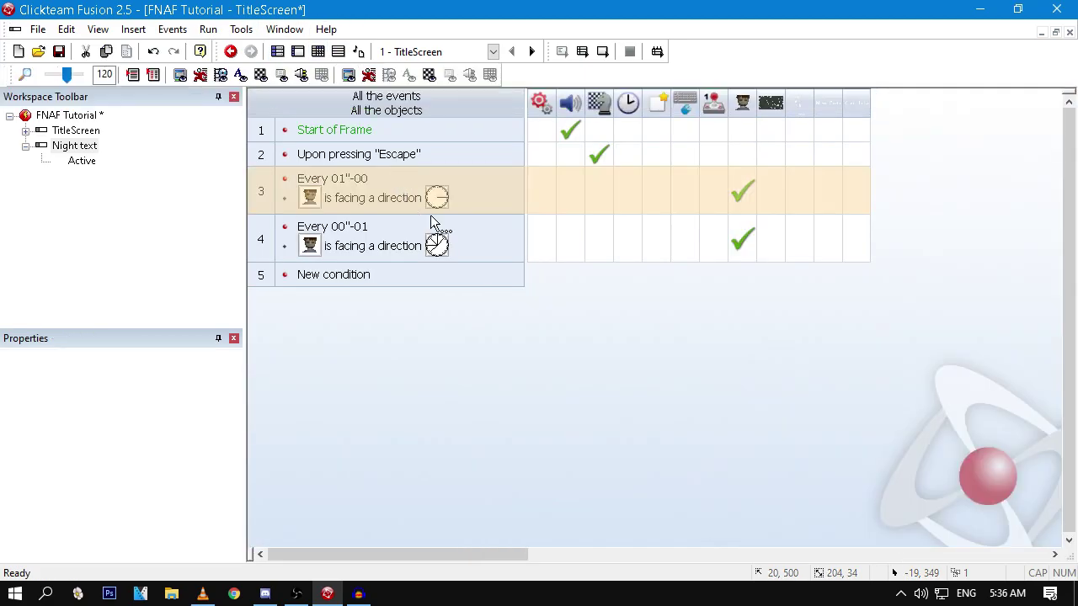
pyautogui.doubleClick(324, 276)
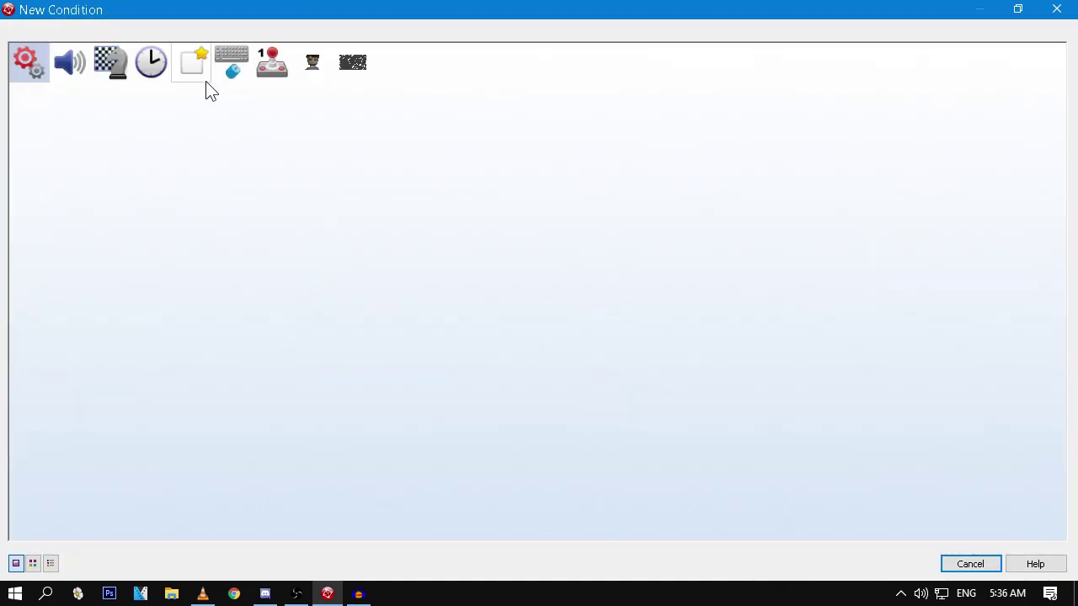
pyautogui.click(236, 62)
pyautogui.click(235, 65)
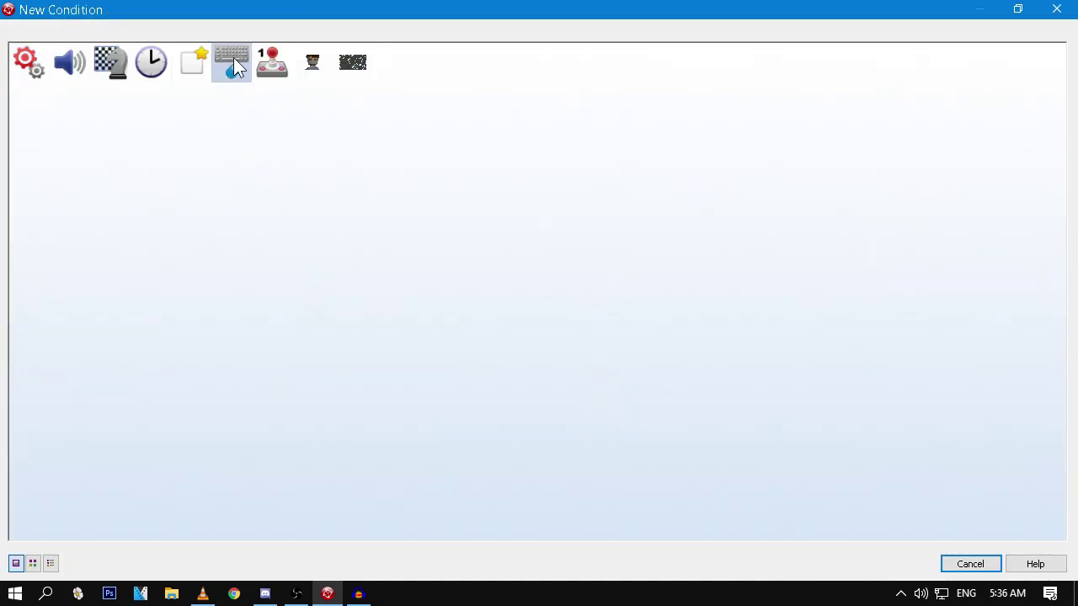
pyautogui.click(234, 61)
pyautogui.moveTo(246, 88)
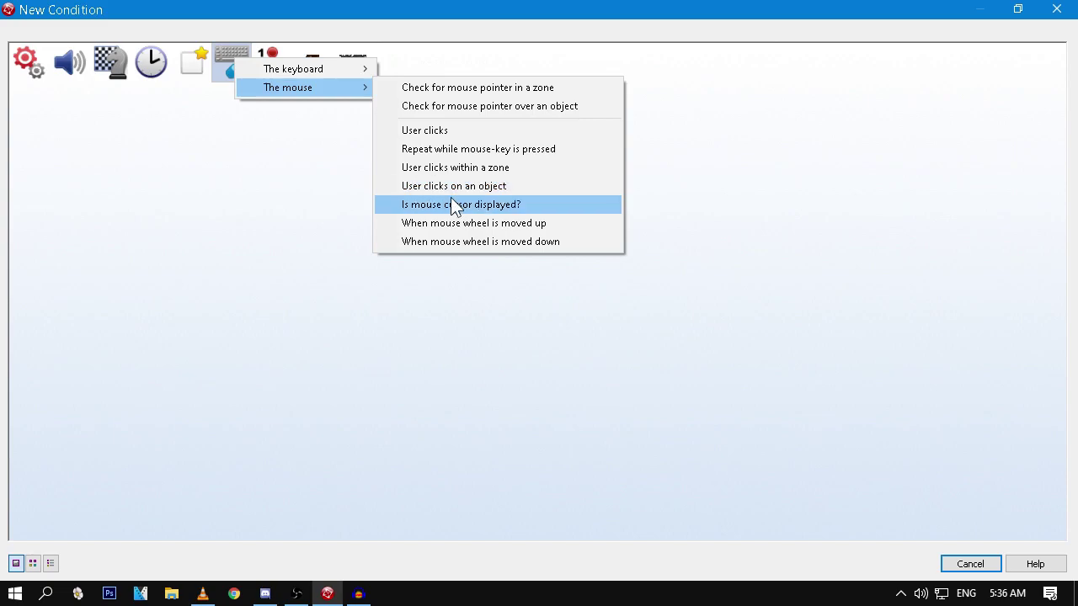
pyautogui.click(446, 192)
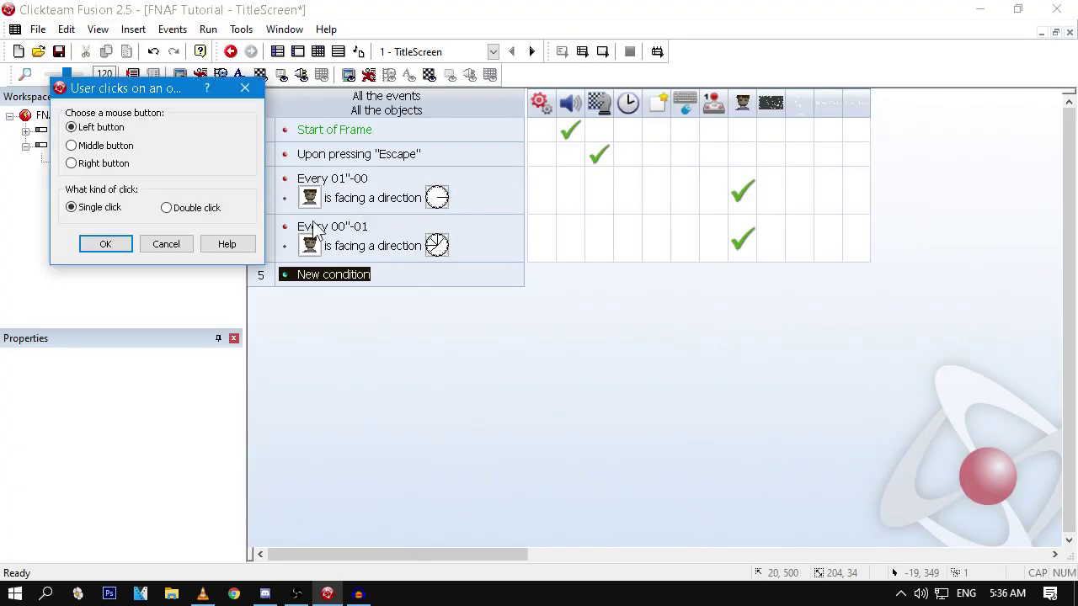
pyautogui.click(96, 241)
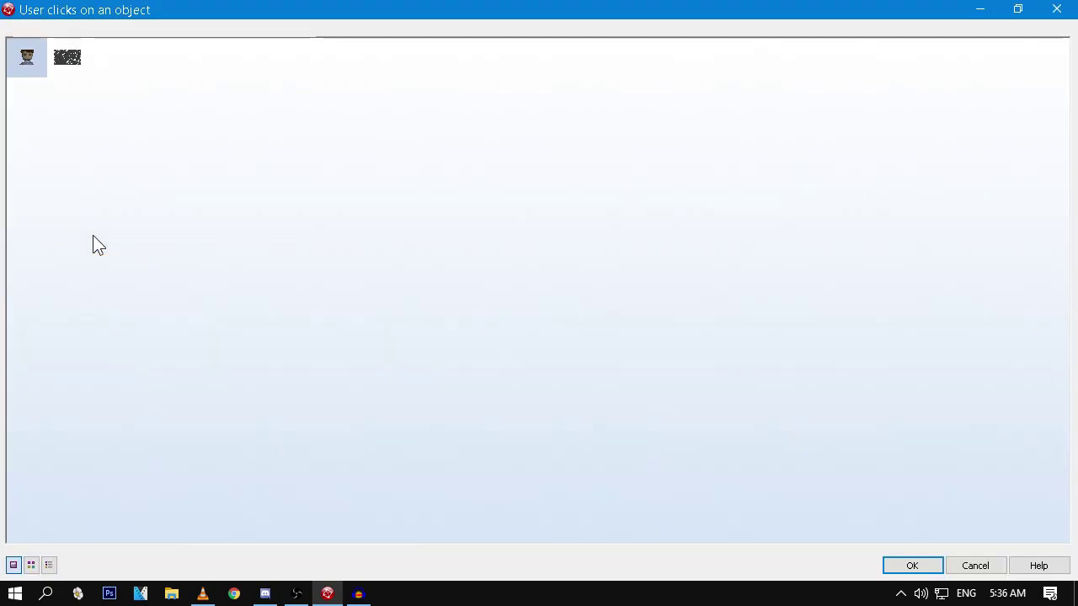
pyautogui.click(112, 63)
pyautogui.click(152, 69)
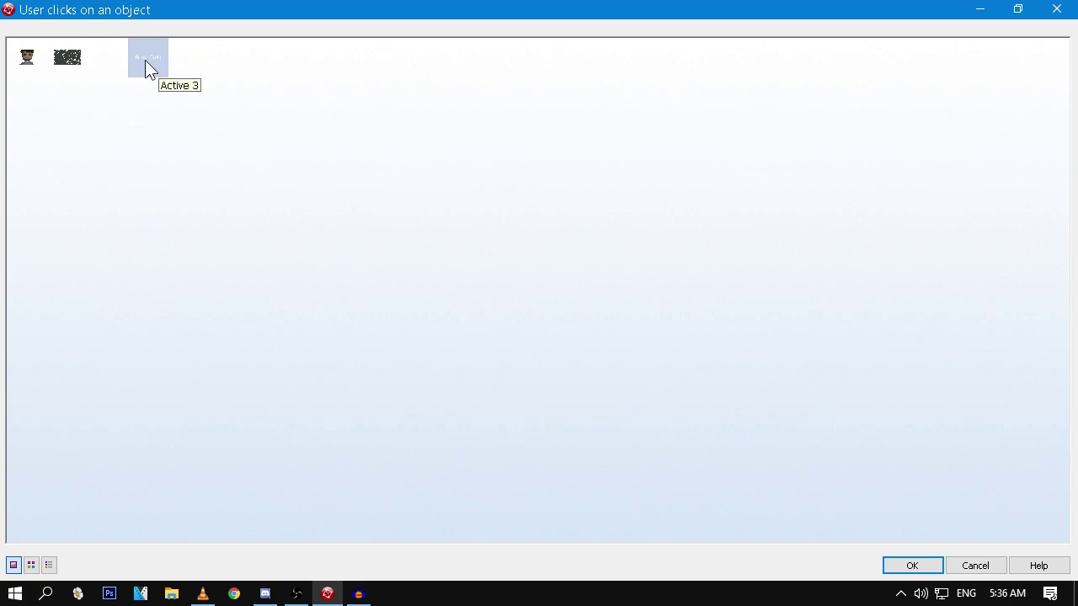
pyautogui.doubleClick(145, 59)
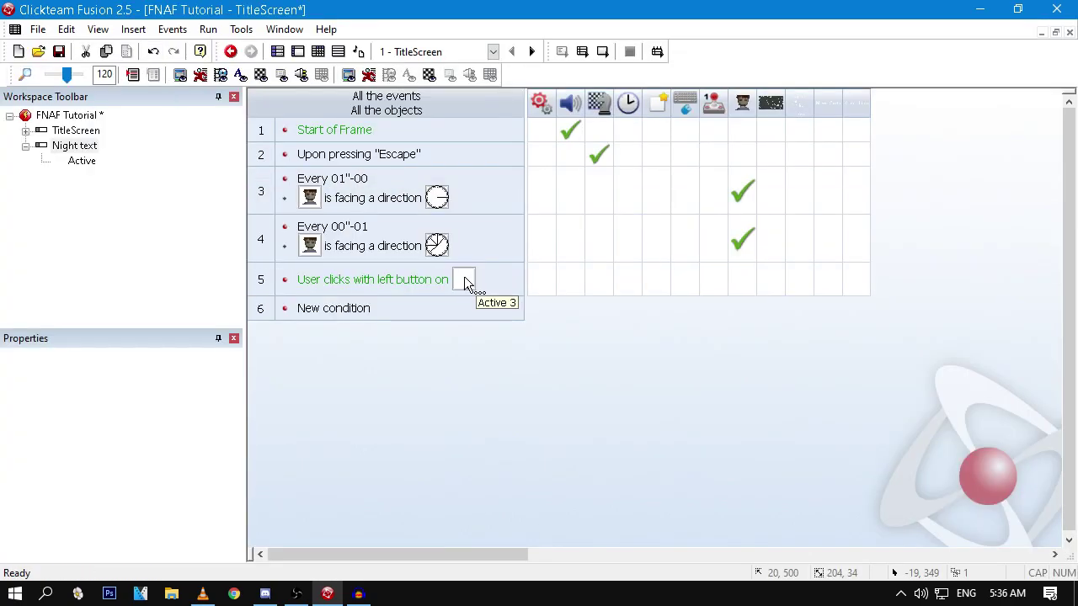
# Step: Give the New Game click event a Jump to frame action targeting Frame 2 - Night text
pyautogui.click(596, 276)
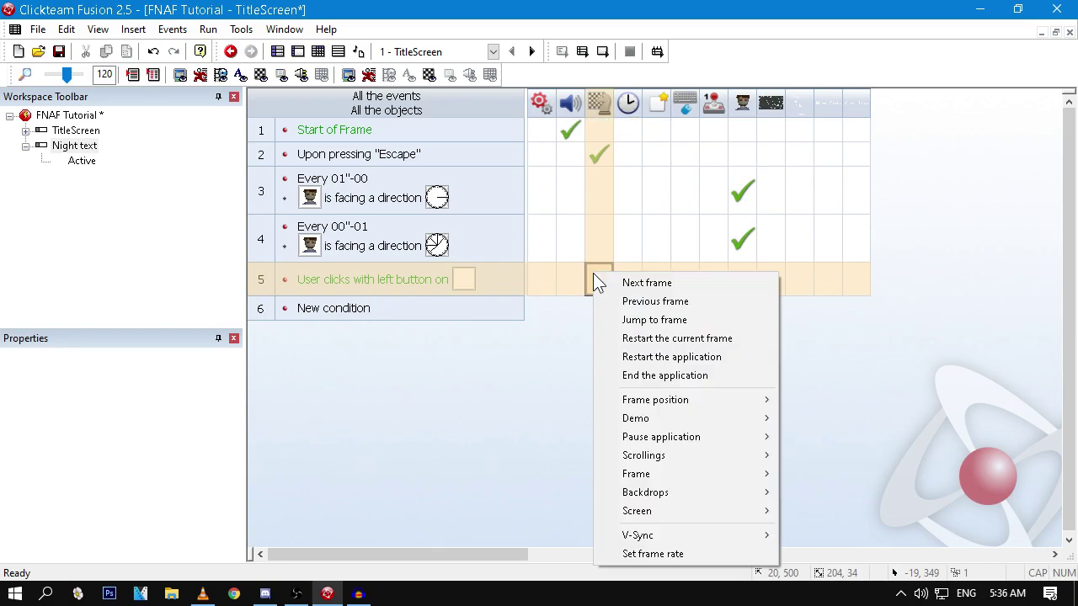
pyautogui.click(625, 321)
pyautogui.click(209, 171)
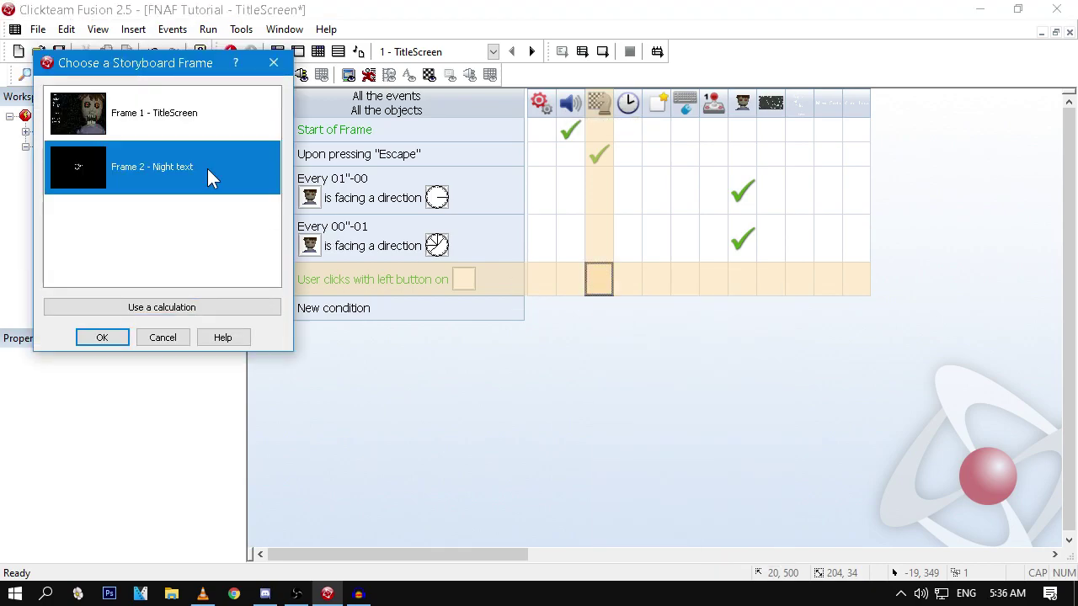
pyautogui.doubleClick(209, 171)
# Step: Duplicate the New Game click event and replace the clicked object in the copy with the Continue text object
pyautogui.click(261, 286)
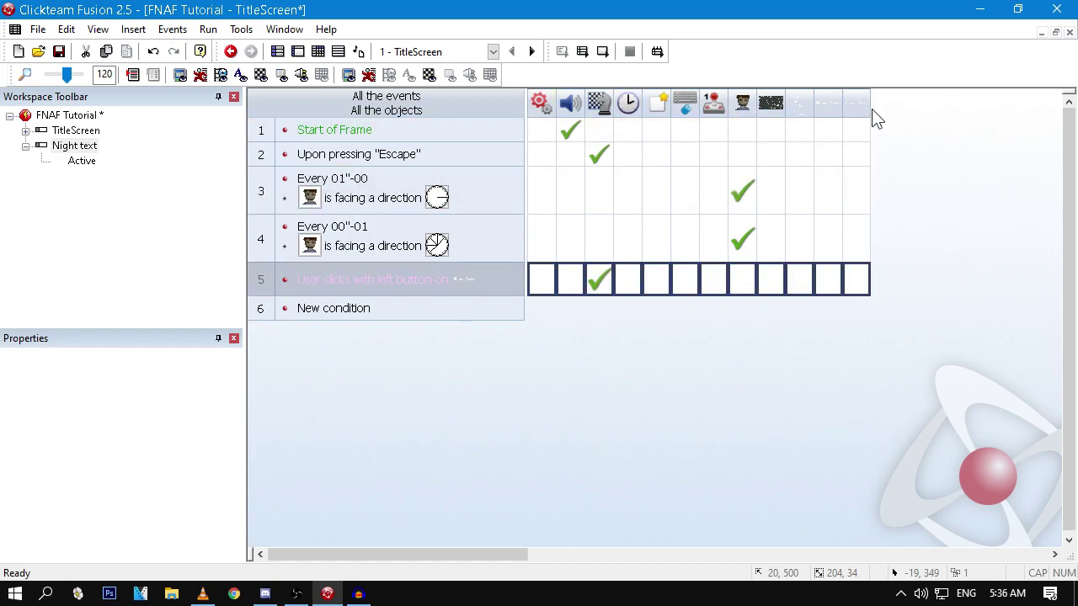
pyautogui.hotkey('ctrl', 'c')
pyautogui.hotkey('ctrl', 'v')
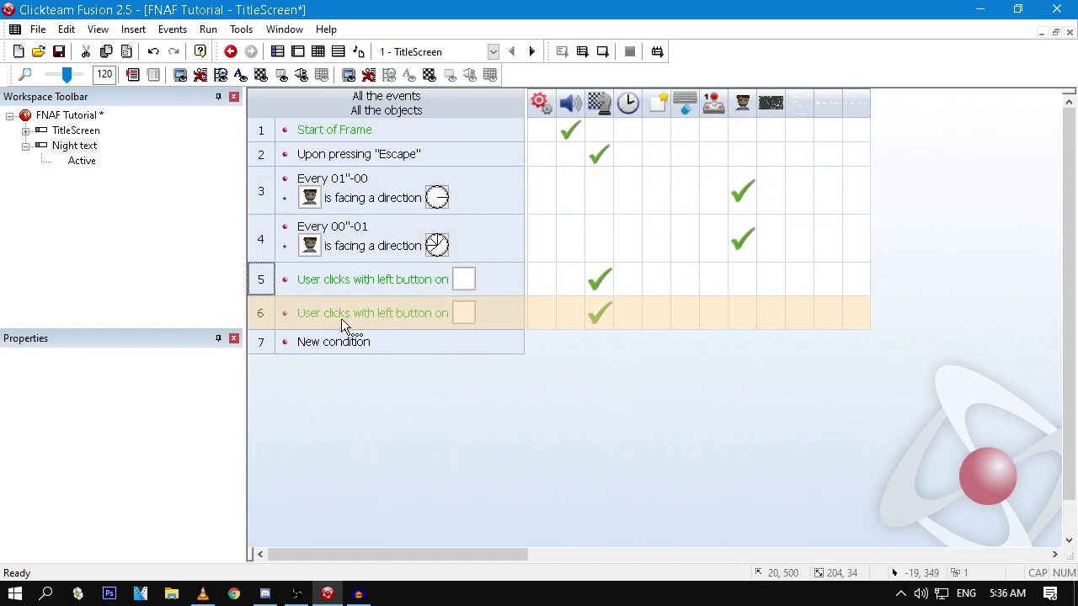
pyautogui.moveTo(856, 102); pyautogui.dragTo(468, 321)
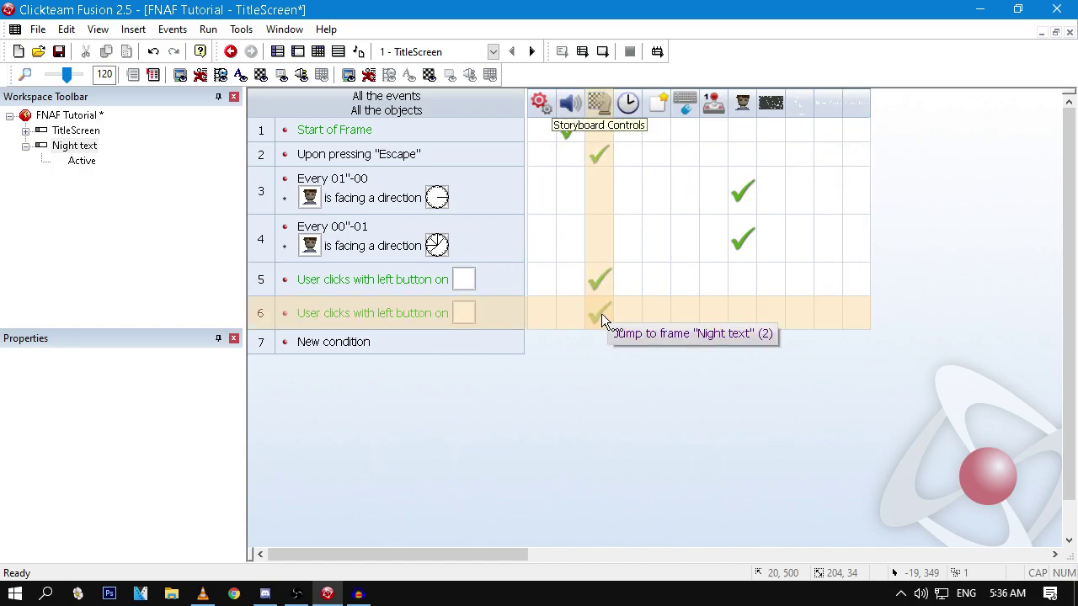
# Step: Test-run the game with the debugger closed, trying both New Game and Continue on the title screen
pyautogui.click(581, 52)
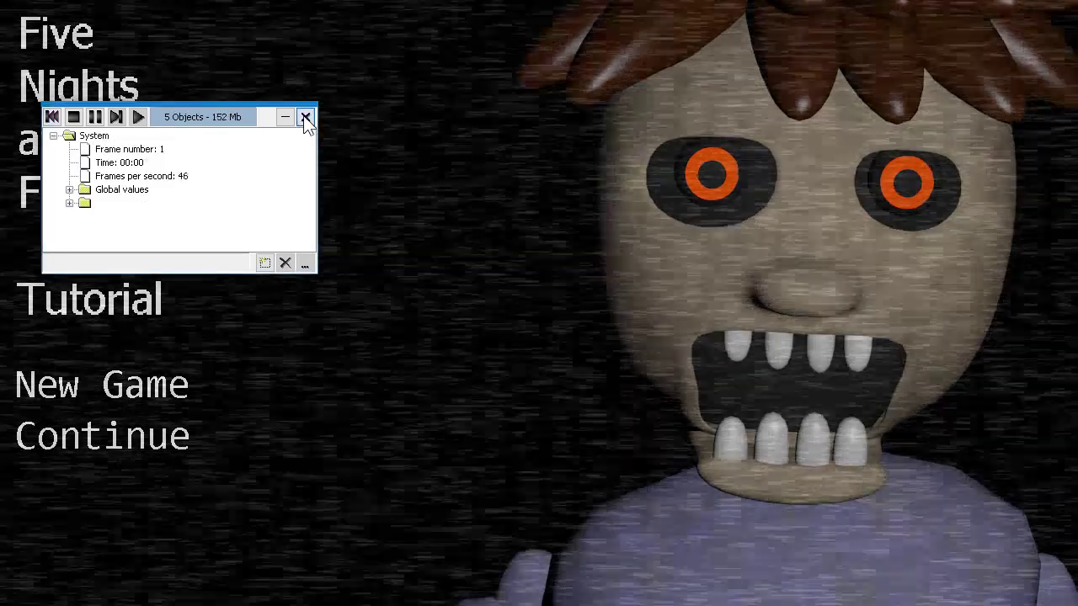
pyautogui.click(305, 118)
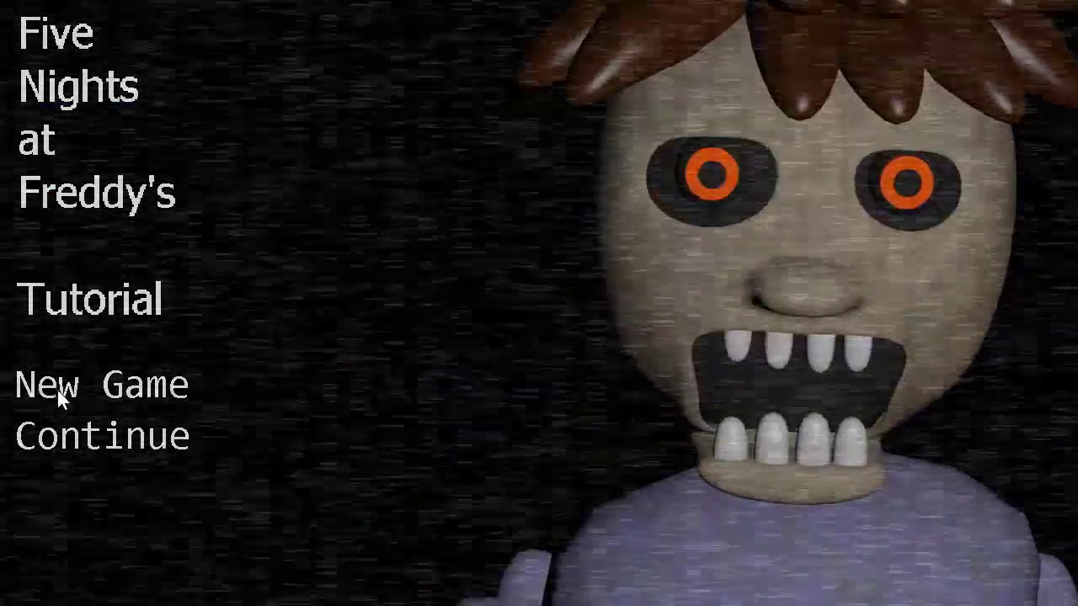
pyautogui.click(58, 391)
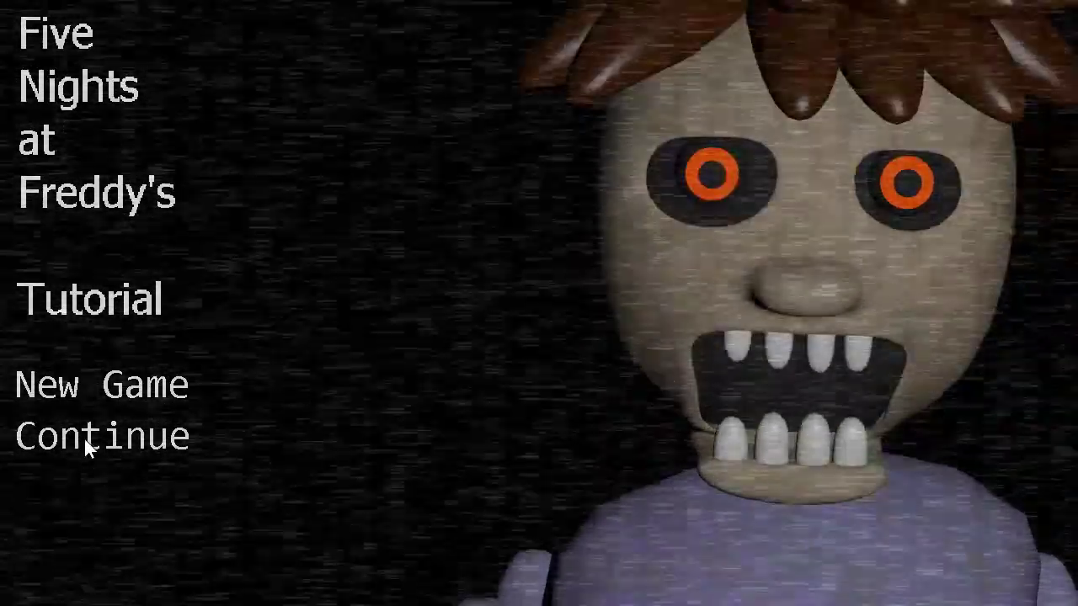
pyautogui.click(84, 439)
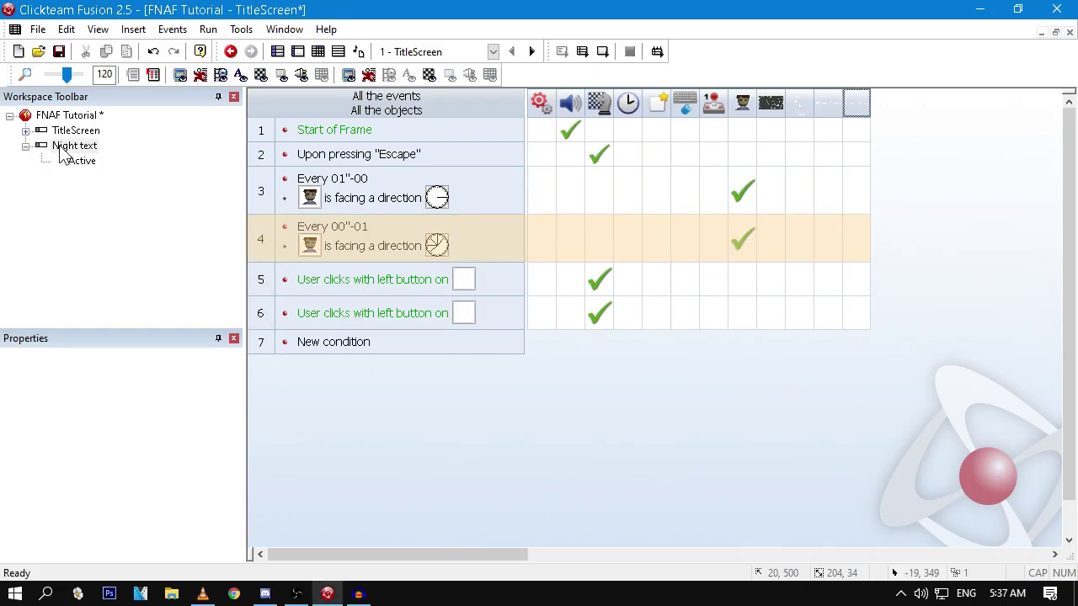
# Step: Open the Night text frame in the frame editor and bring its "12:00am Night 1" text into view
pyautogui.click(64, 148)
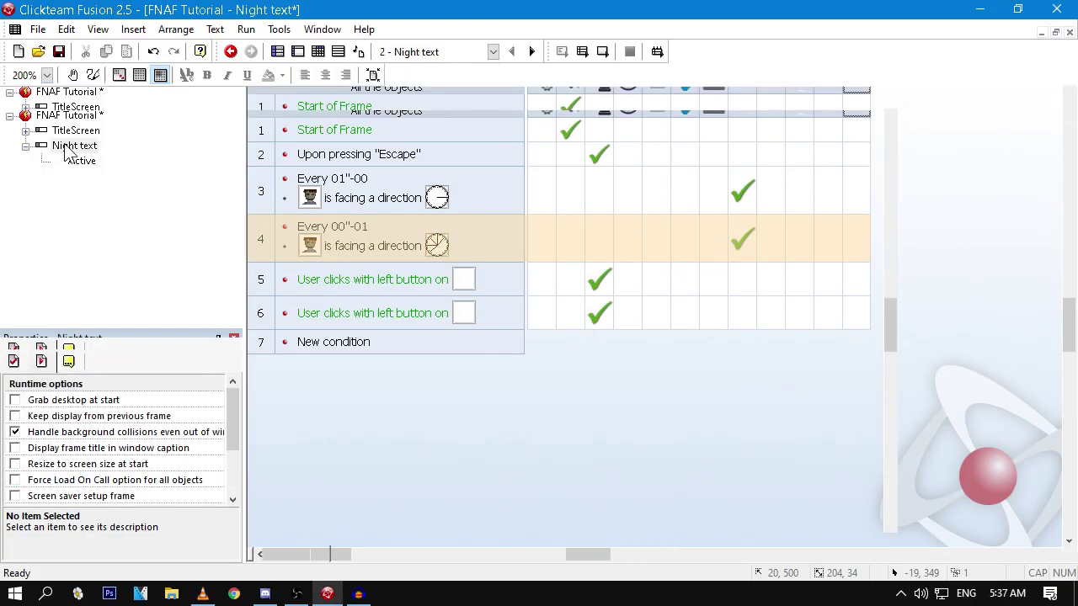
pyautogui.moveTo(810, 306); pyautogui.dragTo(530, 247, button='middle')
pyautogui.click(580, 304)
pyautogui.click(592, 393)
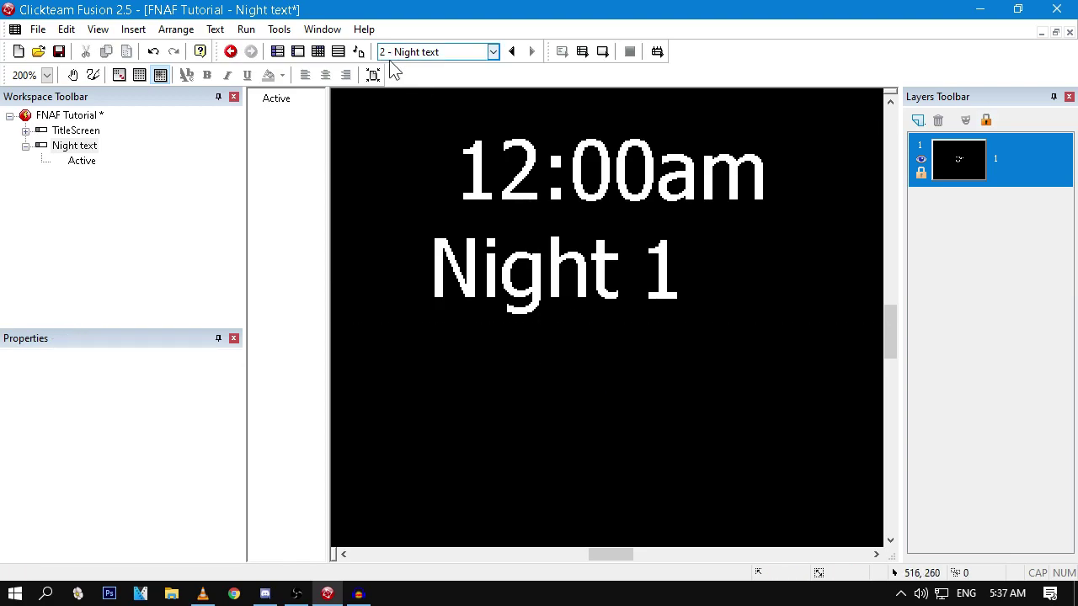
# Step: Add a second layer to the Night text frame, lock layer 1 and select layer 2
pyautogui.click(317, 52)
pyautogui.click(298, 52)
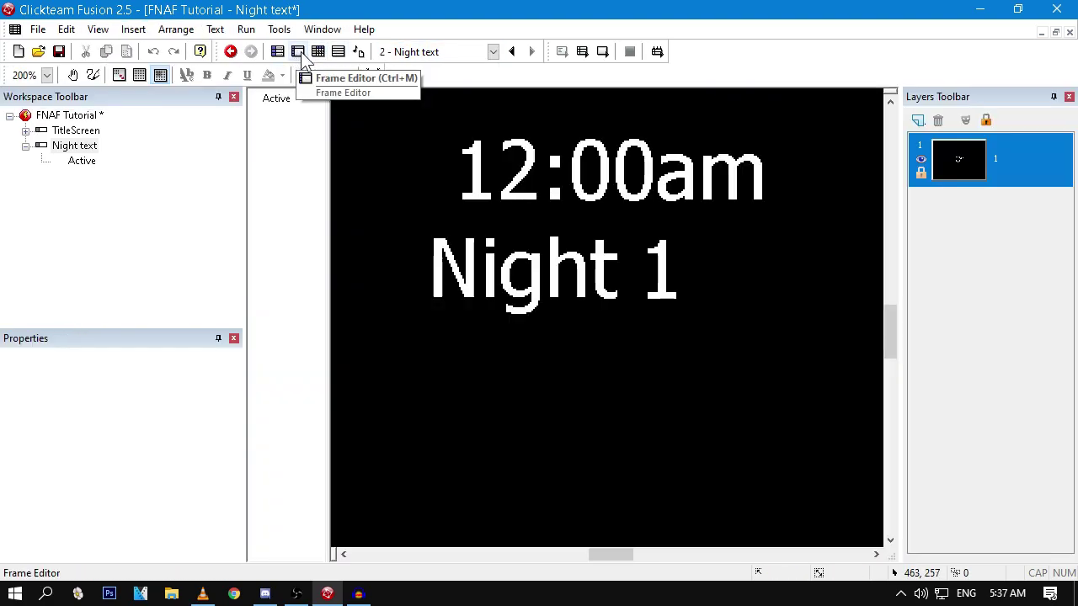
pyautogui.scroll(-2, 593, 358)
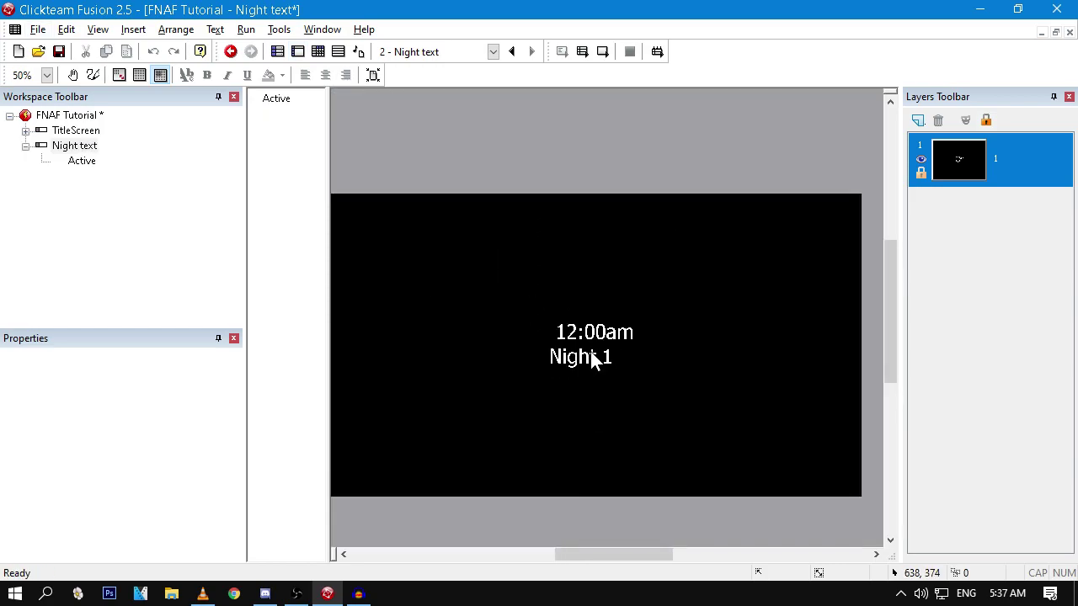
pyautogui.scroll(1, 579, 284)
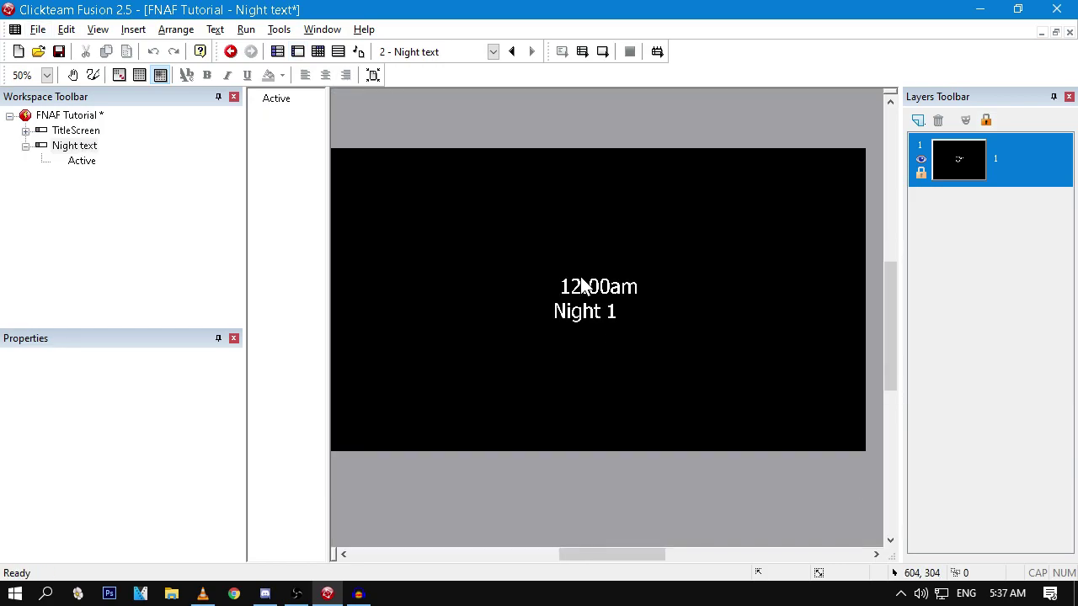
pyautogui.click(914, 121)
pyautogui.click(962, 155)
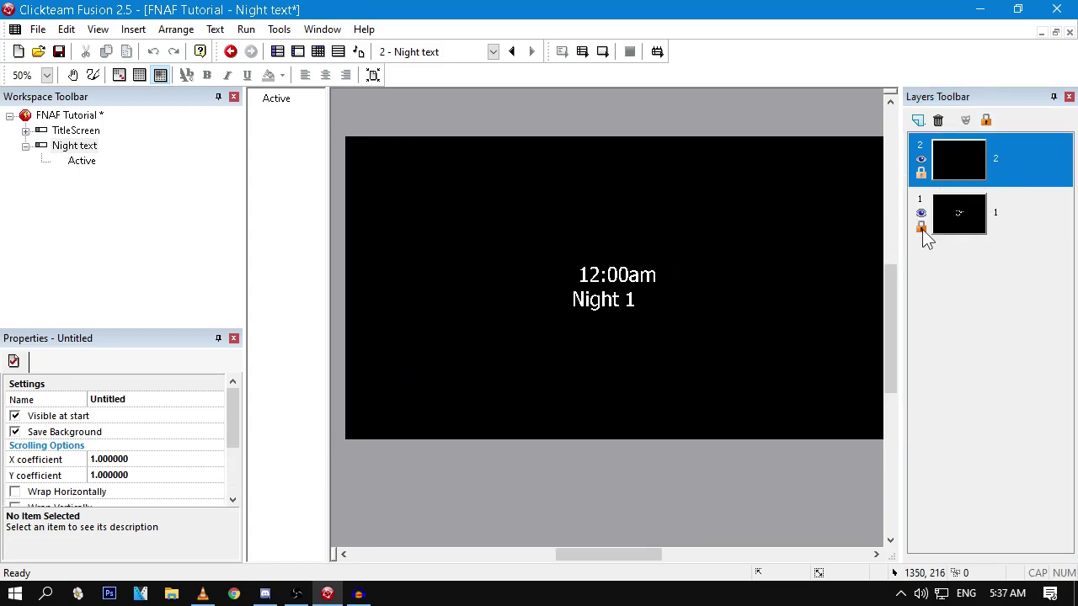
# Step: Insert a new Active object on layer 2 of the Night text frame and open its animation for editing
pyautogui.doubleClick(572, 205)
pyautogui.doubleClick(318, 213)
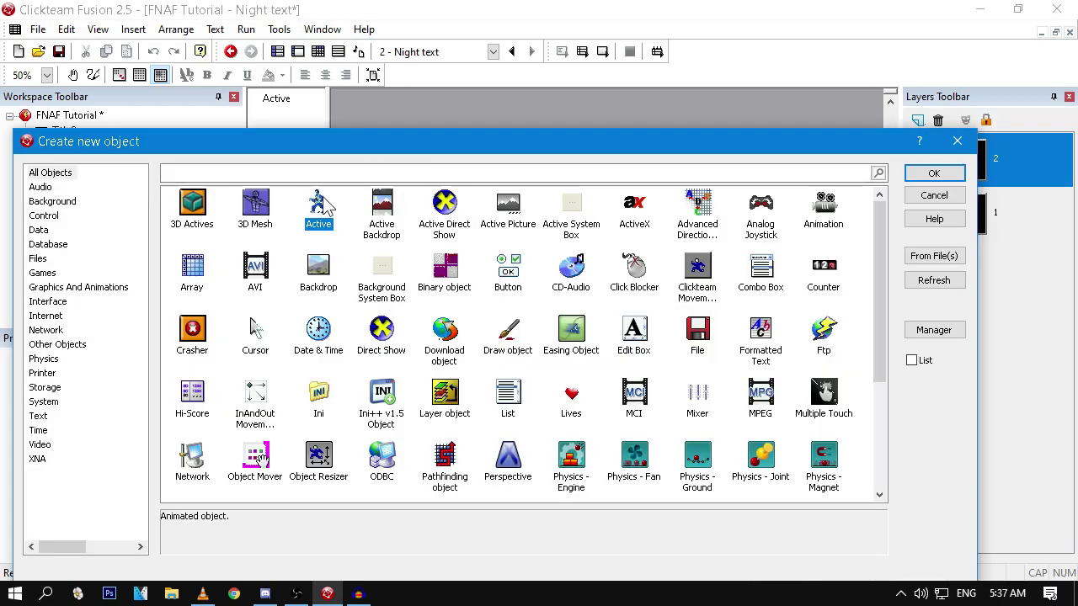
pyautogui.click(550, 197)
pyautogui.doubleClick(547, 194)
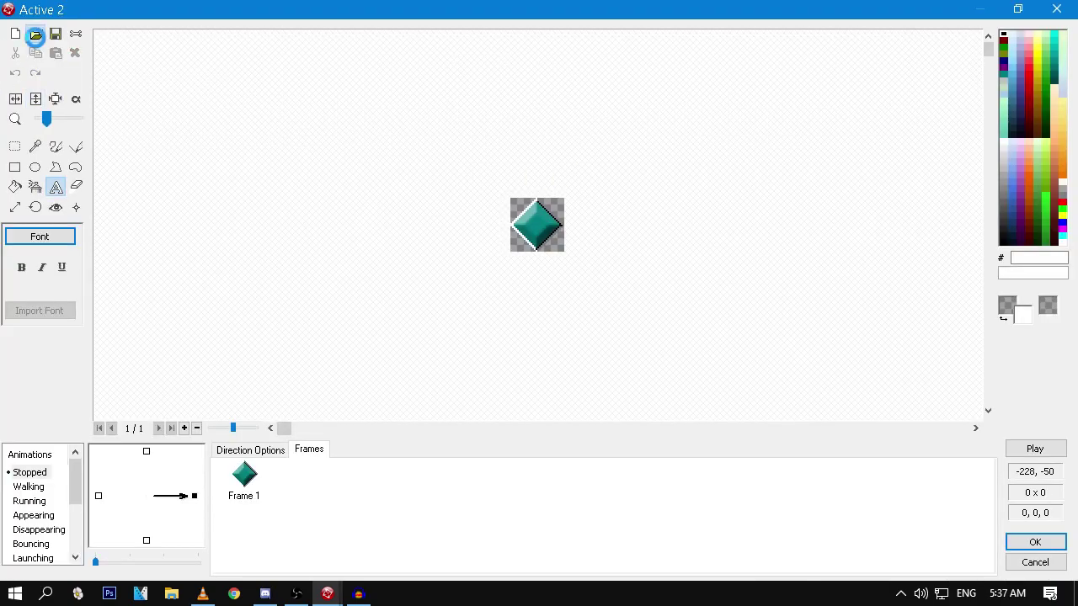
# Step: Choose 1.png from the blip folder inside FNAF Images as the object's image to import
pyautogui.click(36, 34)
pyautogui.click(348, 59)
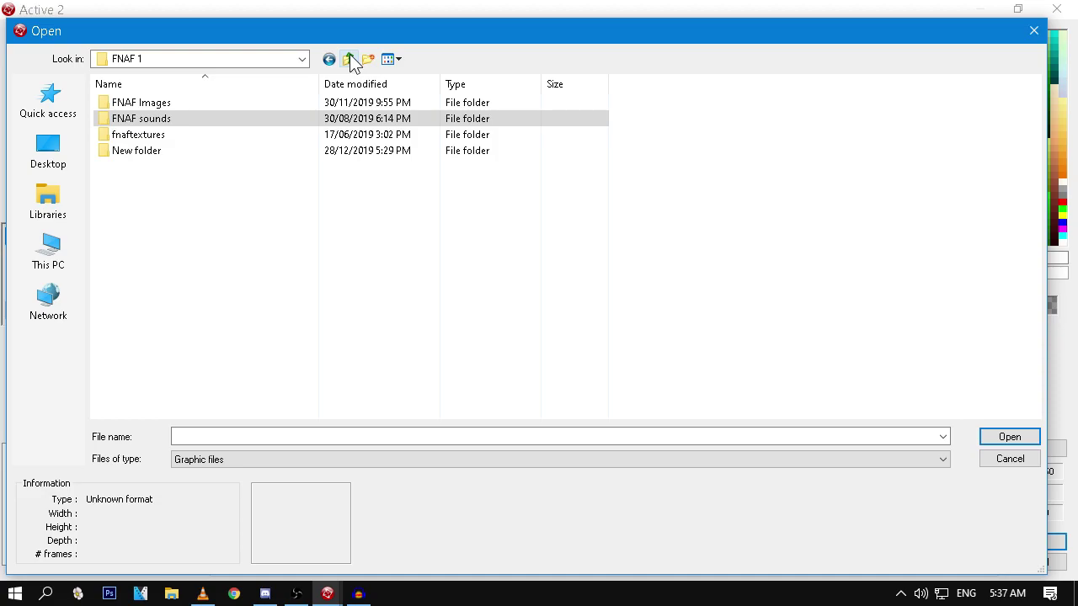
pyautogui.doubleClick(305, 103)
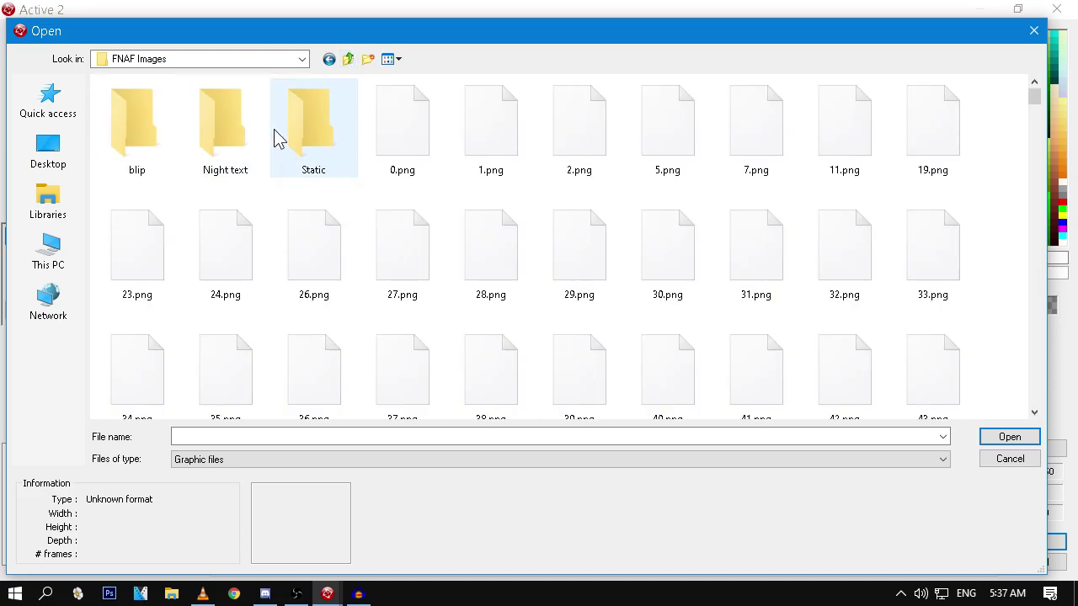
pyautogui.doubleClick(160, 143)
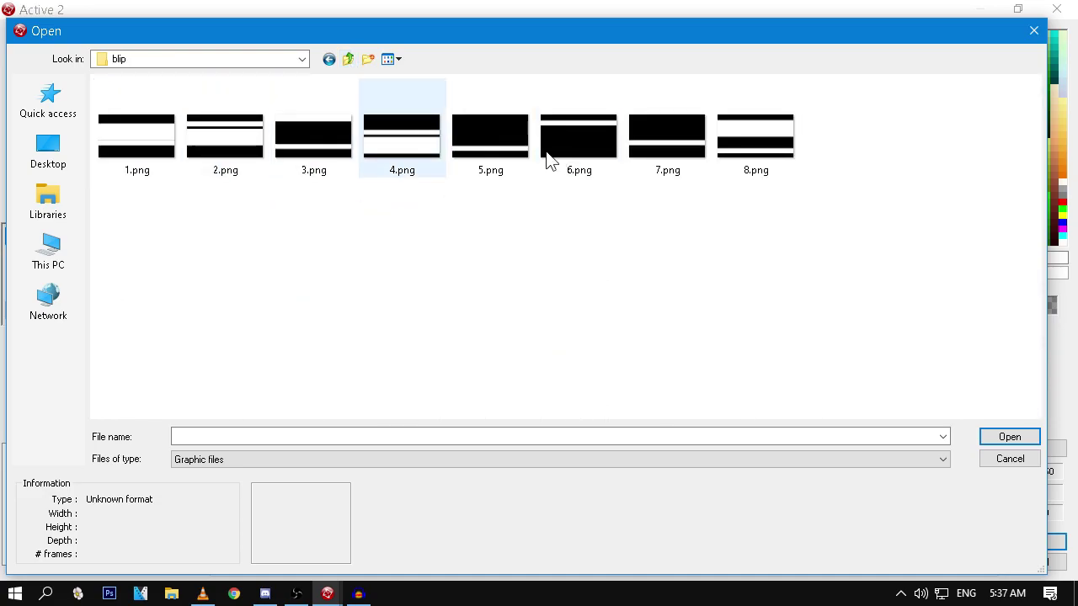
pyautogui.doubleClick(172, 143)
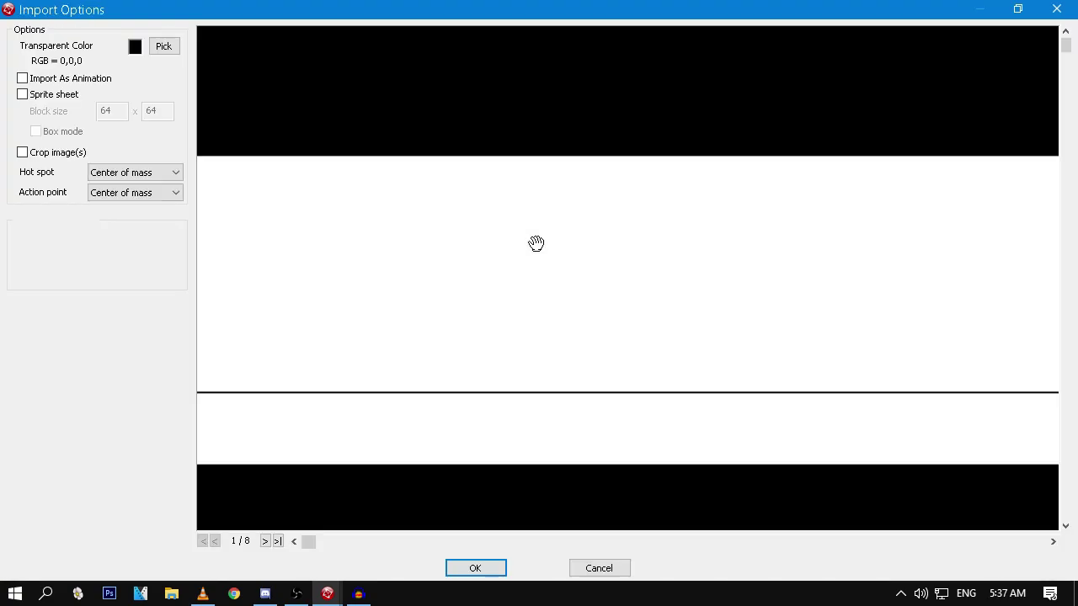
# Step: Import the blip images as an animation with hot spot and action point at Center, and position the object at 0, 0
pyautogui.click(124, 172)
pyautogui.click(171, 240)
pyautogui.click(173, 194)
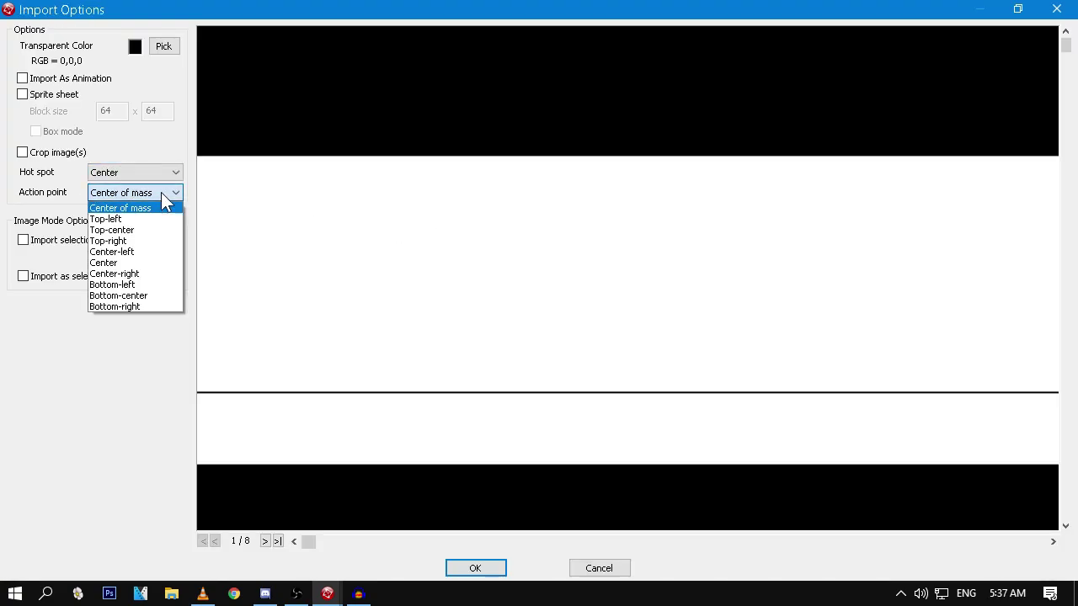
pyautogui.click(145, 263)
pyautogui.click(63, 81)
pyautogui.press('Return')
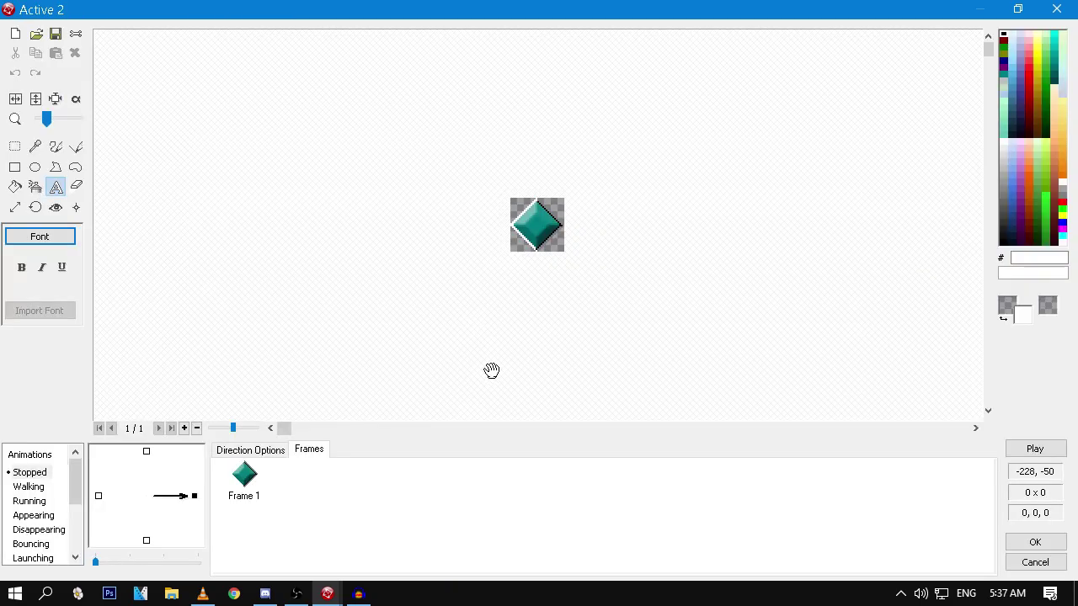
pyautogui.press('Return')
pyautogui.click(589, 379)
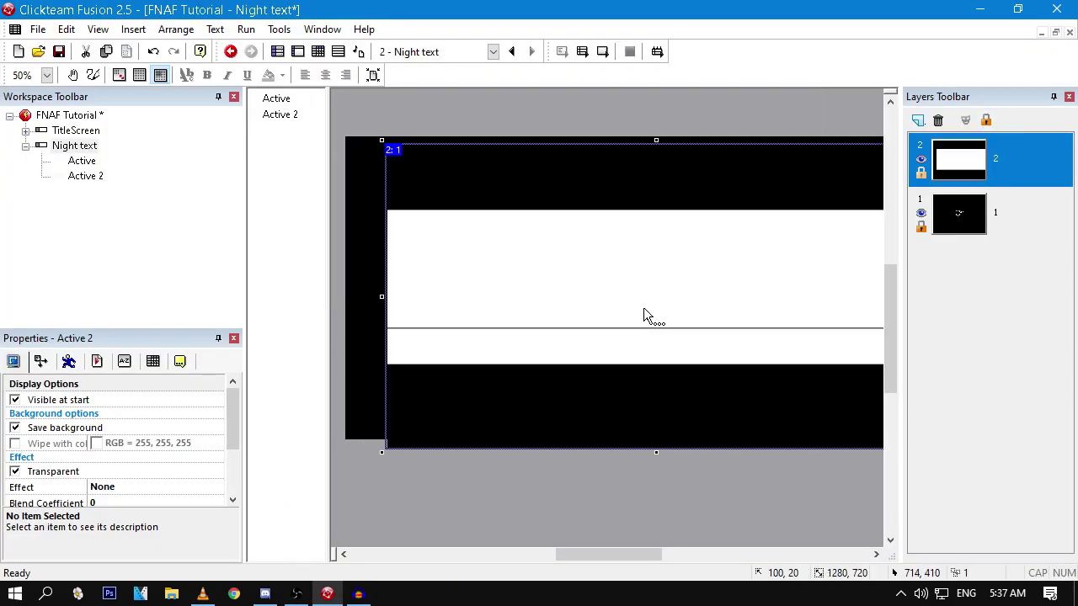
# Step: Apply the standard Add effect to the blip object Active 2
pyautogui.click(206, 487)
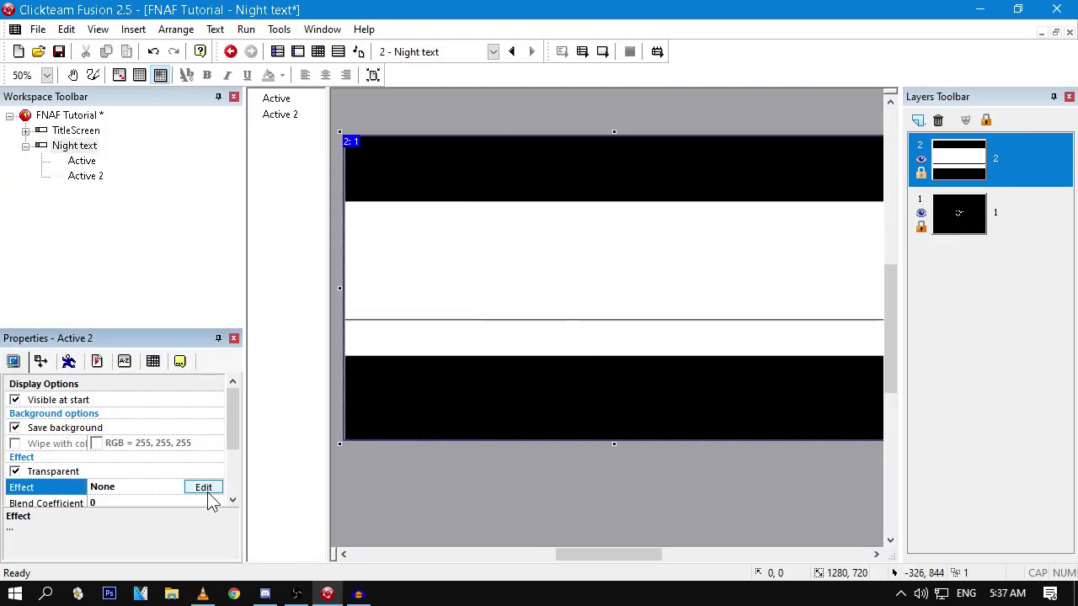
pyautogui.click(208, 488)
pyautogui.click(364, 151)
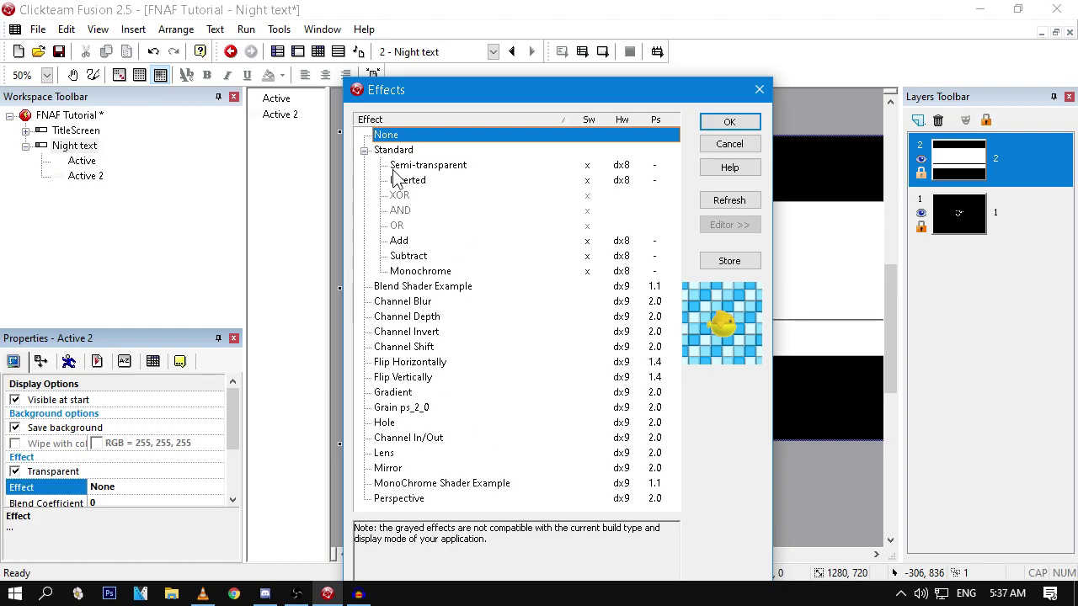
pyautogui.doubleClick(401, 241)
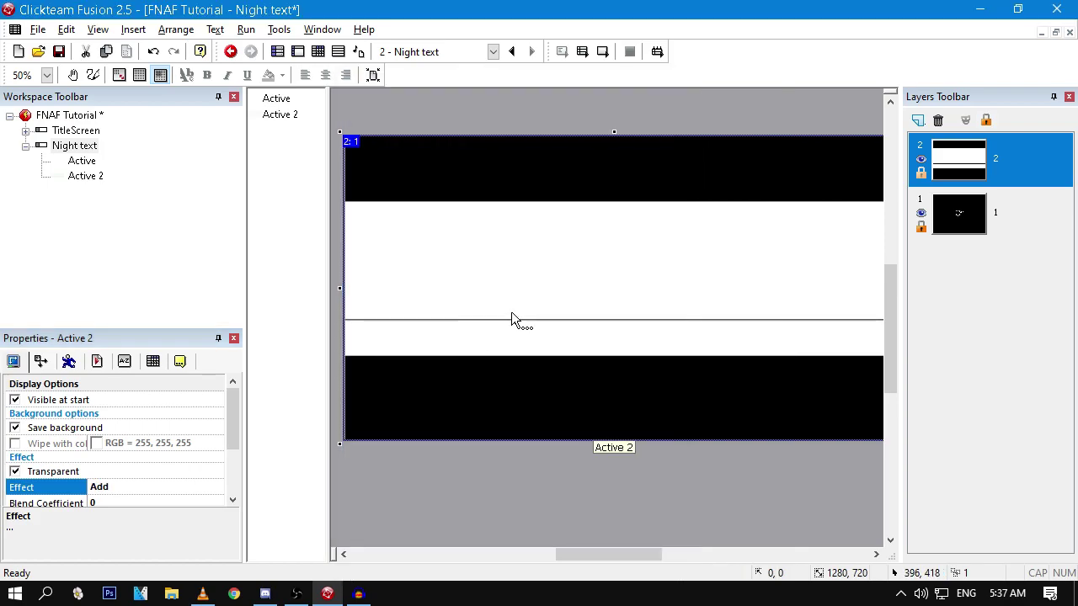
pyautogui.scroll(1, 511, 320)
pyautogui.scroll(-2, 511, 320)
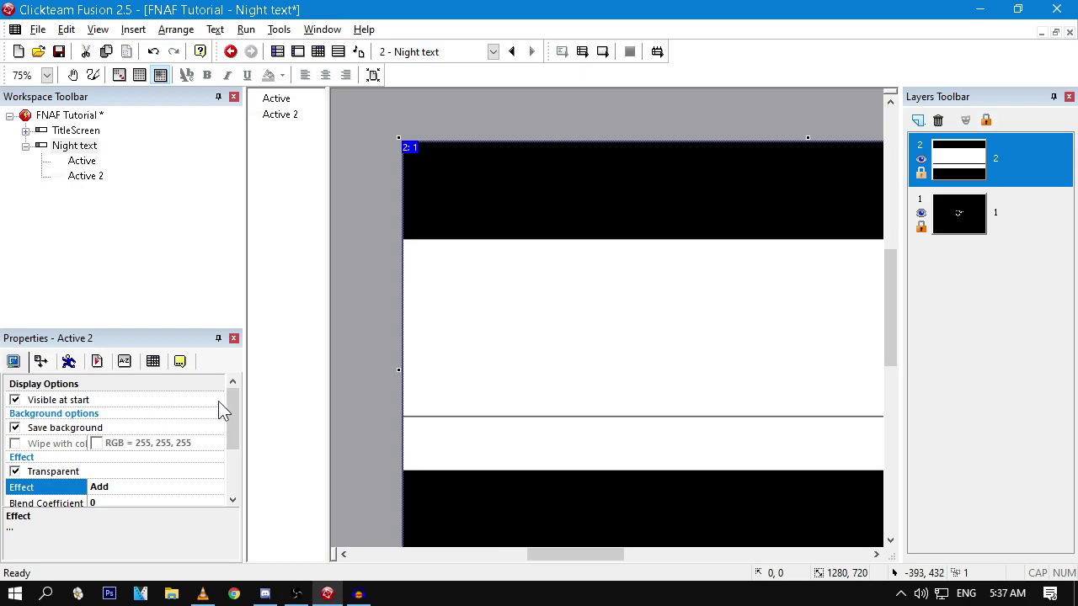
# Step: Change the display effect of Active 2 to Subtract
pyautogui.click(206, 487)
pyautogui.click(211, 488)
pyautogui.doubleClick(413, 255)
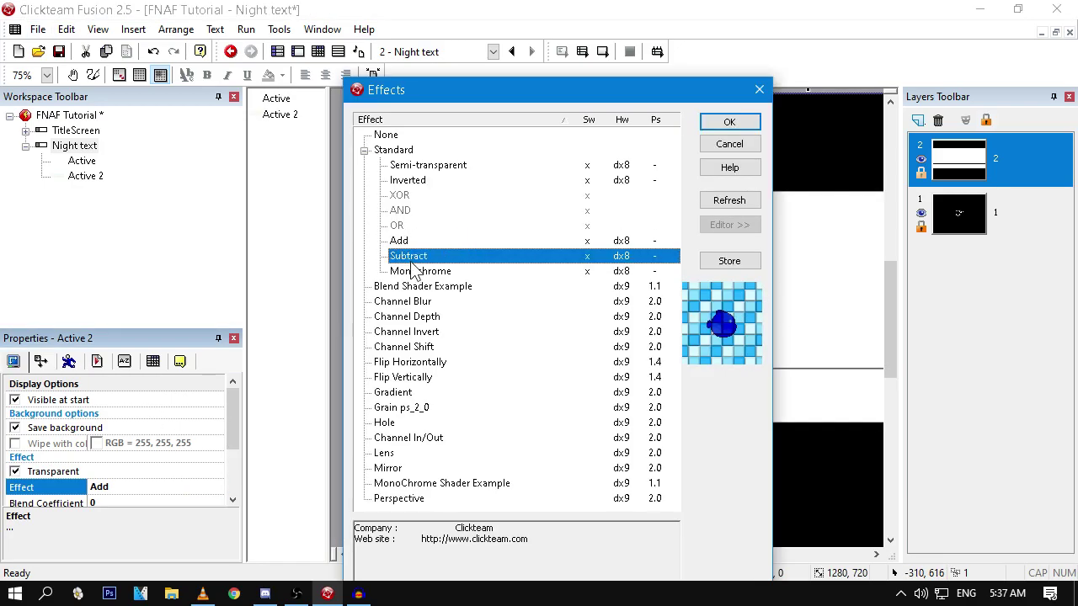
# Step: Switch the effect of Active 2 back to Add and check its animation frames
pyautogui.click(211, 488)
pyautogui.click(413, 241)
pyautogui.click(727, 123)
pyautogui.scroll(-1, 621, 261)
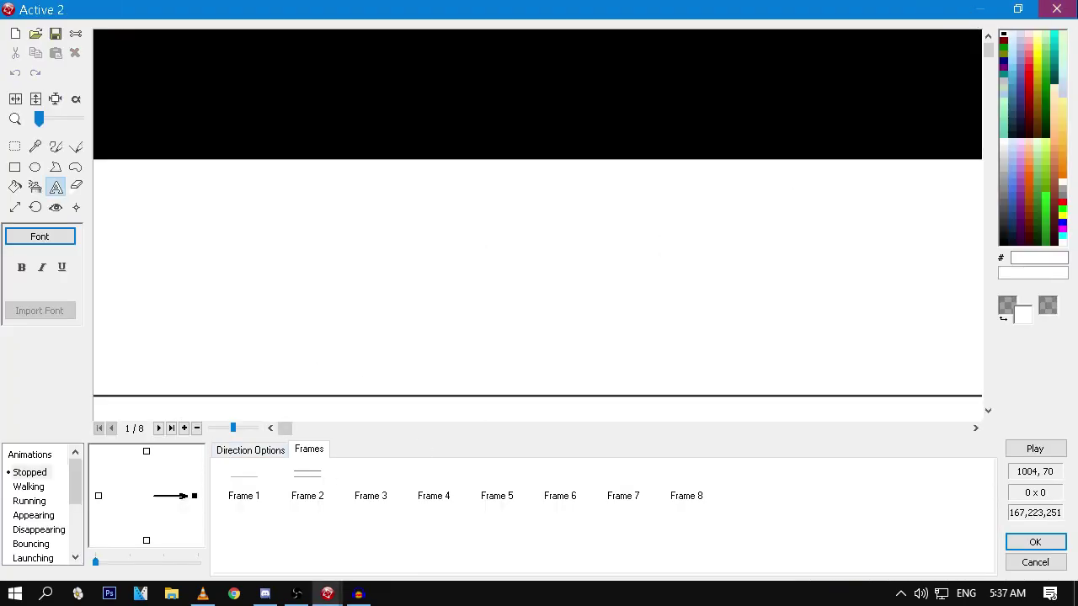
pyautogui.click(1035, 542)
# Step: Reset the effect of Active 2 to None
pyautogui.click(218, 472)
pyautogui.doubleClick(214, 487)
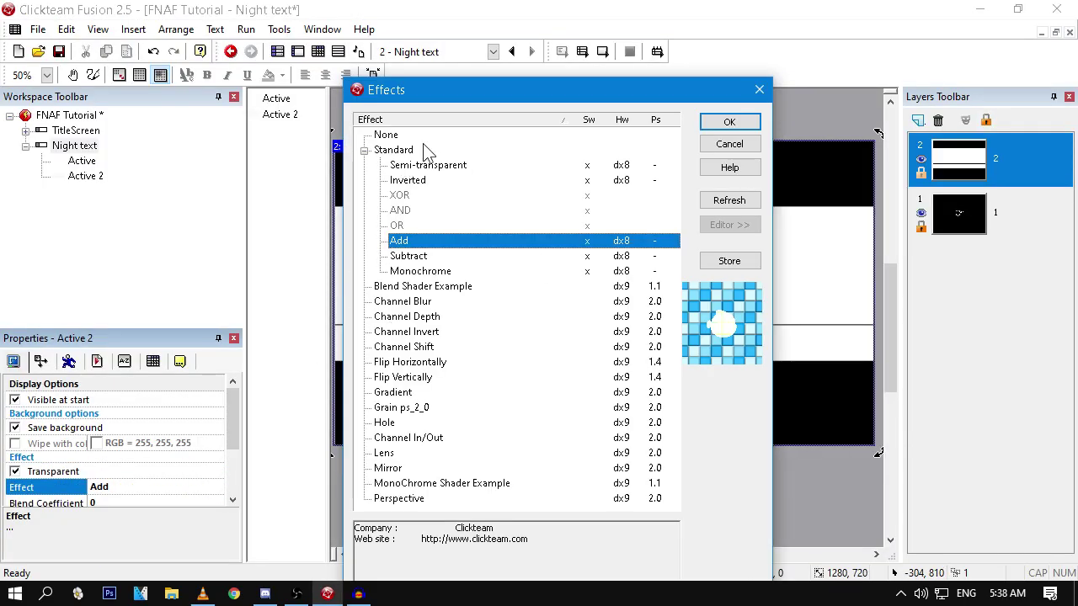
pyautogui.doubleClick(384, 135)
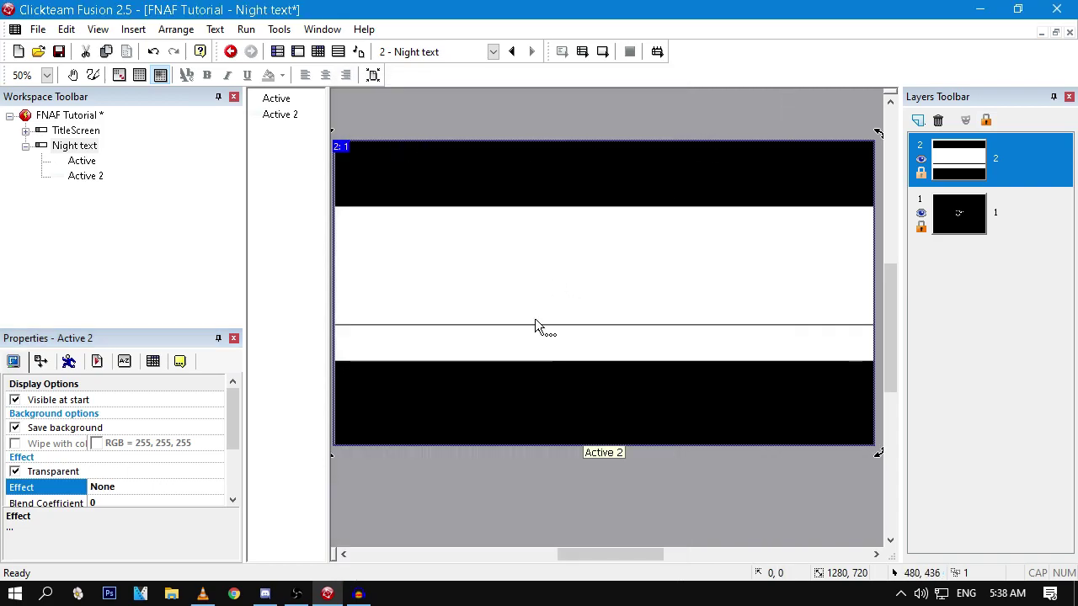
# Step: Edit Active 2's animation and switch frame 1 from alpha channel to transparent color, erasing its alpha channel
pyautogui.doubleClick(530, 243)
pyautogui.click(75, 98)
pyautogui.click(15, 187)
pyautogui.click(76, 98)
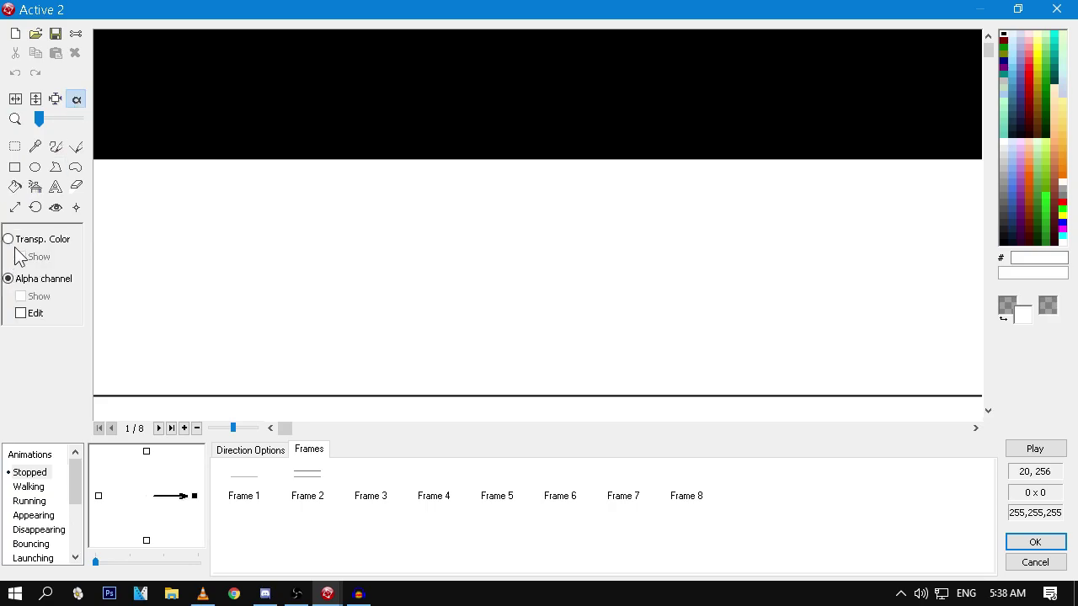
pyautogui.click(12, 243)
pyautogui.click(553, 335)
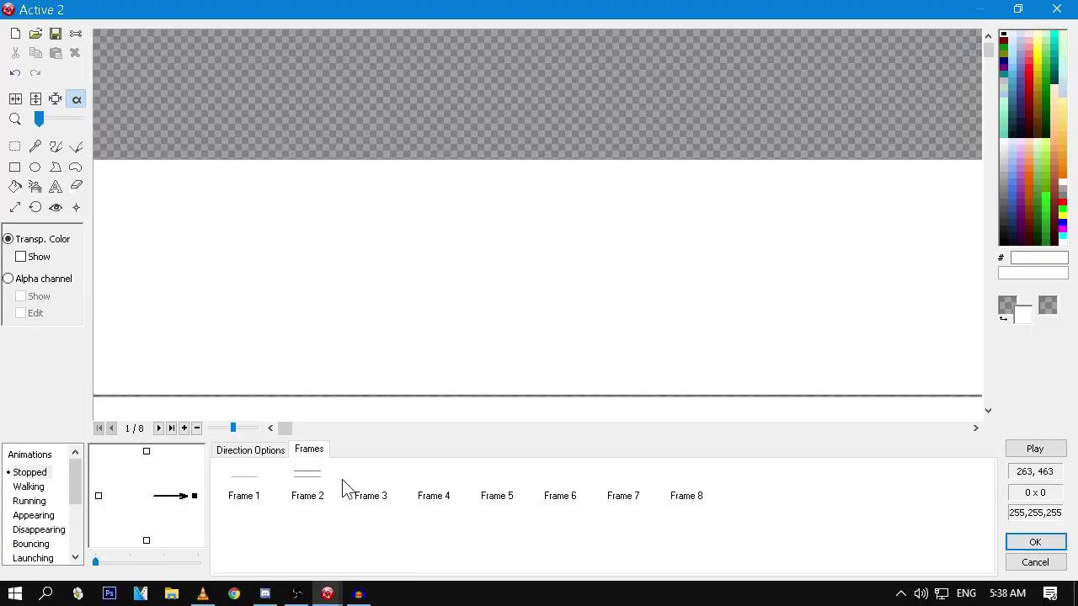
# Step: Switch animation frames 2, 3 and 4 of Active 2 to transparent color, erasing their alpha channels
pyautogui.click(307, 491)
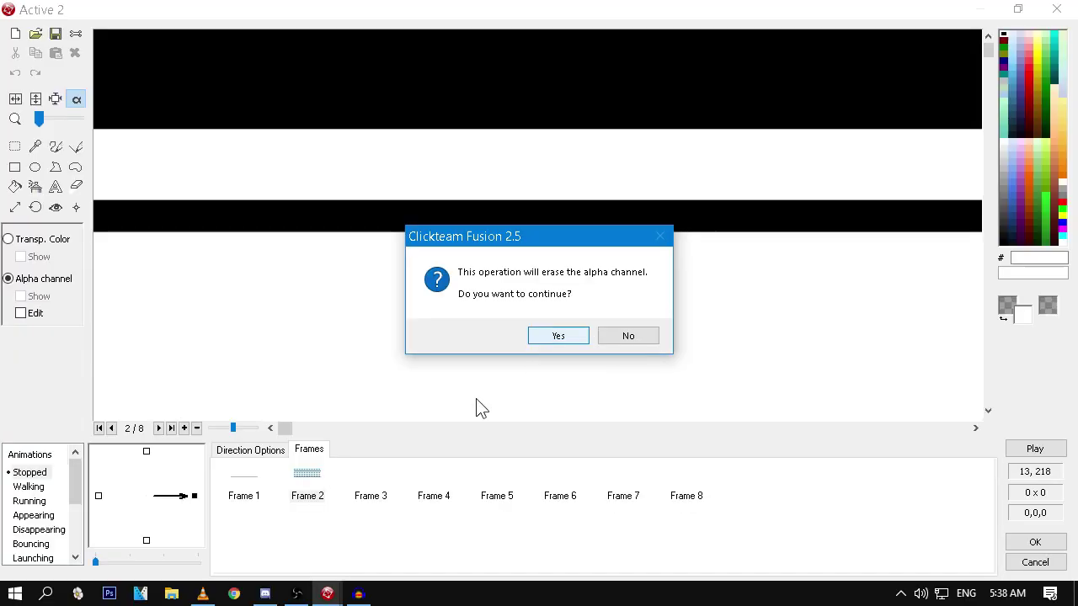
pyautogui.click(539, 335)
pyautogui.click(377, 496)
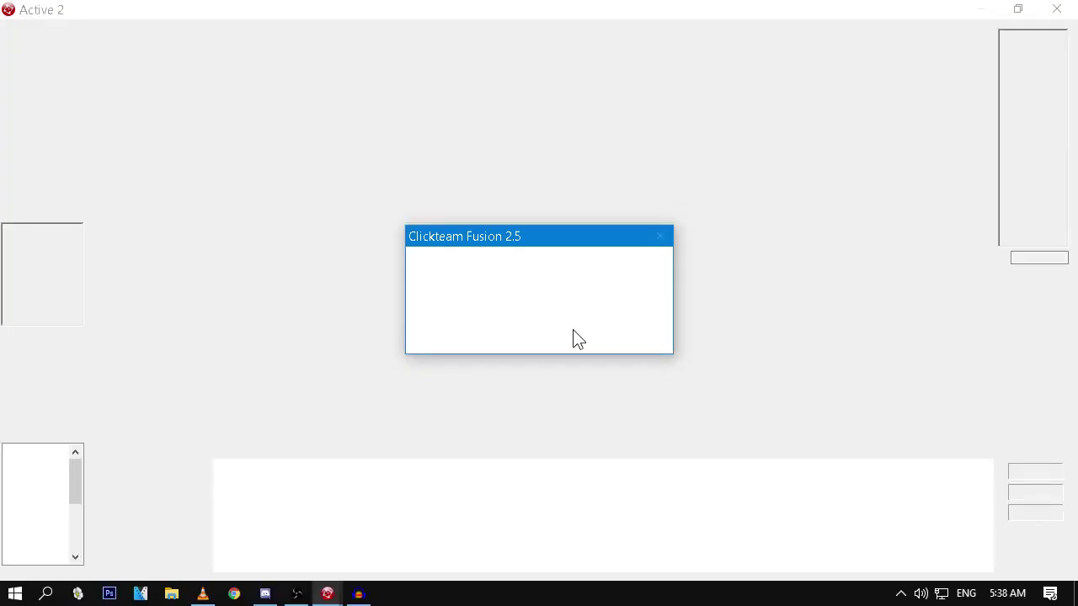
pyautogui.click(578, 339)
pyautogui.click(434, 484)
pyautogui.click(63, 278)
pyautogui.click(556, 335)
# Step: Switch animation frames 5 to 8 of Active 2 to transparent color, erasing their alpha channels
pyautogui.click(497, 490)
pyautogui.click(35, 239)
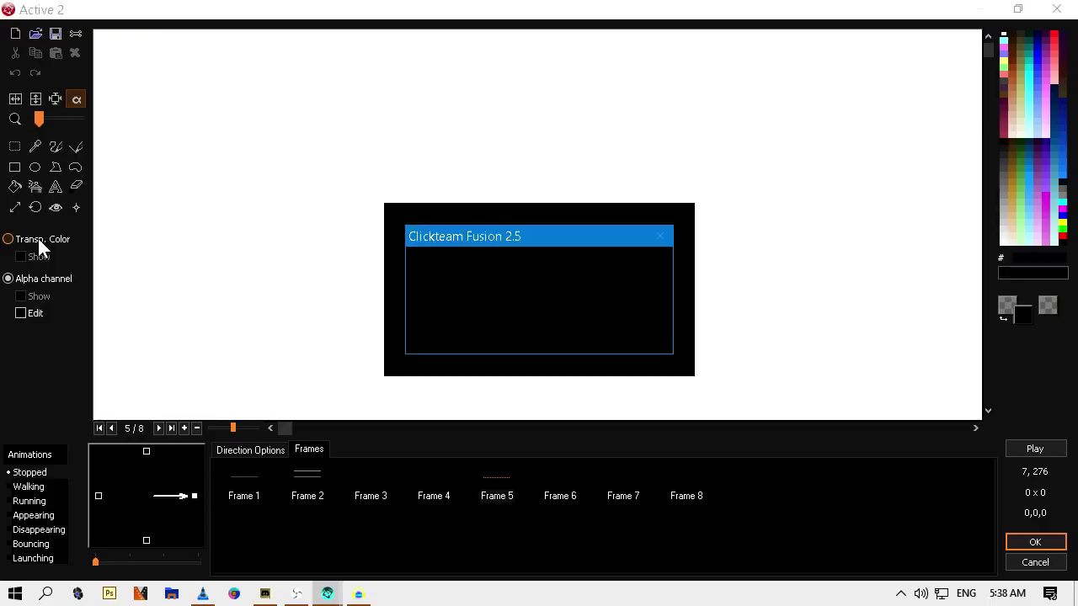
pyautogui.click(565, 341)
pyautogui.click(560, 496)
pyautogui.click(17, 243)
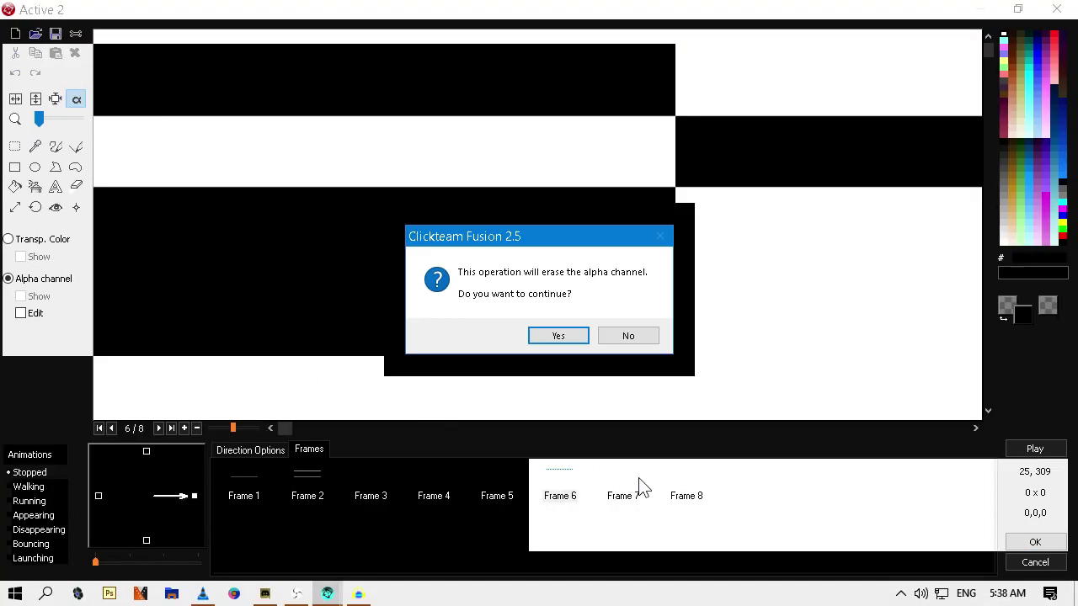
pyautogui.click(561, 337)
pyautogui.click(623, 496)
pyautogui.click(23, 243)
pyautogui.click(558, 335)
pyautogui.click(686, 496)
pyautogui.click(32, 245)
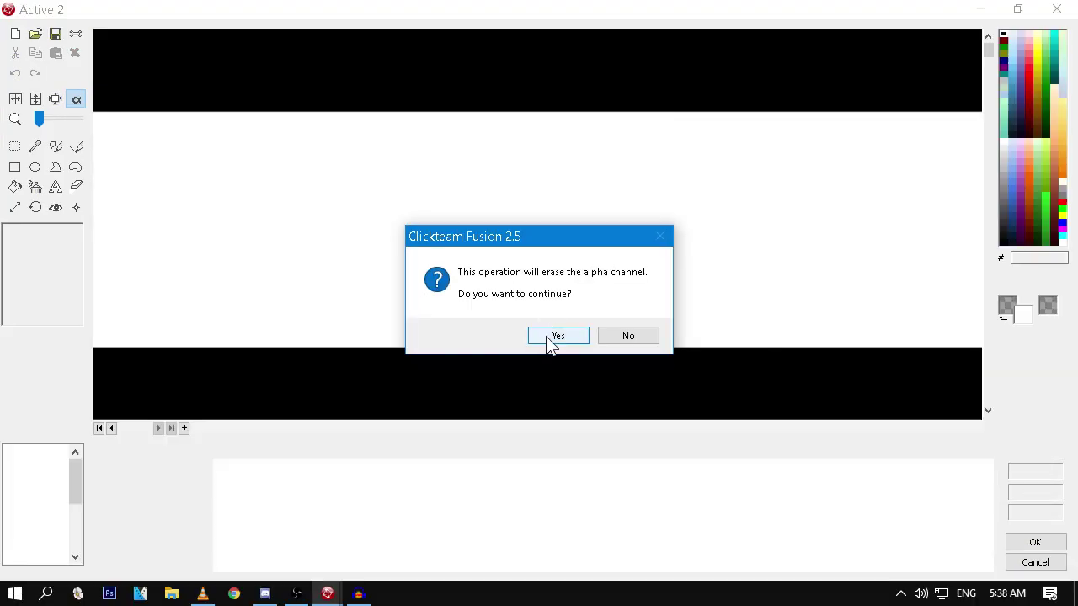
pyautogui.click(576, 337)
# Step: Play back the blip animation as a preview and accept the changes to its frames
pyautogui.click(274, 451)
pyautogui.click(306, 449)
pyautogui.click(1059, 443)
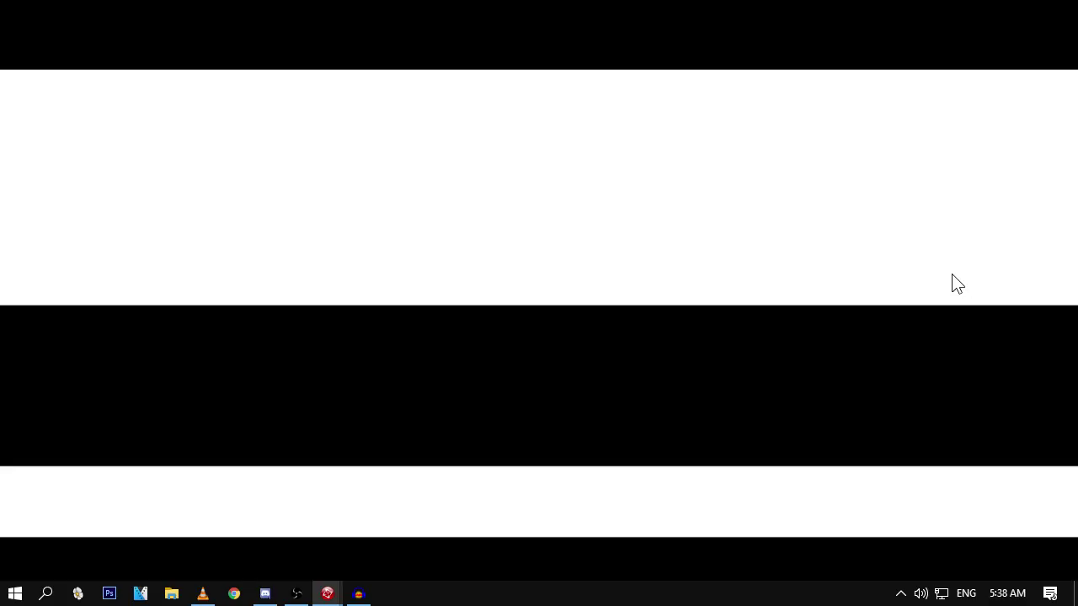
pyautogui.click(804, 251)
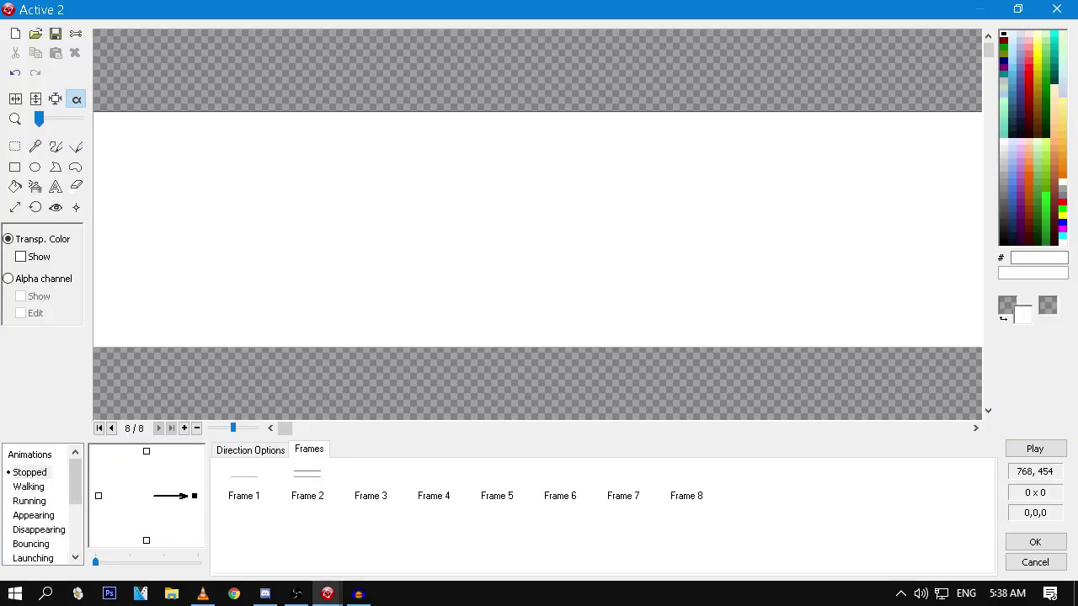
pyautogui.click(1035, 542)
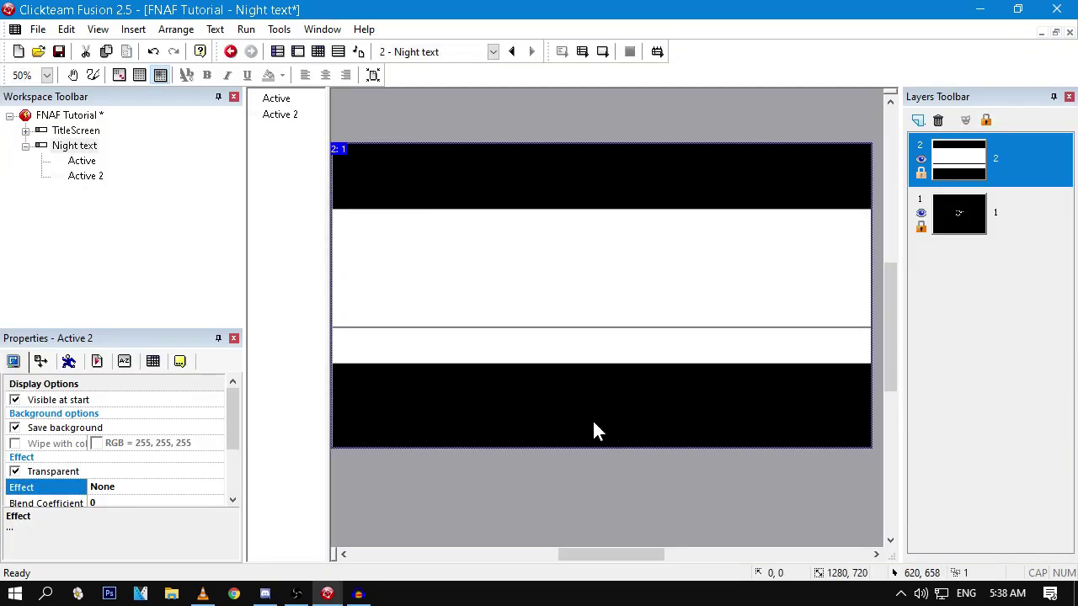
# Step: Reopen Active 2's animation and check the transparency of frames 2, 5, 7 and 8
pyautogui.click(563, 400)
pyautogui.doubleClick(563, 399)
pyautogui.click(320, 494)
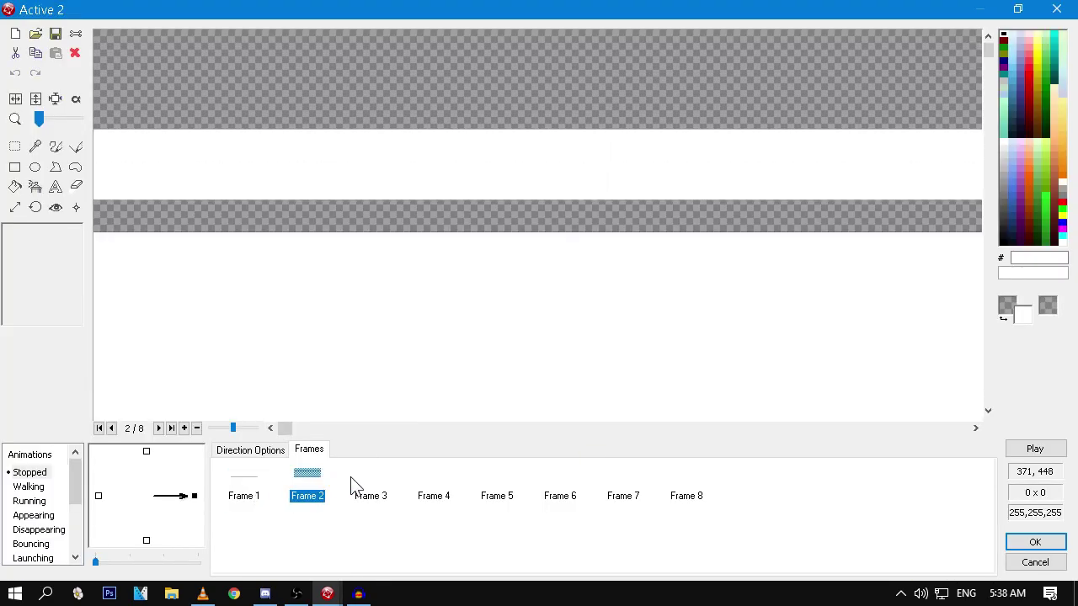
pyautogui.click(510, 494)
pyautogui.click(623, 496)
pyautogui.click(684, 497)
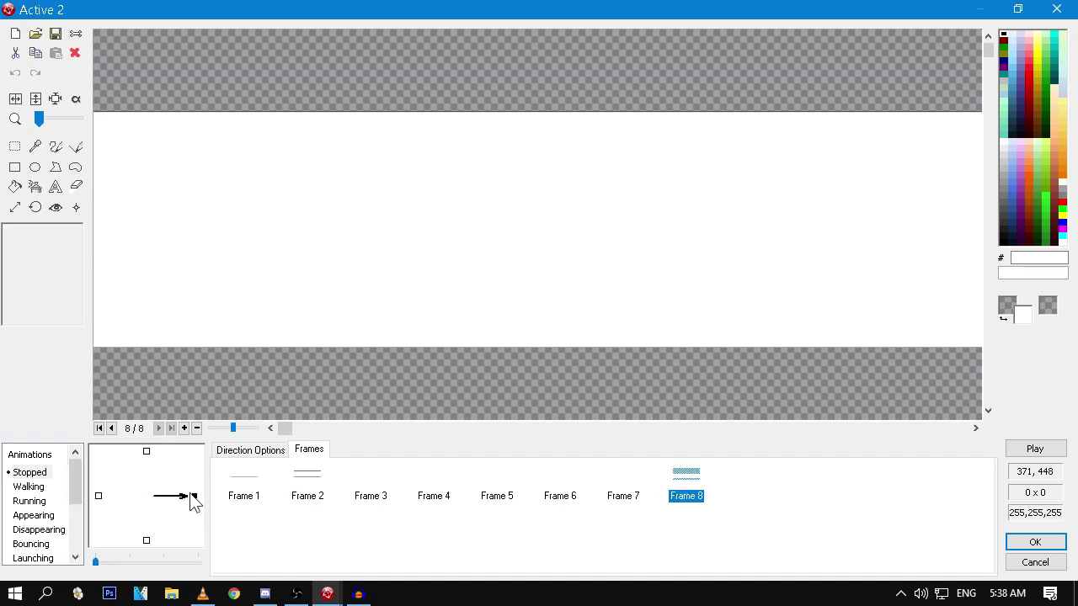
pyautogui.click(1034, 542)
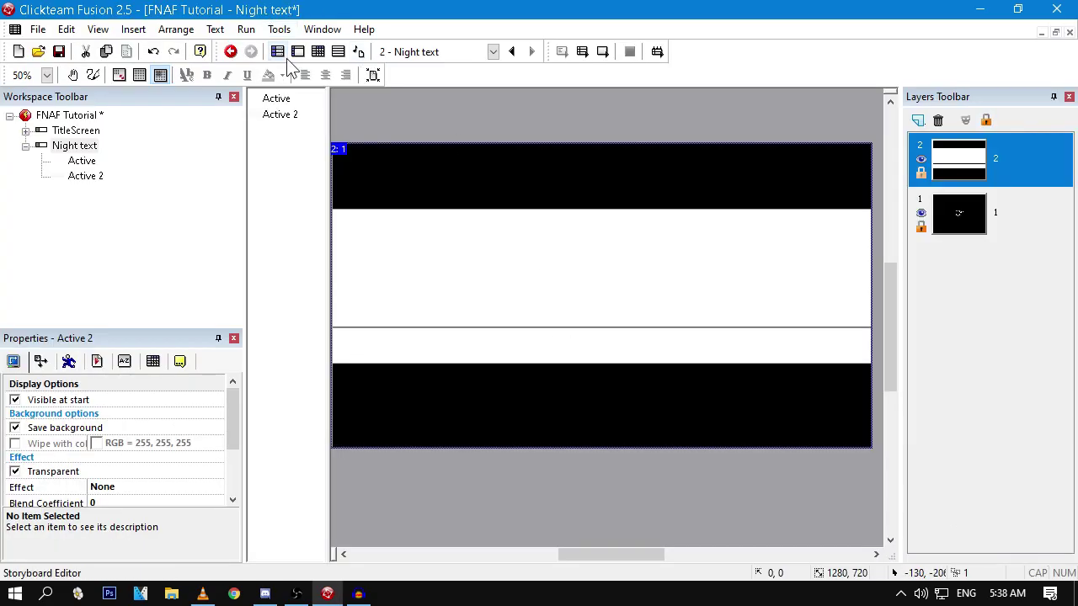
# Step: Add an event to the Night text frame that destroys Active 2 when its Stopped animation has finished
pyautogui.click(318, 52)
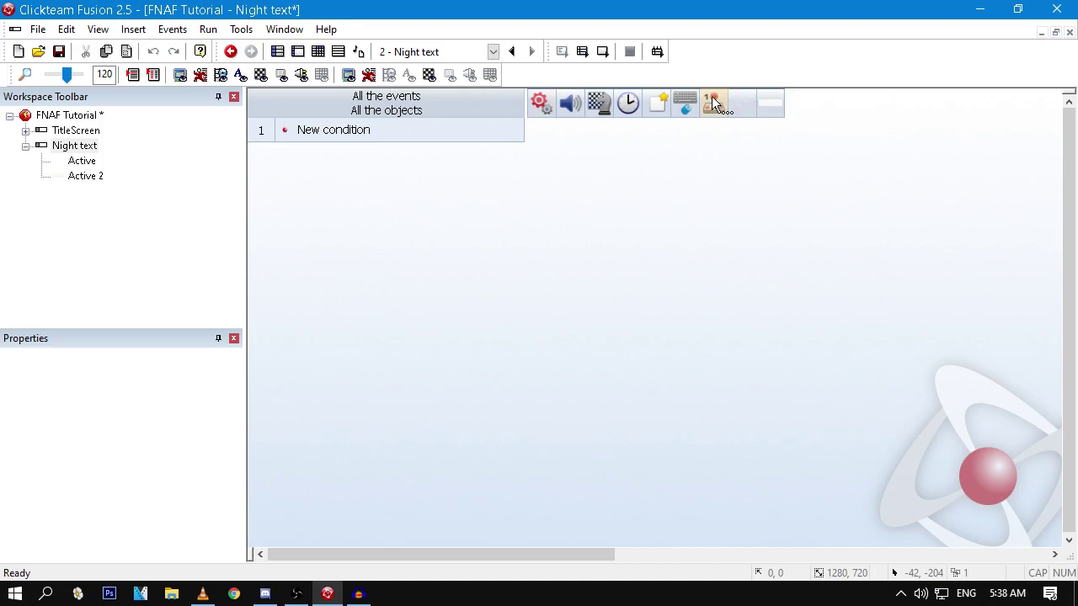
pyautogui.click(341, 130)
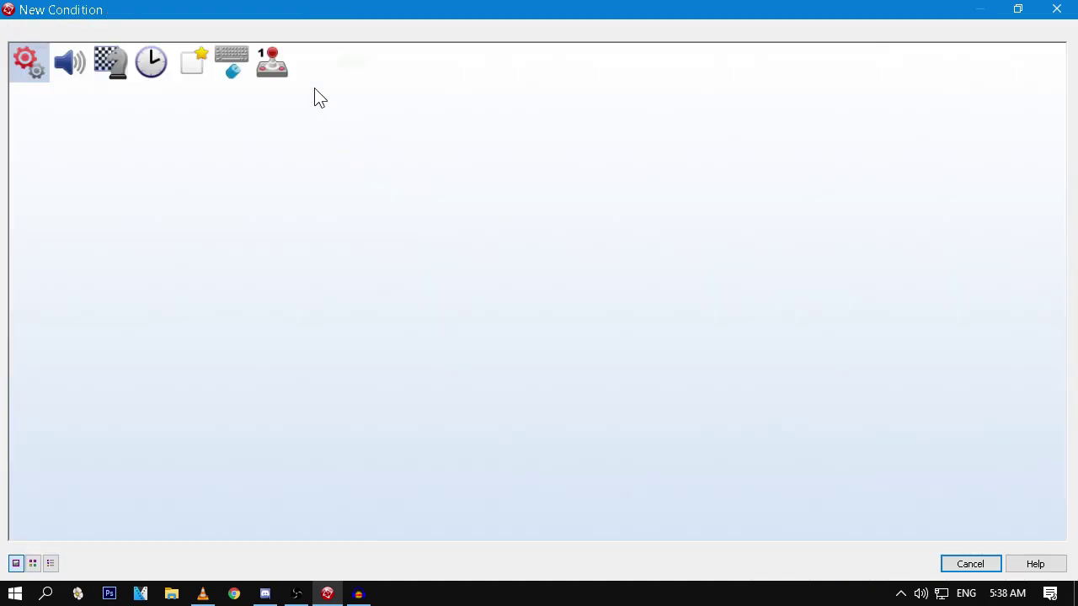
pyautogui.click(349, 61)
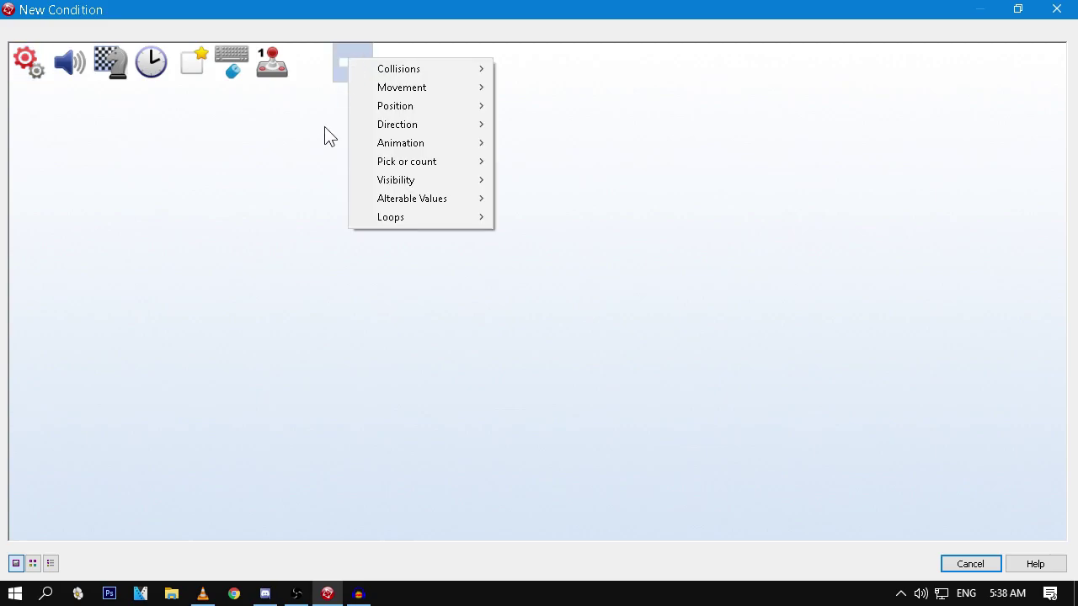
pyautogui.moveTo(451, 144)
pyautogui.click(555, 166)
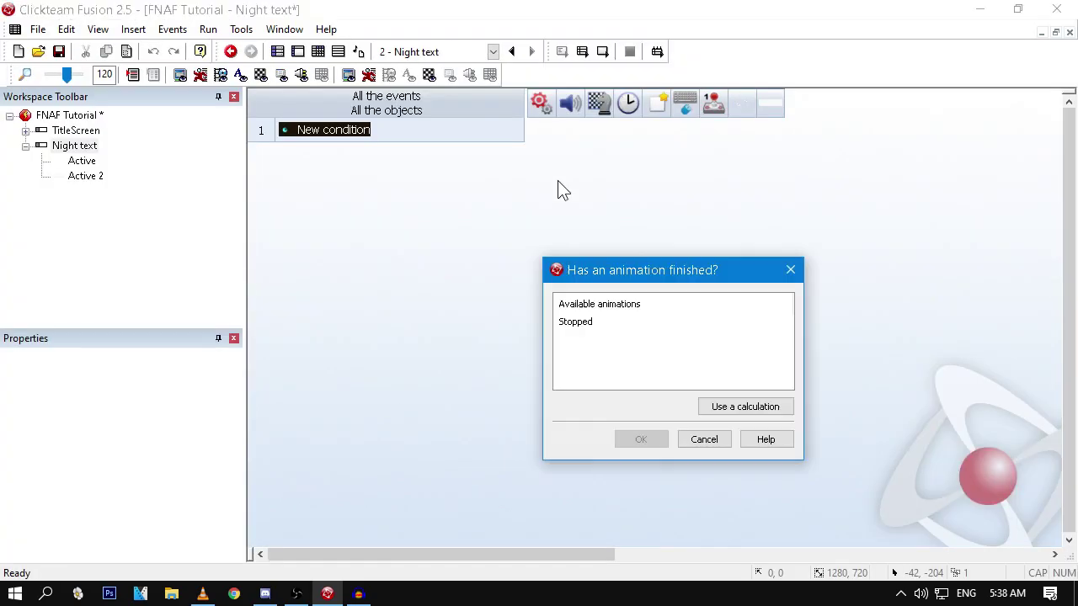
pyautogui.doubleClick(573, 320)
pyautogui.click(772, 135)
pyautogui.click(834, 403)
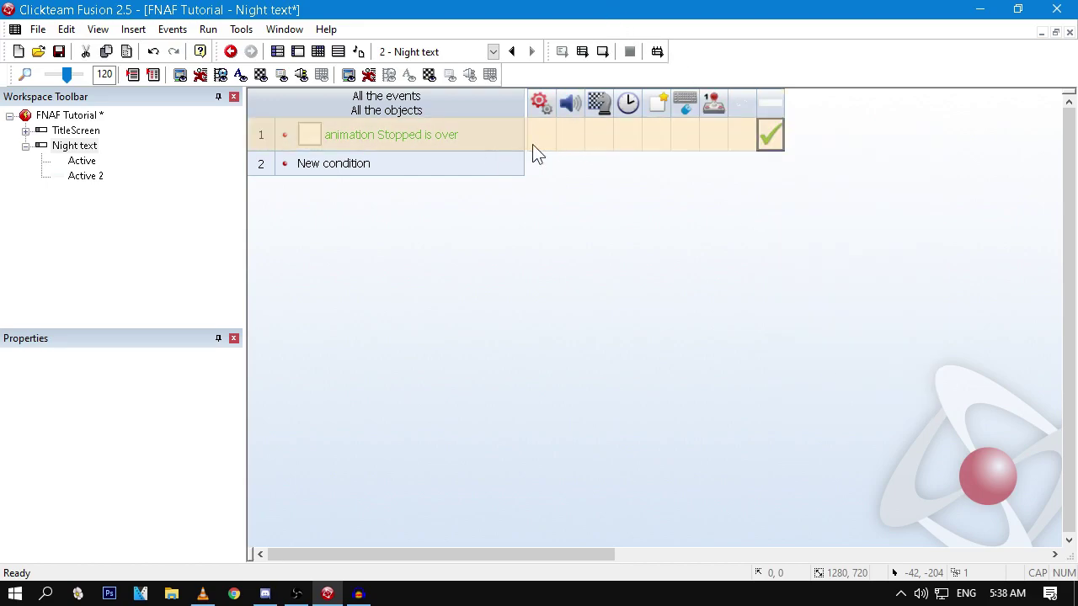
# Step: Add a Start of Frame event and move it above the animation-over event
pyautogui.click(351, 162)
pyautogui.click(122, 71)
pyautogui.click(141, 82)
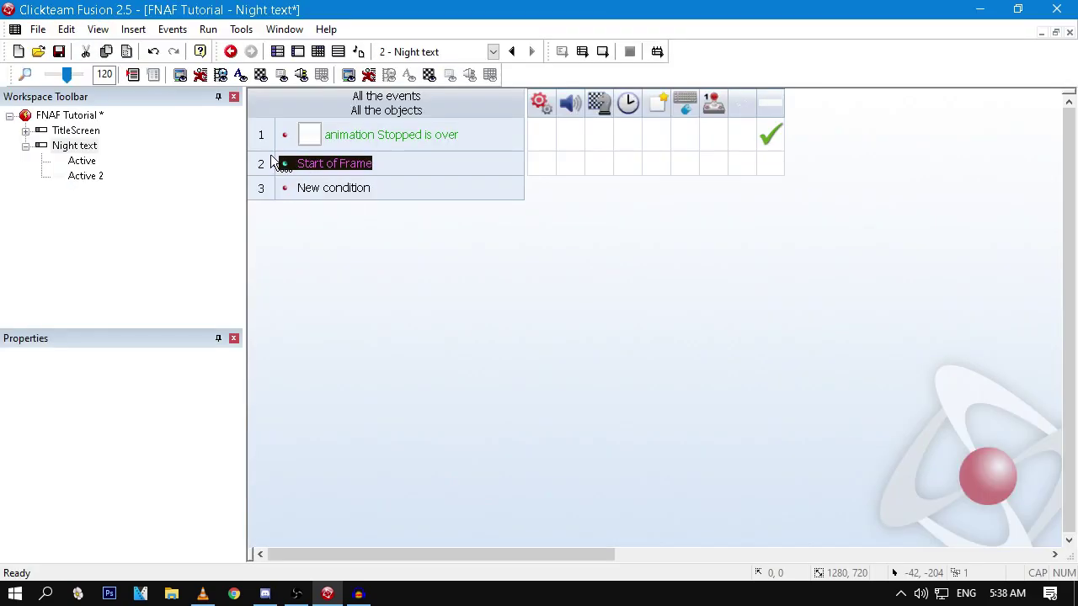
pyautogui.moveTo(267, 161); pyautogui.dragTo(267, 131)
# Step: Give the Start of Frame event an action that plays a sound sample, and test-run the Night text frame
pyautogui.click(569, 108)
pyautogui.click(571, 130)
pyautogui.moveTo(616, 142)
pyautogui.click(729, 72)
pyautogui.click(507, 229)
pyautogui.click(656, 282)
pyautogui.click(656, 212)
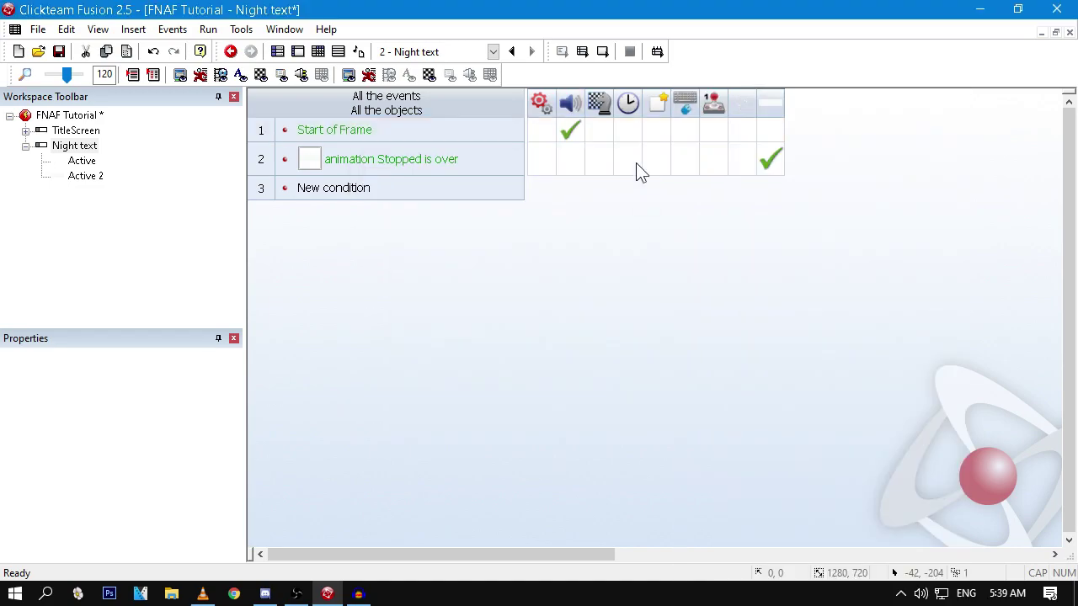
pyautogui.click(603, 53)
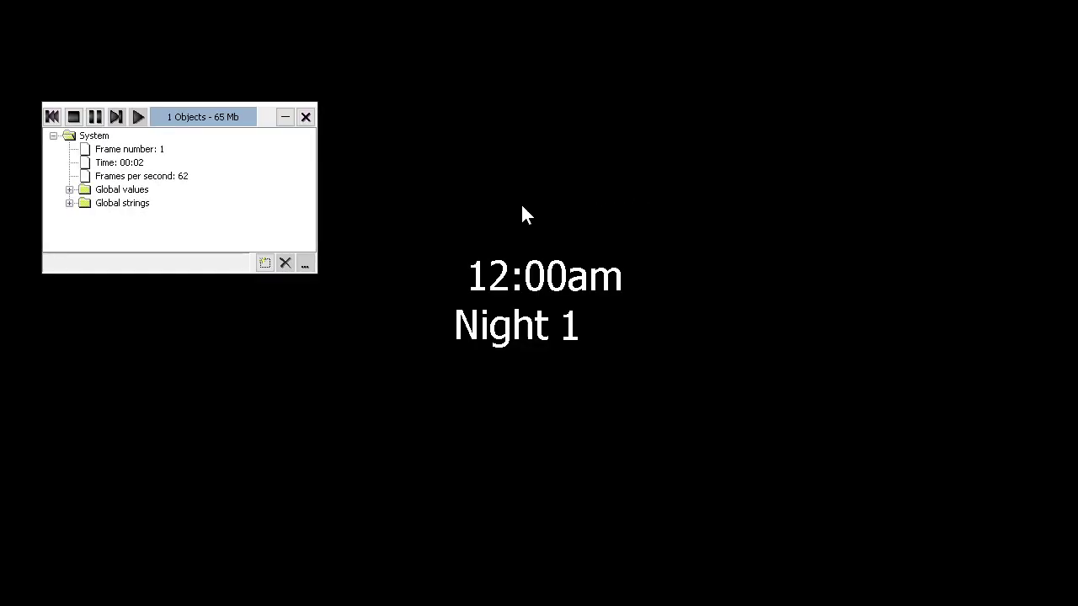
pyautogui.click(305, 118)
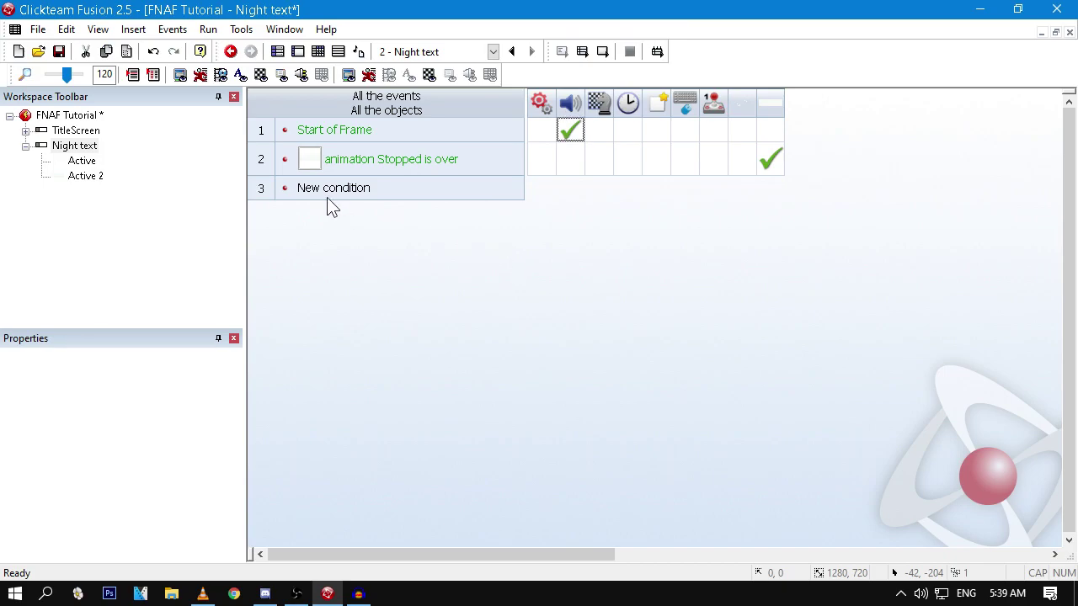
# Step: Add a new frame named Office to the FNAF Tutorial application
pyautogui.click(26, 146)
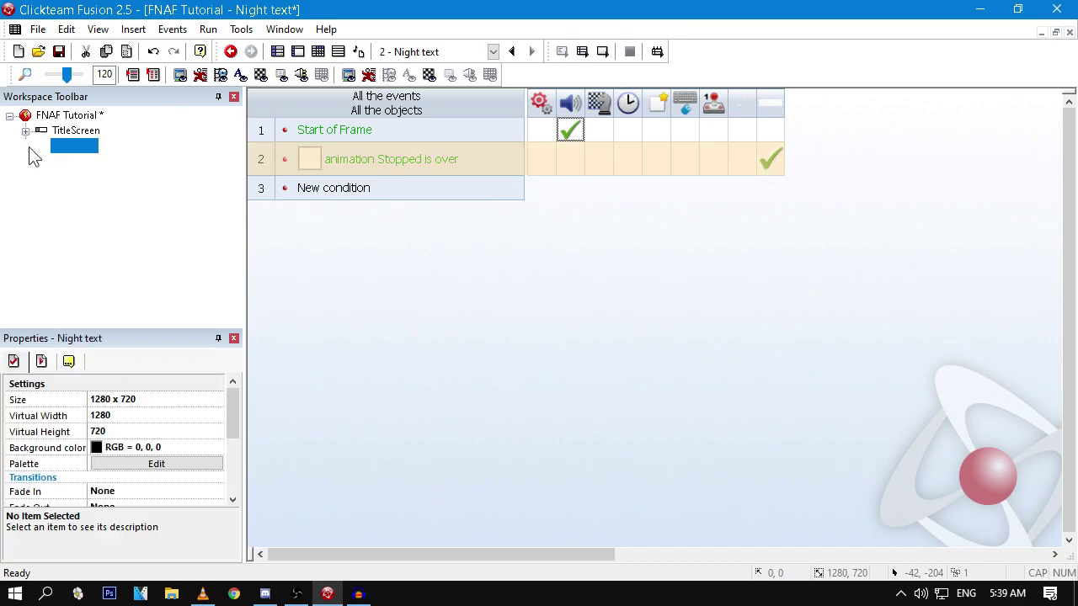
pyautogui.rightClick(69, 117)
pyautogui.click(160, 171)
pyautogui.write('Office')
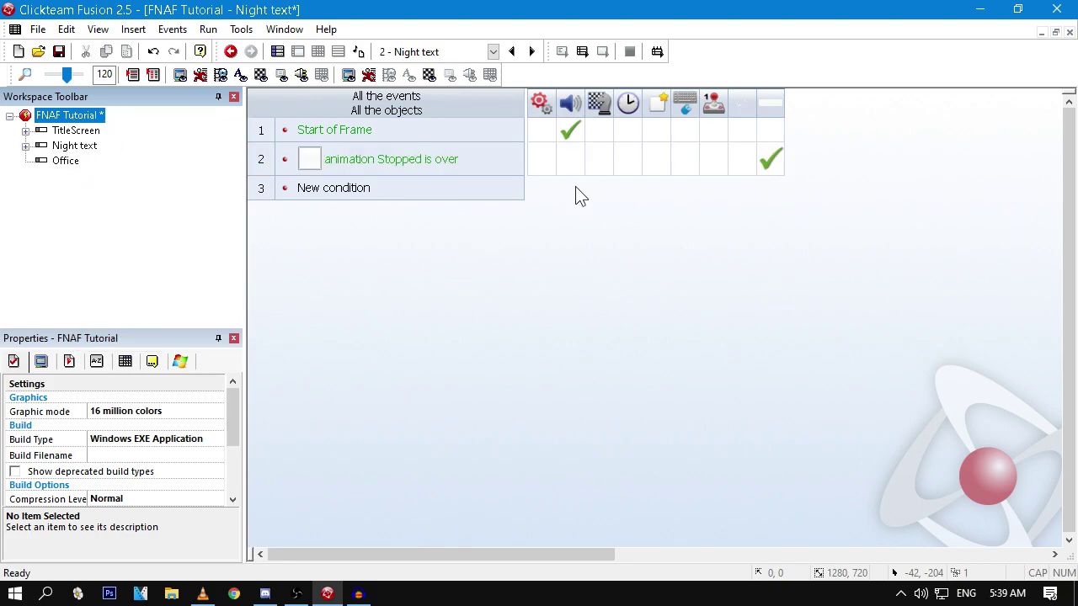
# Step: Add an event that jumps to the Office frame when the timer is greater than 5 seconds
pyautogui.click(329, 191)
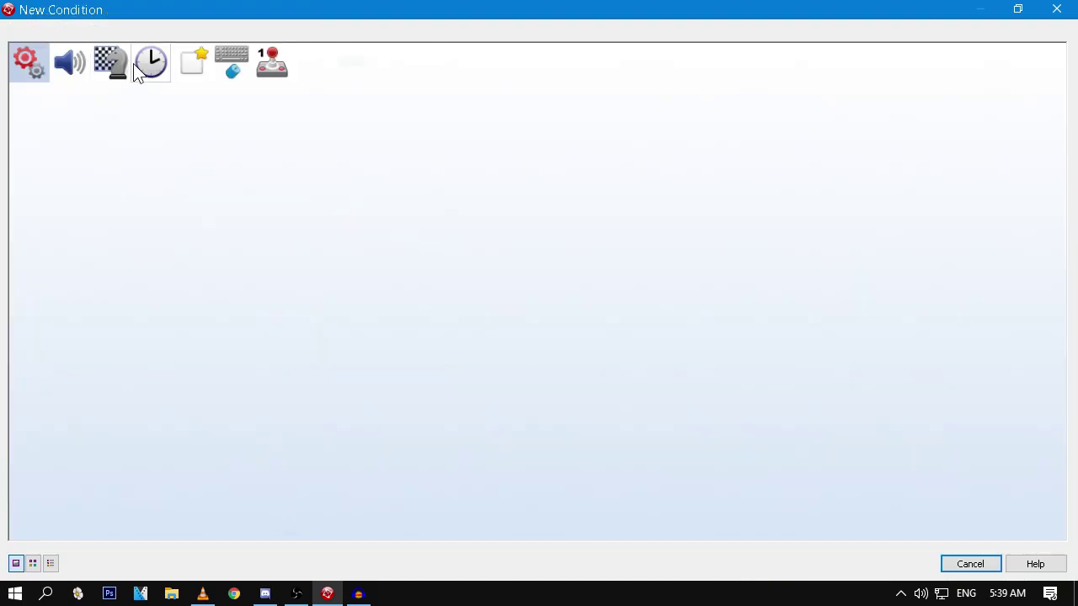
pyautogui.click(149, 69)
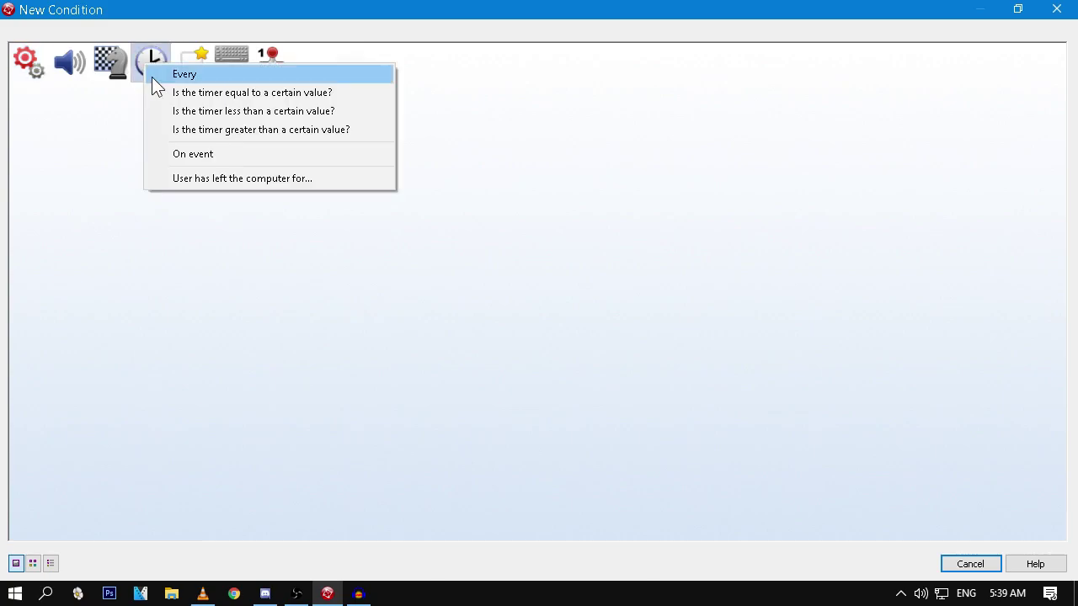
pyautogui.click(202, 130)
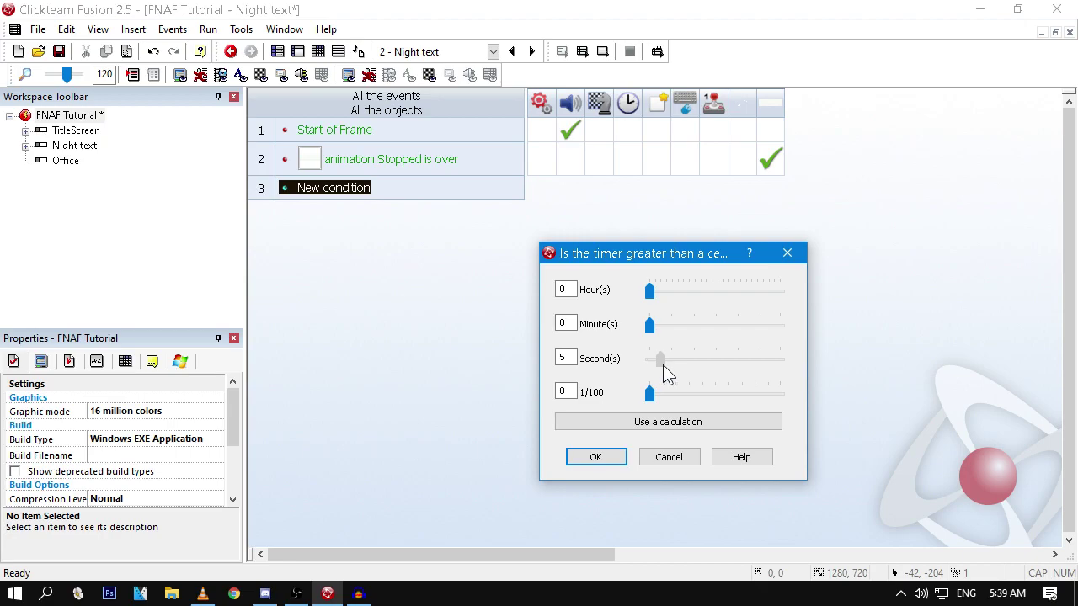
pyautogui.click(596, 457)
pyautogui.rightClick(599, 195)
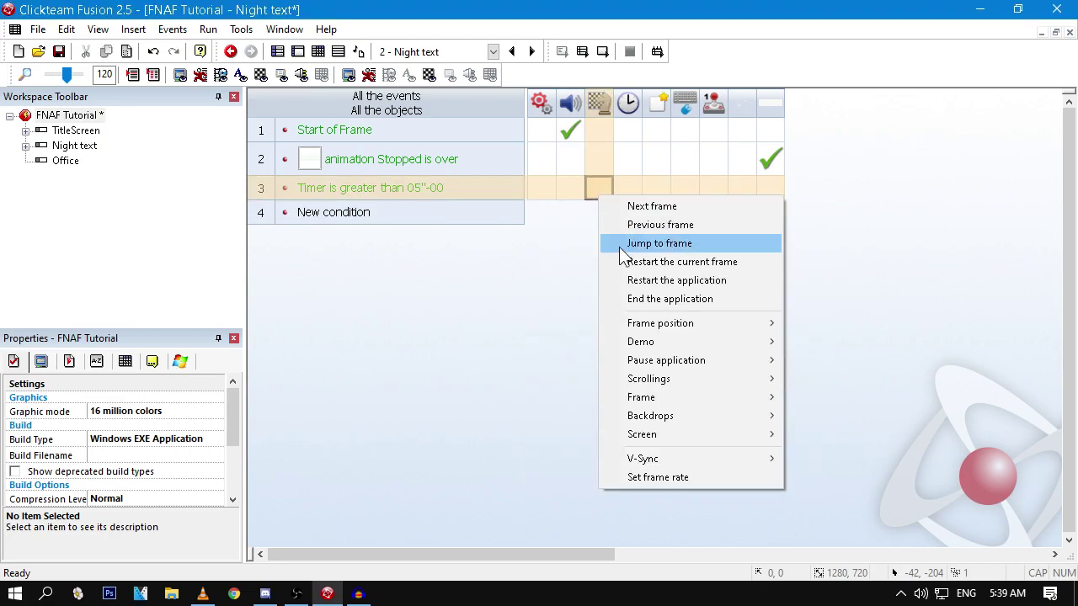
pyautogui.click(631, 244)
pyautogui.doubleClick(186, 202)
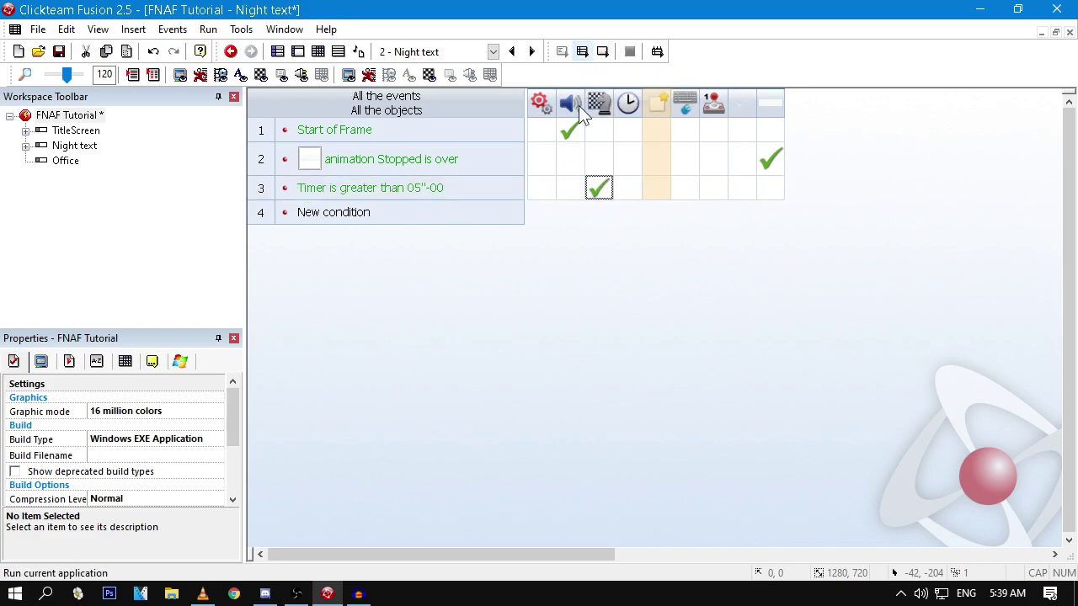
# Step: Open the Office frame and run the whole application, starting a new game to test the transition through the night text
pyautogui.doubleClick(67, 161)
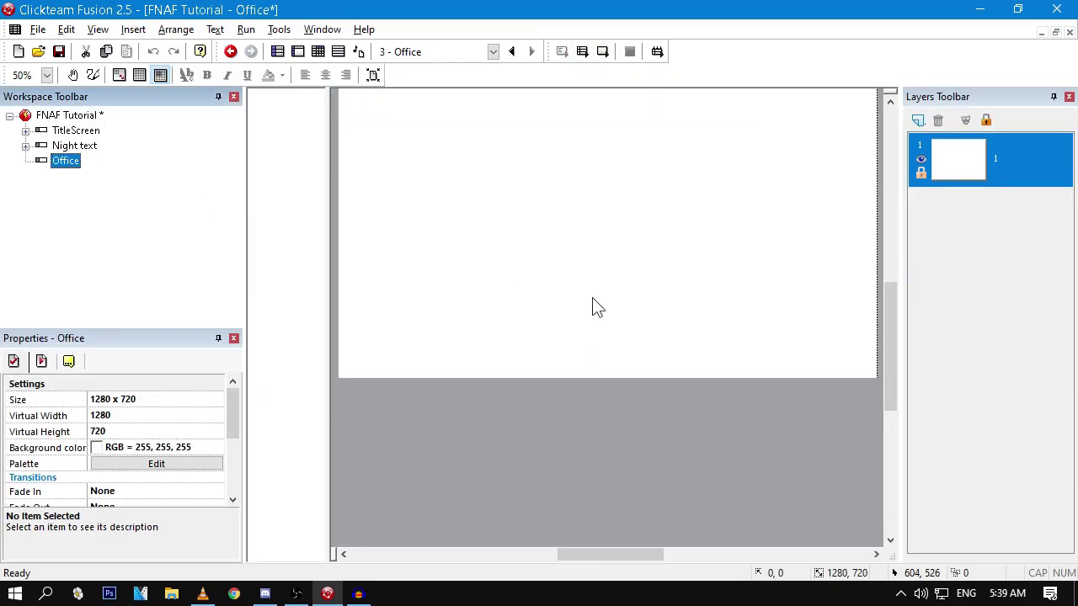
pyautogui.click(582, 52)
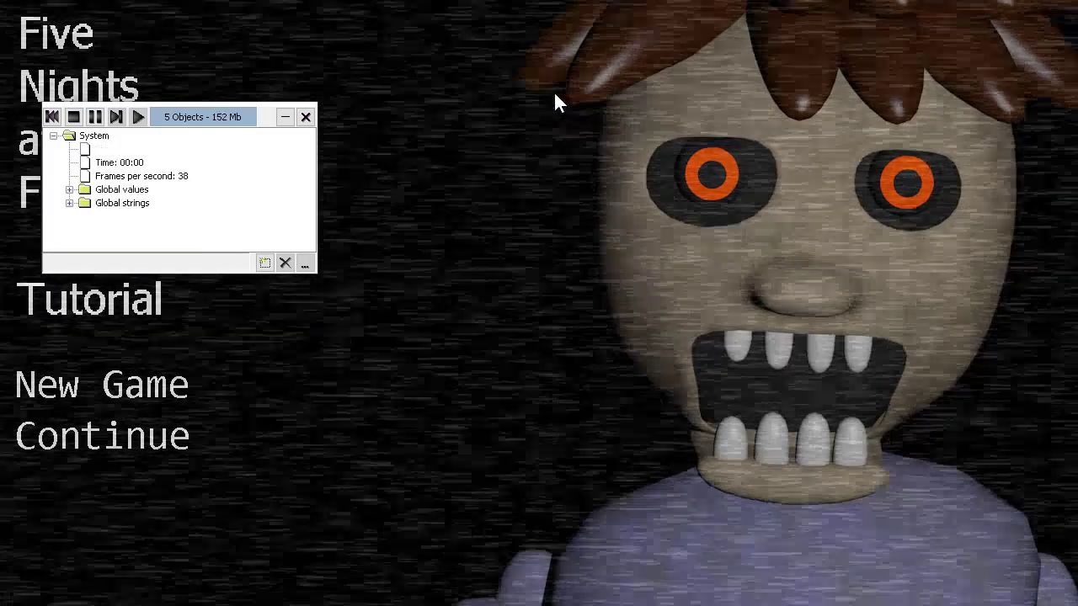
pyautogui.click(306, 118)
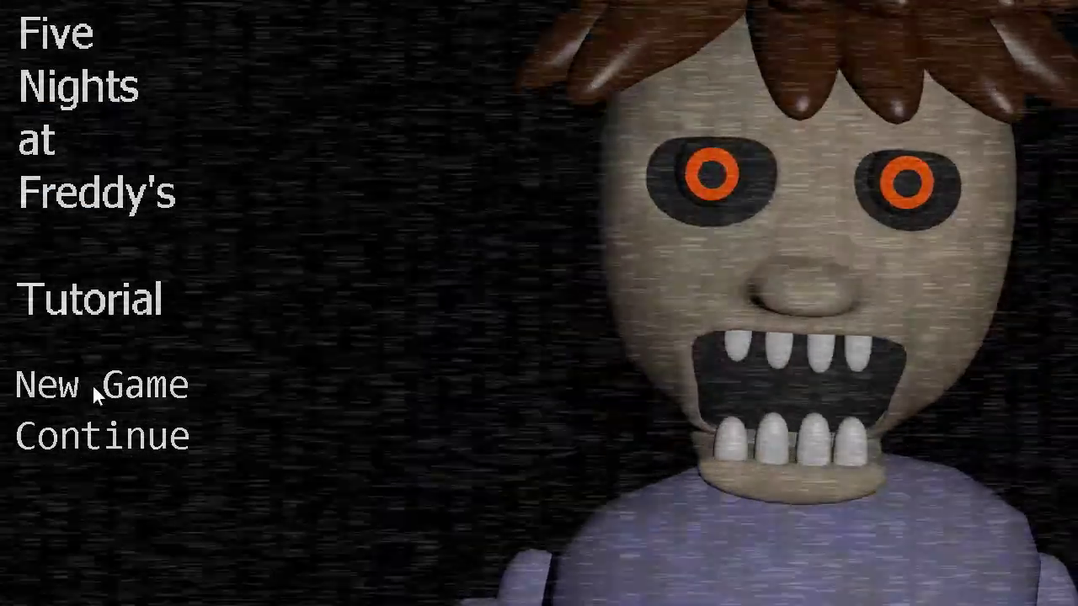
pyautogui.click(95, 389)
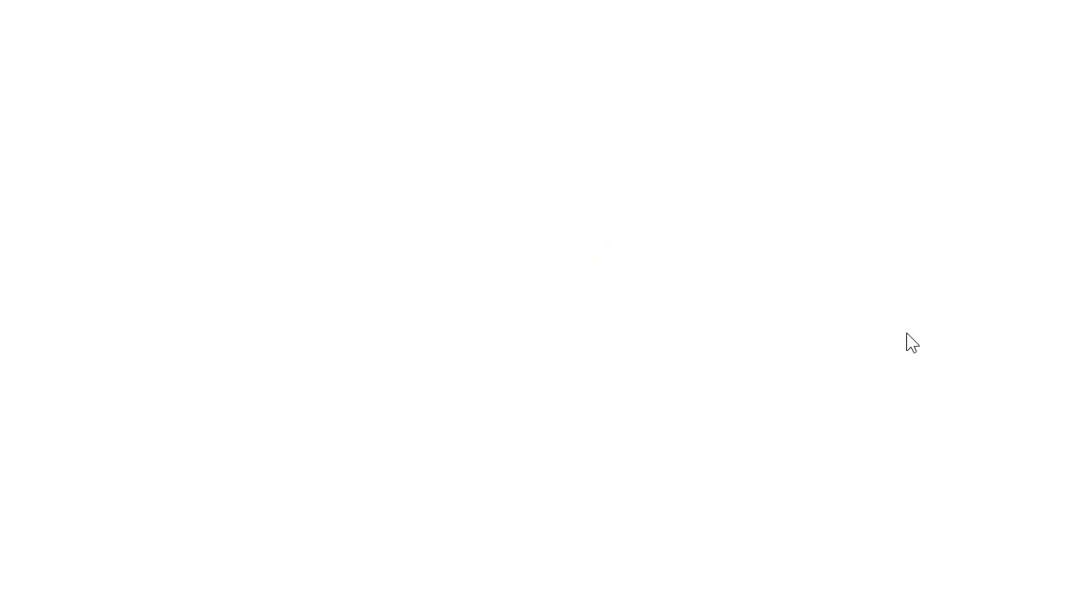
pyautogui.hotkey('alt', 'F4')
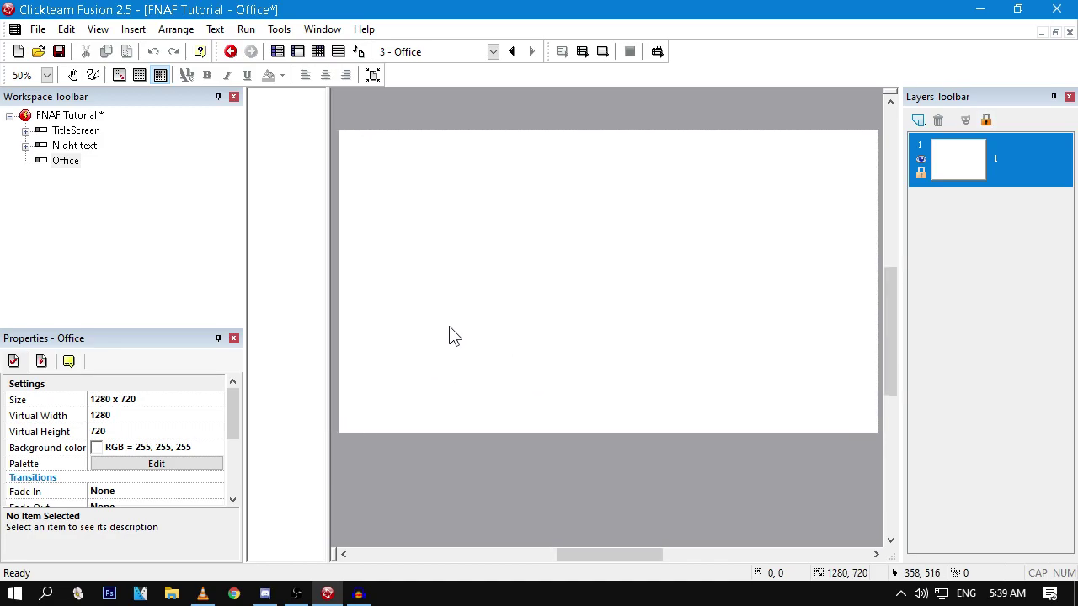
# Step: Set the Office frame's width to 1800
pyautogui.click(99, 399)
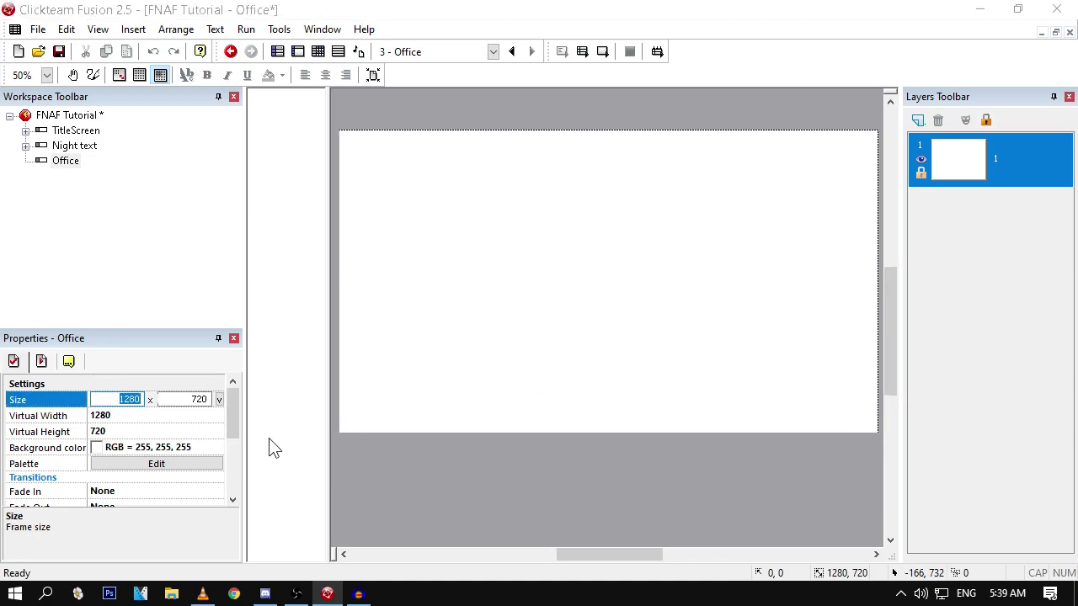
pyautogui.click(160, 316)
pyautogui.click(66, 161)
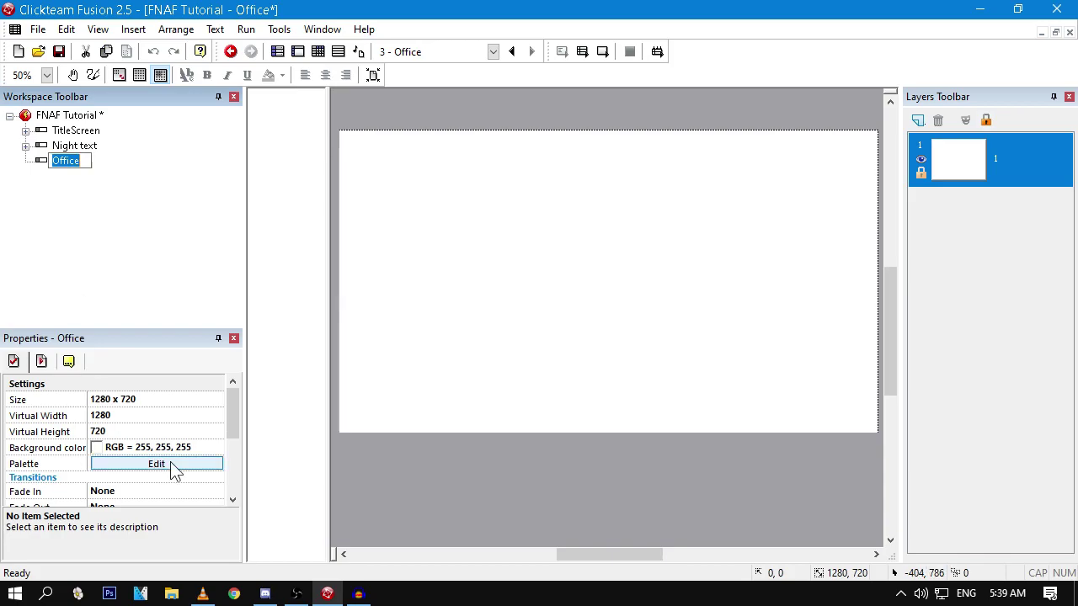
pyautogui.click(114, 401)
pyautogui.write('1')
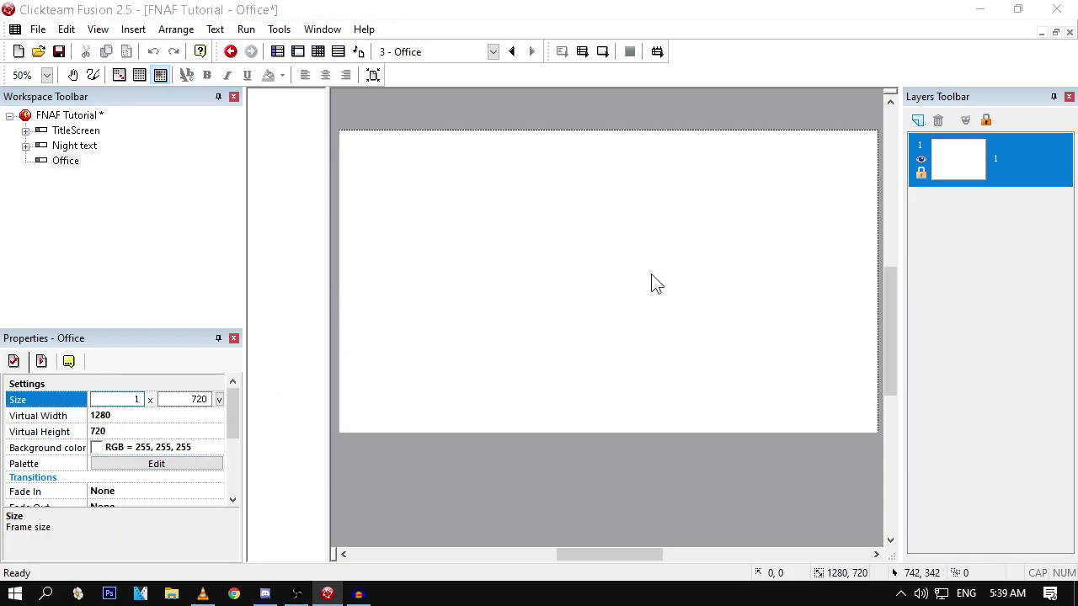
pyautogui.write('80')
pyautogui.click(703, 323)
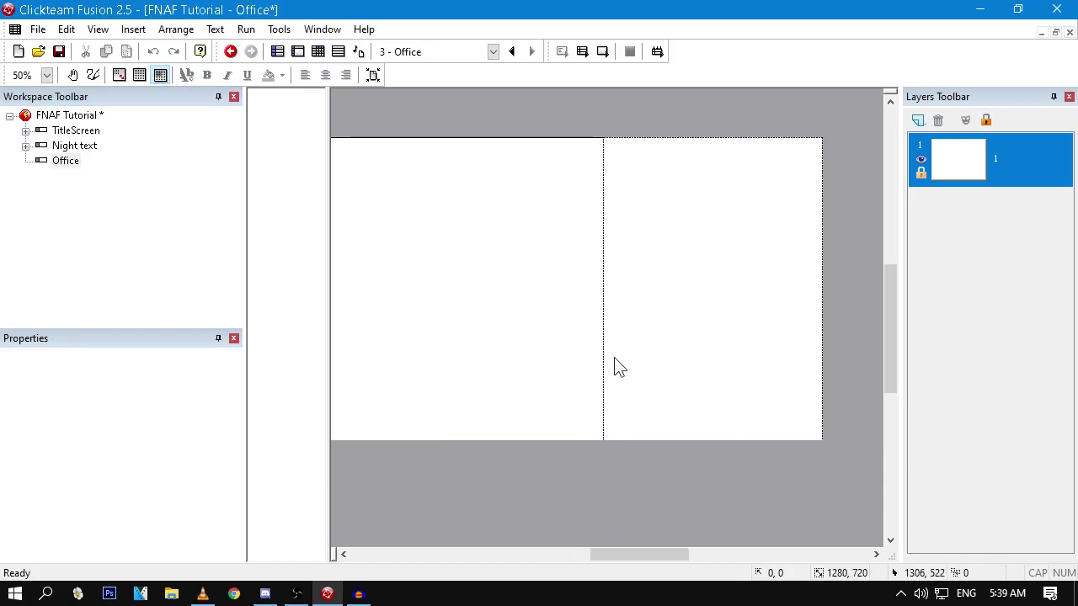
# Step: Insert an Active object into the upper part of the Office frame
pyautogui.scroll(-1, 614, 357)
pyautogui.keyDown('ctrl'); pyautogui.scroll(-1, 647, 363); pyautogui.keyUp('ctrl')
pyautogui.keyDown('ctrl'); pyautogui.scroll(1, 647, 363); pyautogui.keyUp('ctrl')
pyautogui.moveTo(679, 368); pyautogui.dragTo(732, 363, button='middle')
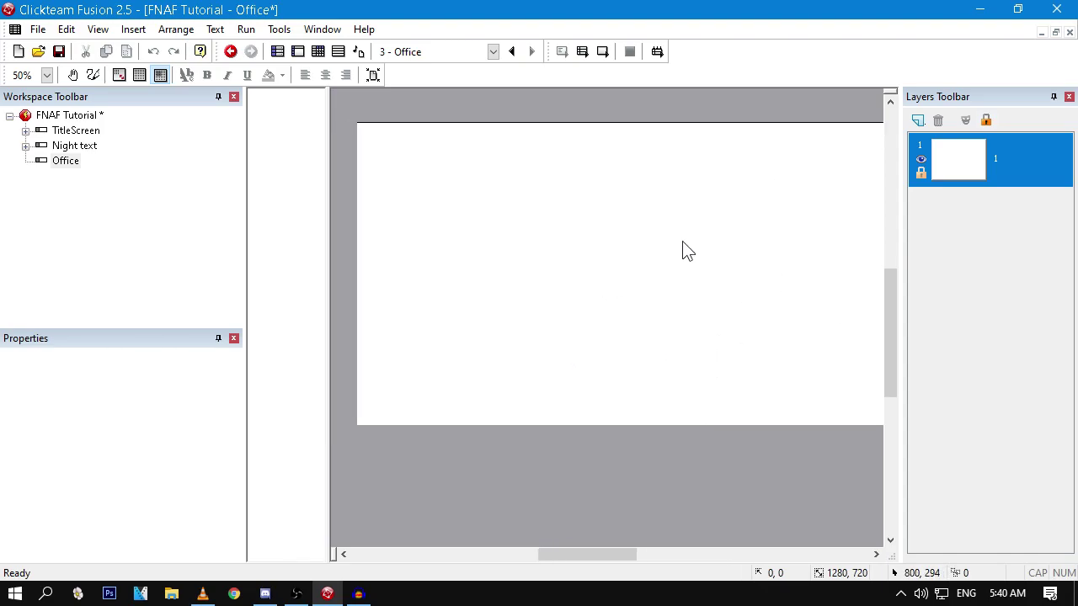
pyautogui.doubleClick(564, 195)
pyautogui.press('Escape')
pyautogui.click(669, 207)
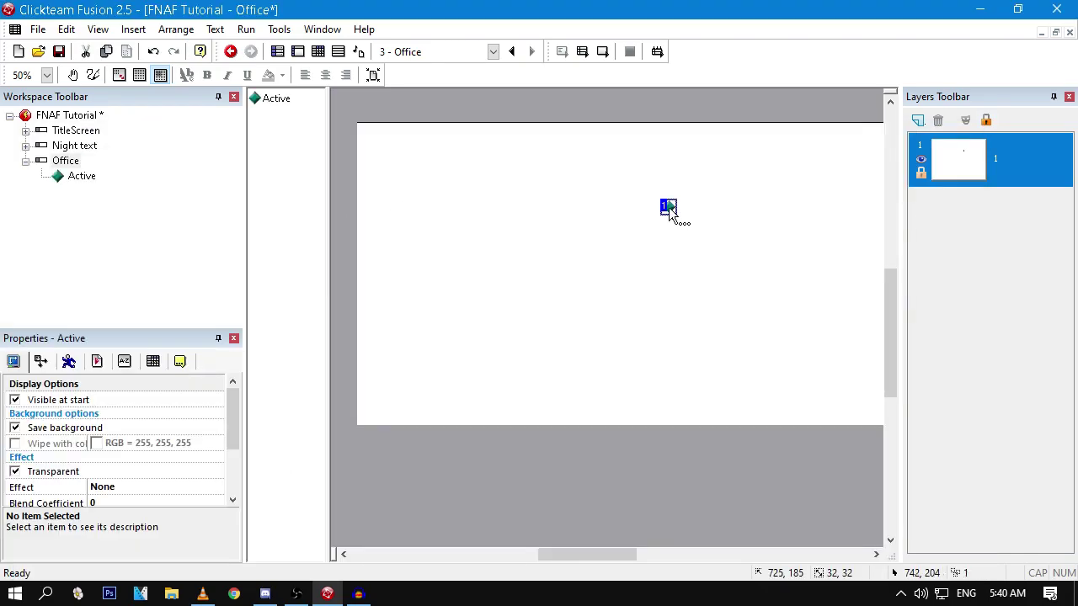
# Step: Edit the new Active object's picture and load the tutorial office image from the tmp folder for import
pyautogui.doubleClick(669, 207)
pyautogui.click(36, 34)
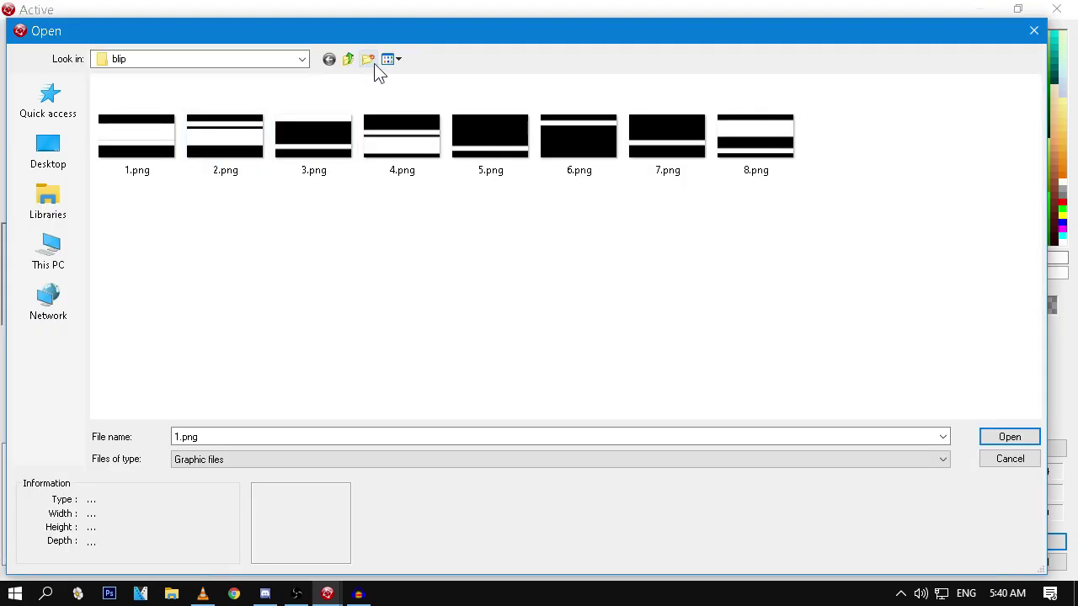
pyautogui.click(349, 59)
pyautogui.click(349, 59)
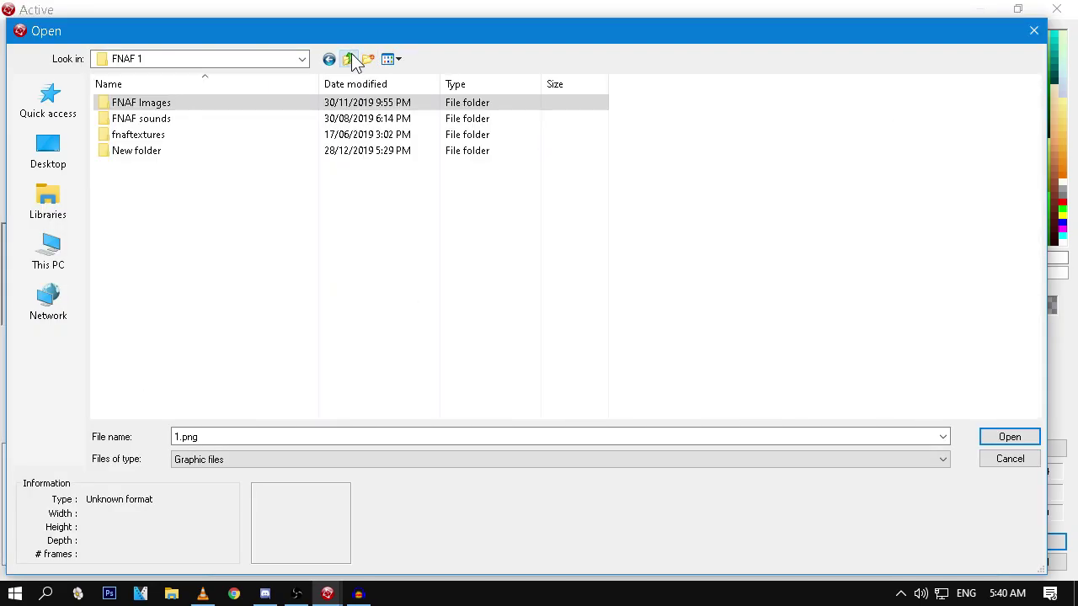
pyautogui.click(349, 59)
pyautogui.click(349, 59)
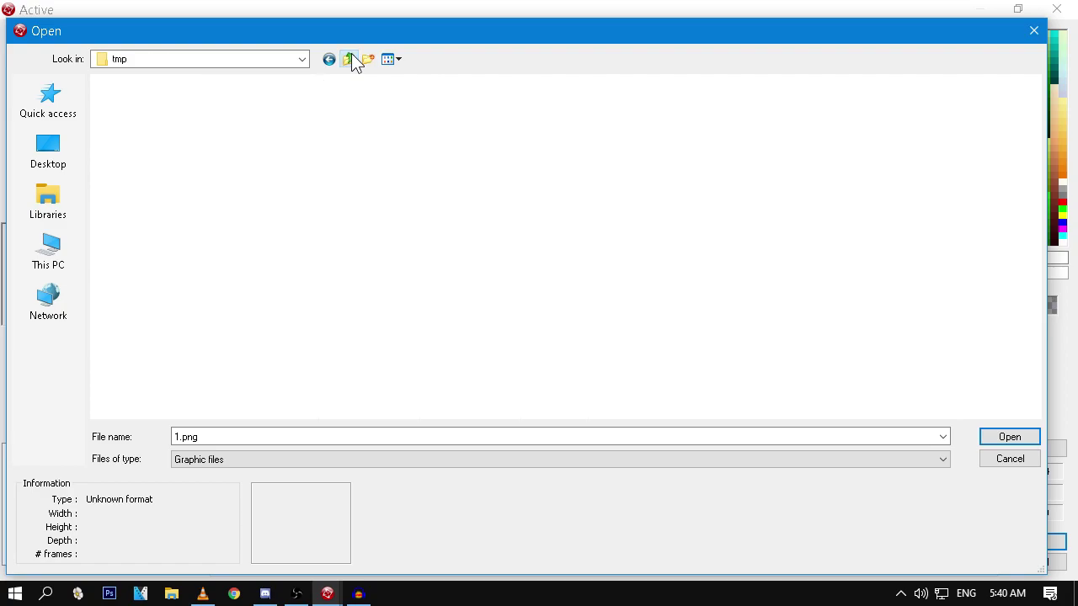
pyautogui.click(823, 374)
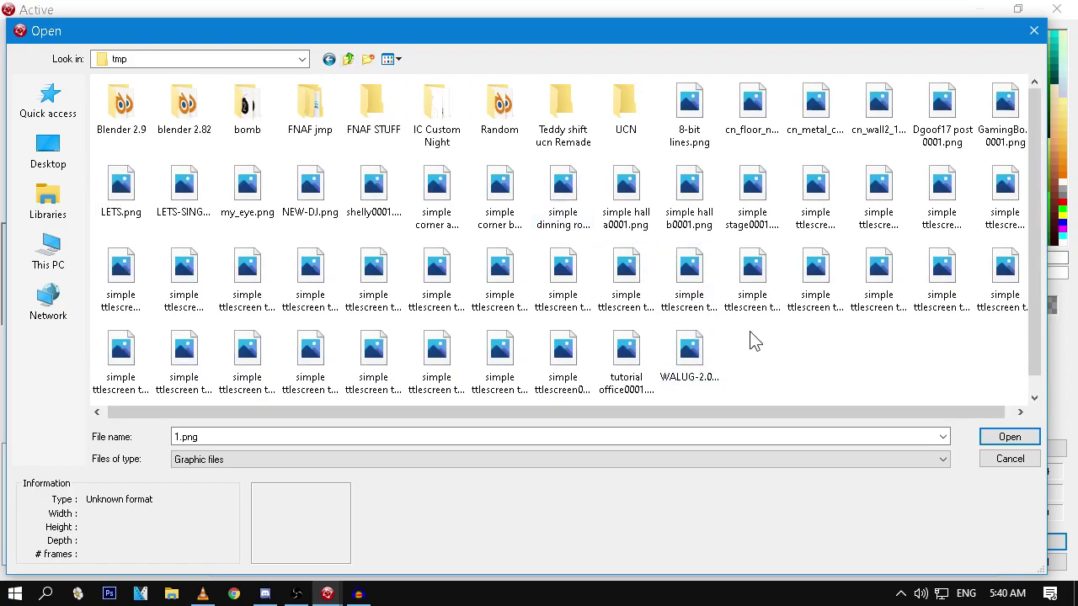
pyautogui.click(297, 595)
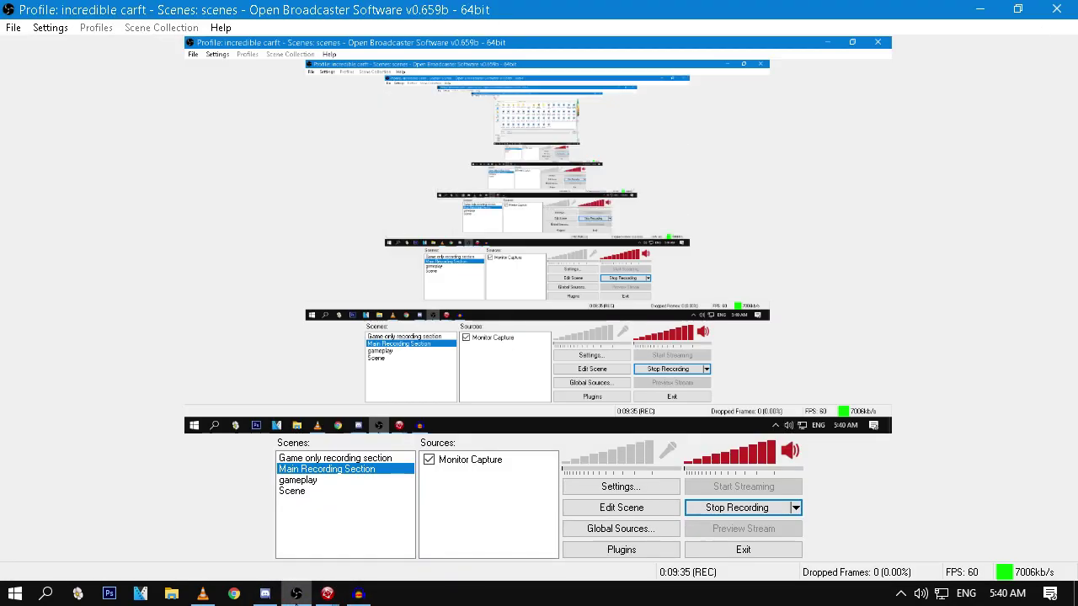
pyautogui.click(297, 595)
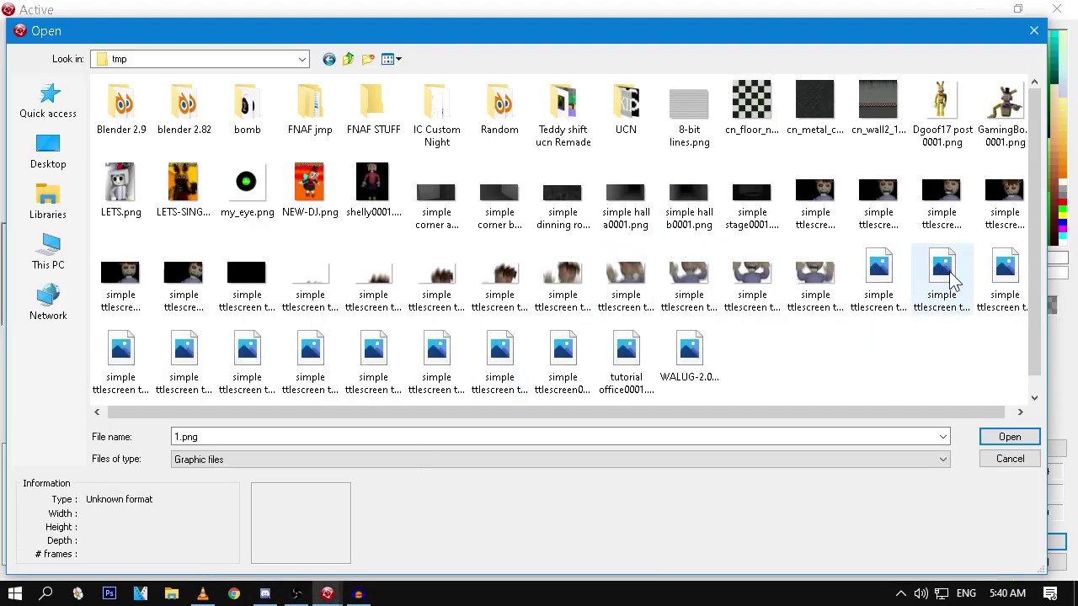
pyautogui.doubleClick(692, 352)
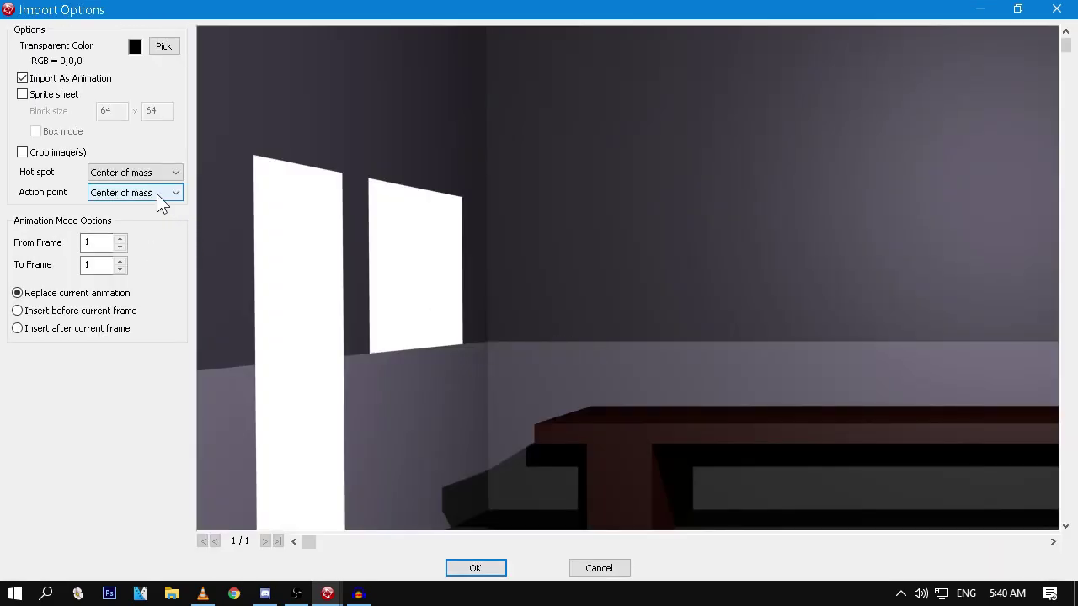
# Step: Set both the hot spot and the action point of the imported office image to Center
pyautogui.click(148, 173)
pyautogui.click(150, 243)
pyautogui.click(145, 193)
pyautogui.click(139, 263)
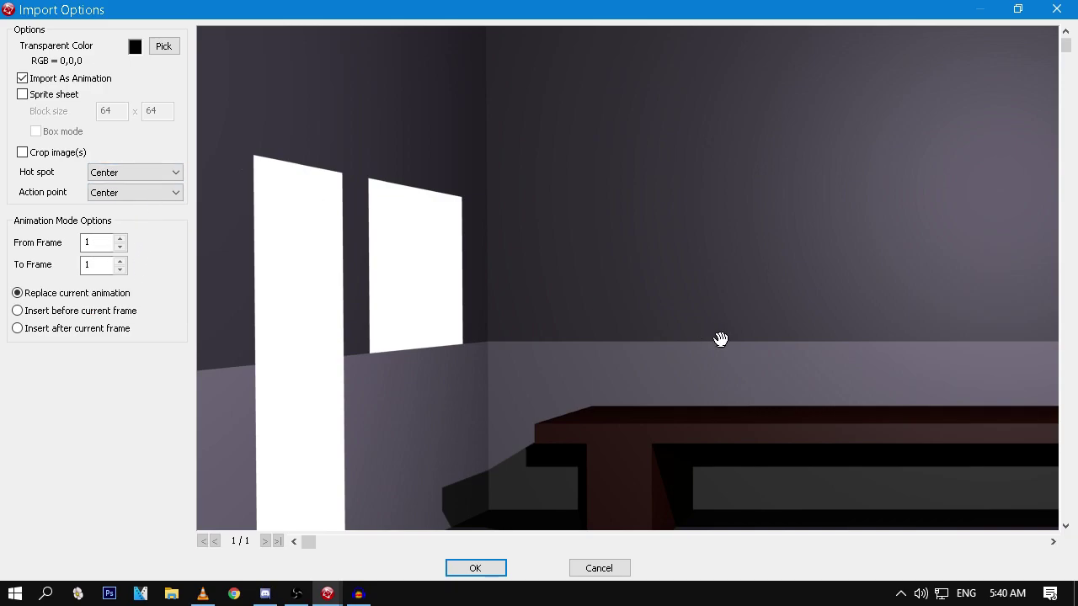
# Step: Finish importing the office image and position it so that it covers the Office frame
pyautogui.press('Return')
pyautogui.press('Return')
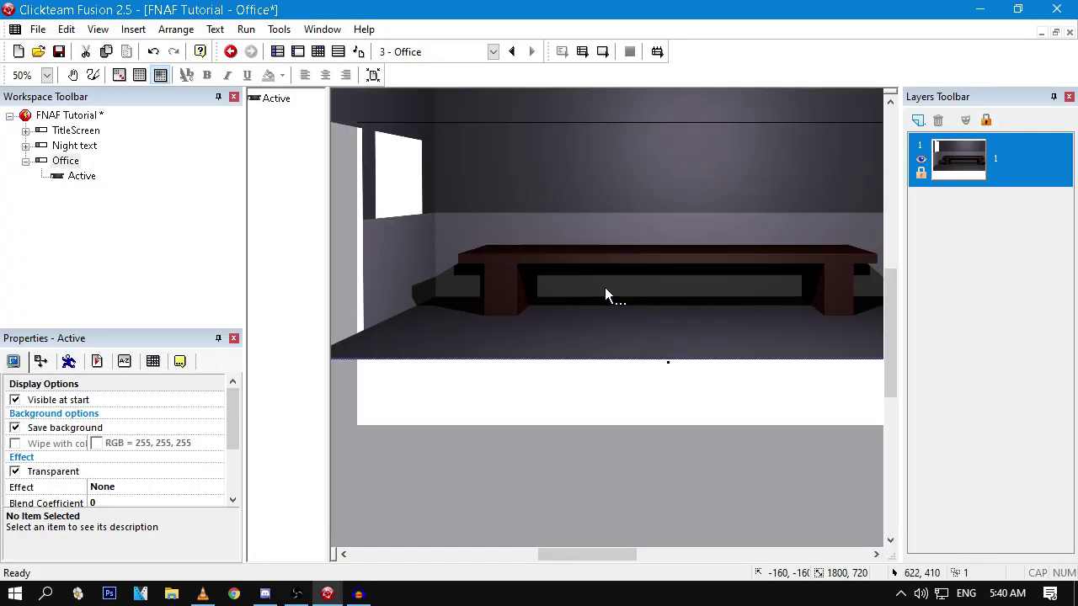
pyautogui.moveTo(633, 358); pyautogui.dragTo(581, 288)
pyautogui.click(652, 463)
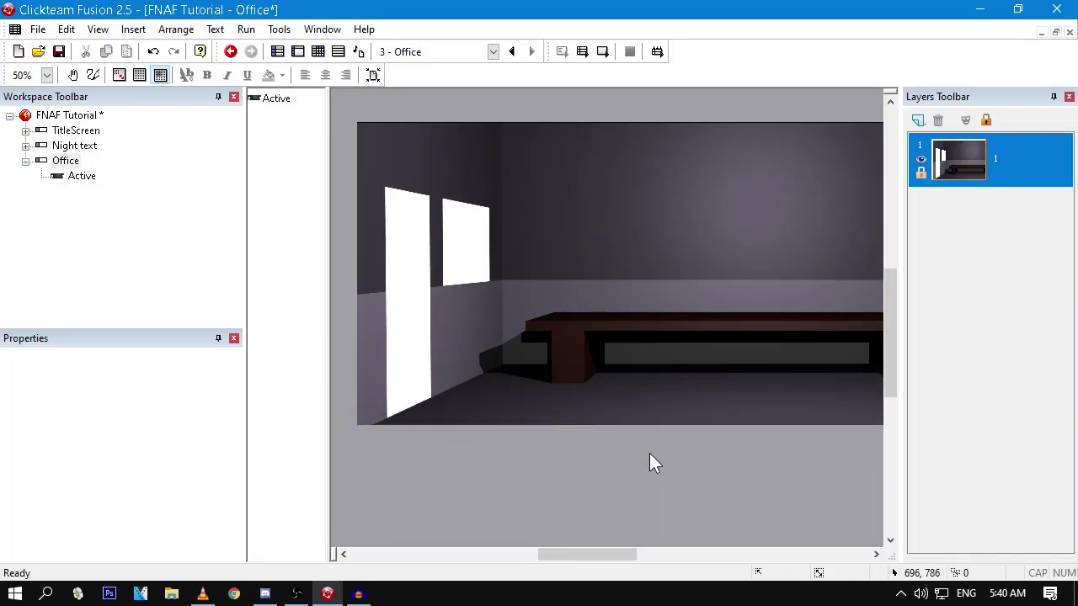
pyautogui.hscroll(3, 437, 446)
pyautogui.hscroll(-2, 437, 447)
# Step: Set the Office frame's background color to black (RGB 0, 0, 0)
pyautogui.click(66, 161)
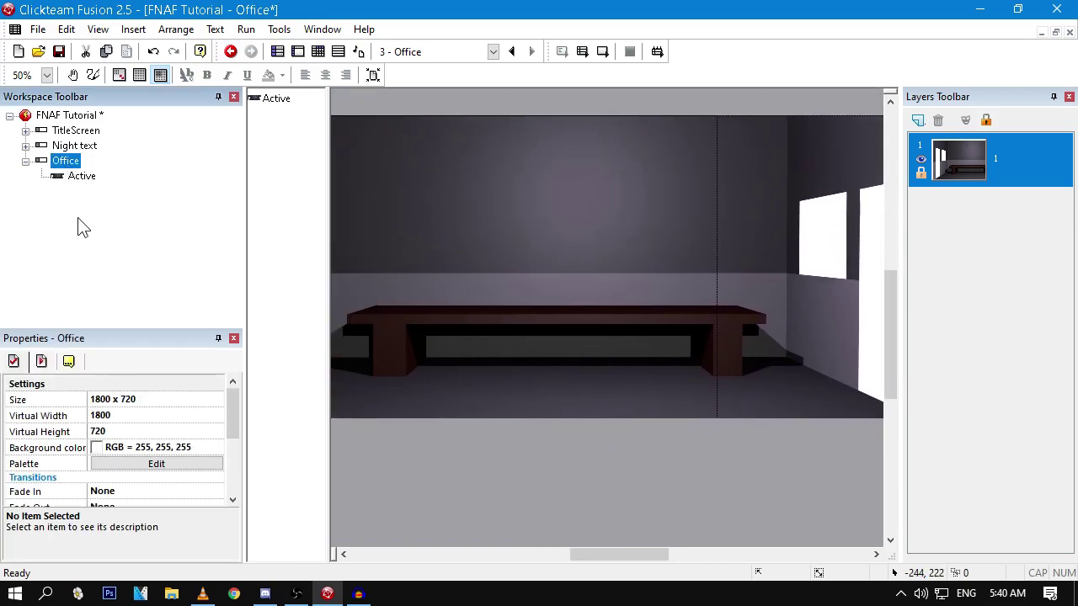
pyautogui.click(102, 447)
pyautogui.click(106, 450)
pyautogui.click(387, 477)
pyautogui.hscroll(-3, 600, 459)
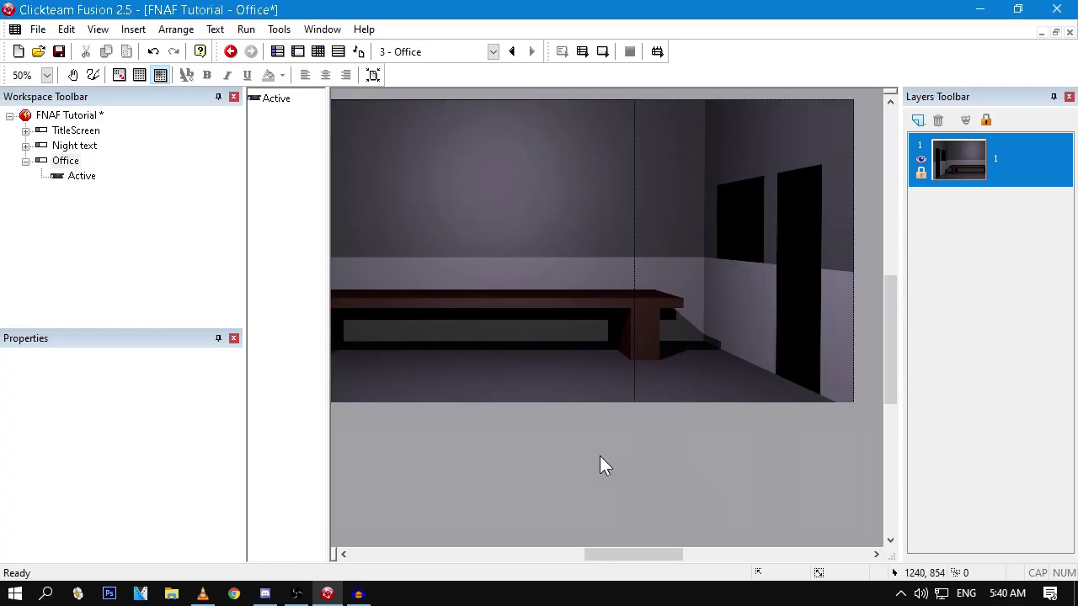
# Step: Compare the size settings of the Night text and Office frames and inspect the office layout
pyautogui.click(74, 146)
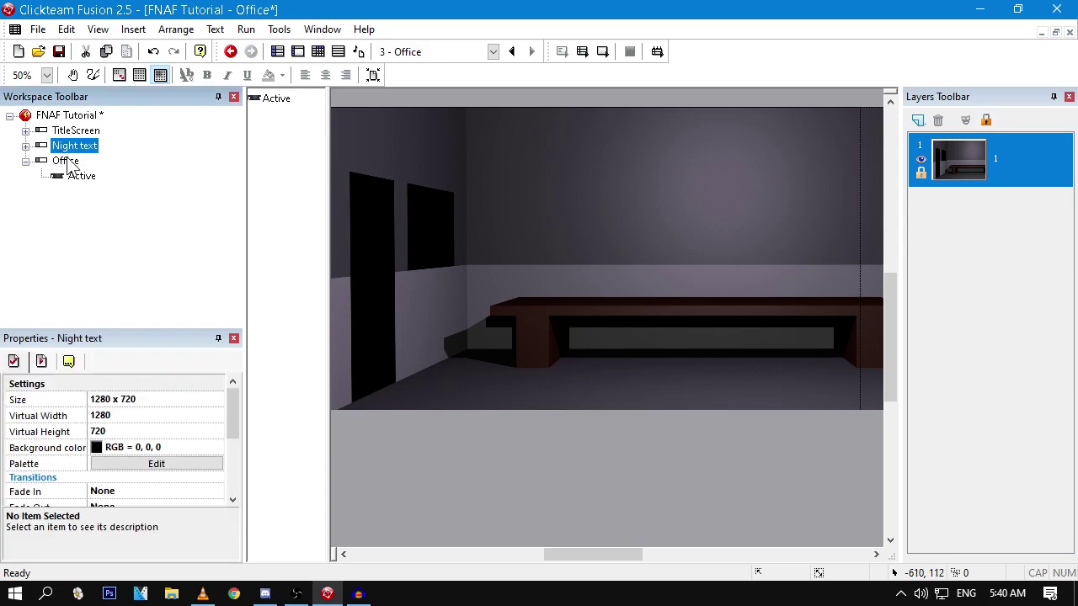
pyautogui.click(65, 161)
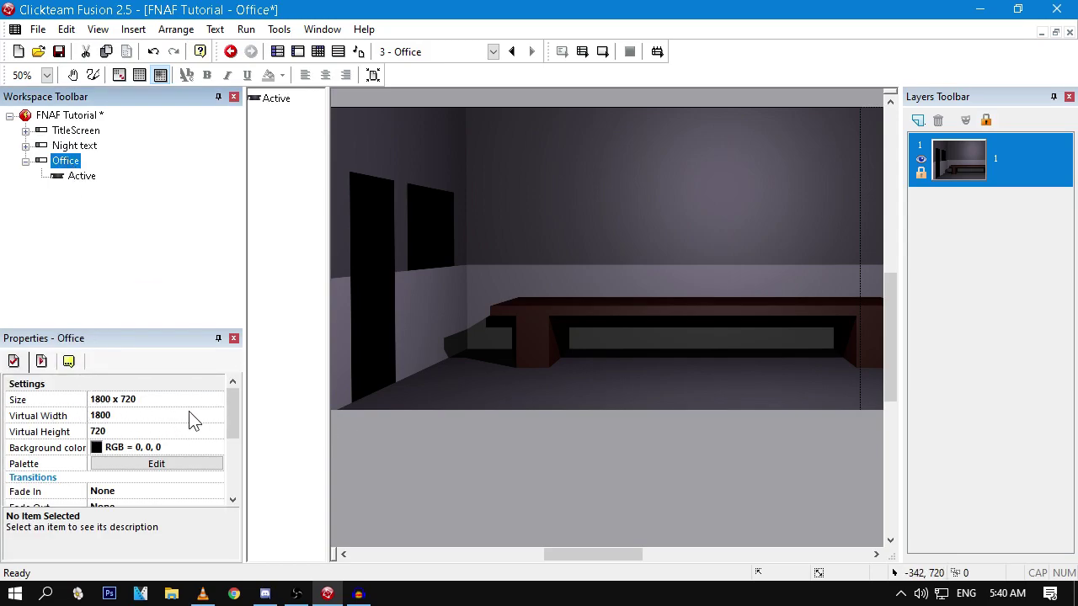
pyautogui.click(572, 478)
pyautogui.scroll(2, 572, 478)
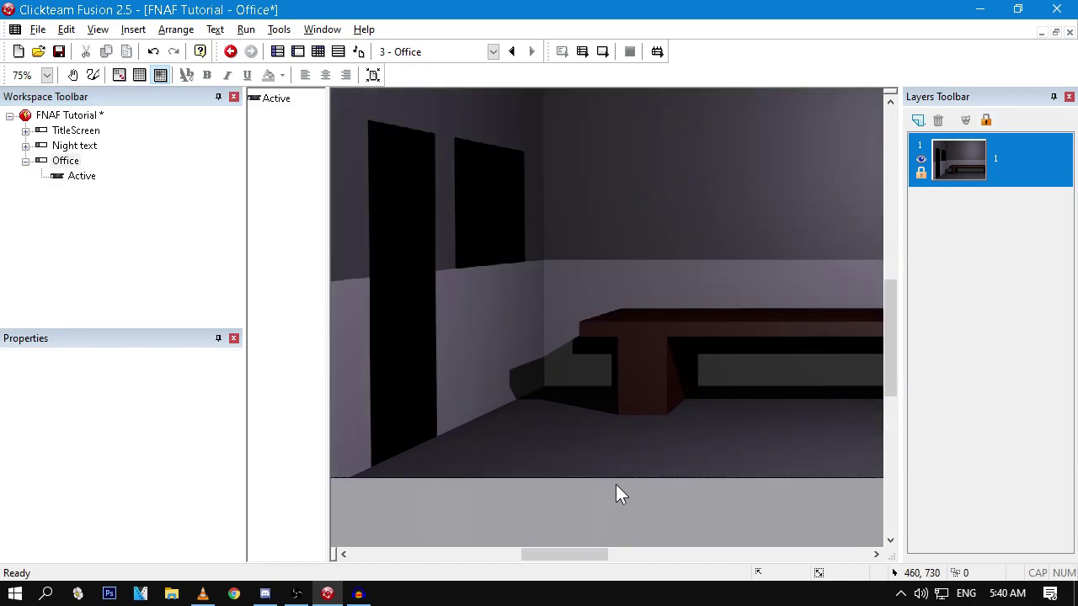
pyautogui.scroll(-2, 615, 494)
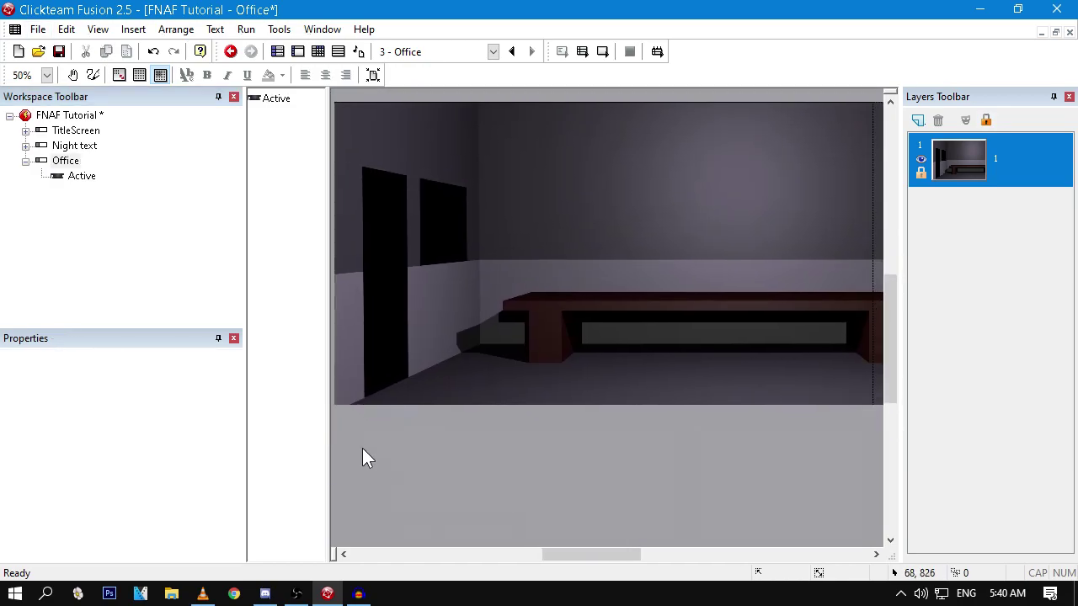
pyautogui.hscroll(-1, 491, 440)
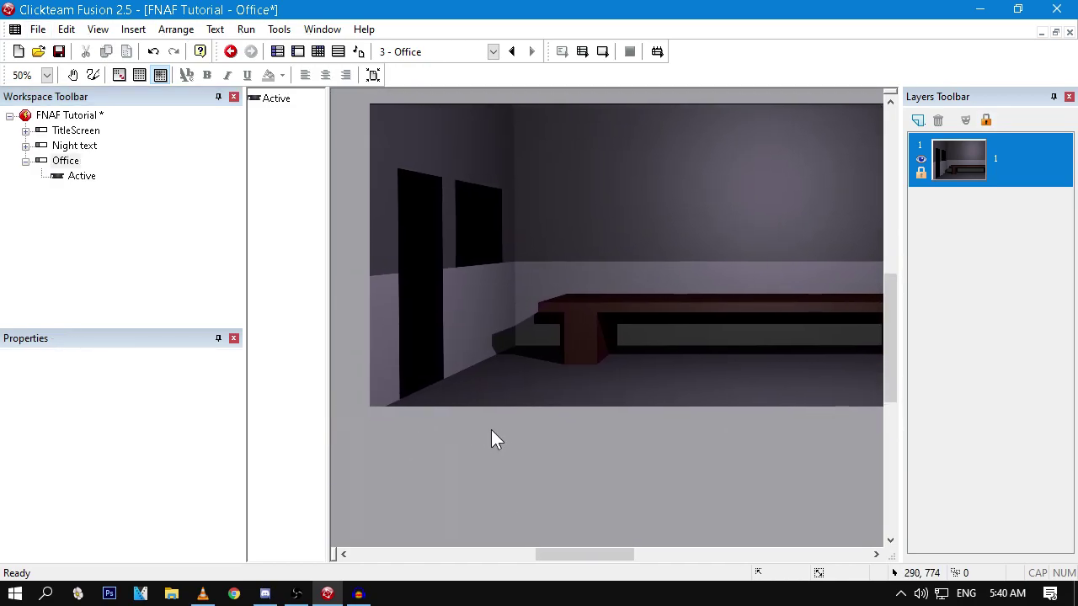
# Step: Add a second layer with the office image's layer locked, and insert an Active object at the frame's upper-left corner
pyautogui.click(916, 121)
pyautogui.click(946, 156)
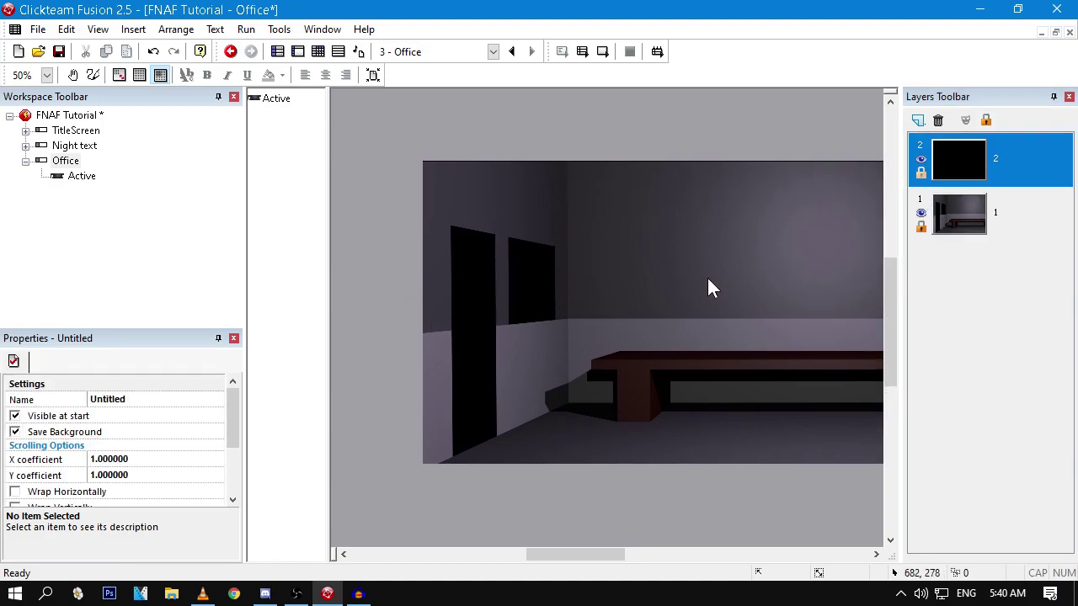
pyautogui.doubleClick(707, 288)
pyautogui.doubleClick(327, 204)
pyautogui.click(439, 178)
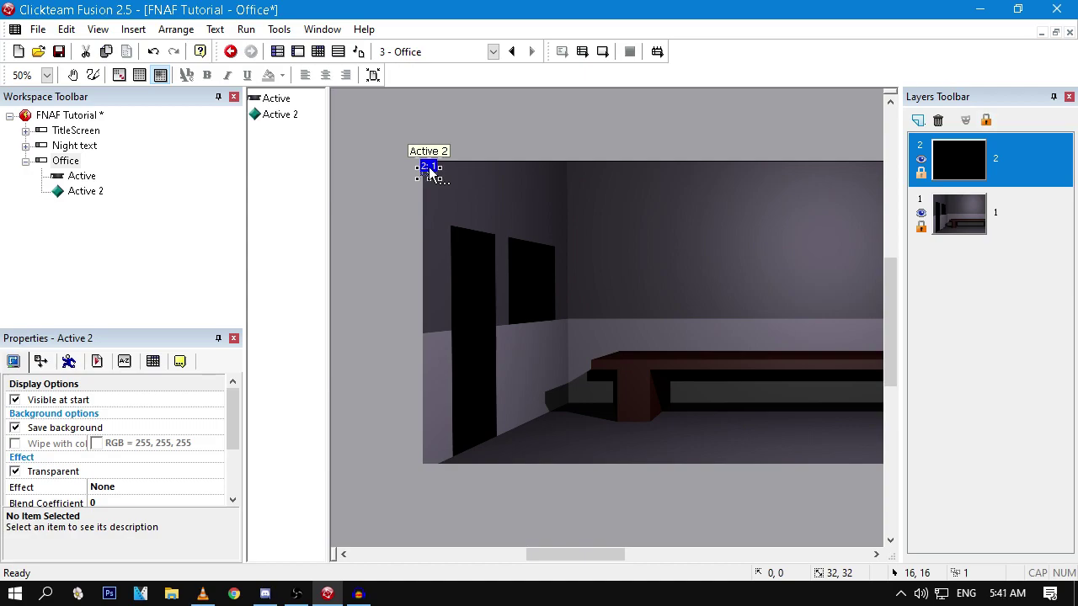
# Step: Set the new Active object's width to 400 and its height to 720
pyautogui.moveTo(438, 179); pyautogui.dragTo(553, 312)
pyautogui.click(40, 361)
pyautogui.click(147, 454)
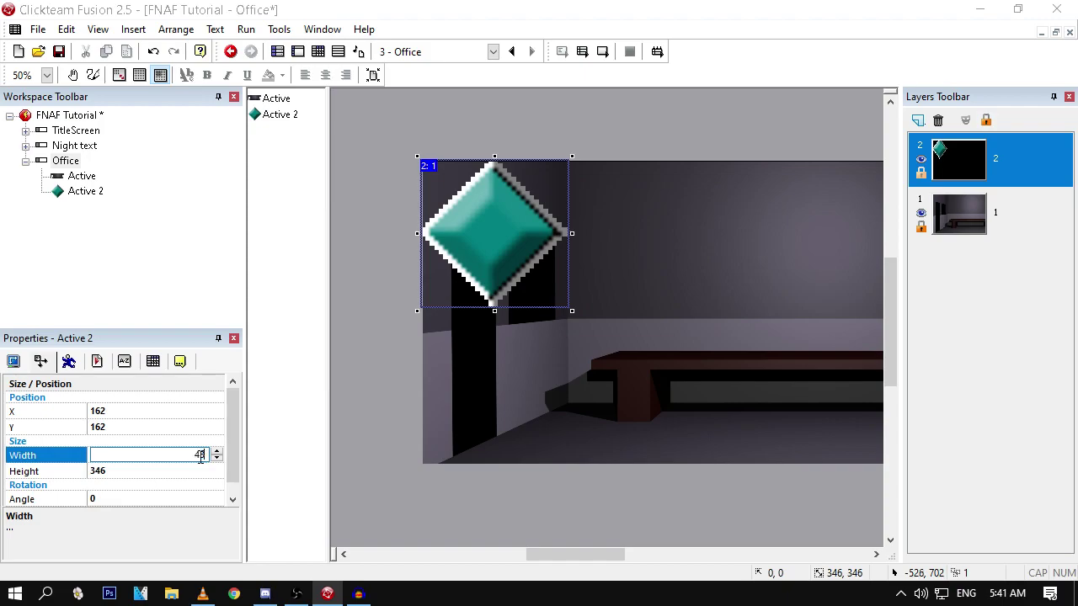
pyautogui.write('400')
pyautogui.click(169, 477)
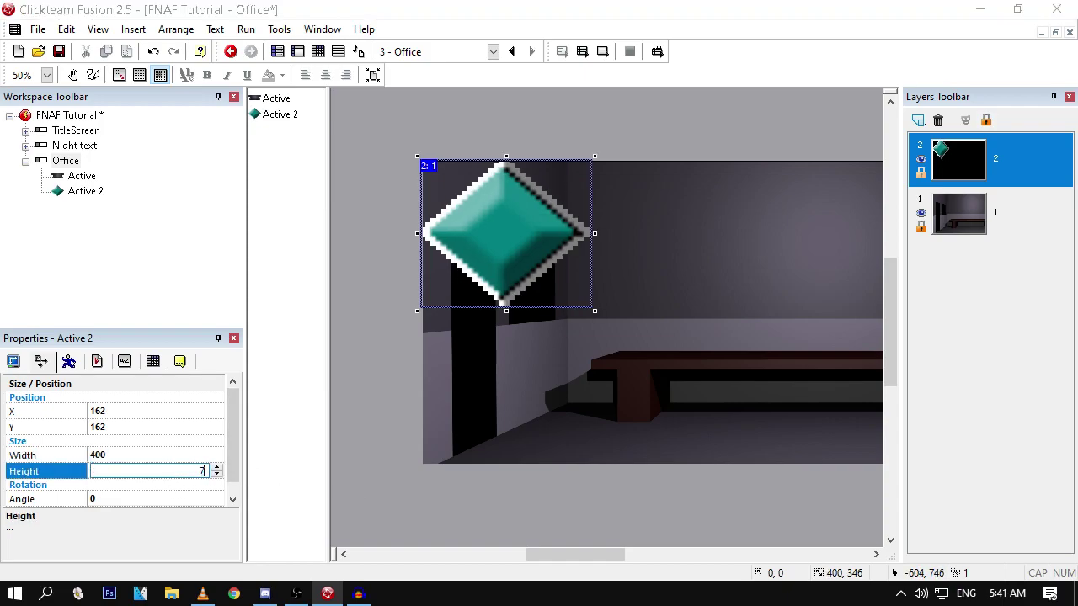
pyautogui.write('720')
pyautogui.click(626, 417)
pyautogui.click(503, 262)
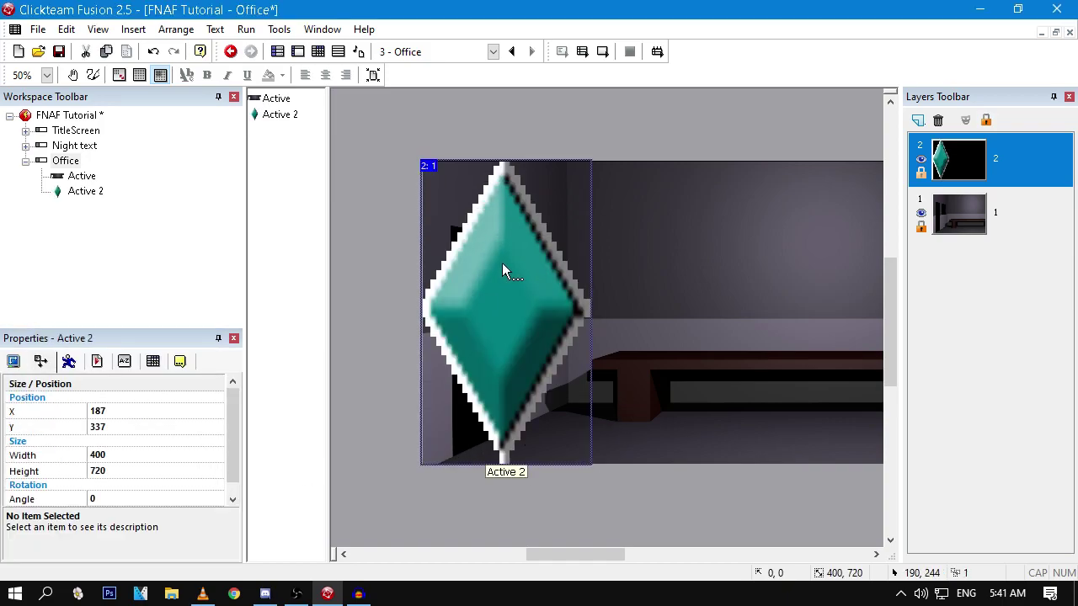
# Step: Clear the 400 x 720 object's picture and fill it entirely with blue 4377E7
pyautogui.doubleClick(502, 265)
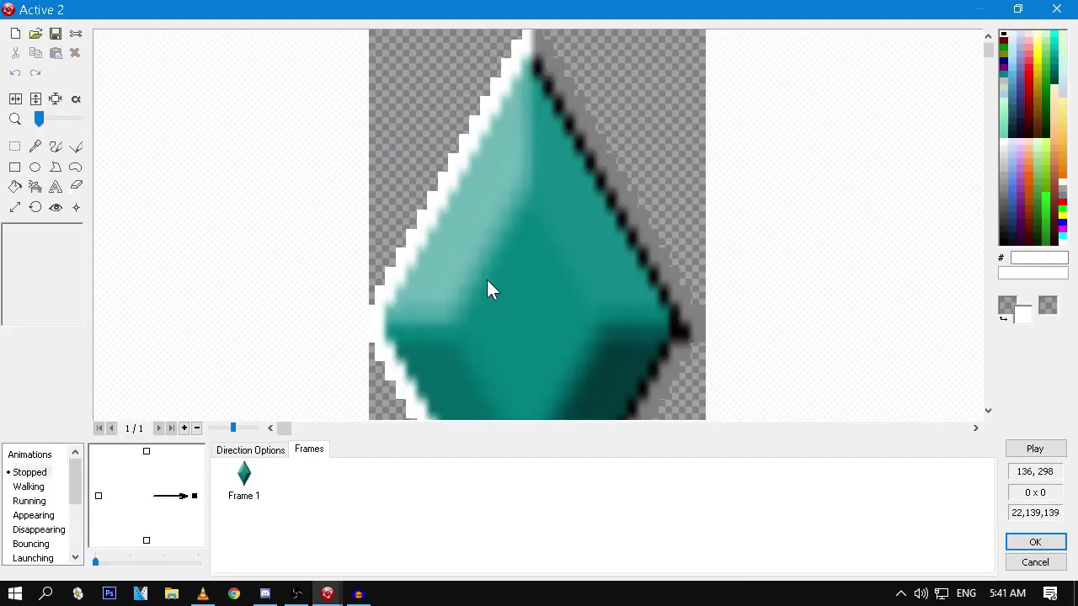
pyautogui.click(15, 36)
pyautogui.click(1017, 159)
pyautogui.click(1010, 160)
pyautogui.click(1009, 176)
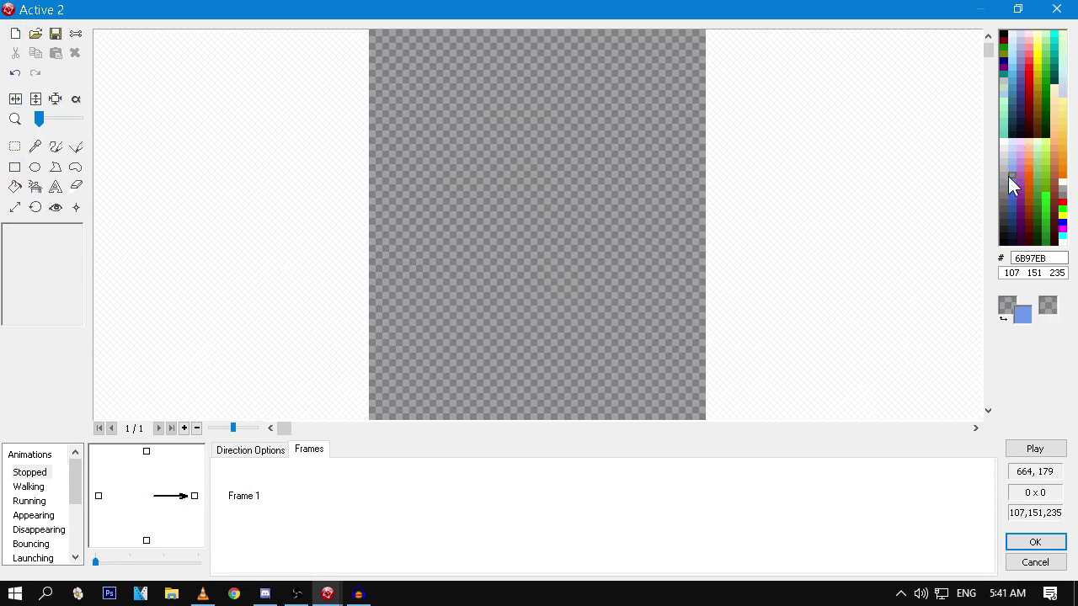
pyautogui.click(1015, 187)
pyautogui.click(1016, 200)
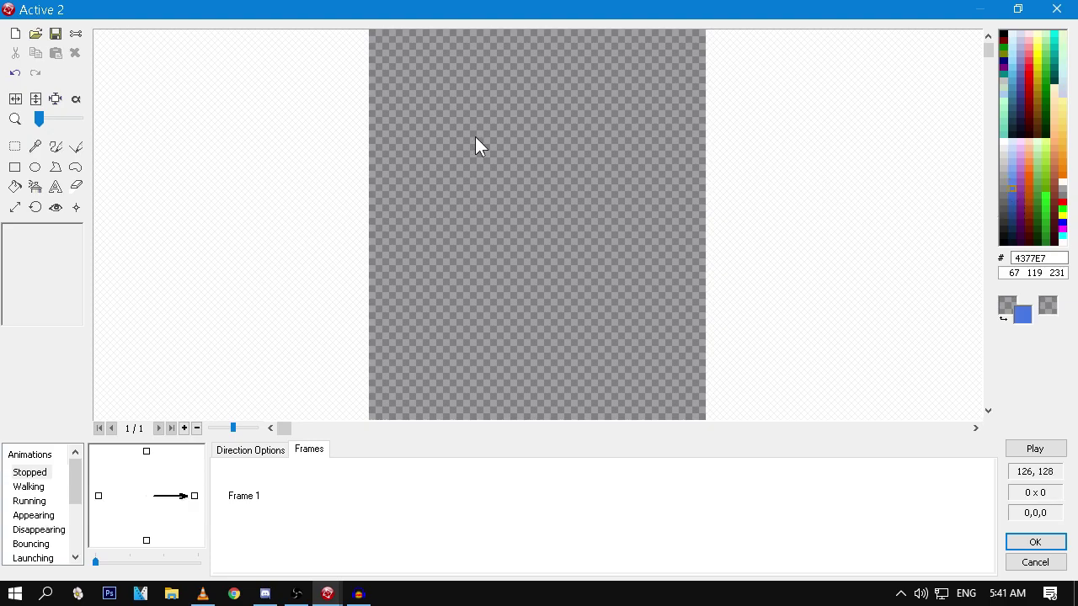
pyautogui.press('f')
pyautogui.click(673, 231)
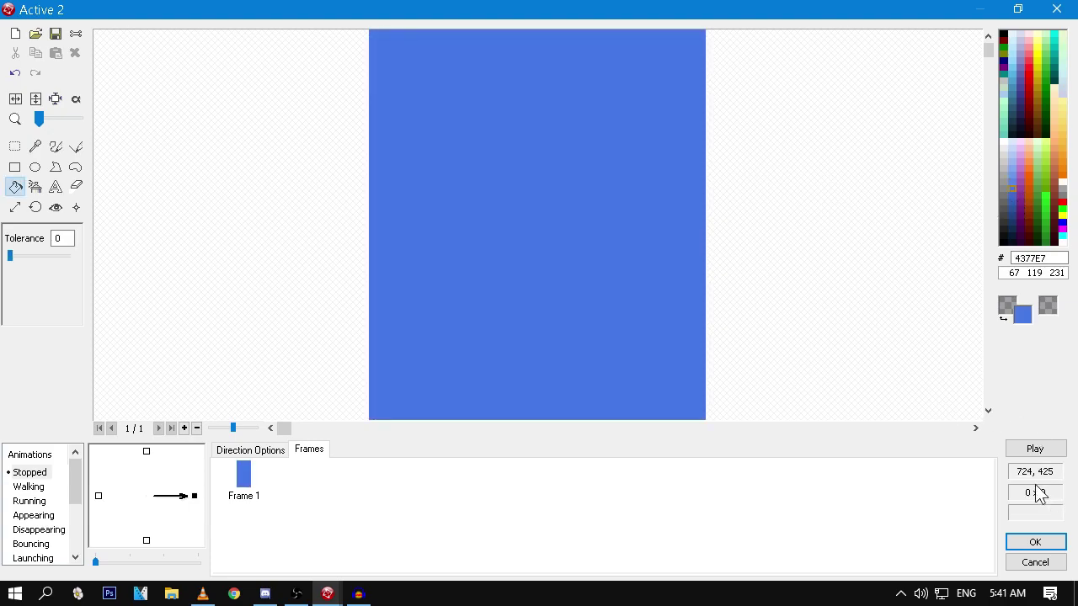
pyautogui.click(1035, 563)
# Step: Rename the blue Active object as "scroll left 1"
pyautogui.click(547, 294)
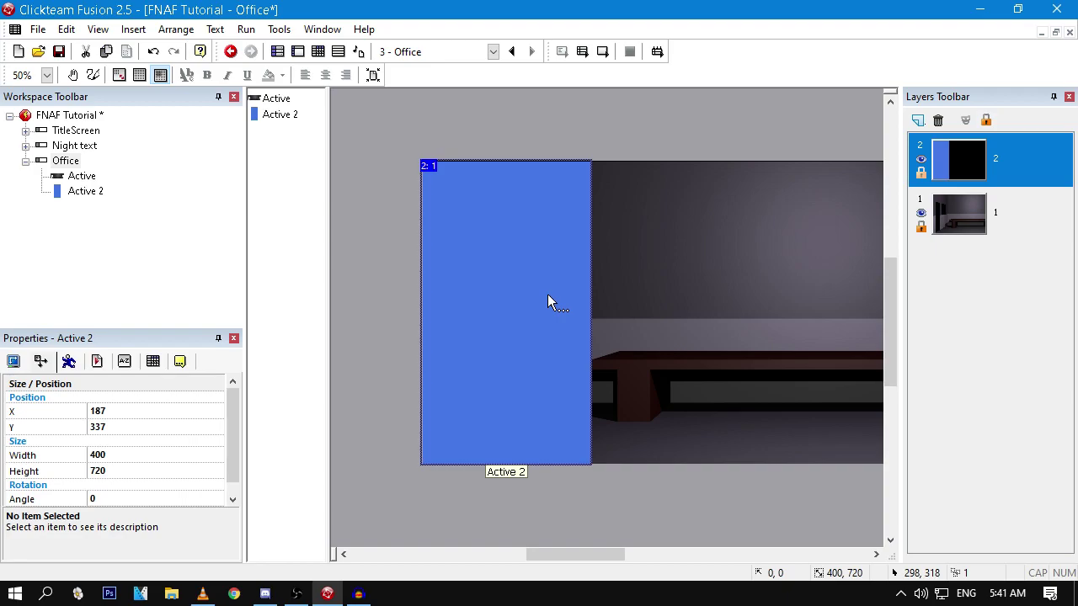
pyautogui.press('F2')
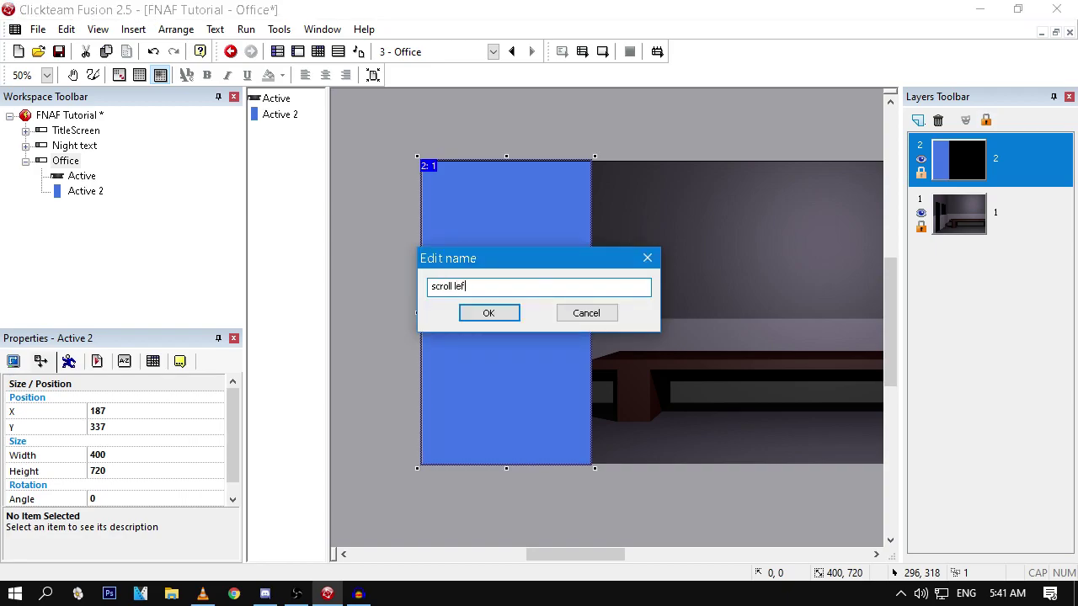
pyautogui.press('Return')
# Step: Clone the scroll left 1 object and place the copy at 880, 0, against the right edge of the visible area
pyautogui.rightClick(546, 294)
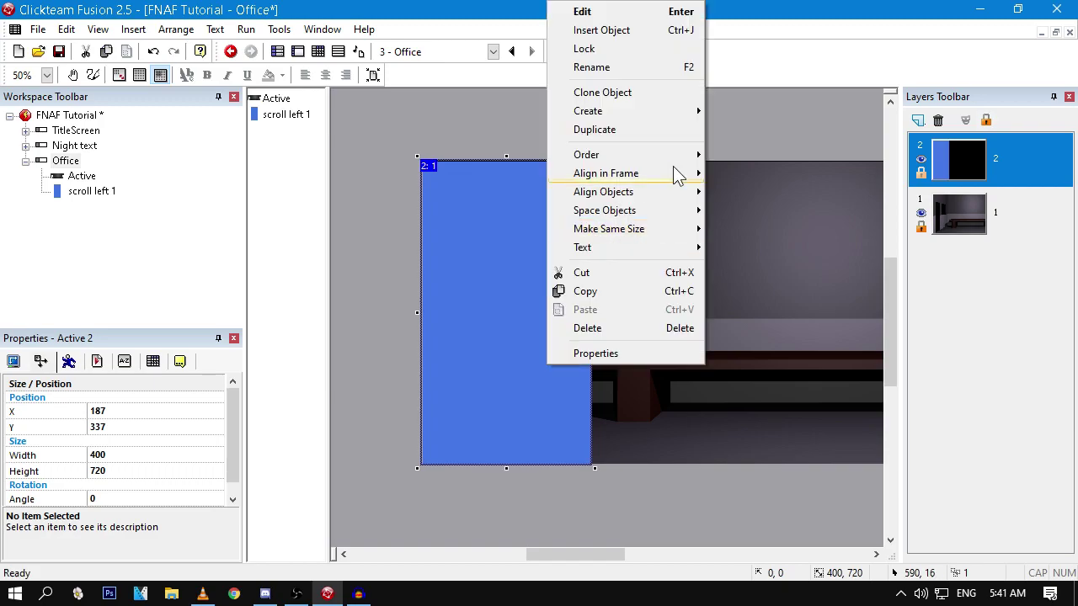
pyautogui.click(649, 91)
pyautogui.click(901, 438)
pyautogui.scroll(-3, 505, 353)
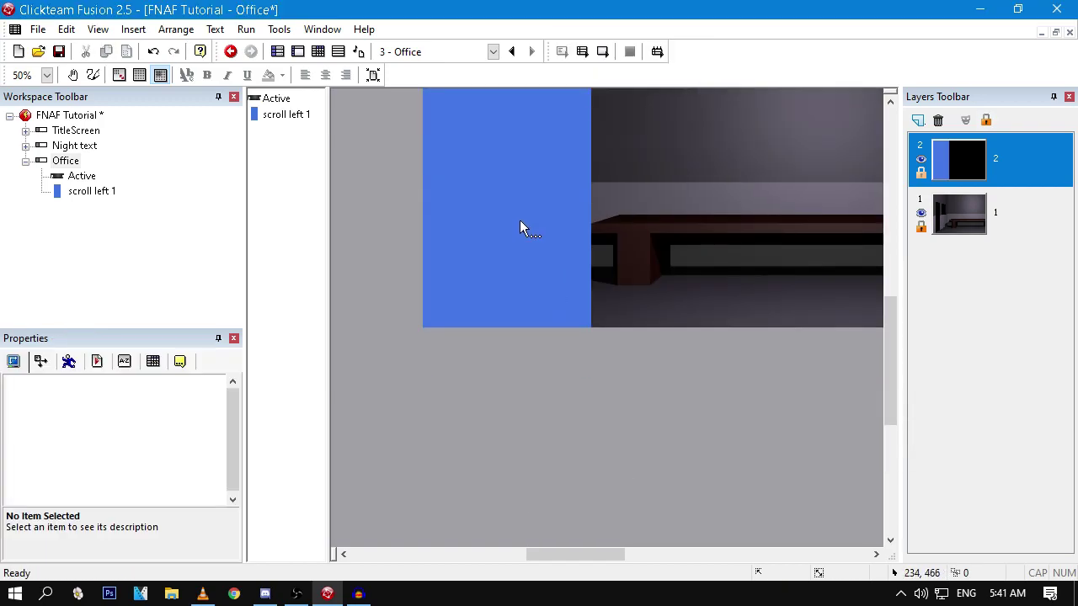
pyautogui.rightClick(522, 229)
pyautogui.click(635, 93)
pyautogui.click(876, 414)
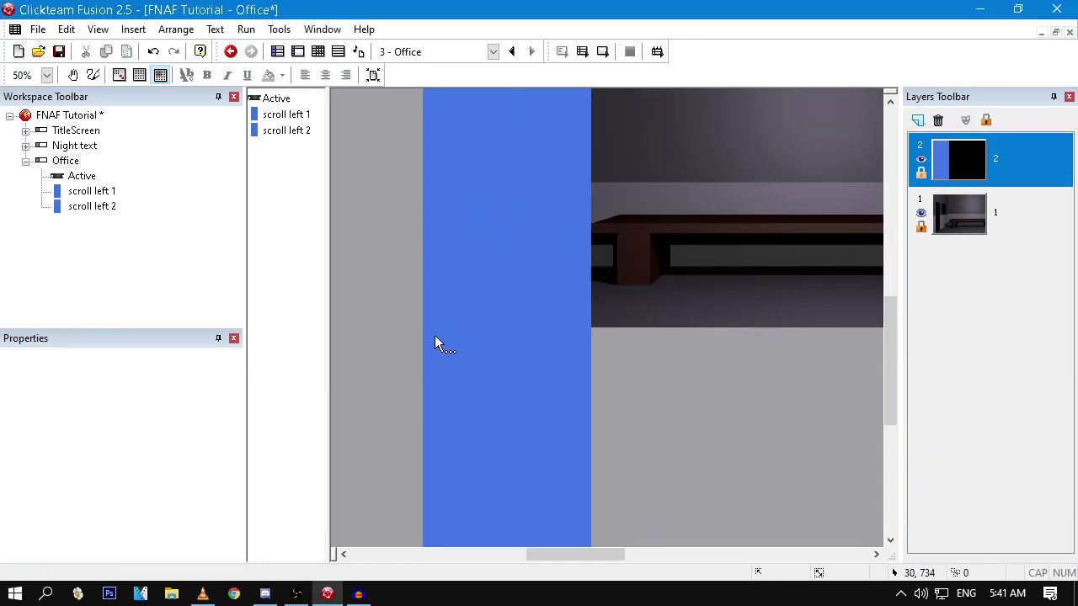
pyautogui.moveTo(387, 500); pyautogui.dragTo(756, 191)
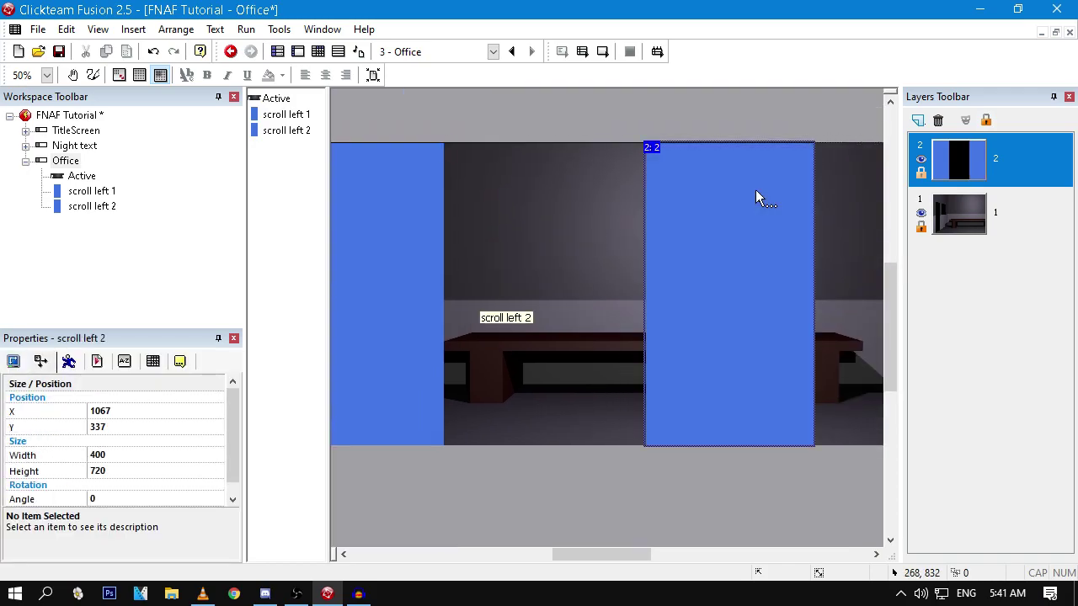
# Step: Rename the cloned blue object as "scroll right 1"
pyautogui.press('F2')
pyautogui.moveTo(521, 284); pyautogui.dragTo(444, 301)
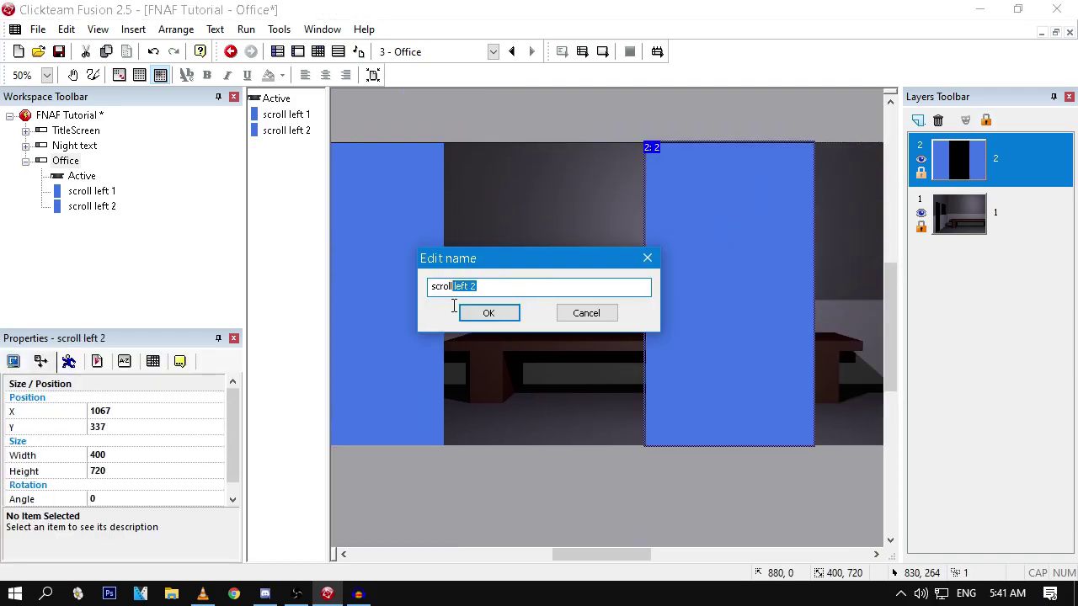
pyautogui.write('right 1')
pyautogui.press('Return')
# Step: Turn off Follow the frame for both scroll left 1 and scroll right 1
pyautogui.moveTo(484, 308); pyautogui.dragTo(512, 313, button='middle')
pyautogui.keyDown('shift'); pyautogui.click(410, 286); pyautogui.keyUp('shift')
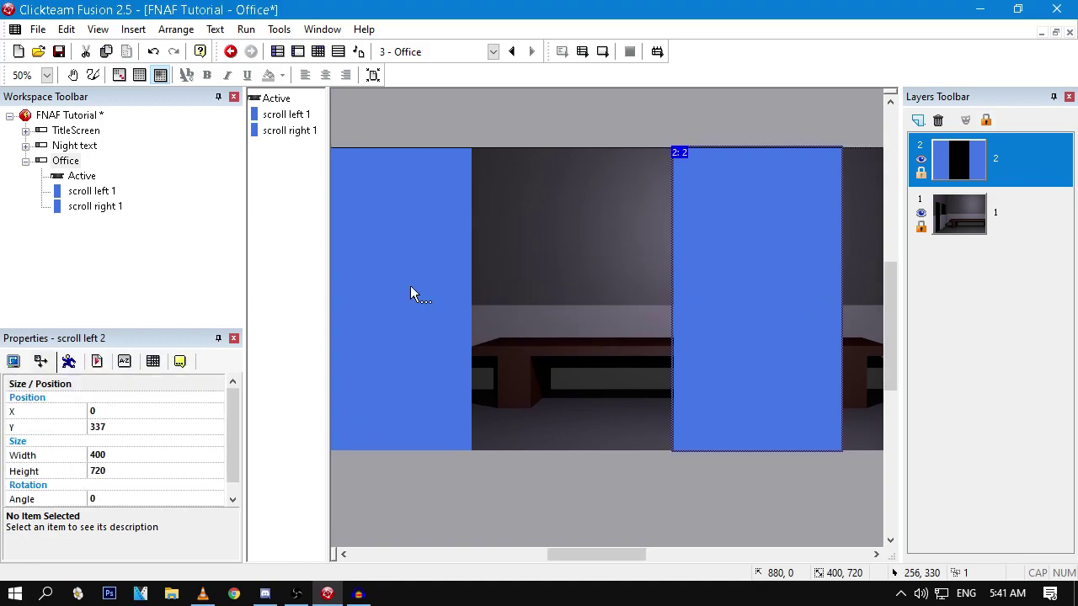
pyautogui.click(96, 364)
pyautogui.click(15, 439)
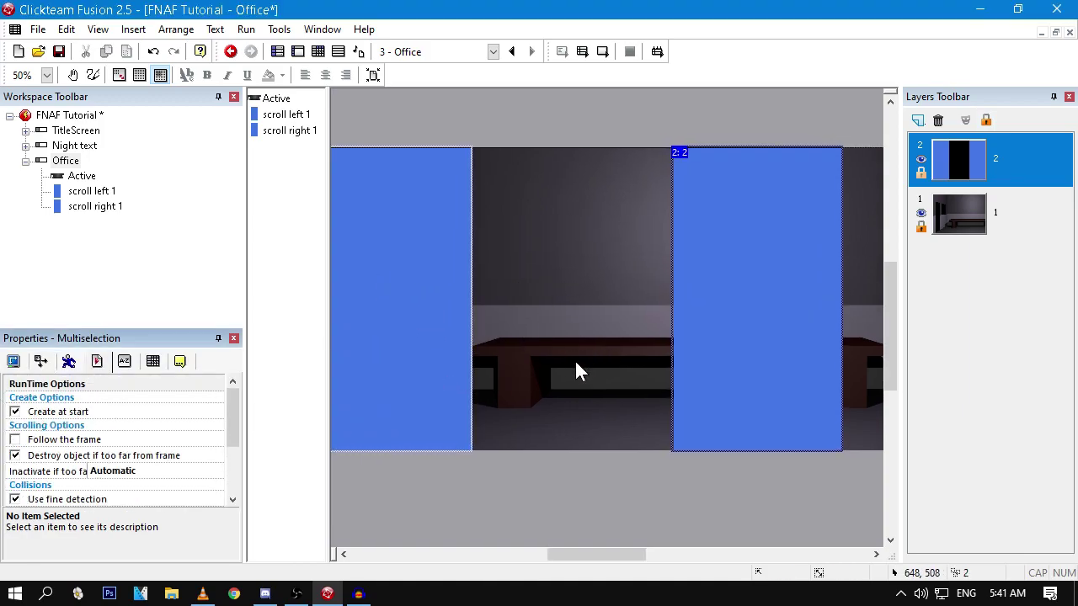
# Step: Insert another Active object at about 620, 360, between the two blue scroll zones
pyautogui.moveTo(574, 370); pyautogui.dragTo(582, 373, button='middle')
pyautogui.click(582, 373)
pyautogui.keyDown('ctrl'); pyautogui.scroll(1, 593, 293); pyautogui.keyUp('ctrl')
pyautogui.keyDown('ctrl'); pyautogui.scroll(-1, 591, 295); pyautogui.keyUp('ctrl')
pyautogui.moveTo(592, 294); pyautogui.dragTo(591, 272, button='middle')
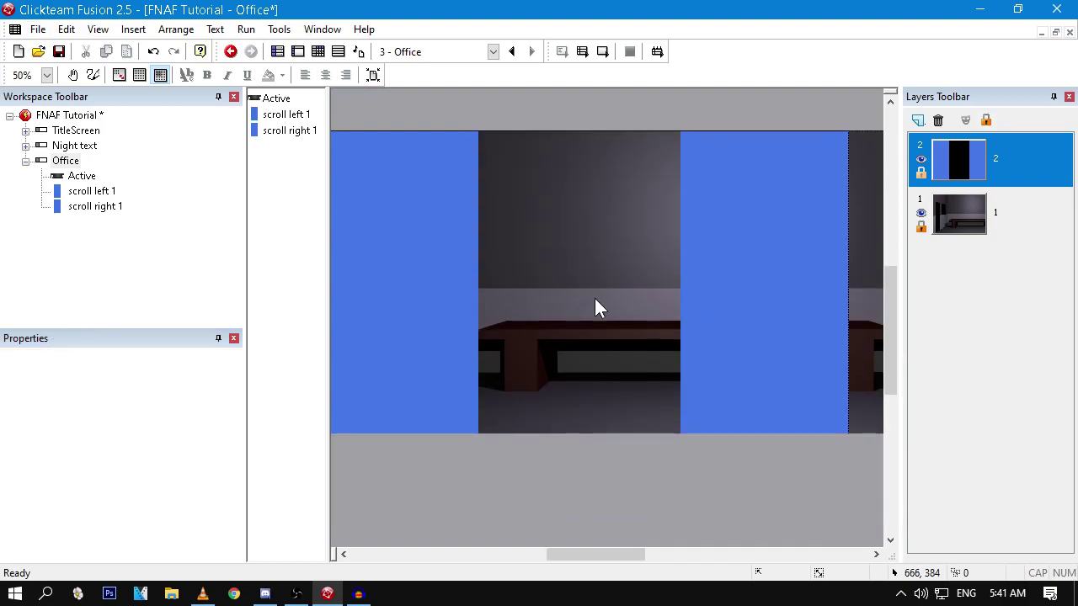
pyautogui.keyDown('ctrl'); pyautogui.scroll(2, 600, 305); pyautogui.keyUp('ctrl')
pyautogui.doubleClick(614, 306)
pyautogui.click(319, 210)
pyautogui.doubleClick(318, 210)
pyautogui.click(514, 277)
# Step: Clear the new Active object's picture and fill it with light blue 97B7EF
pyautogui.doubleClick(516, 274)
pyautogui.click(15, 35)
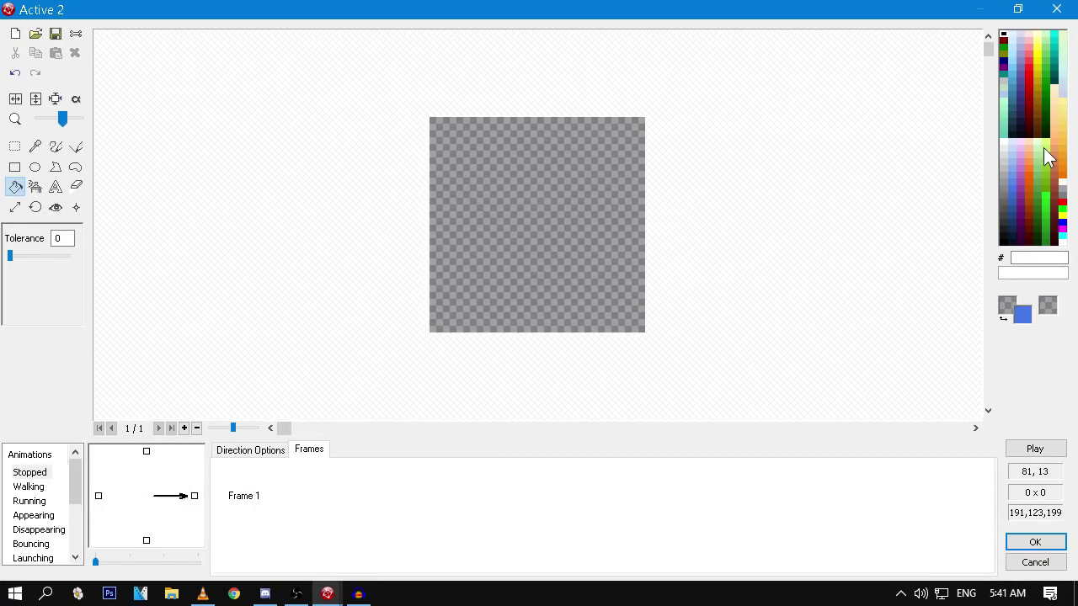
pyautogui.click(1012, 161)
pyautogui.click(558, 214)
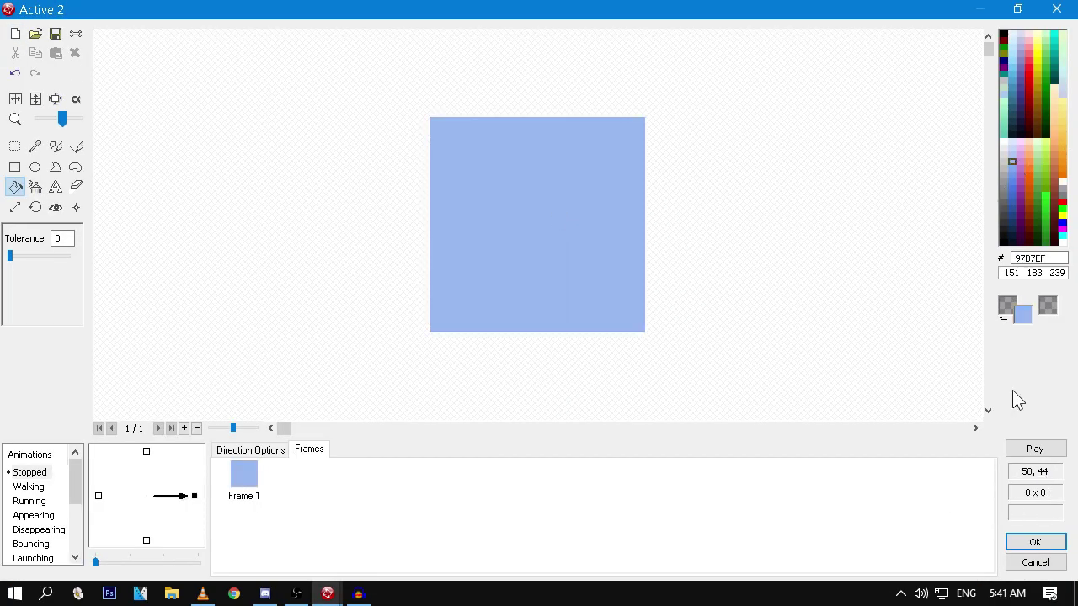
# Step: Draw a filled red FF0000 circle spanning the light blue square and accept the picture
pyautogui.click(34, 167)
pyautogui.click(43, 242)
pyautogui.click(1062, 202)
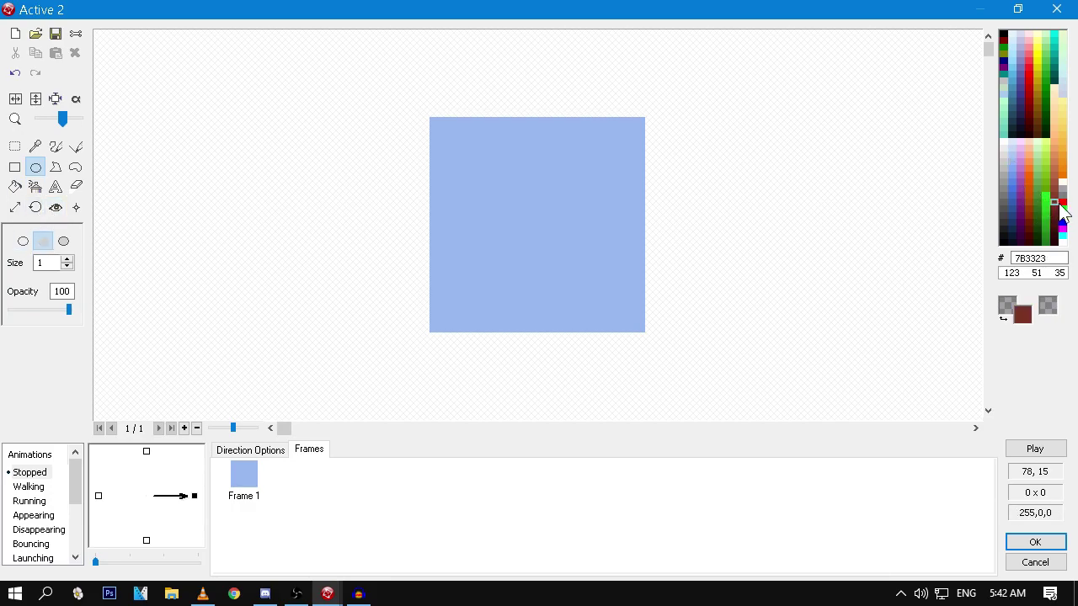
pyautogui.moveTo(443, 120); pyautogui.dragTo(652, 335)
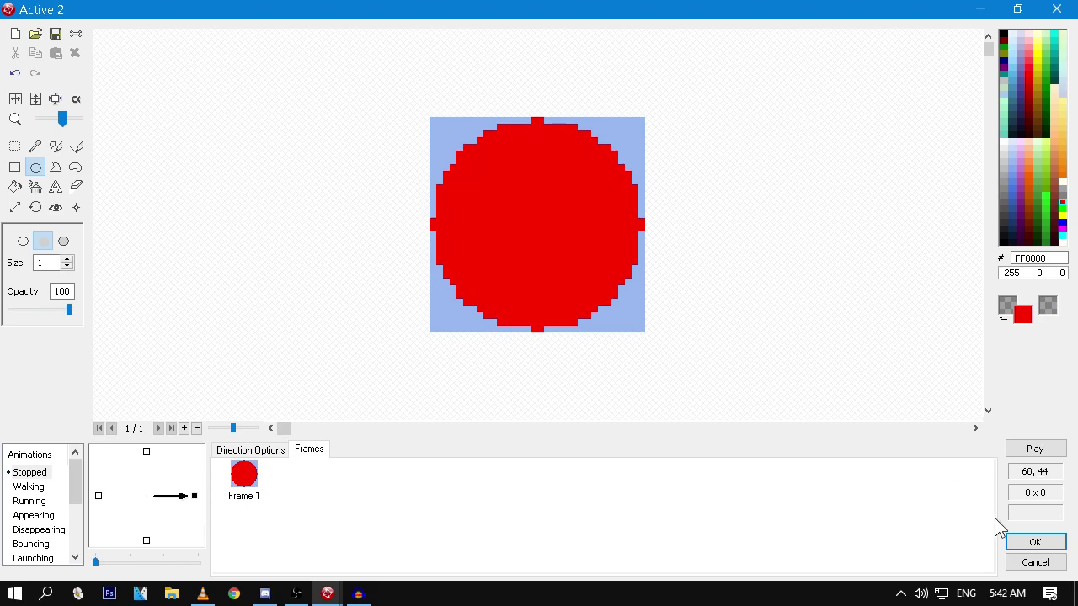
pyautogui.click(1014, 535)
# Step: Rename the red circle object as "scrolling controller"
pyautogui.click(555, 248)
pyautogui.click(543, 281)
pyautogui.press('F2')
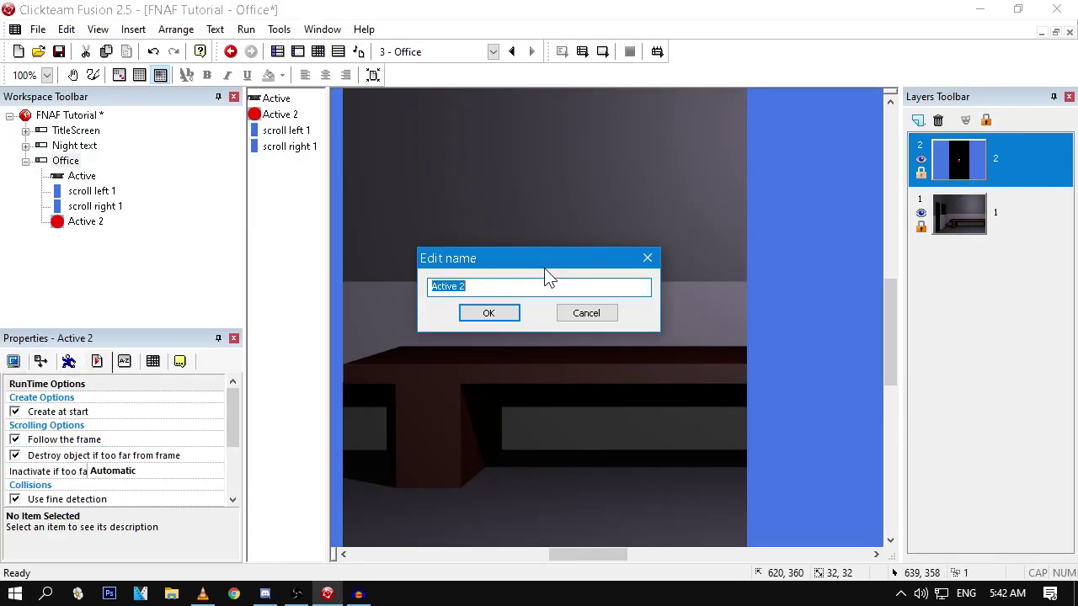
pyautogui.write('sxr')
pyautogui.write('olling controller')
pyautogui.press('Return')
# Step: Try moving the scrolling controller past the right scroll zone to 1420, 360, and undo the move
pyautogui.scroll(2, 548, 277)
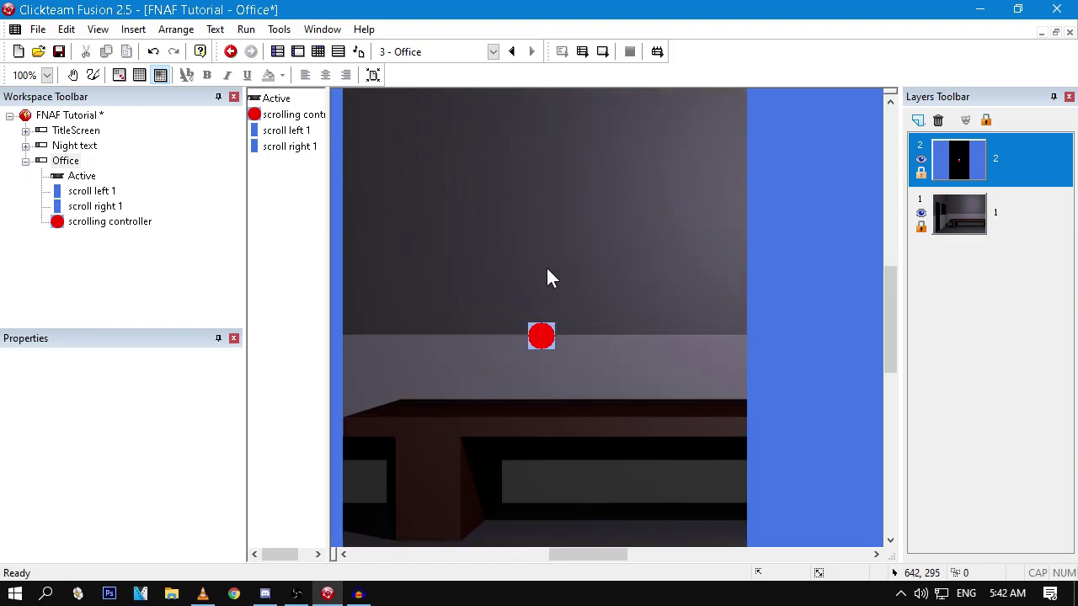
pyautogui.keyDown('ctrl'); pyautogui.scroll(-1, 539, 339); pyautogui.keyUp('ctrl')
pyautogui.moveTo(539, 339); pyautogui.dragTo(370, 273, button='middle')
pyautogui.click(73, 365)
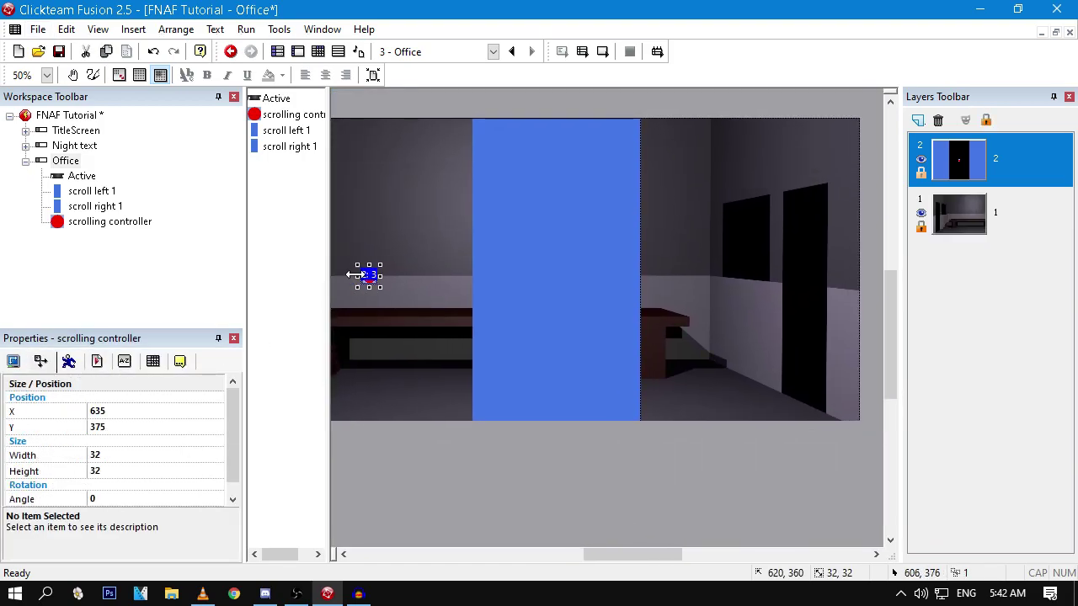
pyautogui.moveTo(688, 275); pyautogui.dragTo(706, 280)
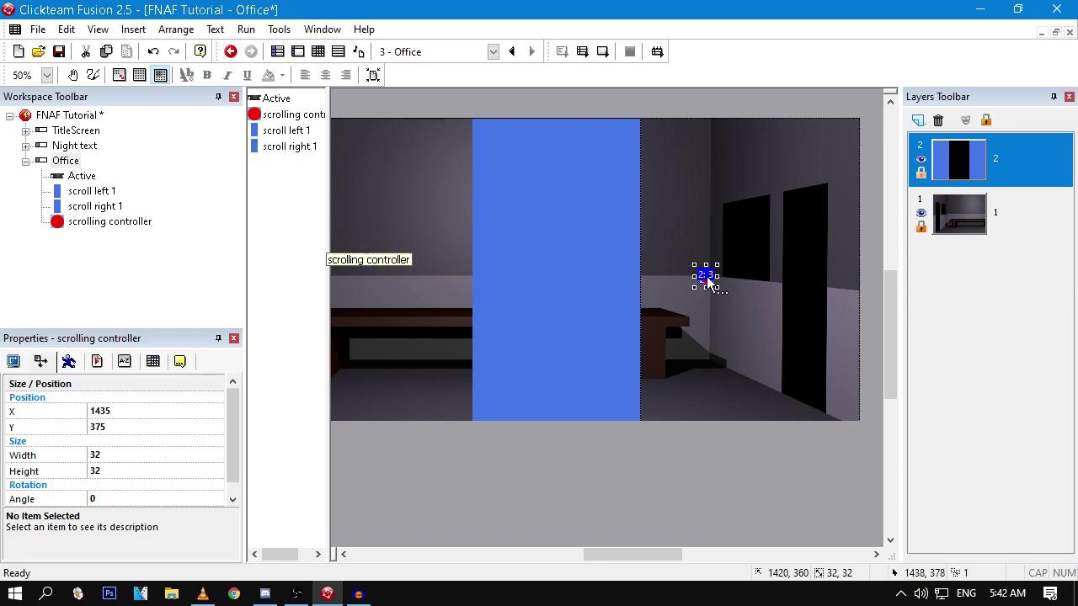
pyautogui.hotkey('ctrl', 'z')
pyautogui.hscroll(-3, 505, 261)
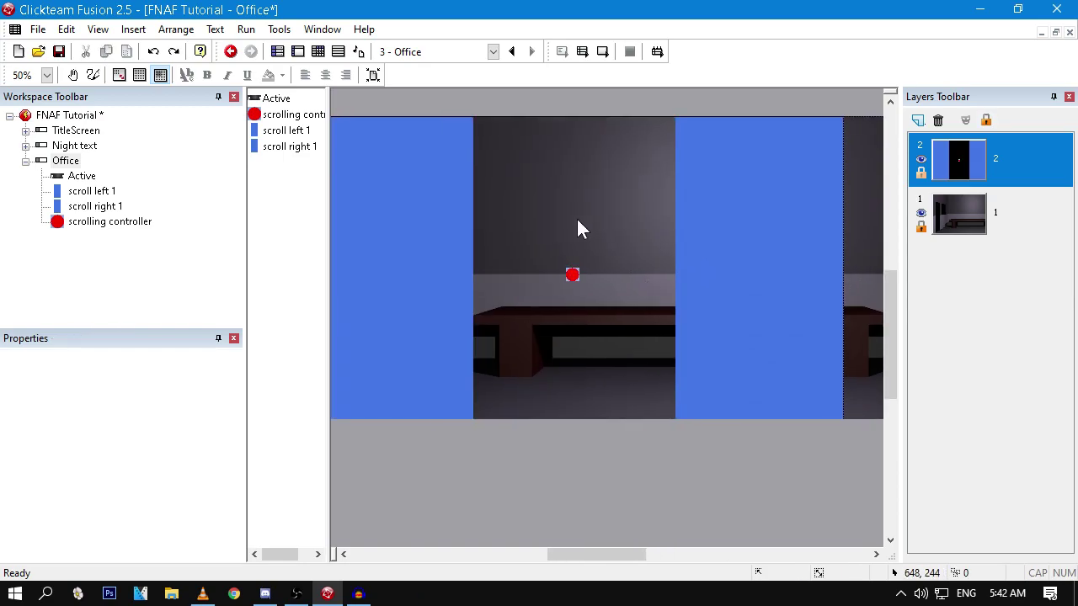
pyautogui.click(838, 268)
pyautogui.click(443, 197)
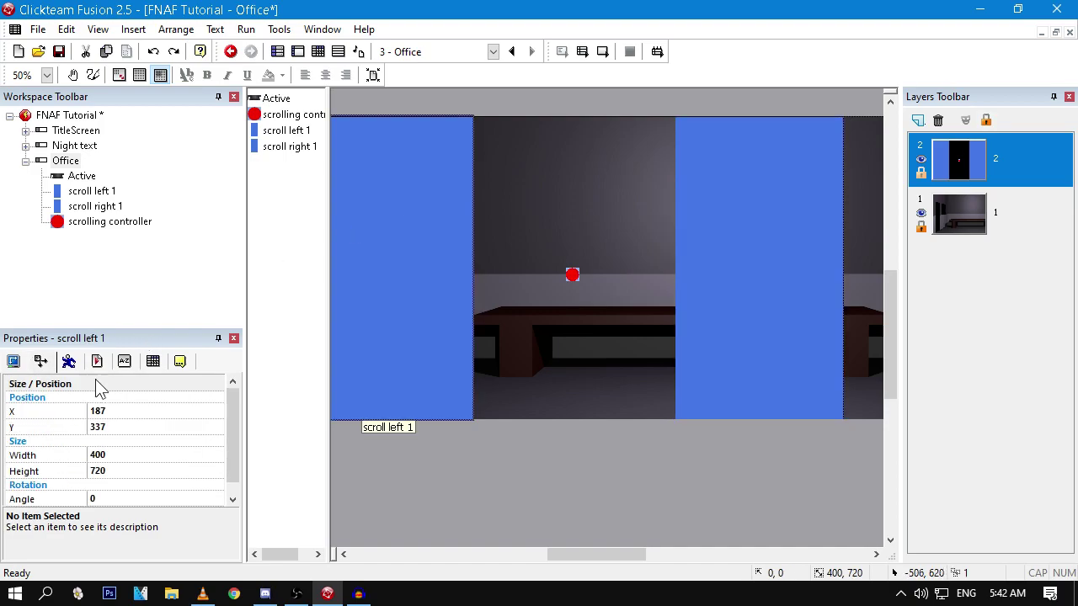
pyautogui.click(96, 361)
pyautogui.click(572, 275)
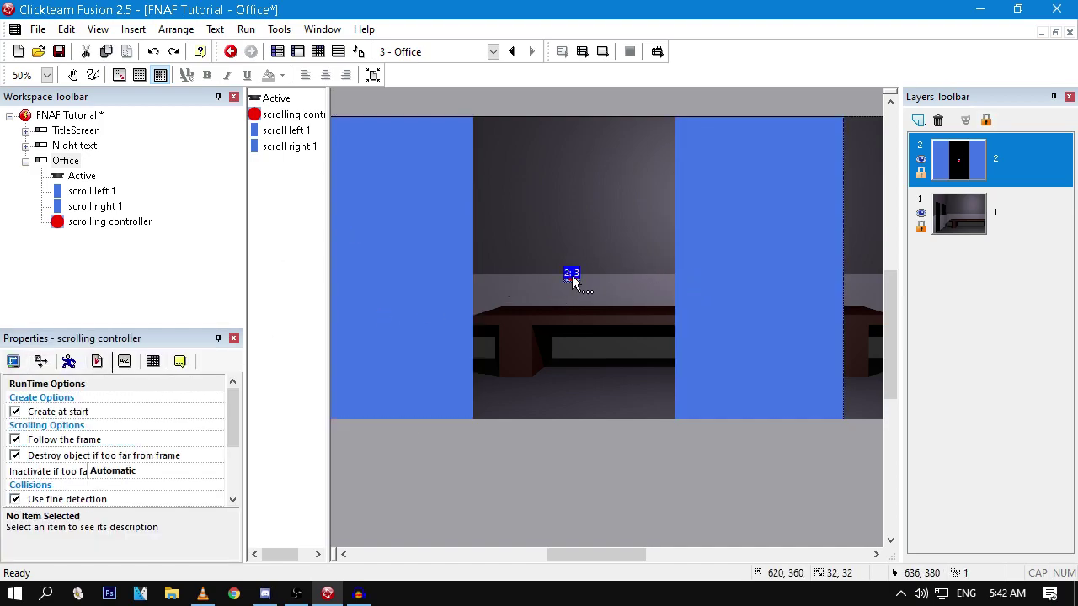
# Step: Insert a group of events titled "Scrolling" in the Office frame's events
pyautogui.click(318, 51)
pyautogui.rightClick(260, 131)
pyautogui.moveTo(443, 186)
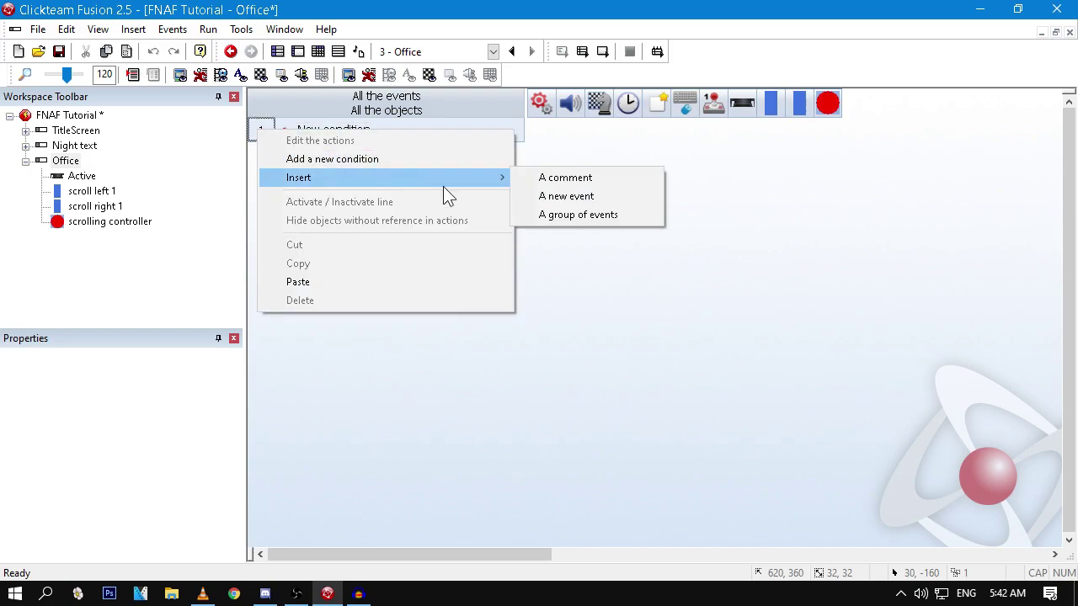
pyautogui.click(583, 216)
pyautogui.write('s')
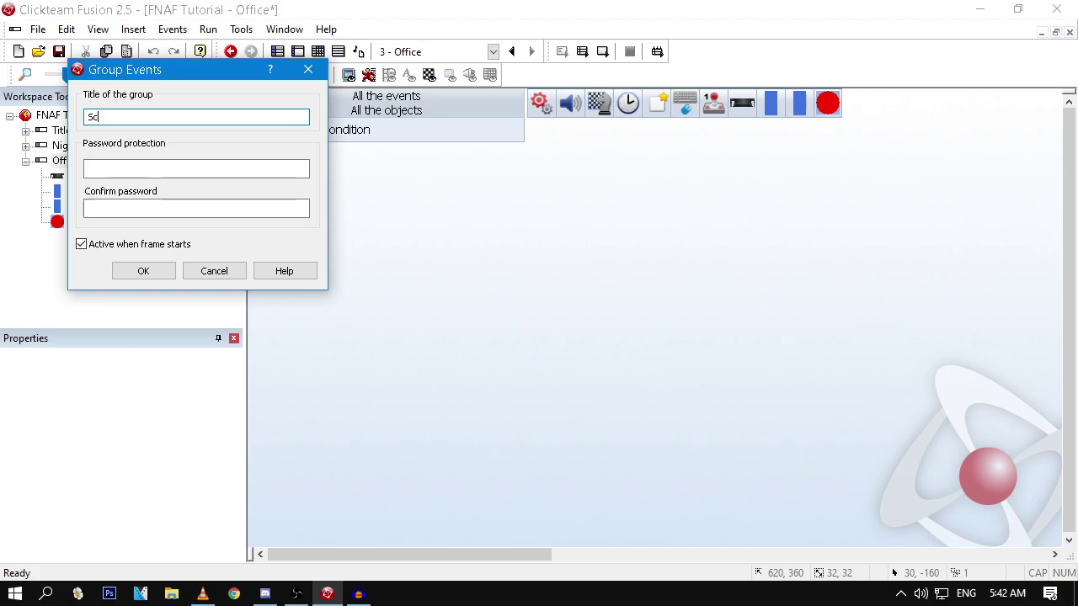
pyautogui.write('crolling')
pyautogui.press('Return')
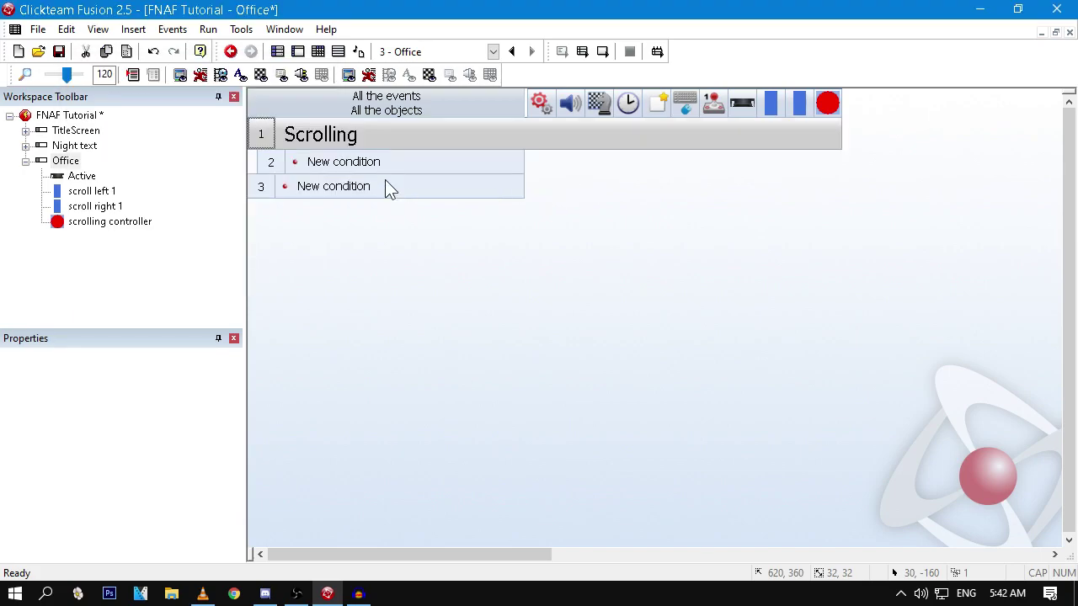
# Step: Add an event to the Scrolling group that checks for the mouse pointer over scroll right 1
pyautogui.doubleClick(333, 170)
pyautogui.click(230, 57)
pyautogui.moveTo(253, 93)
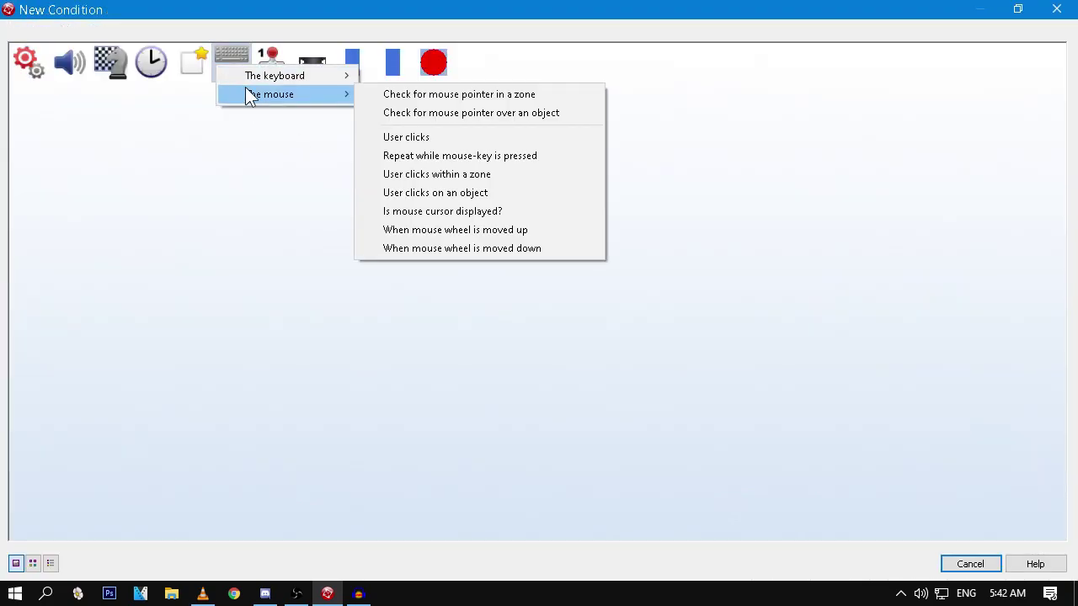
pyautogui.click(422, 112)
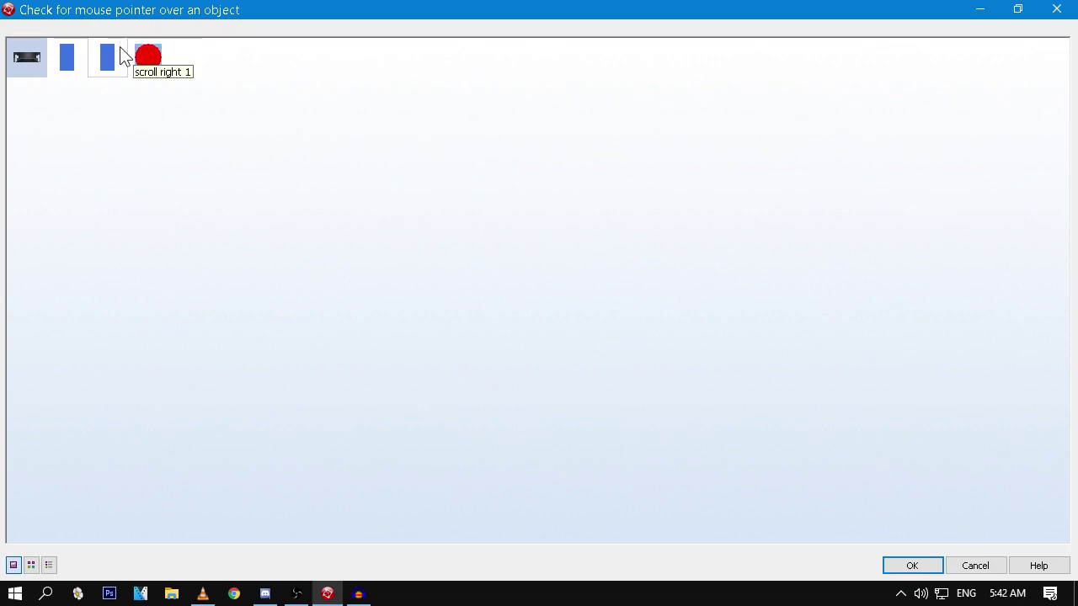
pyautogui.click(114, 52)
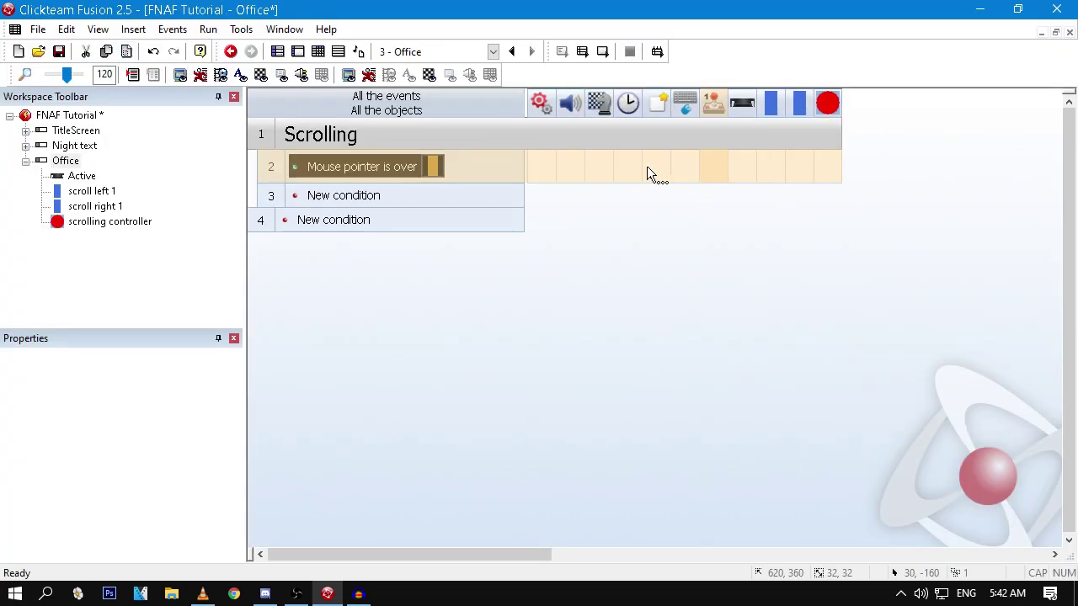
# Step: Add an Always event to the Scrolling group, above the mouse pointer event
pyautogui.doubleClick(323, 193)
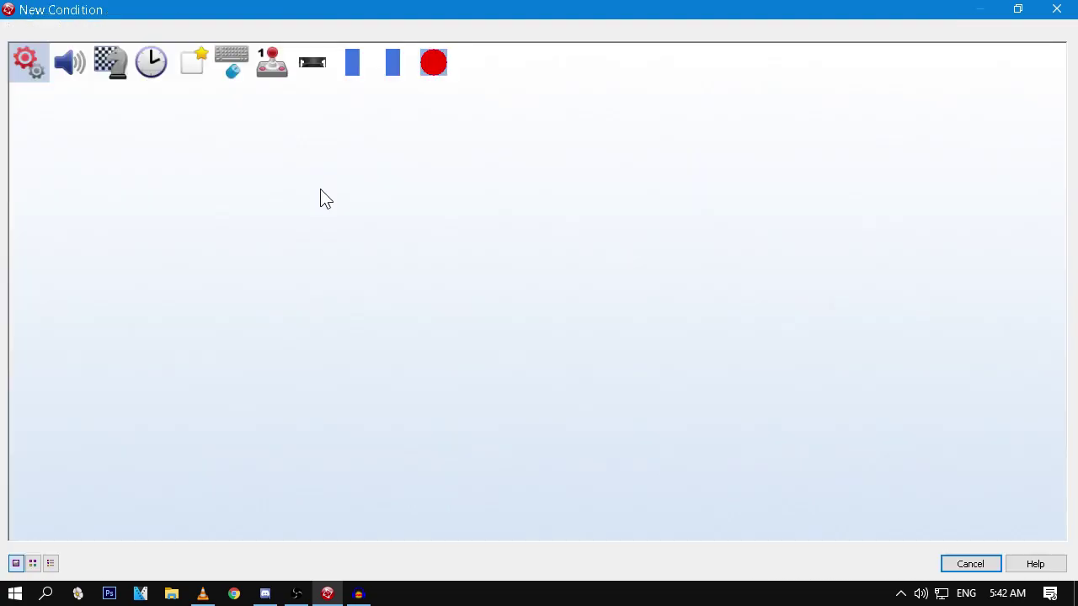
pyautogui.click(35, 67)
pyautogui.click(79, 77)
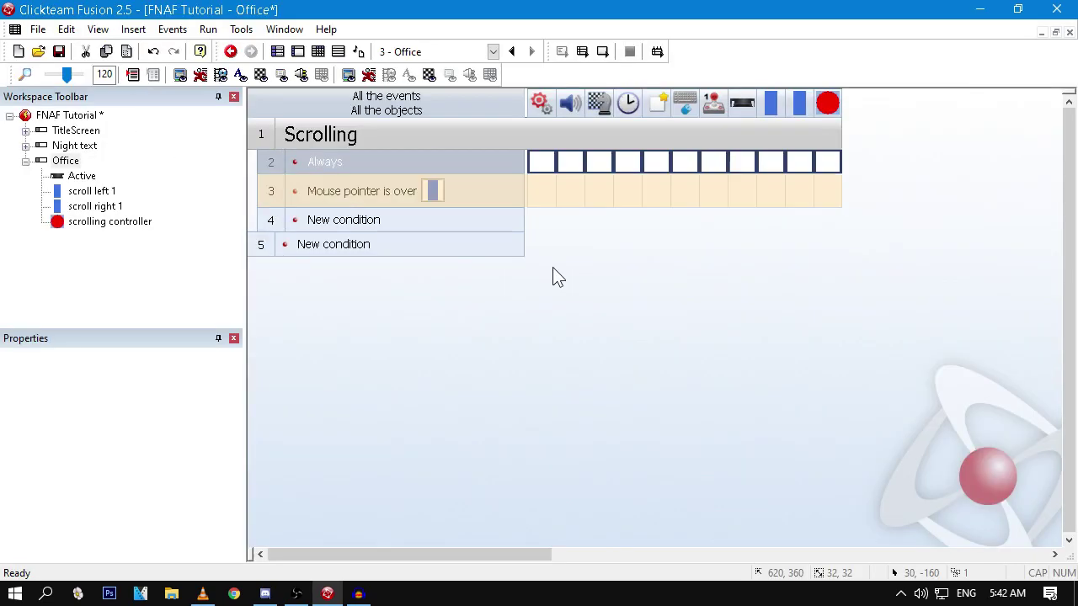
# Step: Give the Always event an action that centers the window position in the frame on the scrolling controller
pyautogui.click(613, 160)
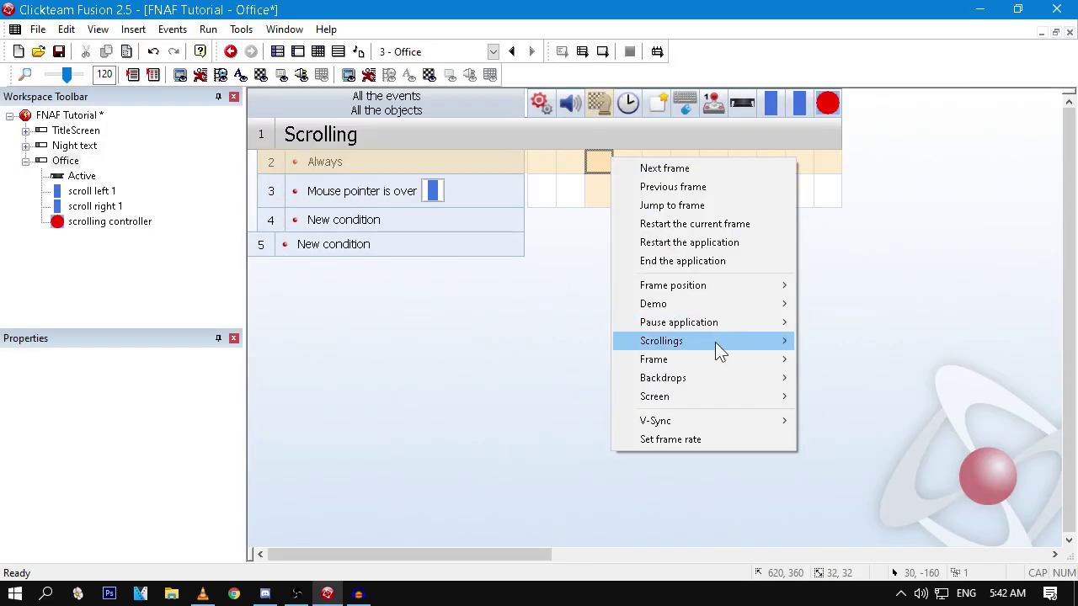
pyautogui.moveTo(715, 342)
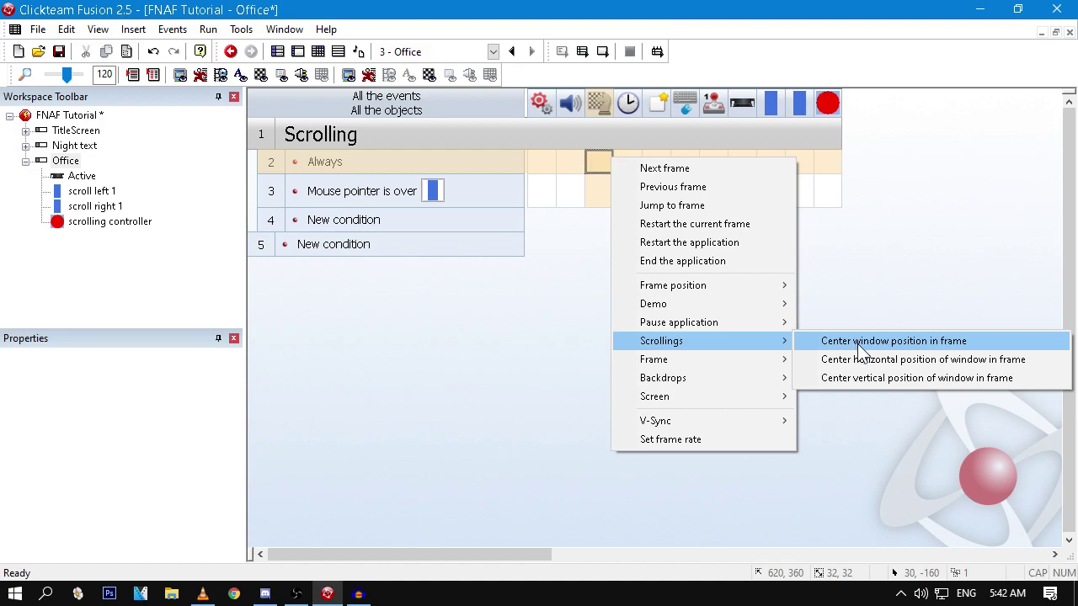
pyautogui.click(860, 344)
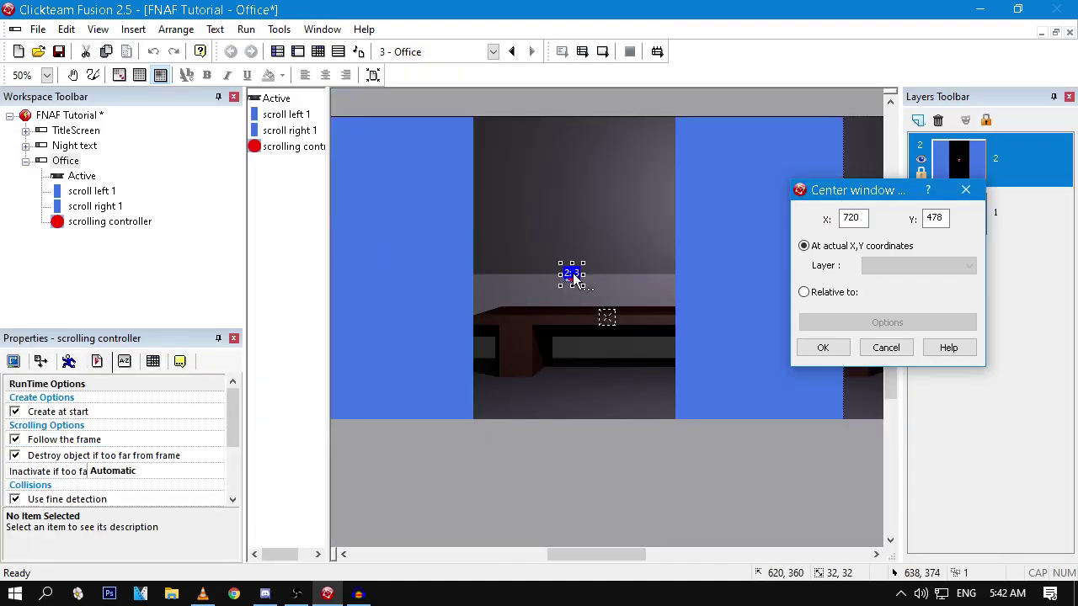
pyautogui.click(573, 273)
pyautogui.click(826, 349)
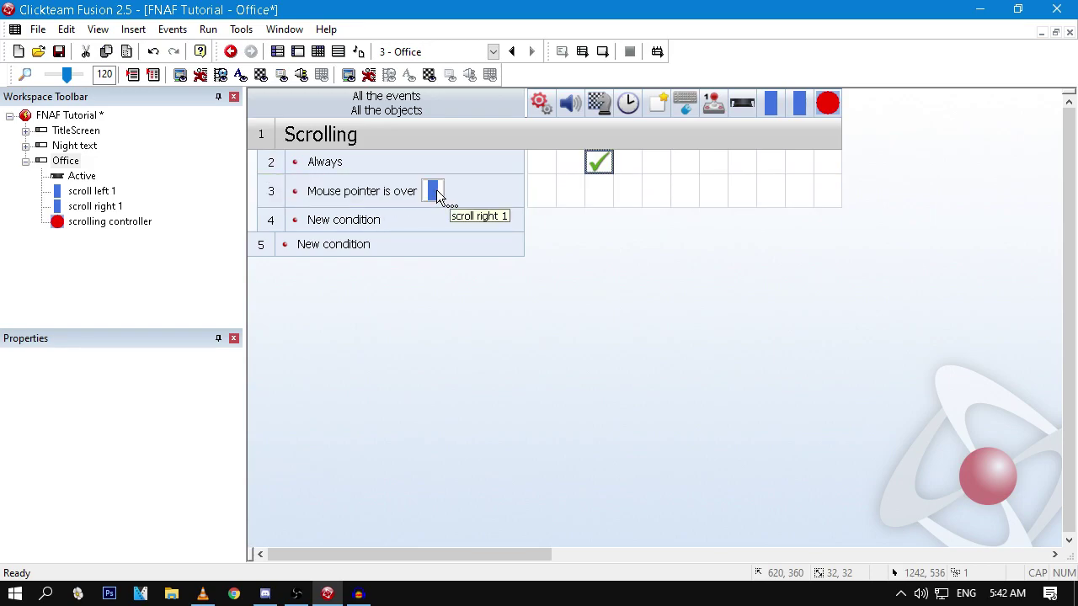
# Step: For the scroll right 1 event, set the scrolling controller's X coordinate to X( "scrolling controller" )+5
pyautogui.rightClick(832, 199)
pyautogui.moveTo(867, 235)
pyautogui.click(680, 264)
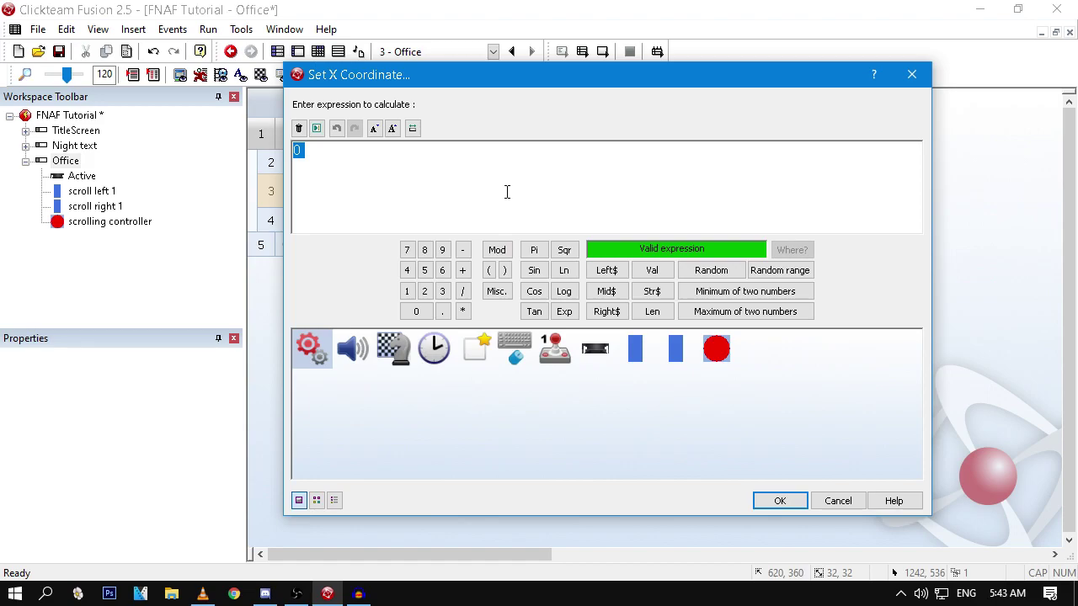
pyautogui.rightClick(717, 347)
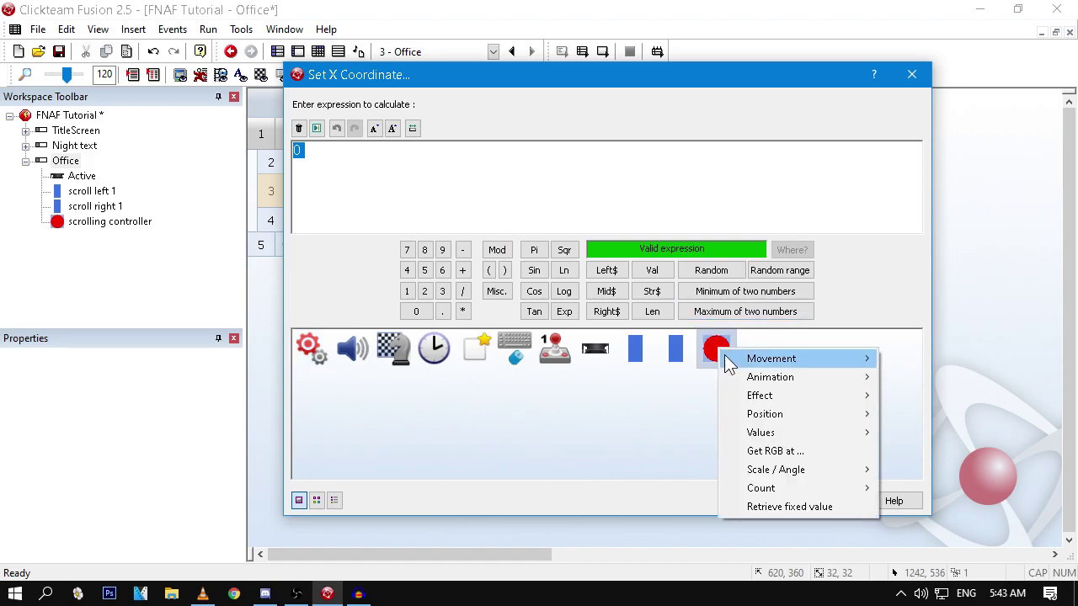
pyautogui.moveTo(772, 417)
pyautogui.click(544, 192)
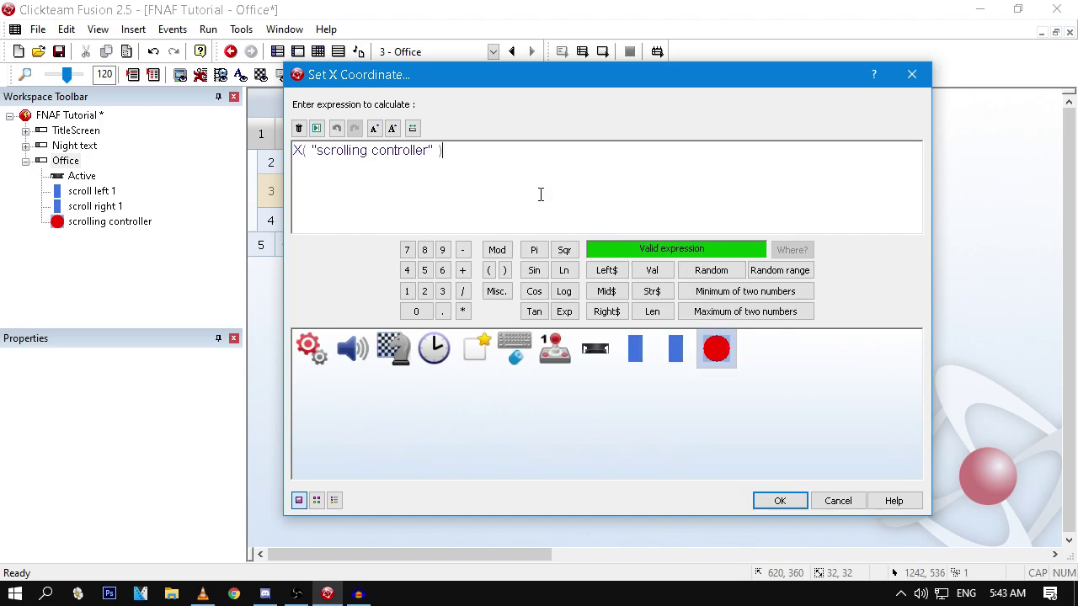
pyautogui.write('+5')
pyautogui.press('Return')
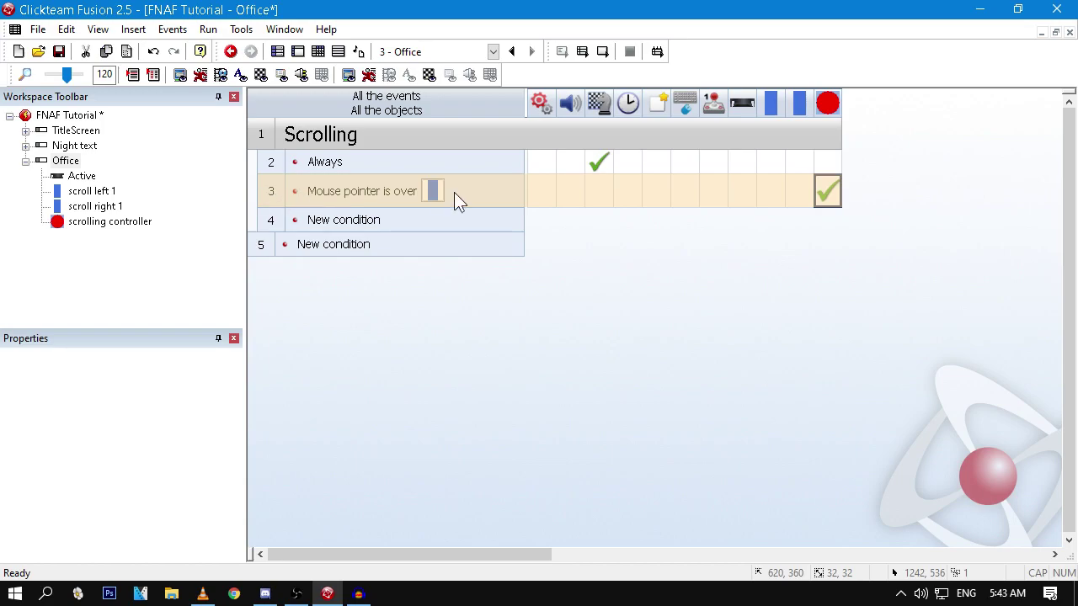
# Step: Duplicate the mouse pointer event and replace the copy's object with scroll left 1
pyautogui.click(265, 192)
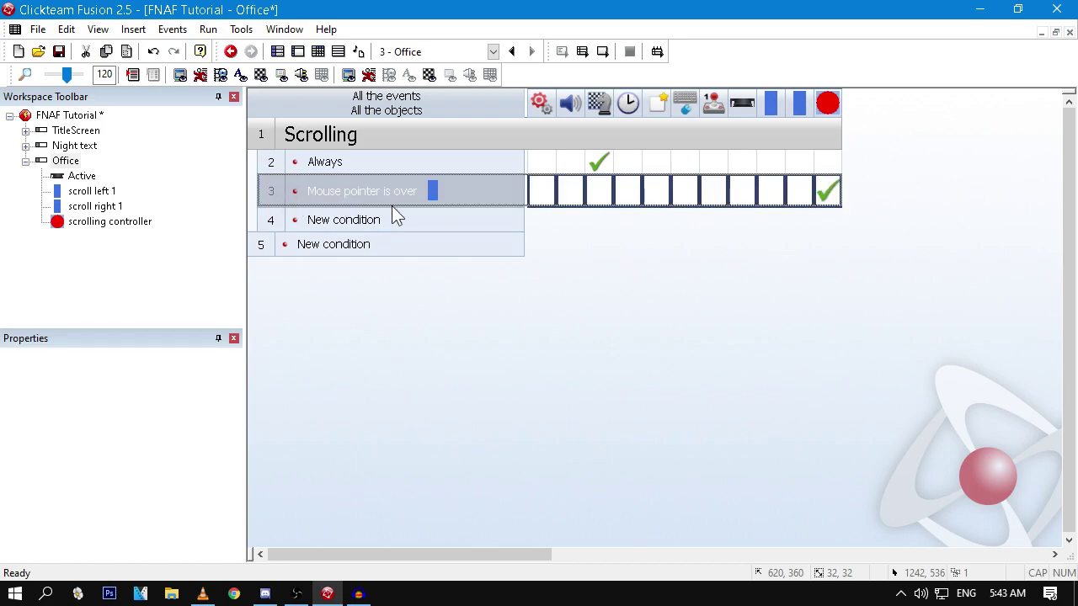
pyautogui.hotkey('ctrl', 'v')
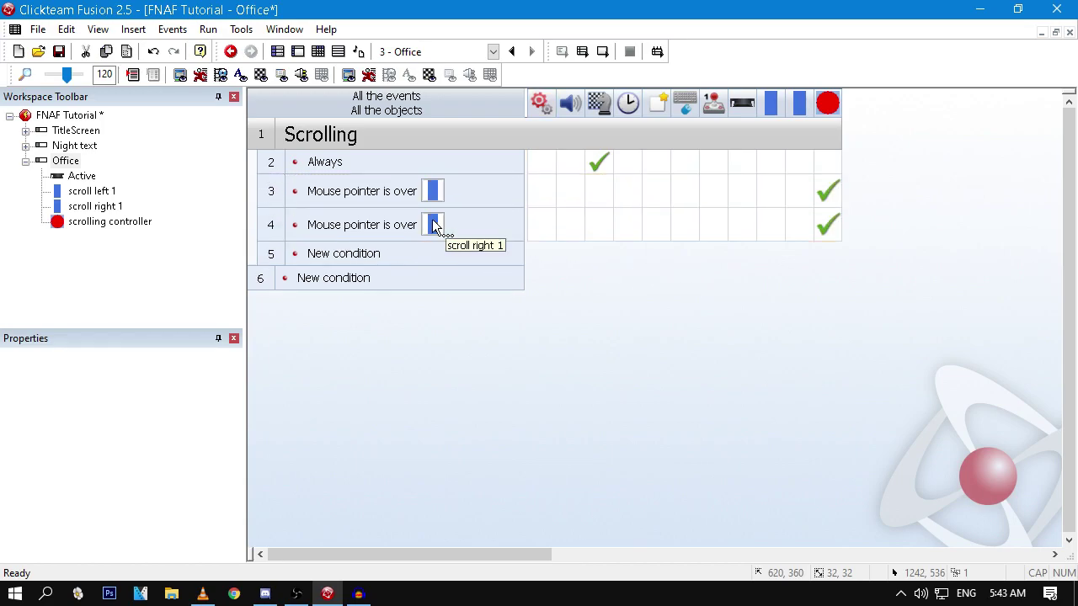
pyautogui.moveTo(776, 109); pyautogui.dragTo(433, 222)
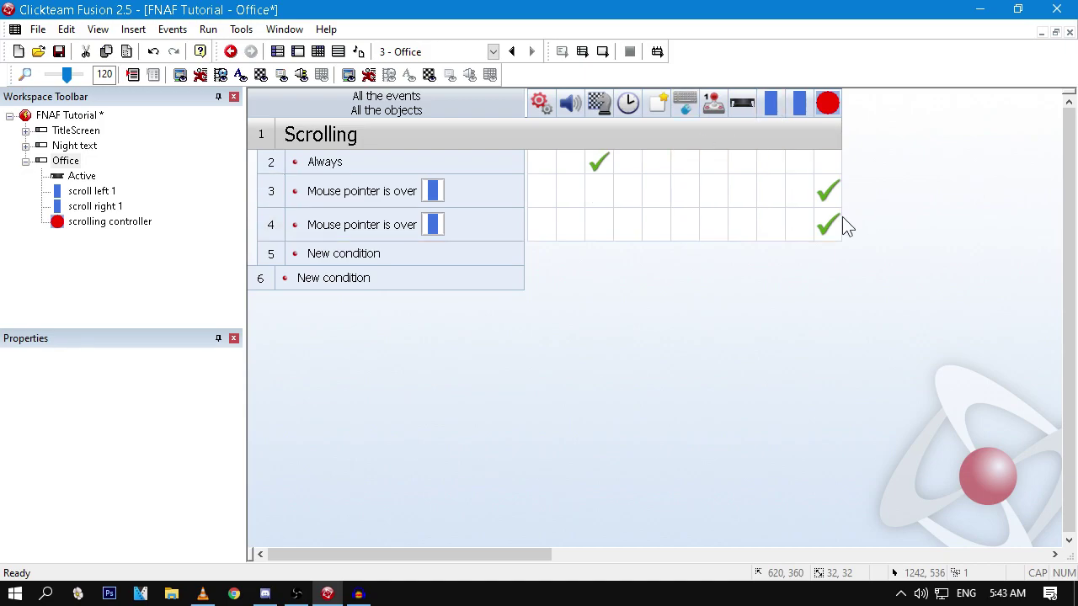
# Step: In the scroll left 1 event, change the X coordinate expression to X( "scrolling controller" ) - 5
pyautogui.rightClick(842, 219)
pyautogui.click(910, 517)
pyautogui.click(453, 172)
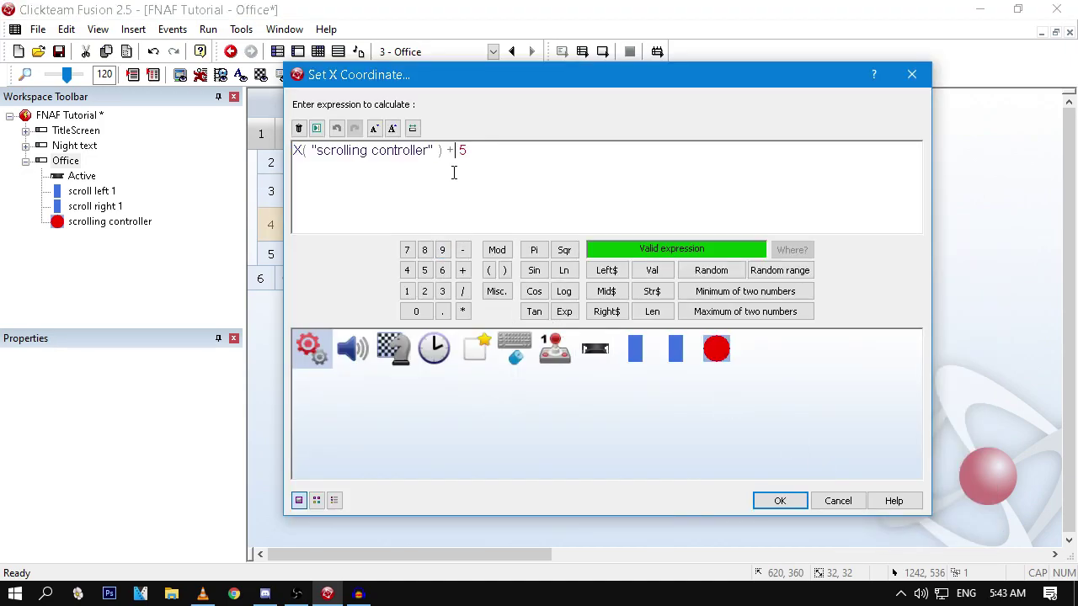
pyautogui.press('BackSpace')
pyautogui.write('-')
pyautogui.press('Return')
# Step: Add an event comparing the scrolling controller's X position as Greater than 1400
pyautogui.click(353, 254)
pyautogui.click(428, 74)
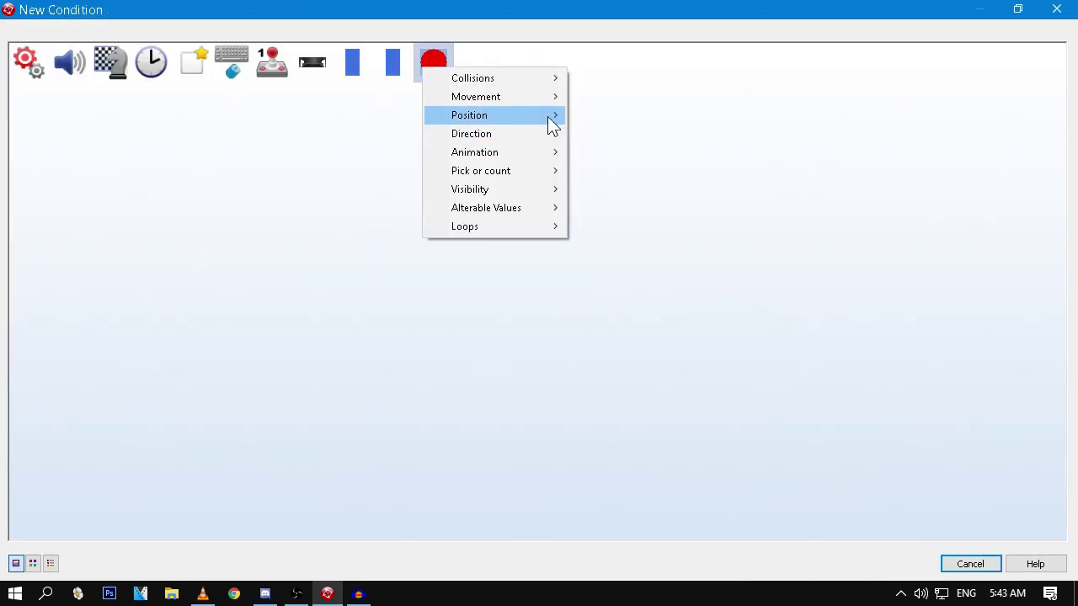
pyautogui.moveTo(549, 118)
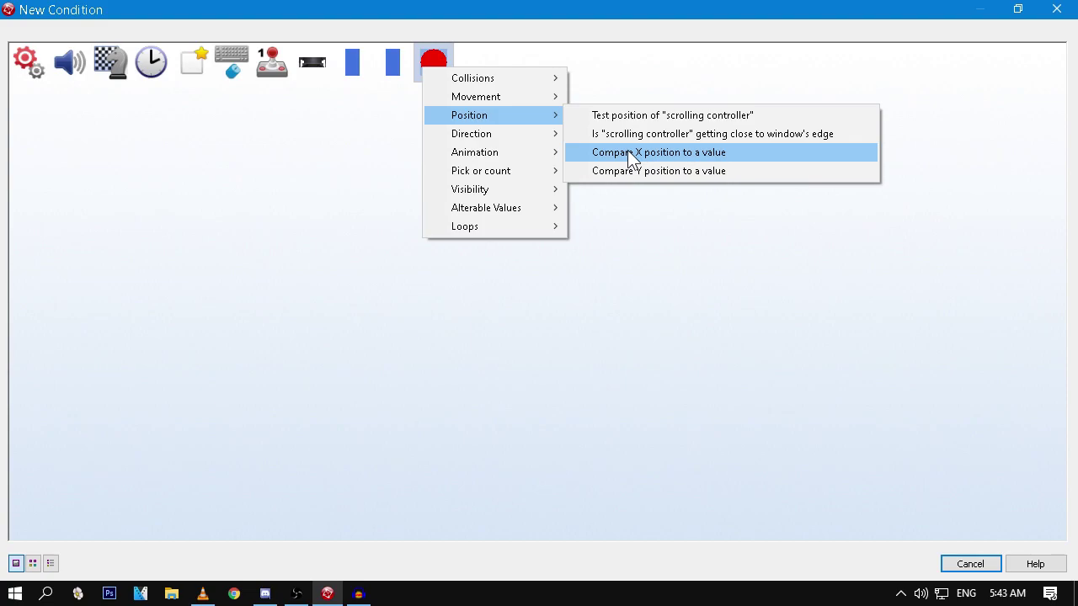
pyautogui.click(632, 155)
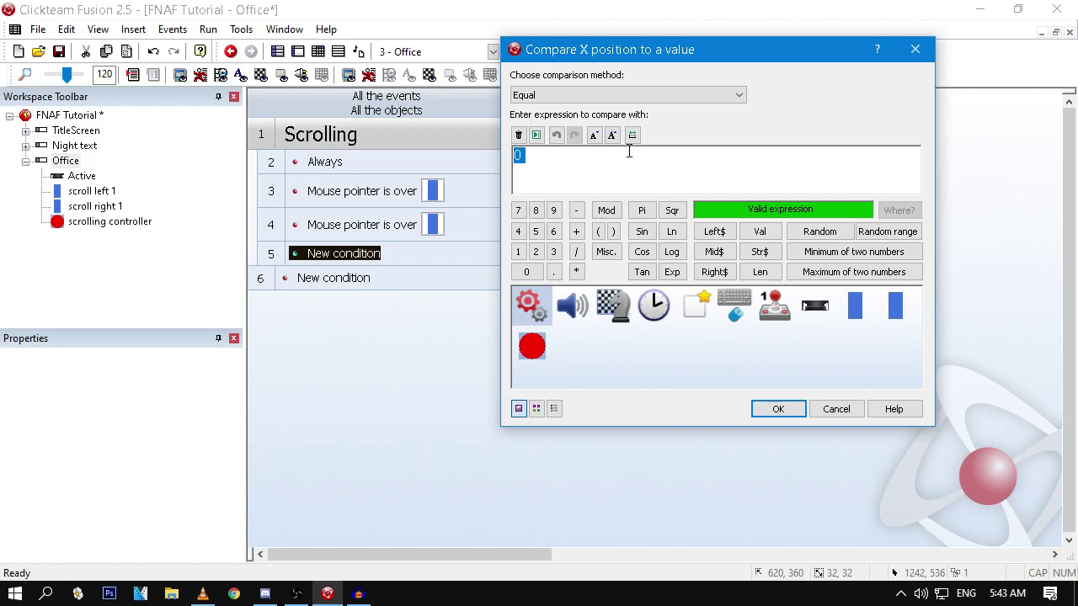
pyautogui.click(556, 97)
pyautogui.click(555, 96)
pyautogui.click(554, 95)
pyautogui.click(579, 165)
pyautogui.press('Return')
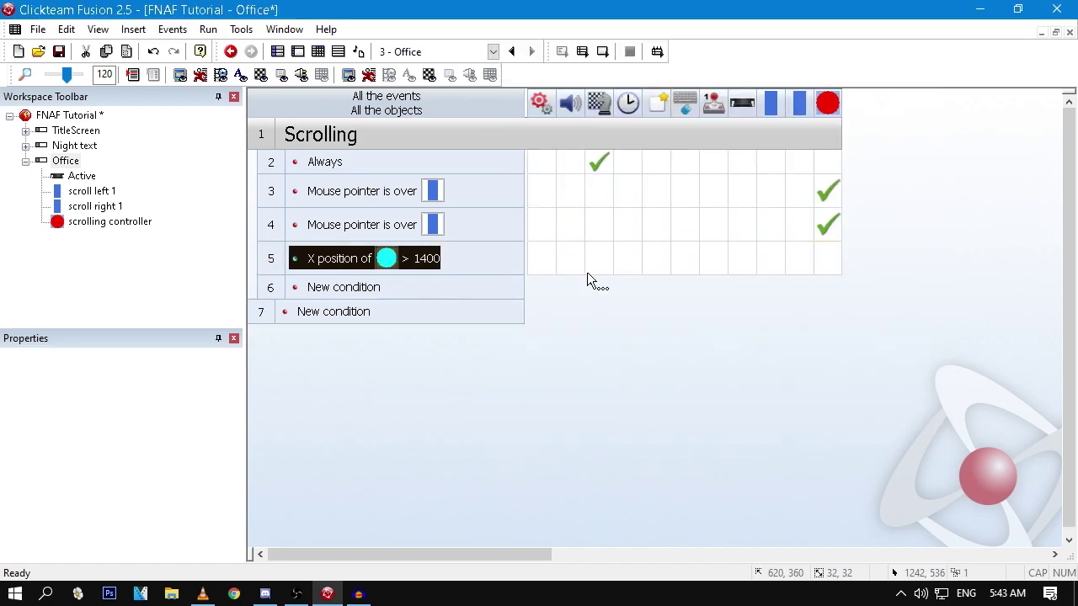
# Step: For the X position > 1400 event, set the scrolling controller's X coordinate to 1400
pyautogui.rightClick(820, 256)
pyautogui.moveTo(855, 287)
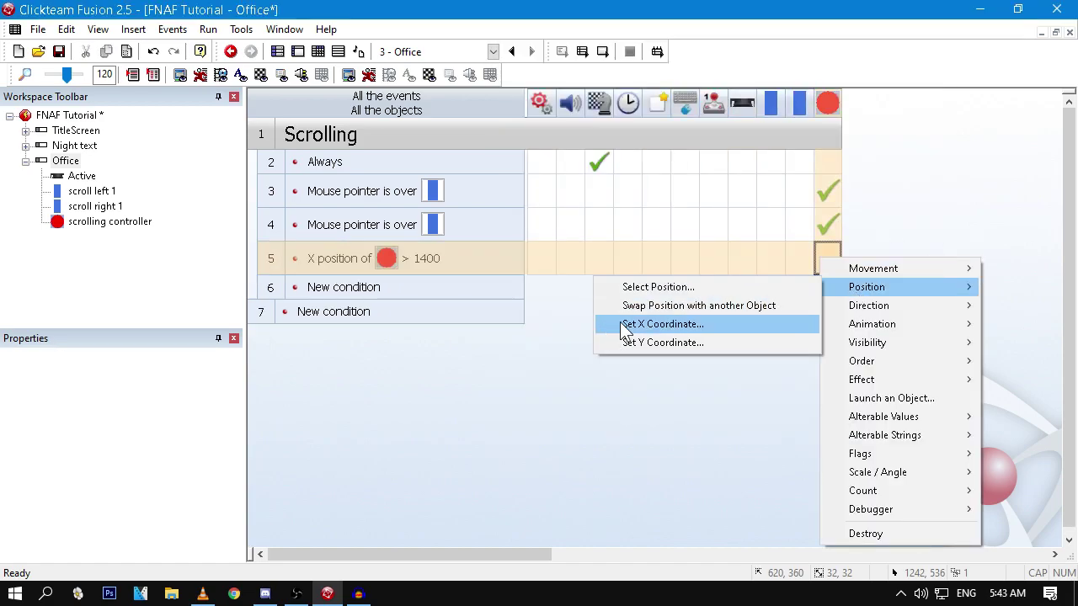
pyautogui.click(620, 322)
pyautogui.write('1400')
pyautogui.press('Return')
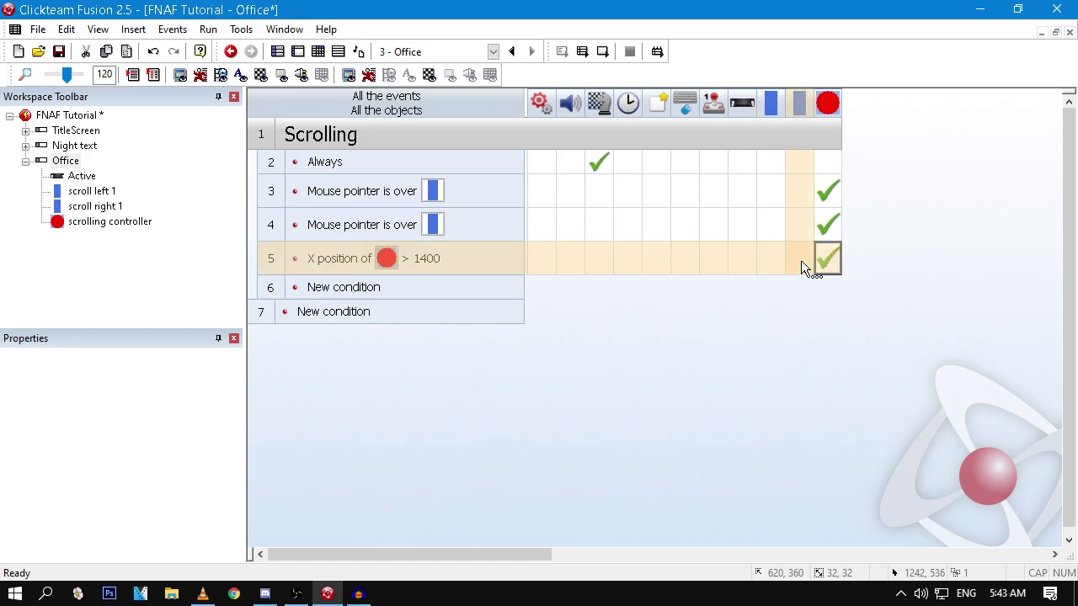
pyautogui.moveTo(828, 260)
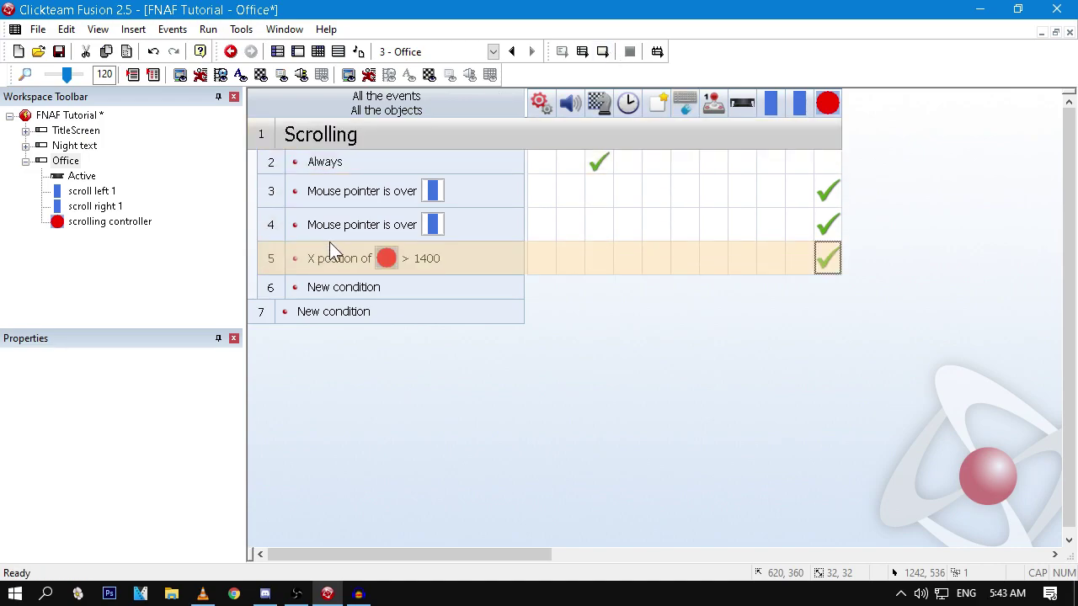
# Step: Duplicate the X position > 1400 event and change the copy's comparison to Lower with the value 600
pyautogui.moveTo(313, 258); pyautogui.dragTo(304, 289)
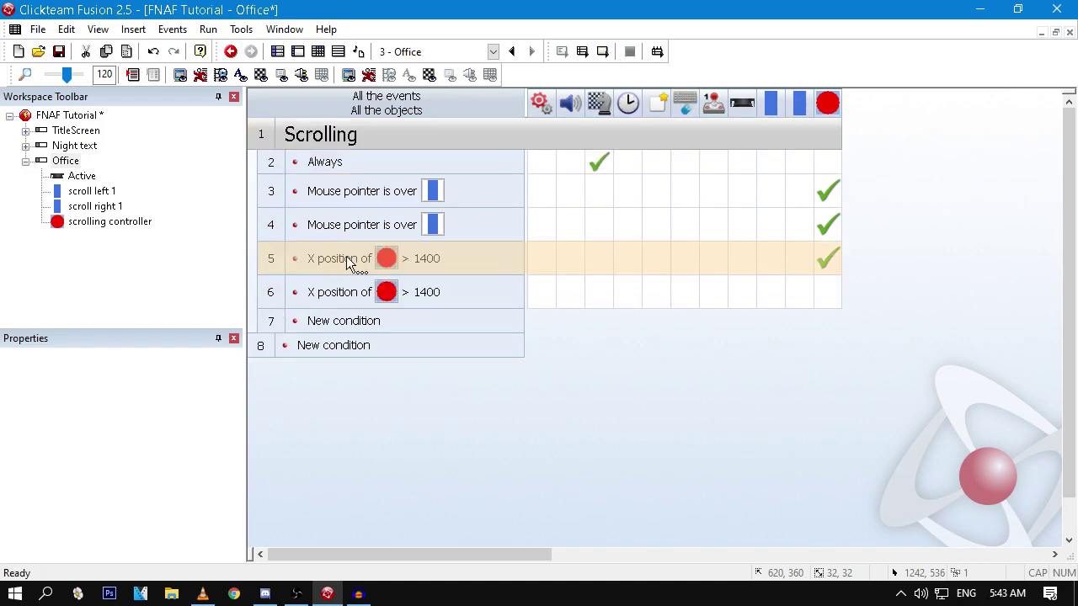
pyautogui.click(325, 291)
pyautogui.doubleClick(325, 291)
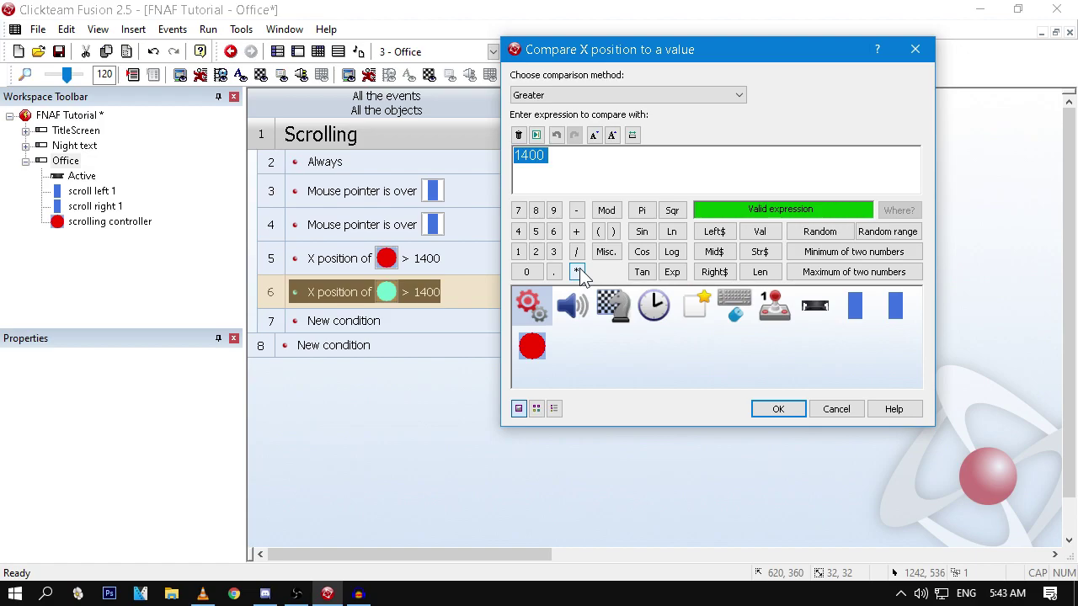
pyautogui.write('600')
pyautogui.click(527, 94)
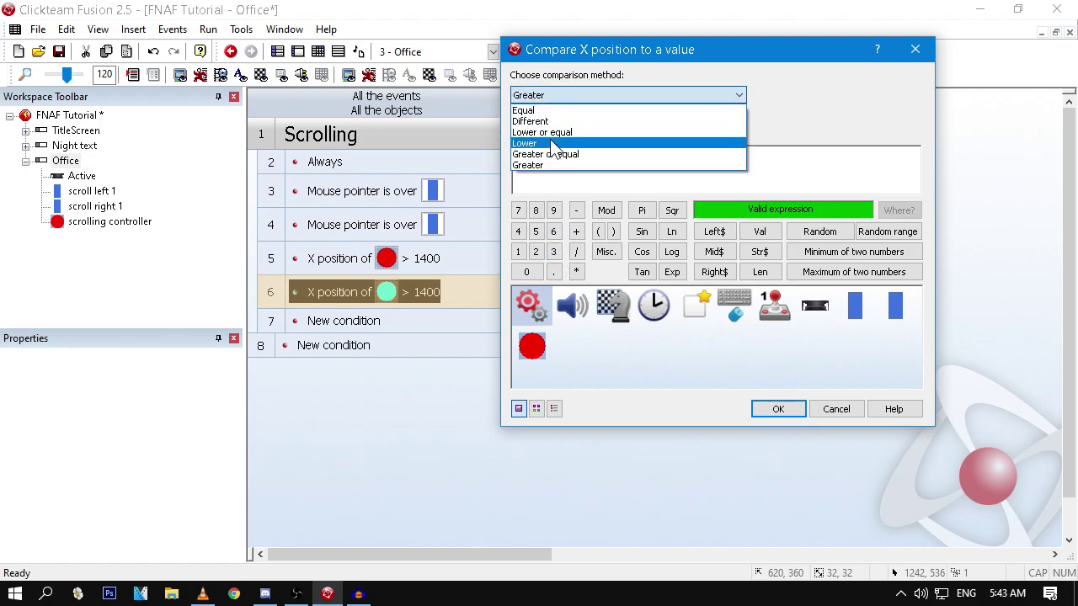
pyautogui.click(539, 135)
pyautogui.click(778, 408)
# Step: In the X position < 600 event, set the scrolling controller's X coordinate to 600
pyautogui.rightClick(840, 294)
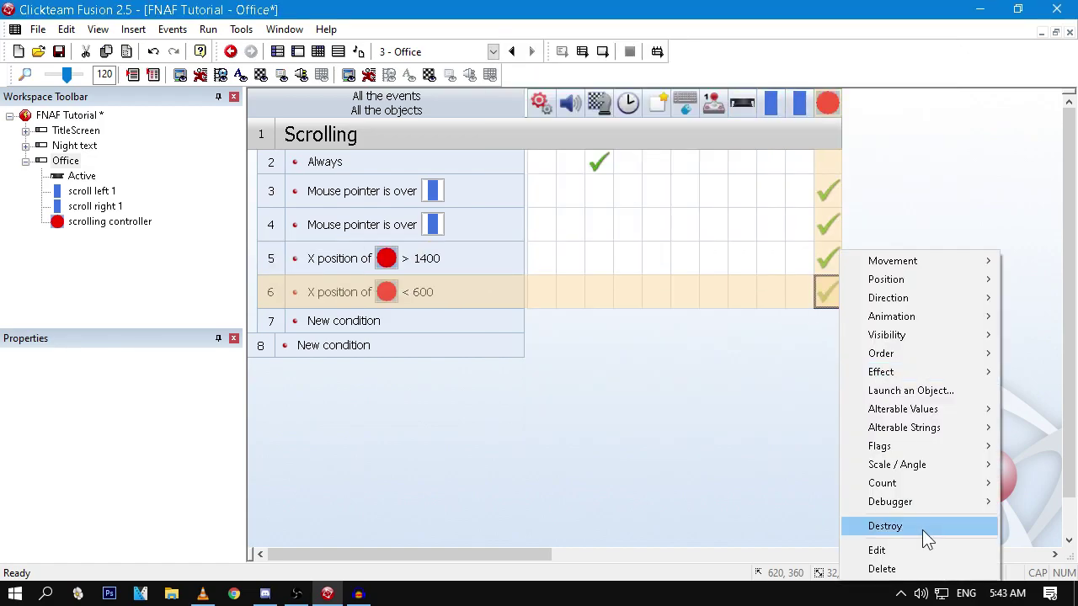
pyautogui.click(931, 549)
pyautogui.write('600')
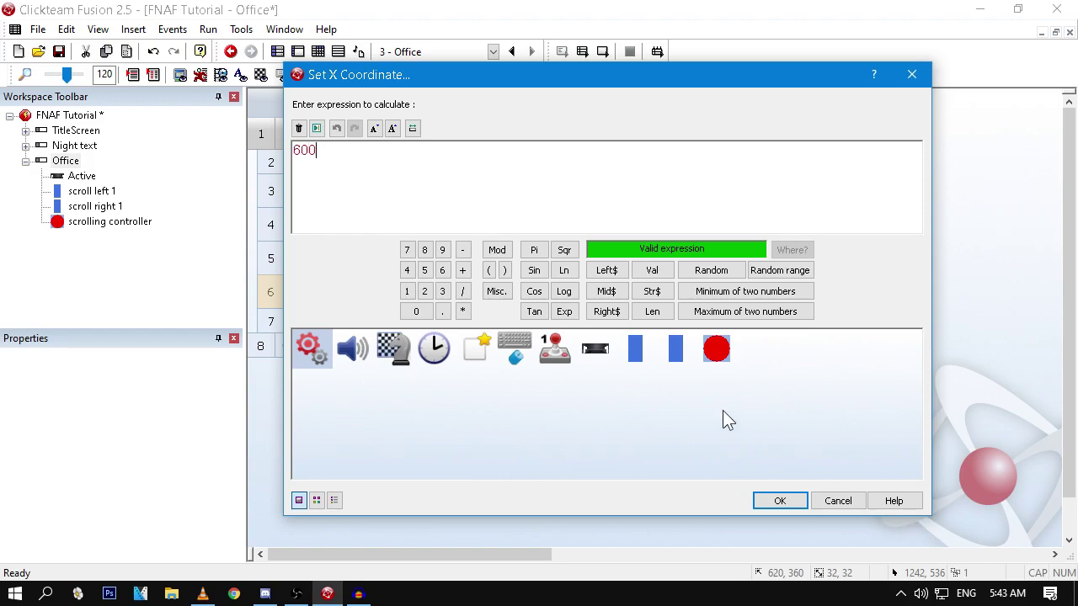
pyautogui.press('Return')
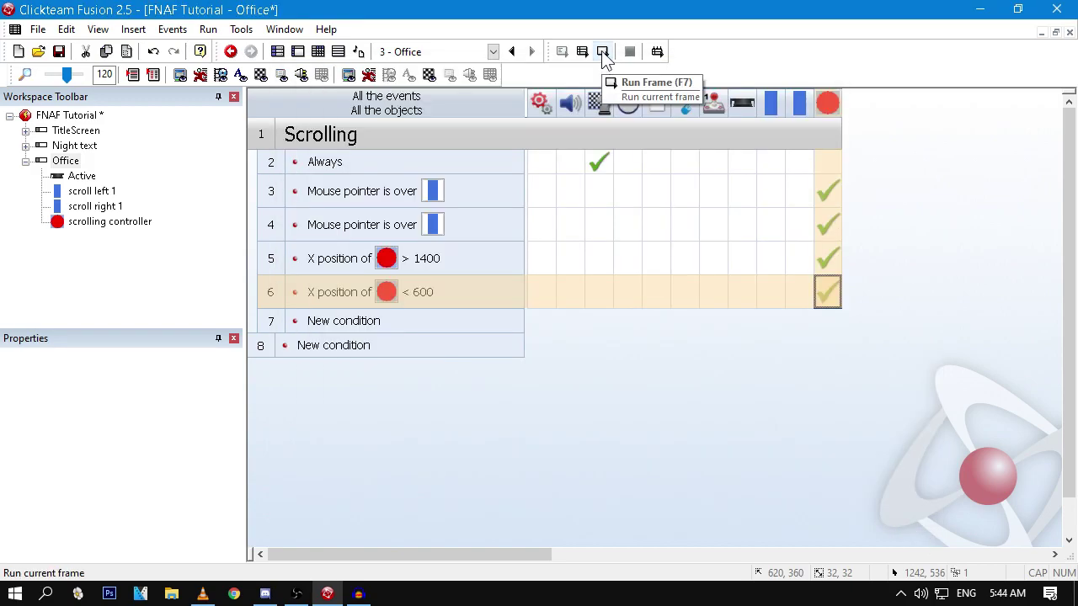
# Step: Run the Office frame to test scrolling in both directions, and close the test run
pyautogui.click(603, 54)
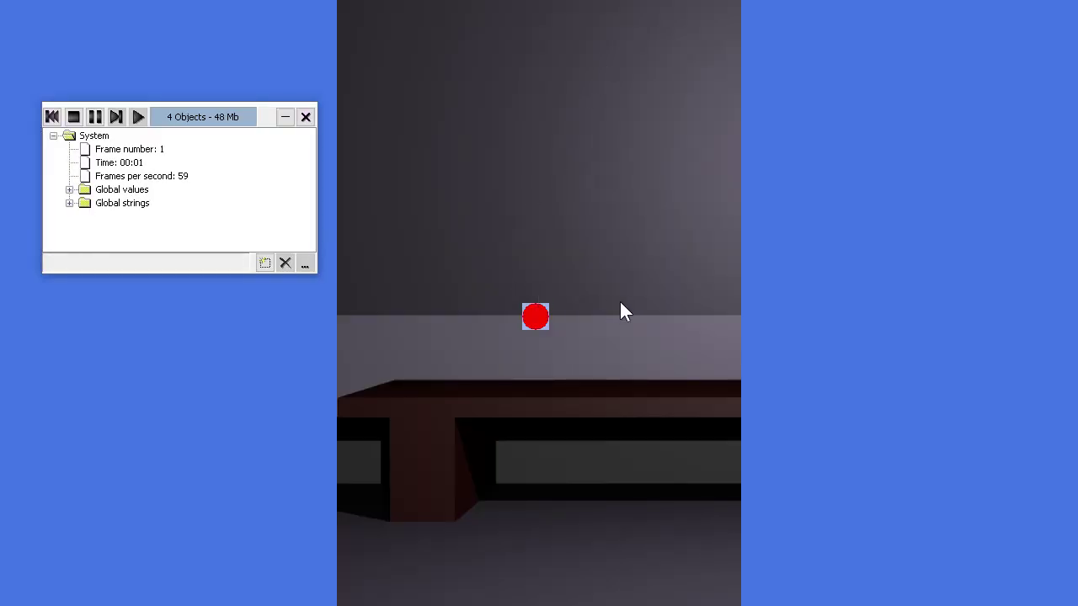
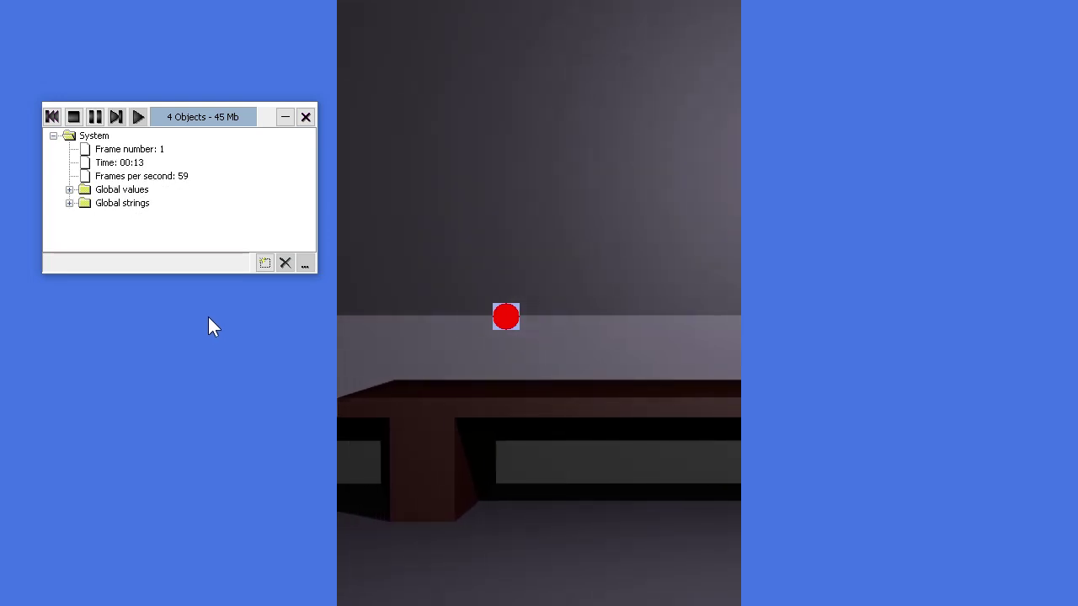
pyautogui.click(311, 136)
pyautogui.click(307, 117)
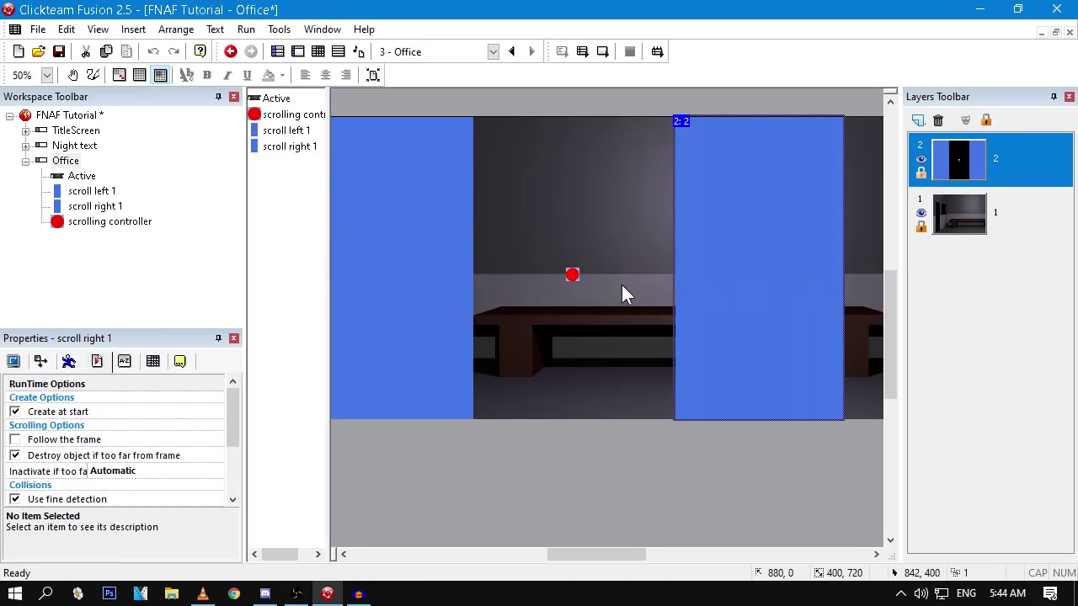
# Step: Turn off Visible at start for scroll right 1, scroll left 1 and the scrolling controller together
pyautogui.keyDown('shift'); pyautogui.click(433, 272); pyautogui.keyUp('shift')
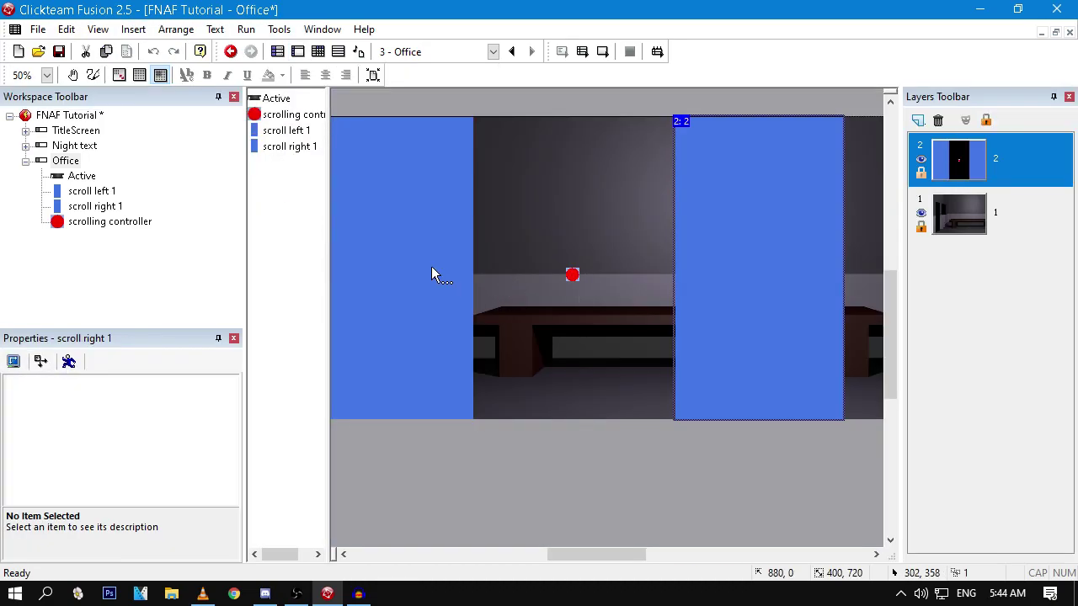
pyautogui.keyDown('shift'); pyautogui.click(572, 276); pyautogui.keyUp('shift')
pyautogui.click(40, 361)
pyautogui.click(15, 400)
pyautogui.moveTo(449, 412); pyautogui.dragTo(458, 412)
pyautogui.moveTo(412, 179); pyautogui.dragTo(404, 180)
pyautogui.click(558, 302)
pyautogui.click(573, 275)
pyautogui.click(481, 271)
pyautogui.click(591, 237)
pyautogui.click(556, 181)
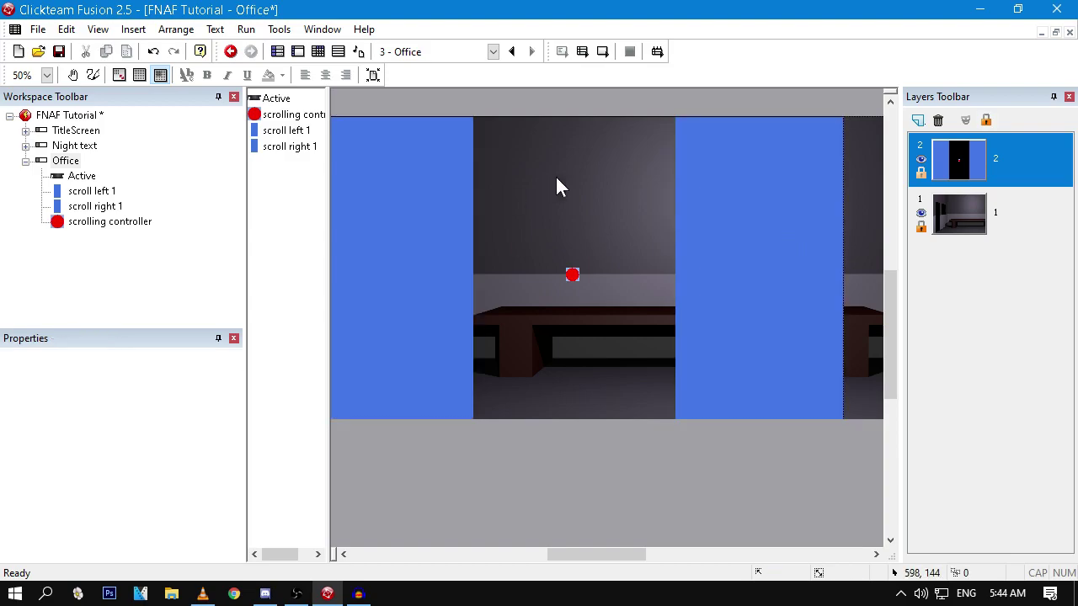
# Step: Run the Office frame again to check scrolling with the helper objects hidden, and return to the frame editor
pyautogui.click(603, 52)
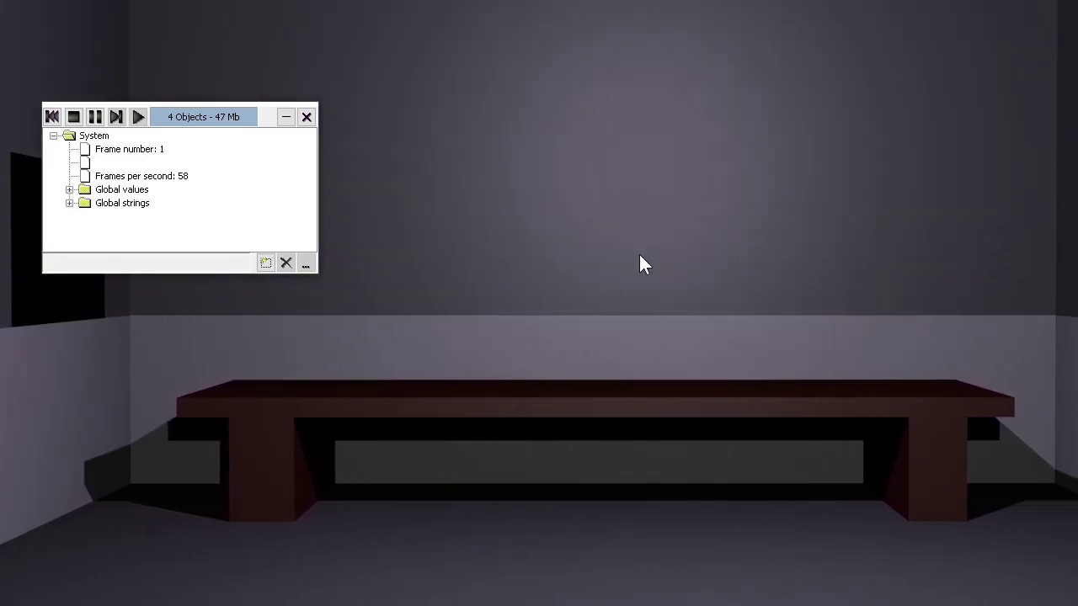
pyautogui.hotkey('alt', 'F4')
pyautogui.click(694, 211)
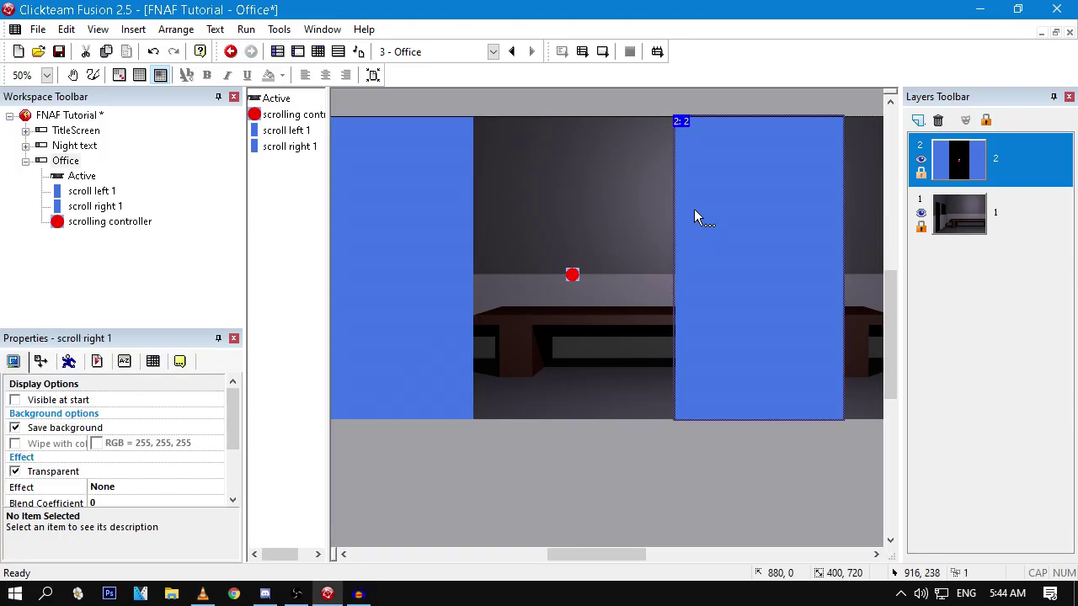
# Step: Clone scroll left 1 and place the copy exactly over the original at position 0, 0
pyautogui.rightClick(529, 189)
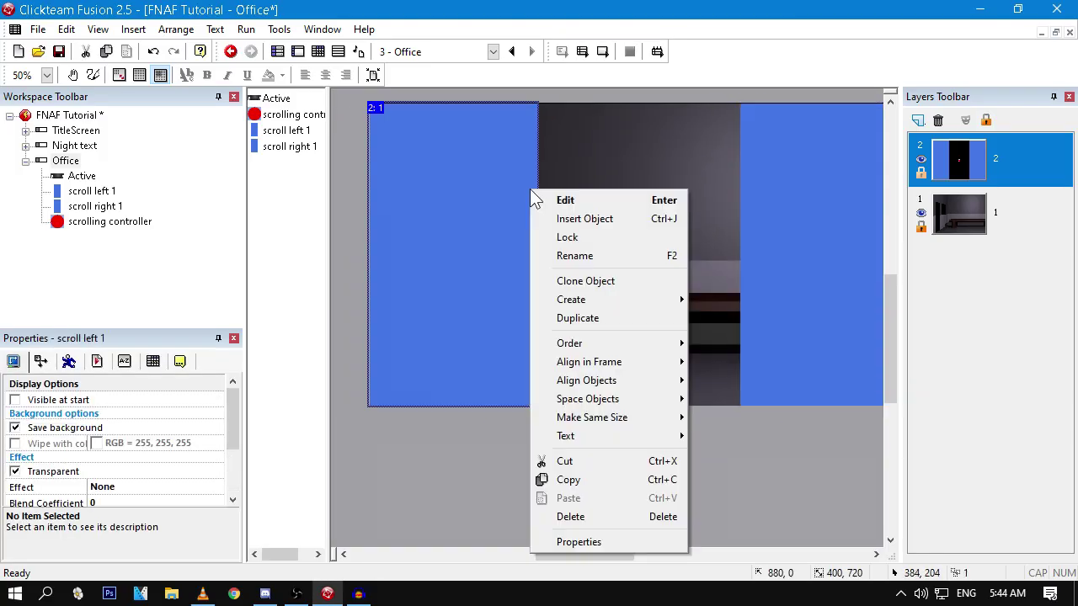
pyautogui.click(587, 283)
pyautogui.click(876, 414)
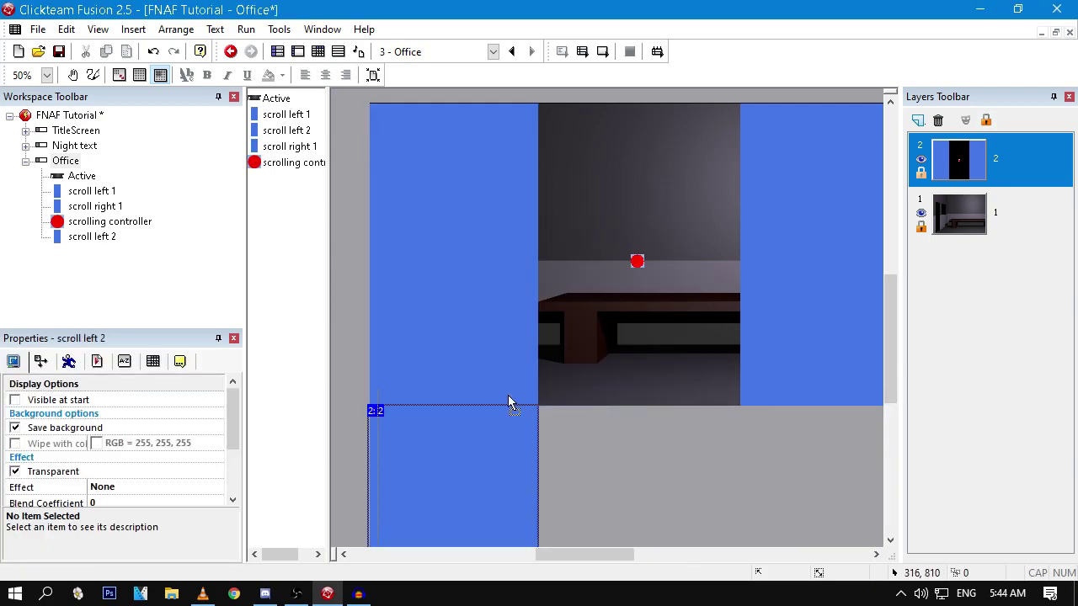
pyautogui.moveTo(512, 404); pyautogui.dragTo(523, 137)
pyautogui.rightClick(523, 138)
pyautogui.click(448, 196)
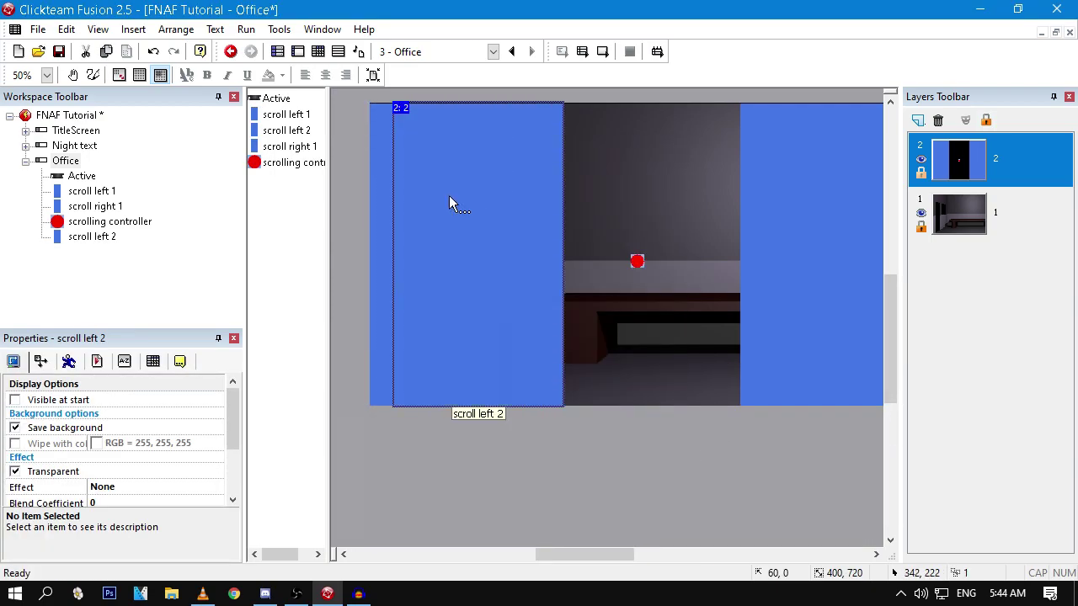
pyautogui.moveTo(449, 195); pyautogui.dragTo(390, 195)
pyautogui.moveTo(489, 202); pyautogui.dragTo(523, 203)
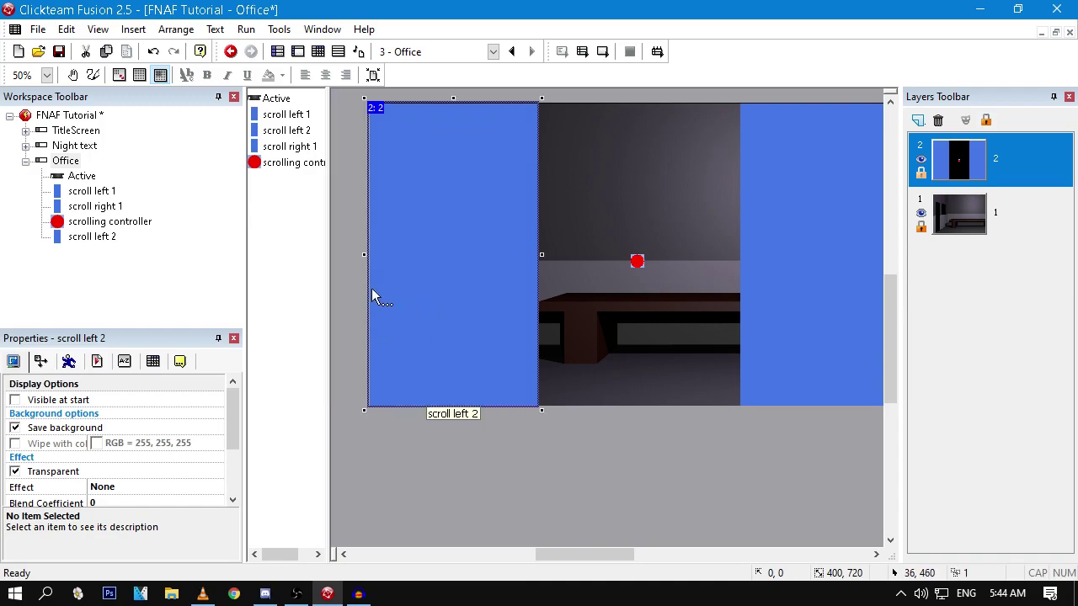
# Step: Narrow scroll left 2 to a width of 200
pyautogui.moveTo(365, 254); pyautogui.dragTo(367, 254)
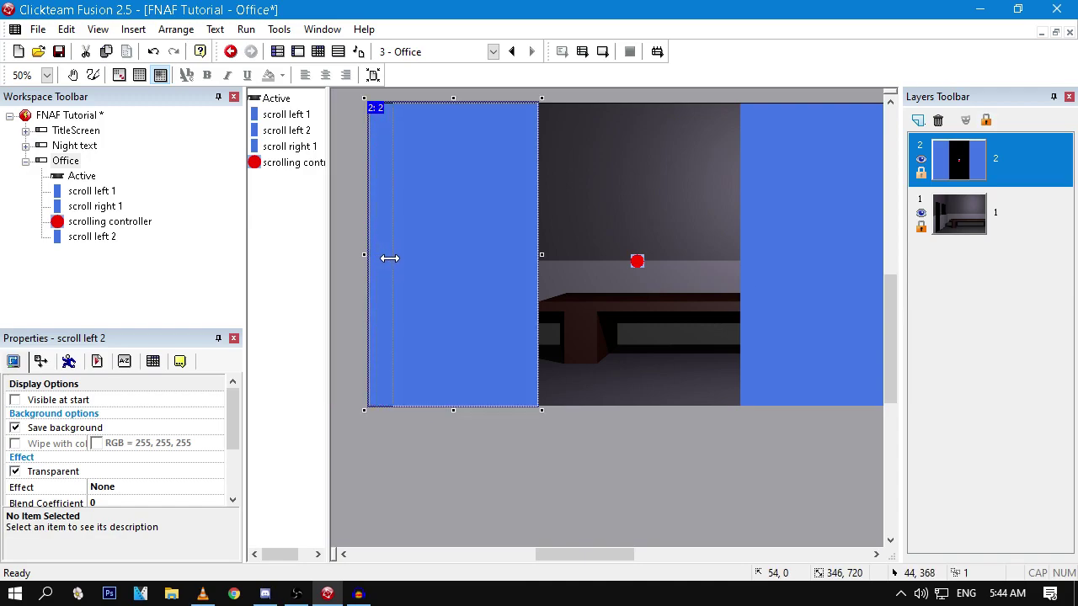
pyautogui.moveTo(404, 260); pyautogui.dragTo(414, 260)
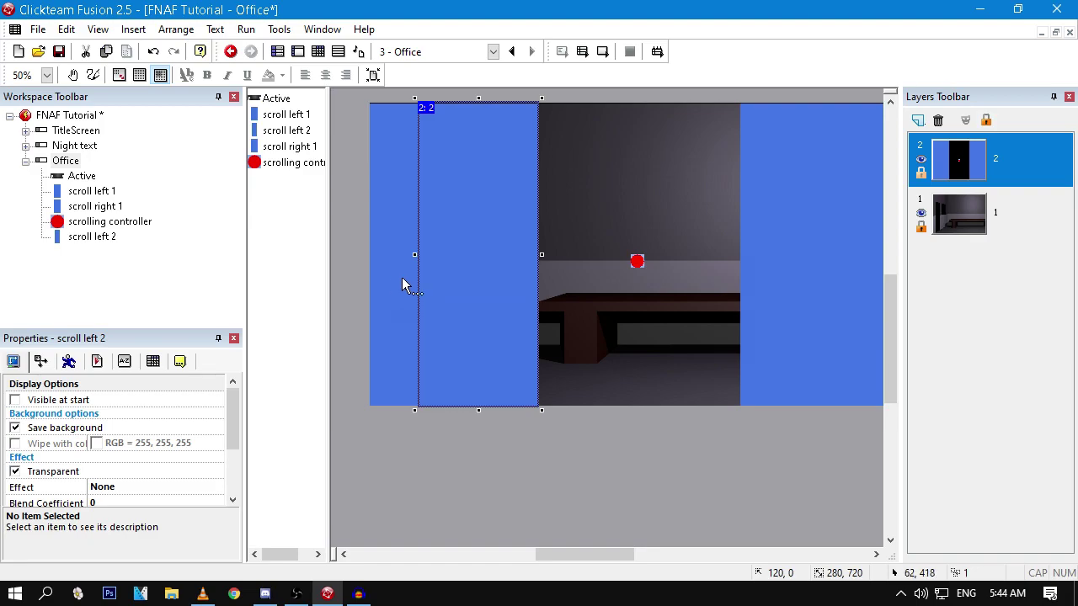
pyautogui.click(69, 361)
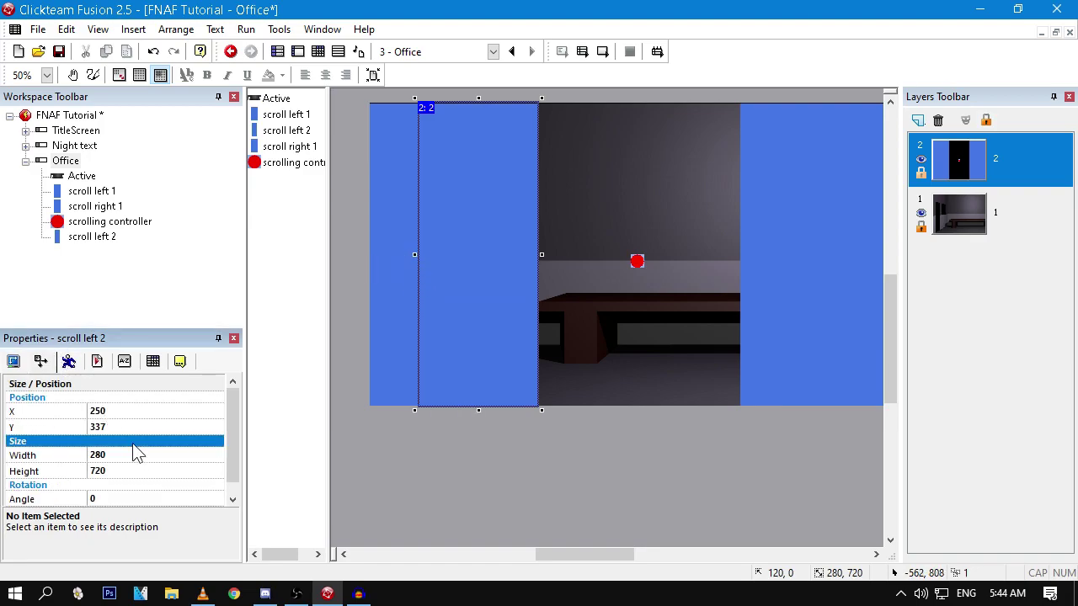
pyautogui.click(139, 454)
pyautogui.click(437, 481)
# Step: Fill the image of scroll left 2 with a lighter blue than scroll left 1
pyautogui.doubleClick(516, 295)
pyautogui.press('Escape')
pyautogui.doubleClick(484, 336)
pyautogui.click(1014, 175)
pyautogui.press('f')
pyautogui.click(773, 176)
pyautogui.click(1035, 541)
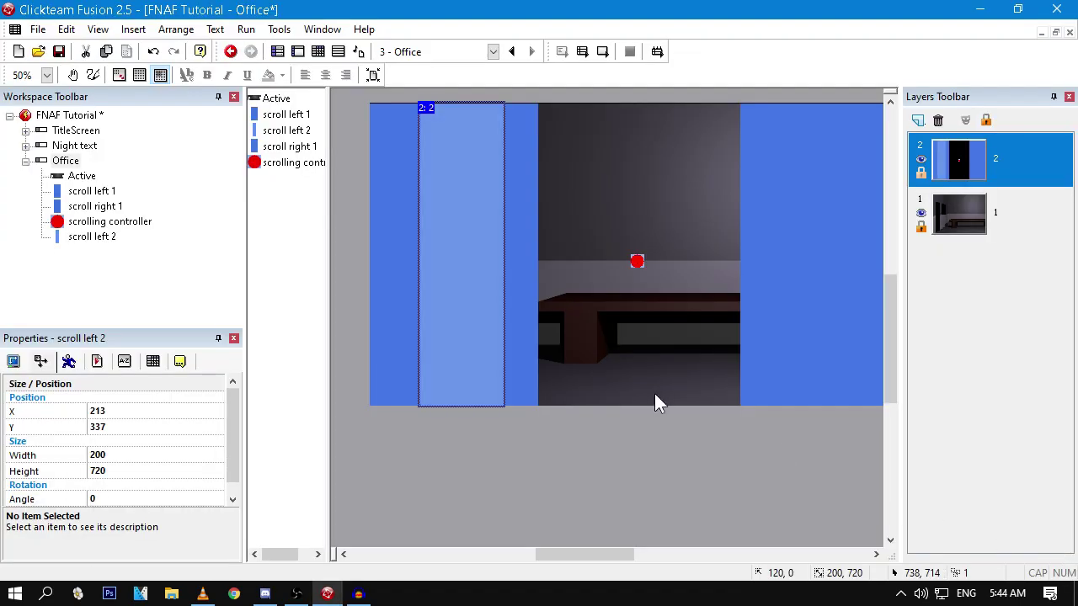
# Step: Align scroll left 2 with the right edge of scroll left 1 and set its width to 240
pyautogui.click(575, 315)
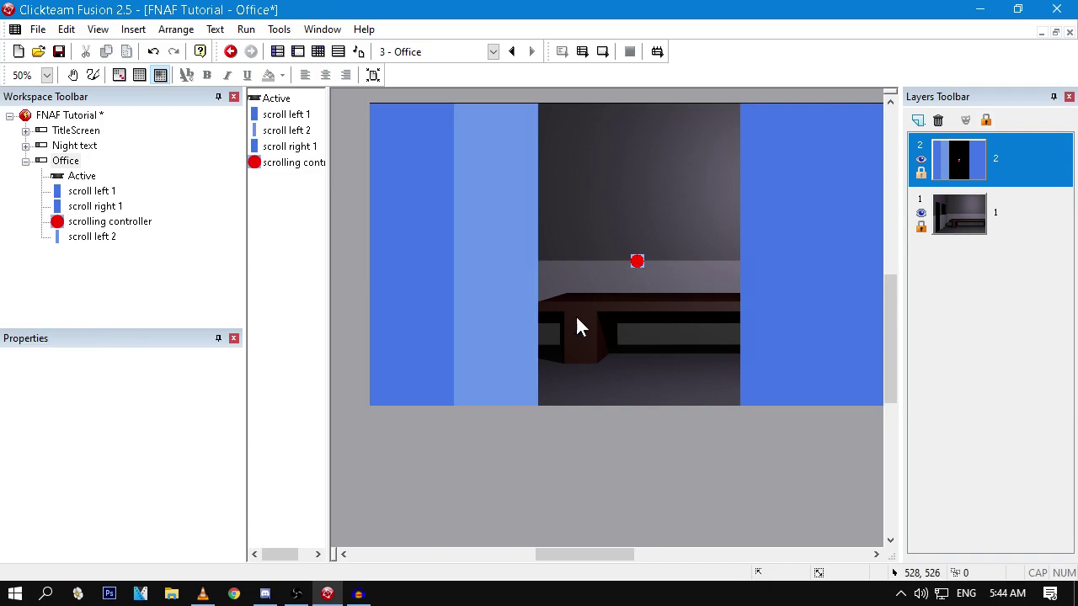
pyautogui.click(491, 216)
pyautogui.moveTo(448, 255); pyautogui.dragTo(429, 256)
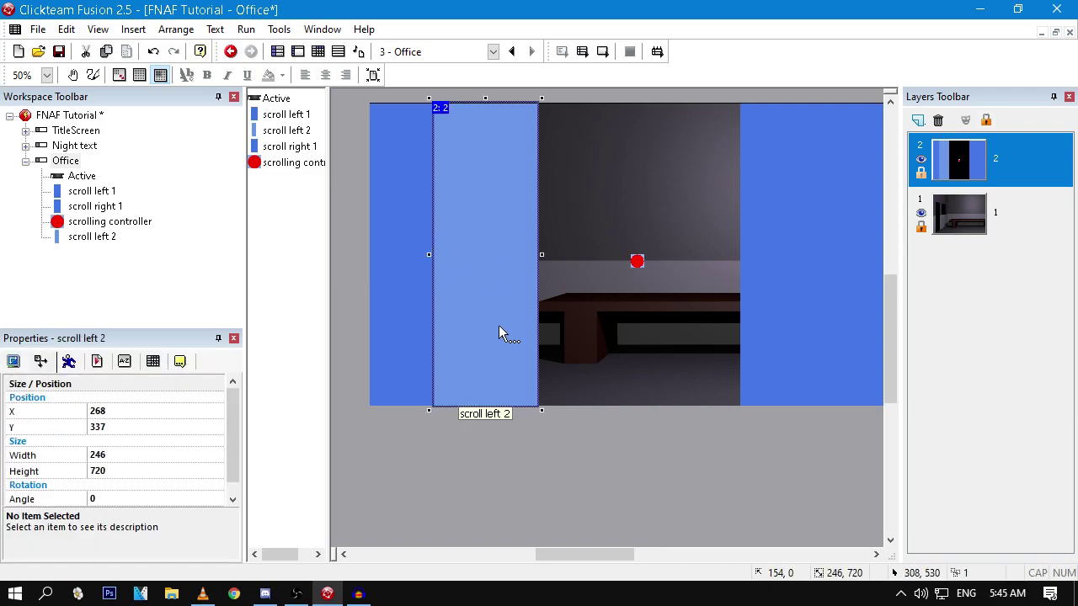
pyautogui.click(120, 452)
pyautogui.write('240')
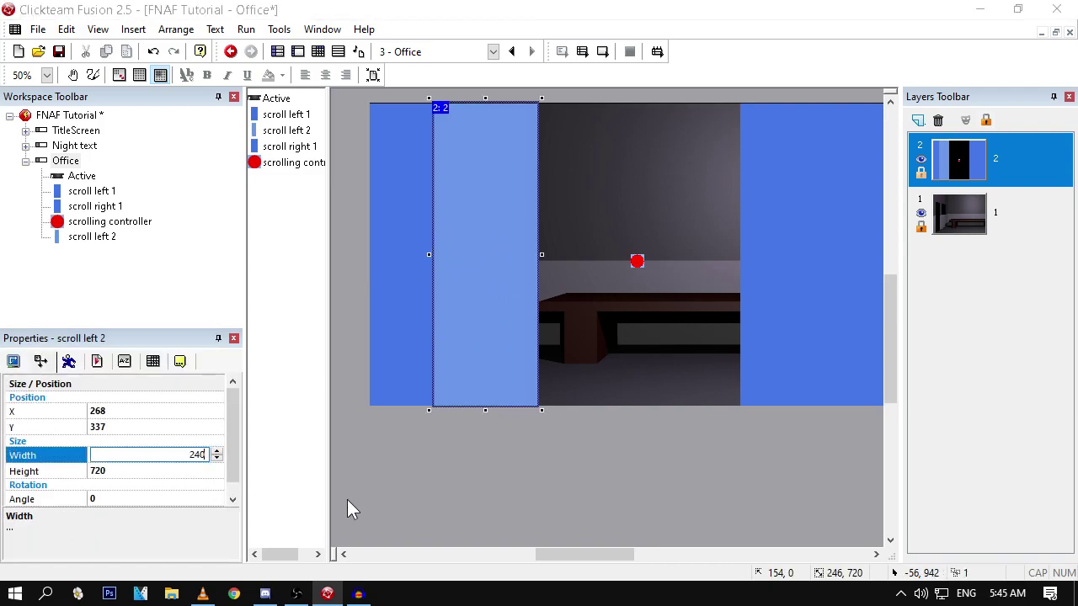
pyautogui.press('Return')
pyautogui.click(579, 319)
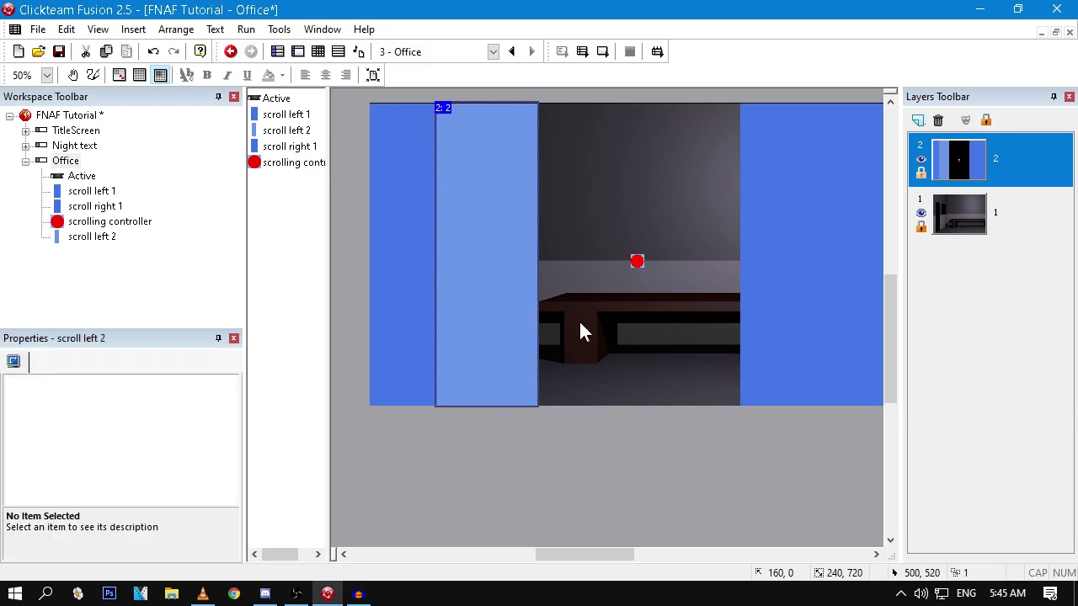
# Step: Clone scroll left 2 and place the copy exactly over it at position 160, 0
pyautogui.click(453, 317)
pyautogui.rightClick(492, 193)
pyautogui.click(565, 279)
pyautogui.write('2')
pyautogui.click(884, 414)
pyautogui.moveTo(456, 474); pyautogui.dragTo(451, 183)
pyautogui.click(445, 197)
pyautogui.click(457, 235)
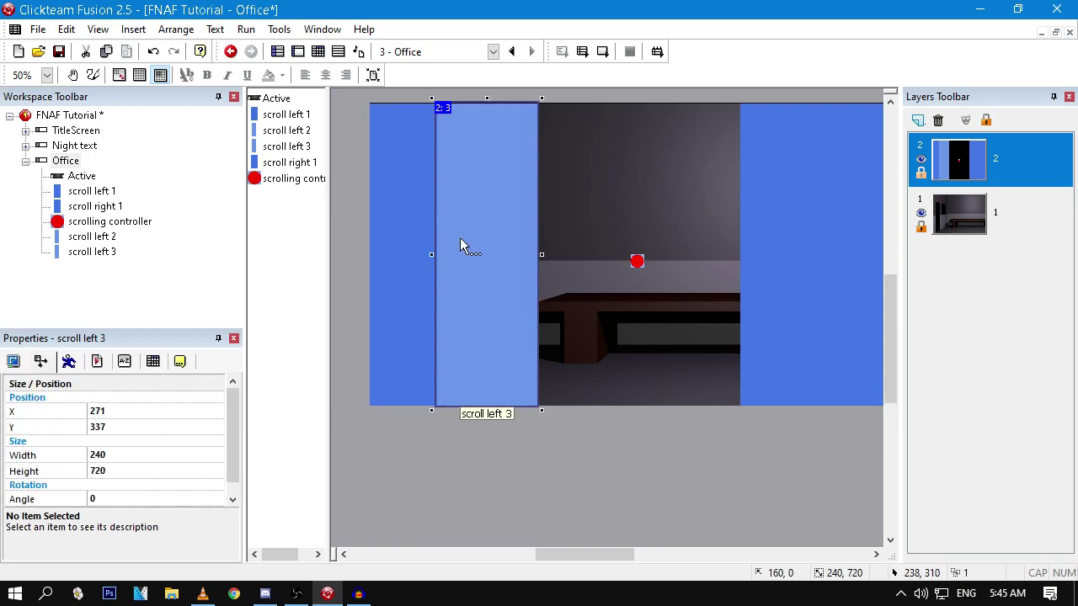
# Step: Set the width of scroll left 3 to 140
pyautogui.click(122, 454)
pyautogui.click(122, 455)
pyautogui.write('14')
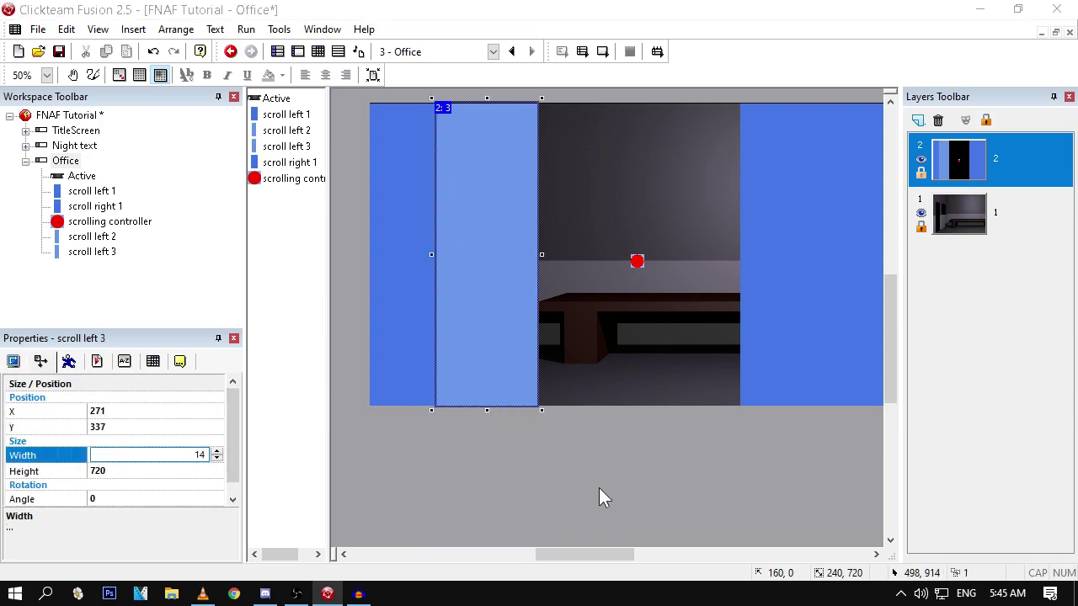
pyautogui.write('0')
pyautogui.click(599, 488)
# Step: Fill scroll left 3 with the pale blue 97B7EF and align it with the right edge of scroll left 2
pyautogui.click(473, 299)
pyautogui.click(500, 287)
pyautogui.click(460, 280)
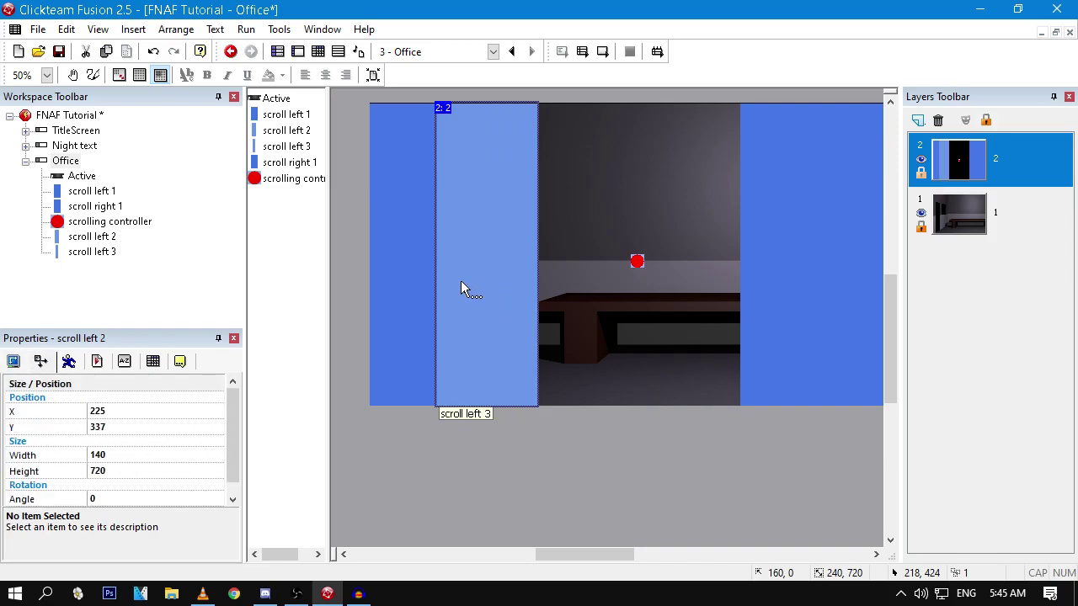
pyautogui.doubleClick(447, 280)
pyautogui.click(1012, 162)
pyautogui.click(915, 191)
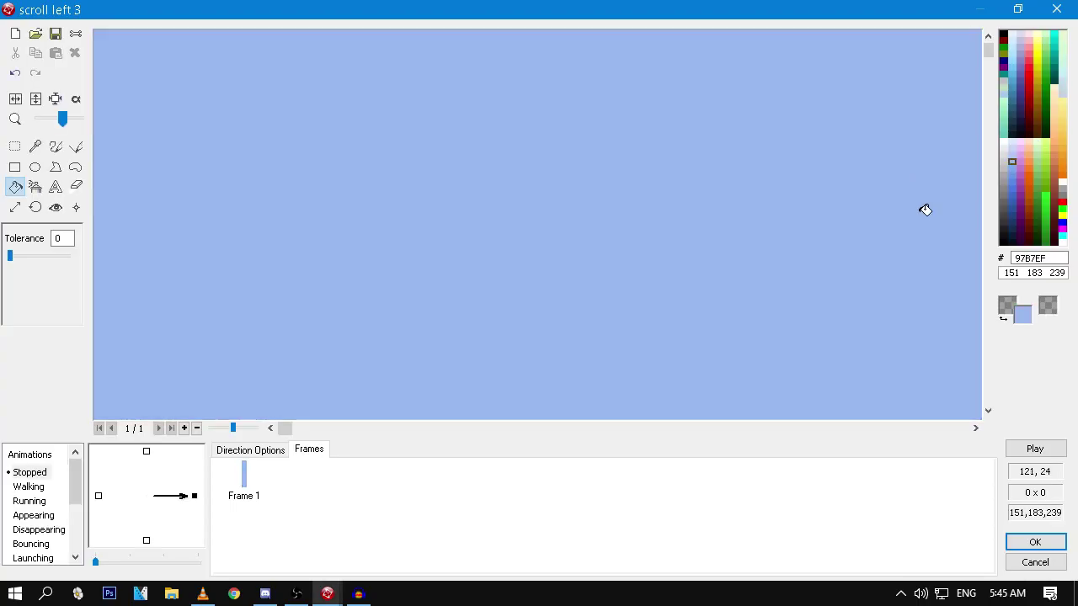
pyautogui.click(1057, 540)
pyautogui.moveTo(483, 263); pyautogui.dragTo(522, 262)
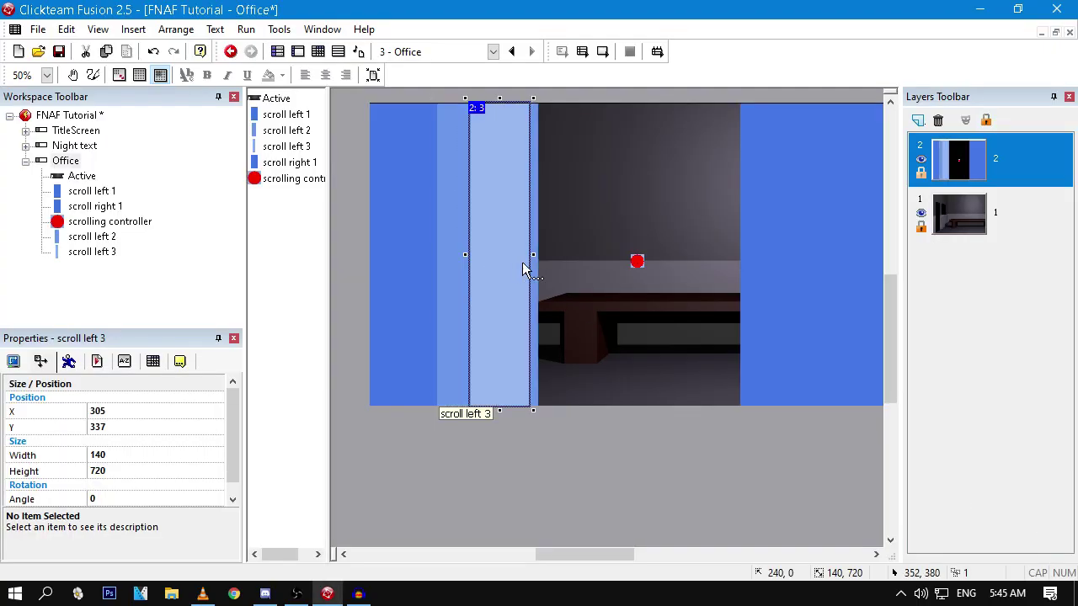
pyautogui.click(587, 250)
# Step: Extend scroll left 2 toward the frame's left edge and set its width to 260
pyautogui.click(449, 215)
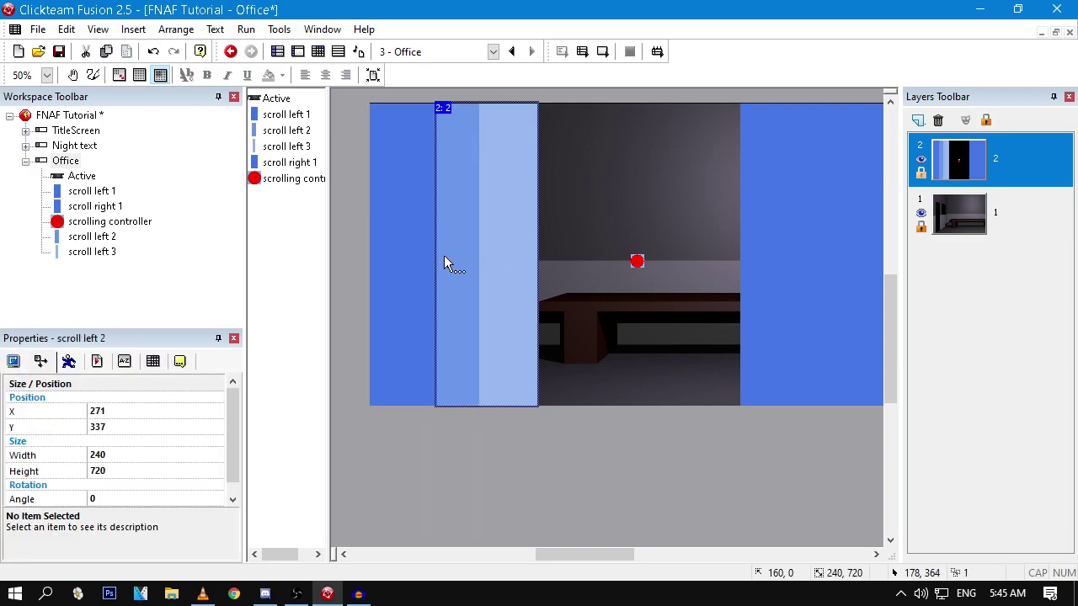
pyautogui.moveTo(430, 257); pyautogui.dragTo(420, 254)
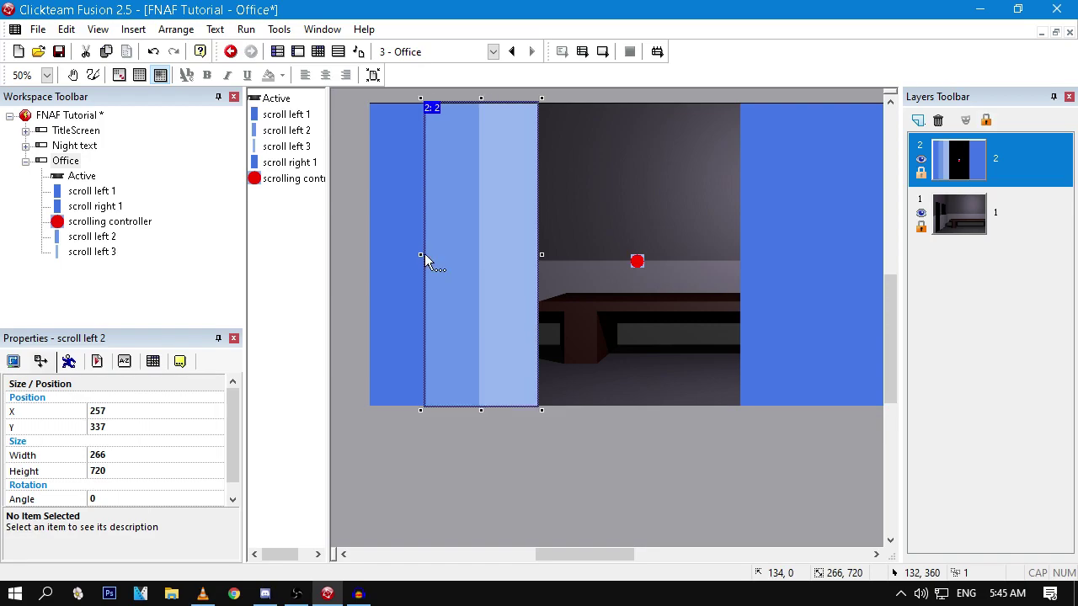
pyautogui.click(180, 469)
pyautogui.click(169, 455)
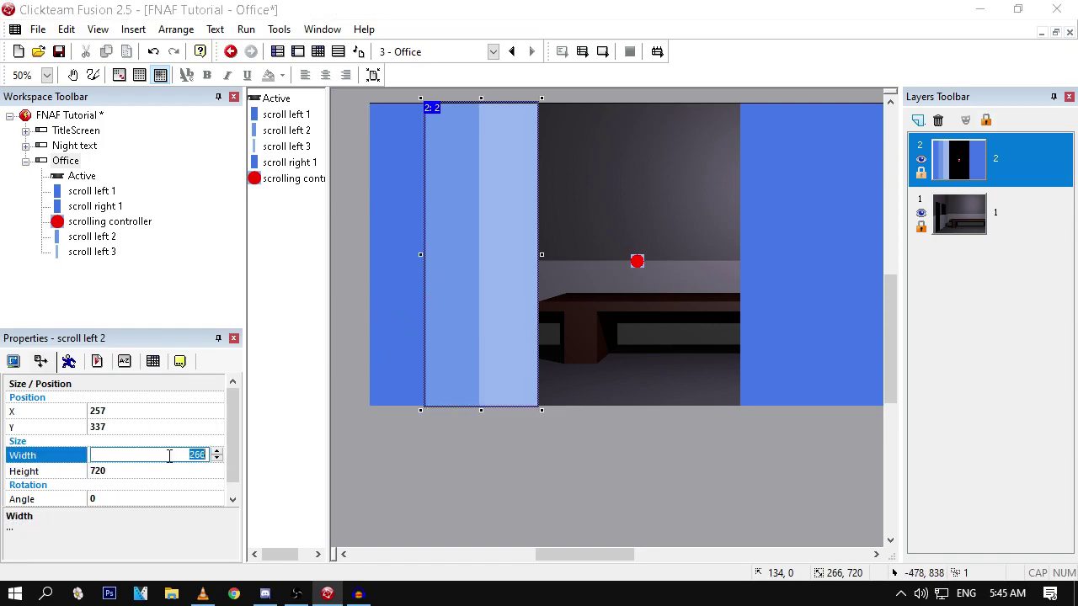
pyautogui.click(689, 195)
pyautogui.click(498, 220)
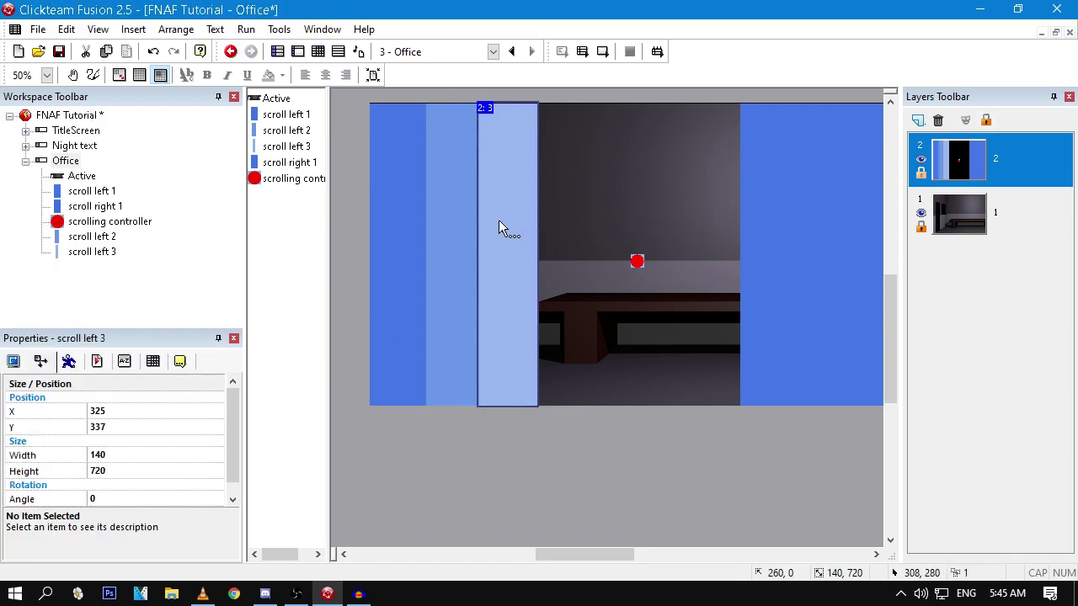
pyautogui.click(583, 184)
# Step: Clone scroll left 2 and place the copy at 880, 0 on the inner edge of scroll right 1
pyautogui.moveTo(583, 183); pyautogui.dragTo(448, 226, button='middle')
pyautogui.click(398, 229)
pyautogui.rightClick(398, 227)
pyautogui.click(485, 90)
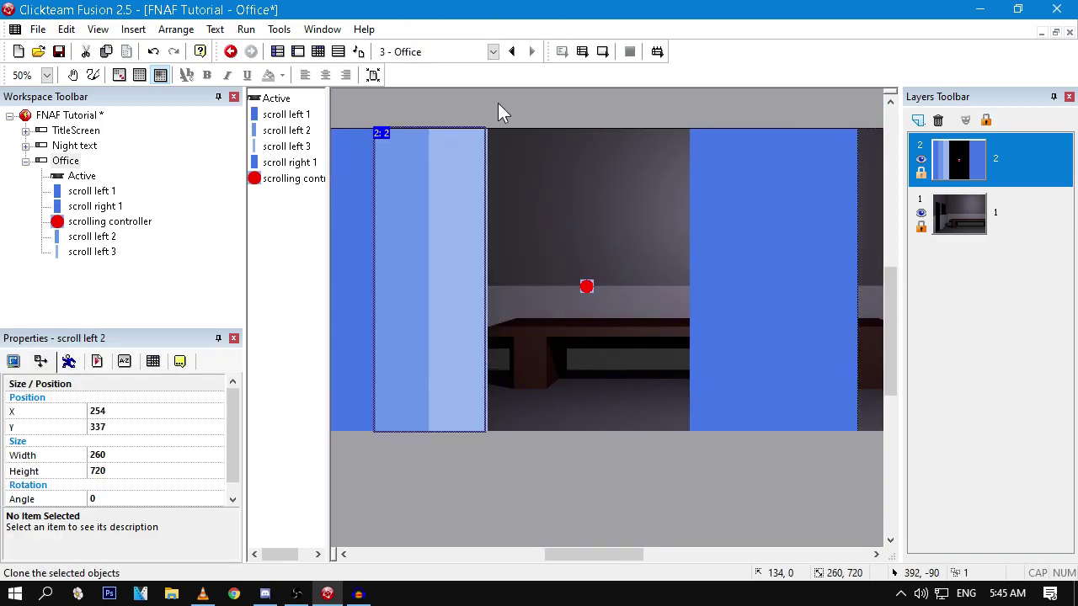
pyautogui.click(884, 413)
pyautogui.moveTo(415, 488); pyautogui.dragTo(728, 186)
pyautogui.press('F2')
pyautogui.click(593, 318)
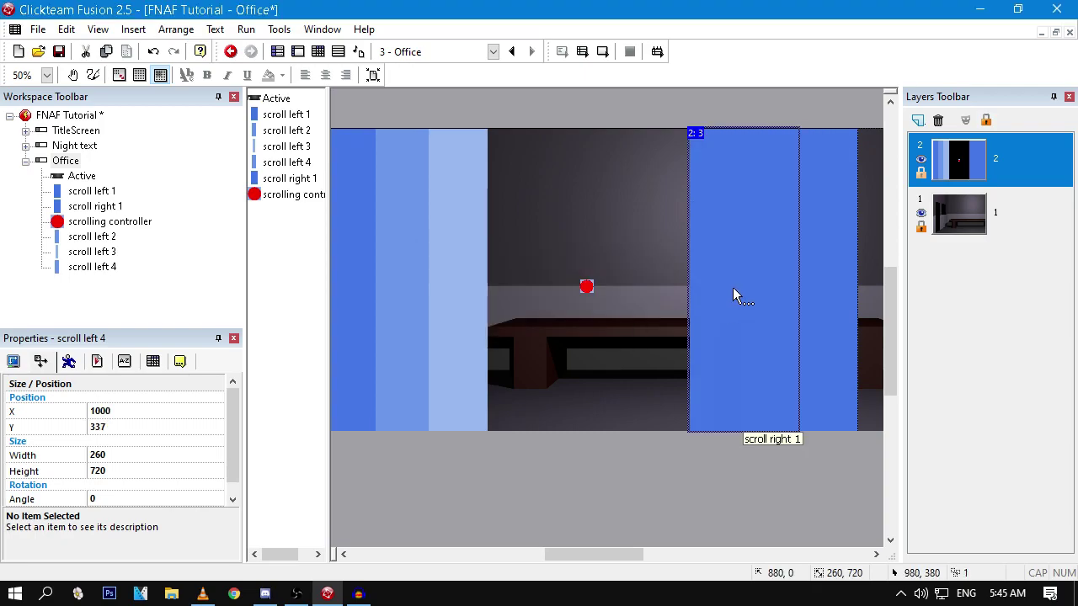
# Step: Send scroll right 1 behind scroll left 4, keeping the copy aligned with its inner edge at 880, 0
pyautogui.moveTo(699, 284); pyautogui.dragTo(800, 294)
pyautogui.moveTo(773, 268); pyautogui.dragTo(771, 234)
pyautogui.rightClick(770, 208)
pyautogui.moveTo(880, 367)
pyautogui.click(969, 384)
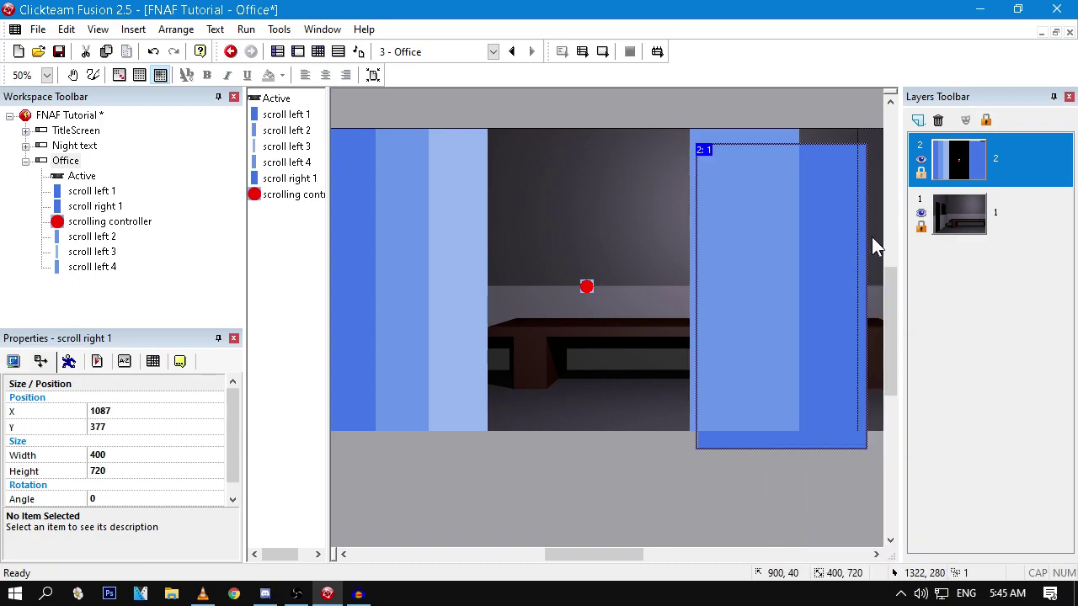
pyautogui.click(770, 211)
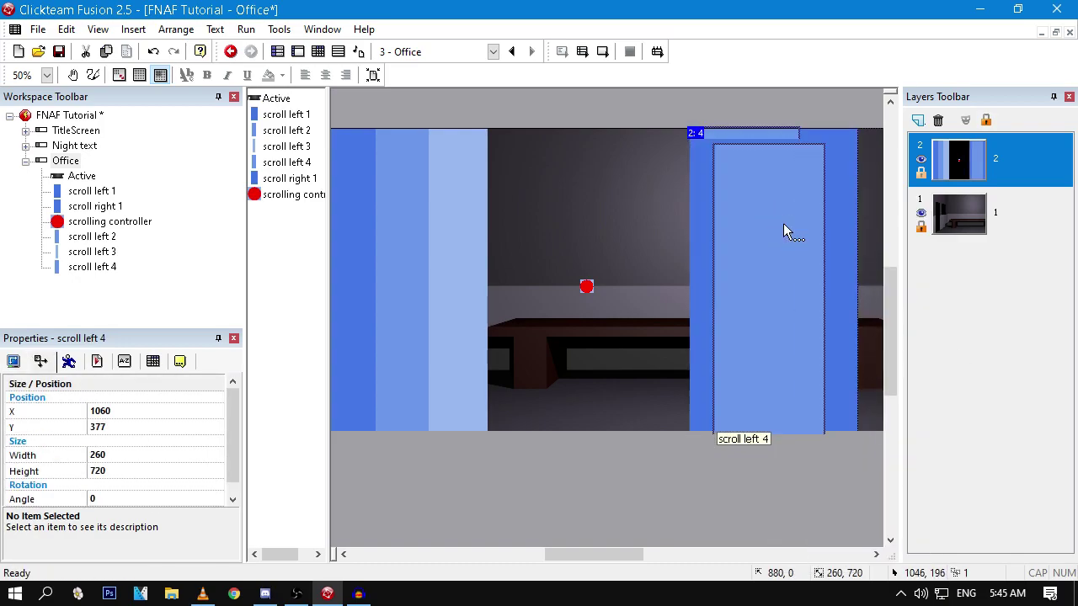
pyautogui.moveTo(755, 209); pyautogui.dragTo(730, 192)
pyautogui.click(603, 215)
# Step: Rename the scroll left 4 object as scroll right 2
pyautogui.click(730, 221)
pyautogui.press('F2')
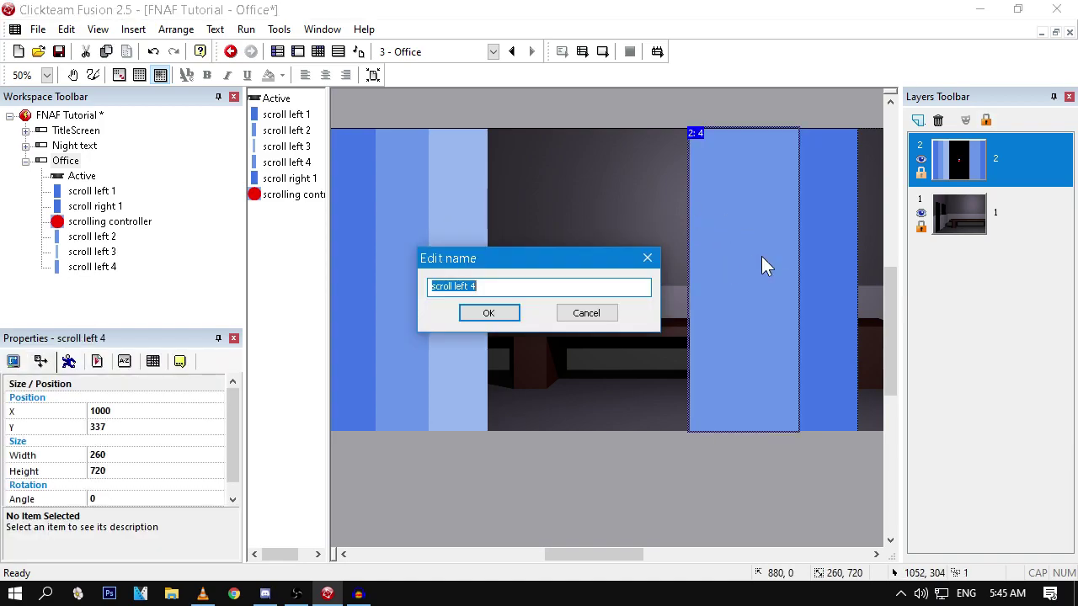
pyautogui.write('ri')
pyautogui.press('Return')
# Step: Clone scroll left 3 and place the copy over the inner edge of scroll right 2 at 880, 0
pyautogui.rightClick(451, 301)
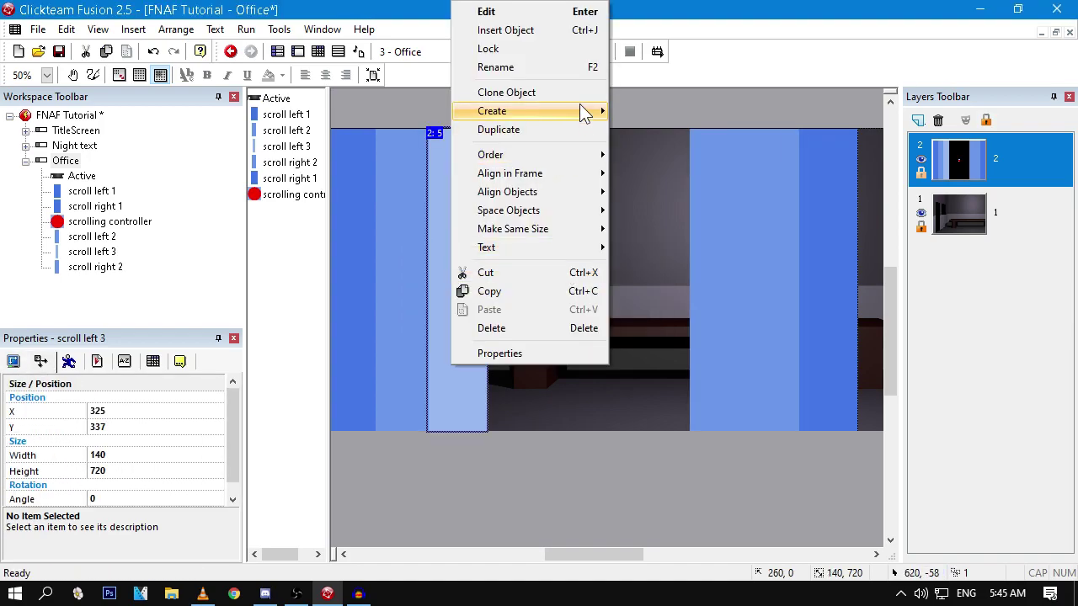
pyautogui.click(506, 90)
pyautogui.click(883, 413)
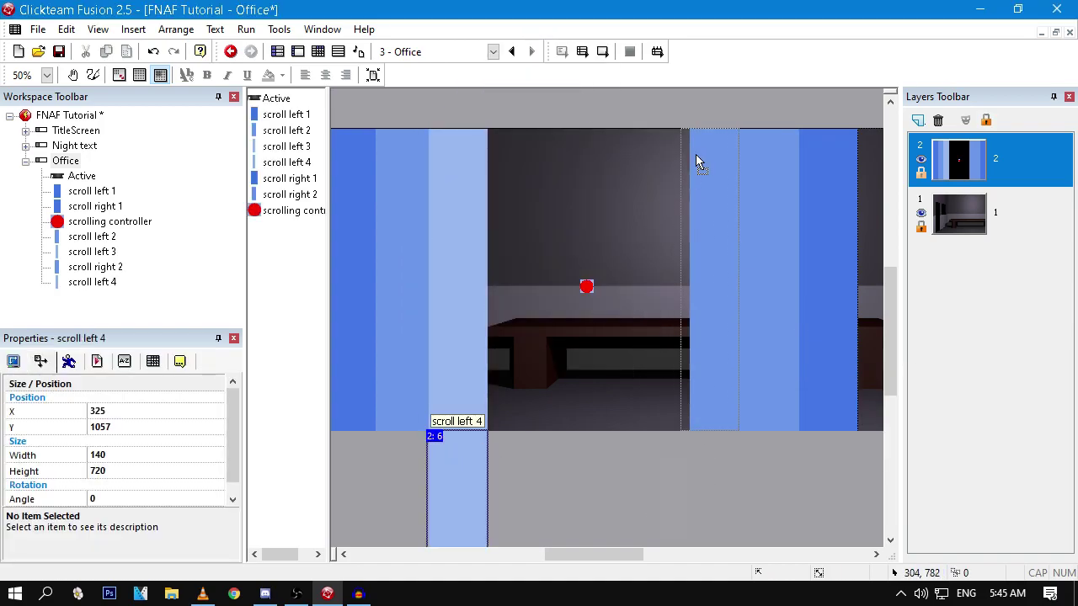
pyautogui.moveTo(710, 156); pyautogui.dragTo(710, 156)
# Step: Rename the new pale blue copy as scroll right 3 and deselect it
pyautogui.press('F2')
pyautogui.write('scroll right 3')
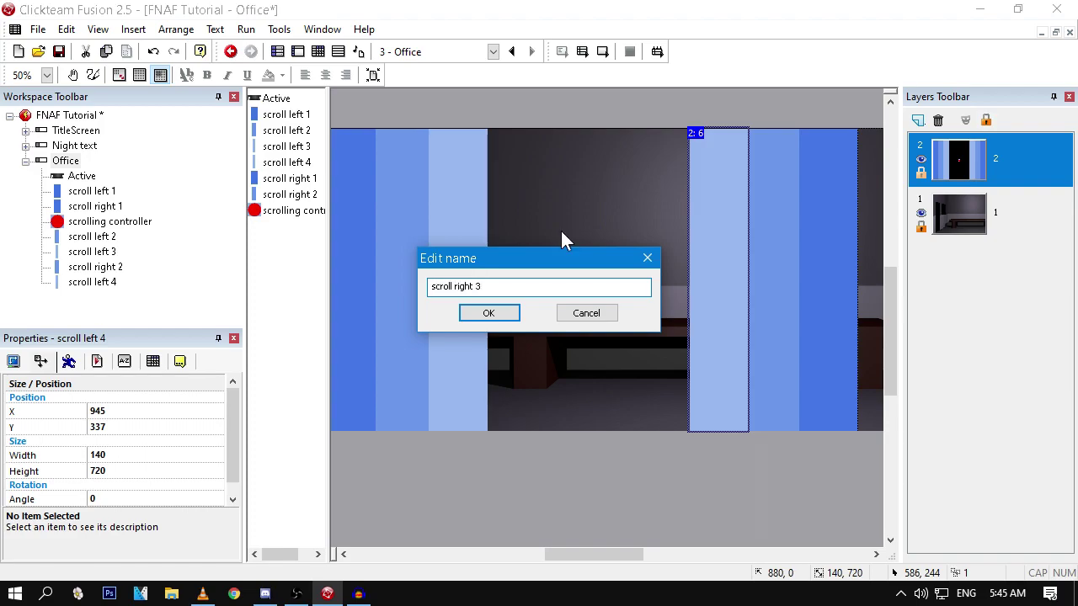
pyautogui.press('Return')
pyautogui.click(608, 240)
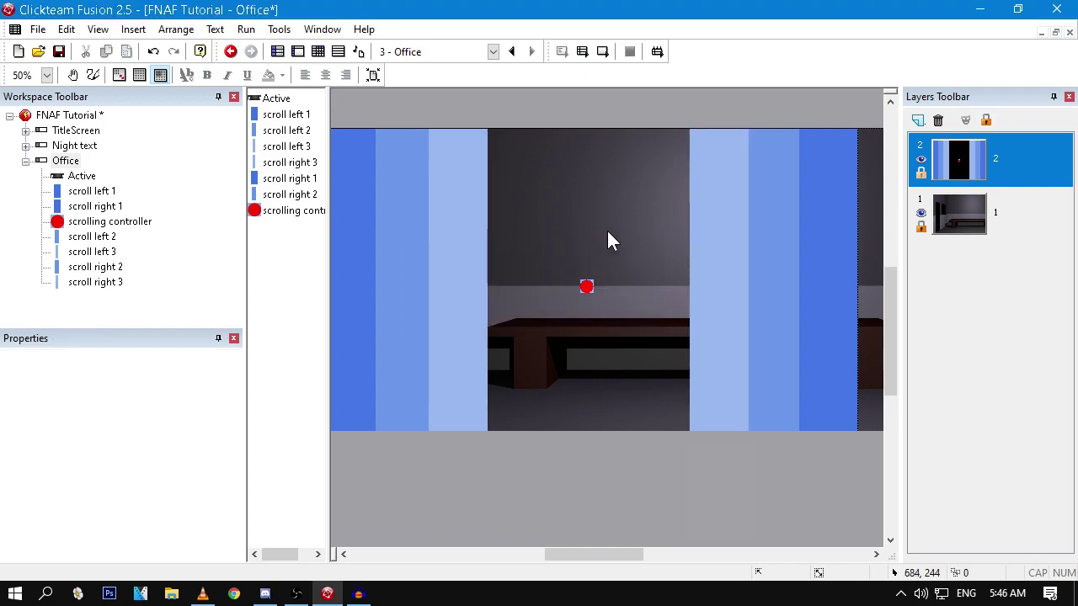
pyautogui.click(690, 228)
pyautogui.click(20, 362)
pyautogui.click(590, 195)
# Step: In the event editor, set the scrolling controller's X coordinate in event 3 to X( "scrolling controller" ) + 8
pyautogui.click(318, 51)
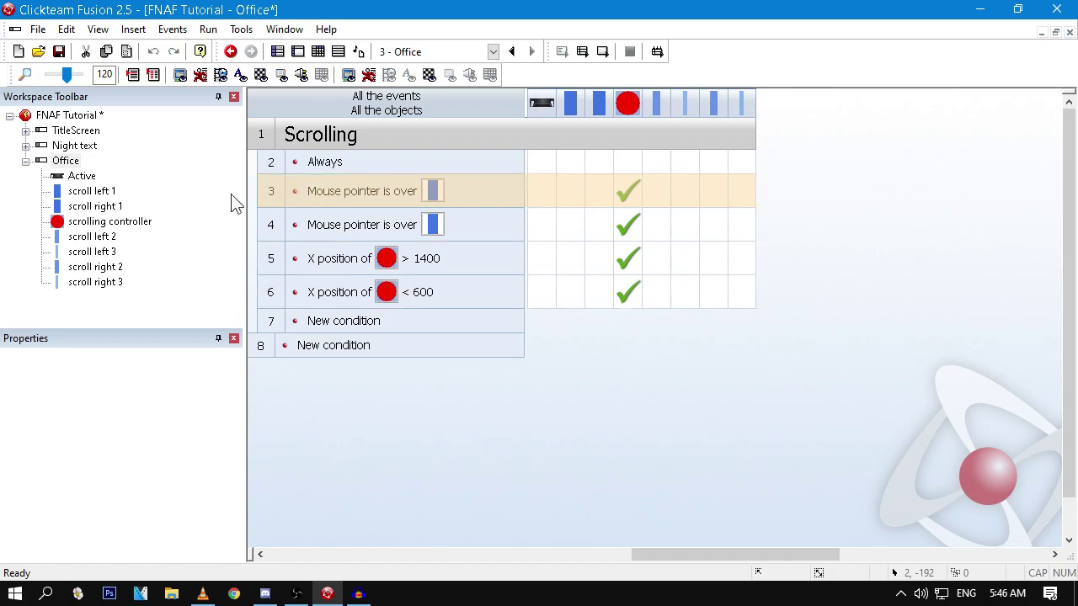
pyautogui.rightClick(631, 192)
pyautogui.click(665, 491)
pyautogui.click(588, 191)
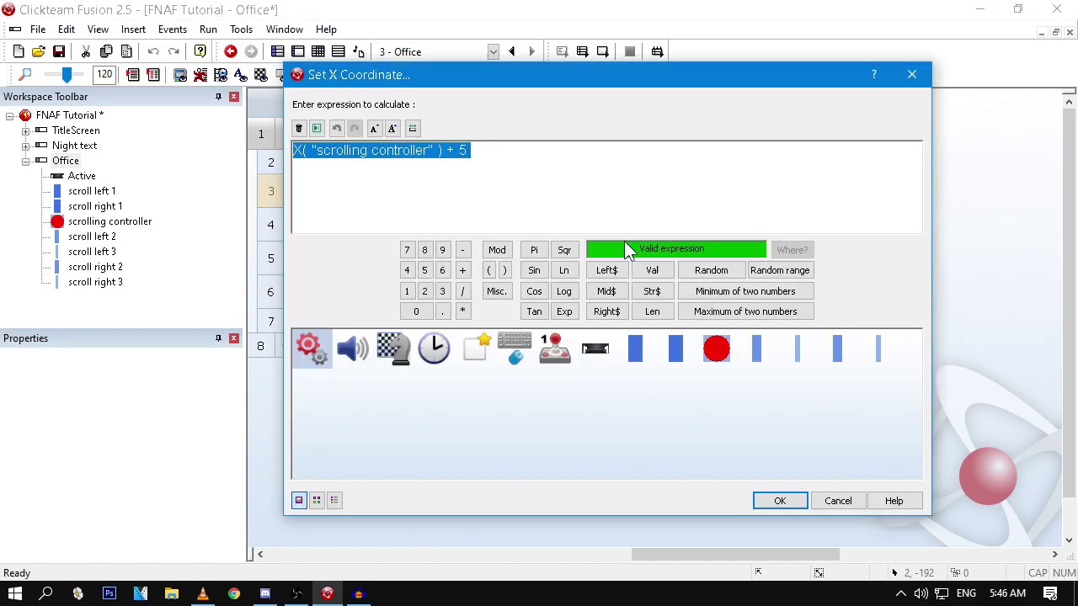
pyautogui.press('BackSpace')
pyautogui.write('8')
pyautogui.press('Return')
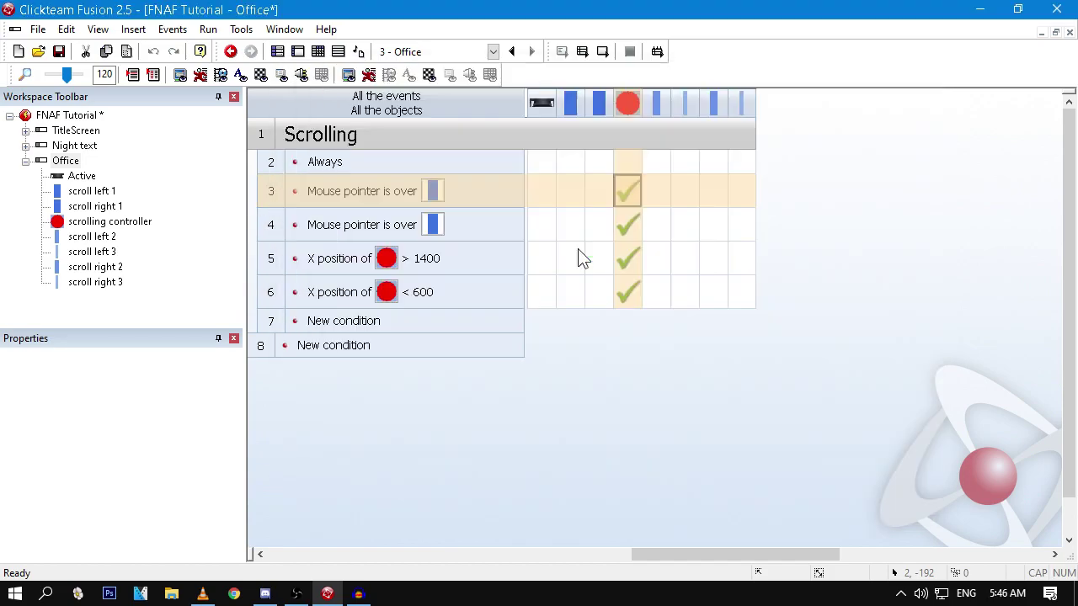
# Step: Set the scrolling controller's X coordinate in event 4 to X( "scrolling controller" ) - 8
pyautogui.rightClick(624, 231)
pyautogui.click(663, 534)
pyautogui.click(603, 175)
pyautogui.press('BackSpace')
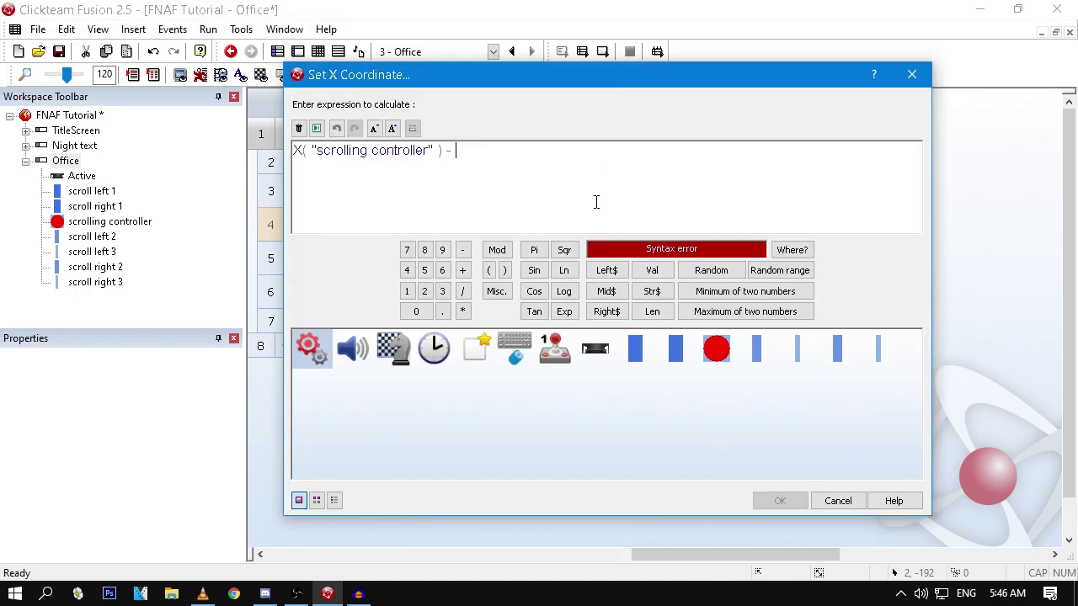
pyautogui.write('8')
pyautogui.press('Return')
# Step: Duplicate mouse-over event 3 and switch the condition of the copy in event 4 to the medium blue scroll zone
pyautogui.click(271, 189)
pyautogui.hotkey('ctrl', 'c')
pyautogui.hscroll(-1, 589, 215)
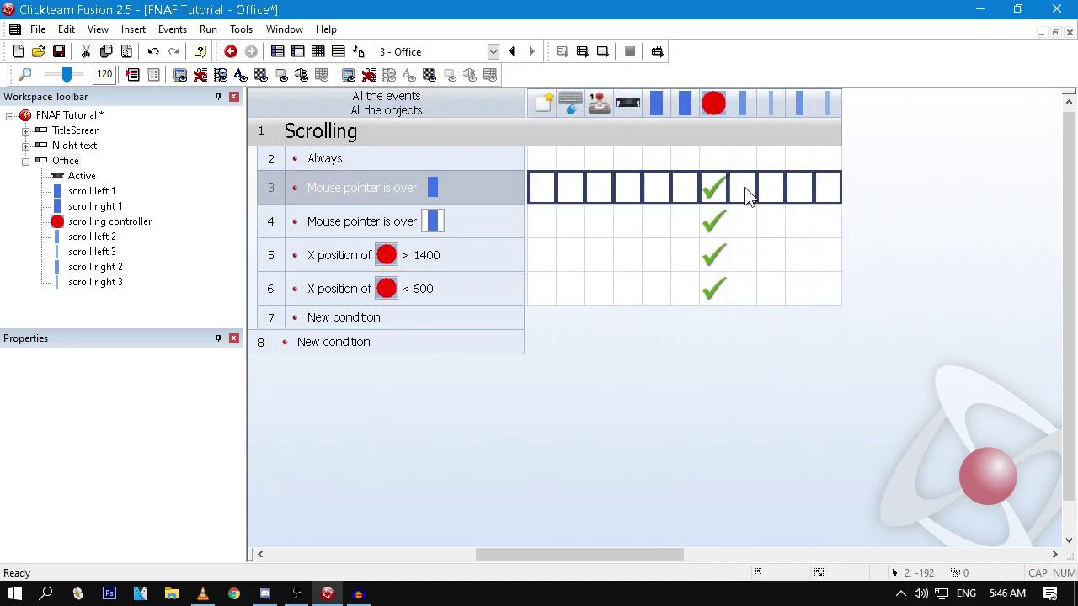
pyautogui.hotkey('ctrl', 'v')
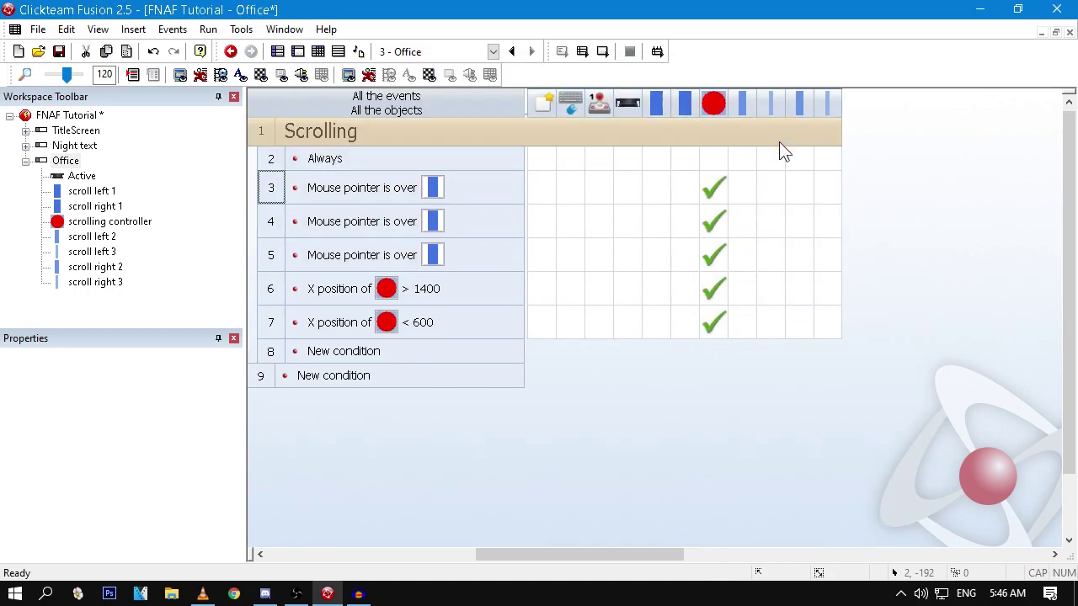
pyautogui.doubleClick(433, 219)
pyautogui.click(222, 60)
pyautogui.doubleClick(222, 60)
# Step: Set the scrolling controller's X coordinate in event 4 to X( "scrolling controller" ) + 5
pyautogui.rightClick(710, 216)
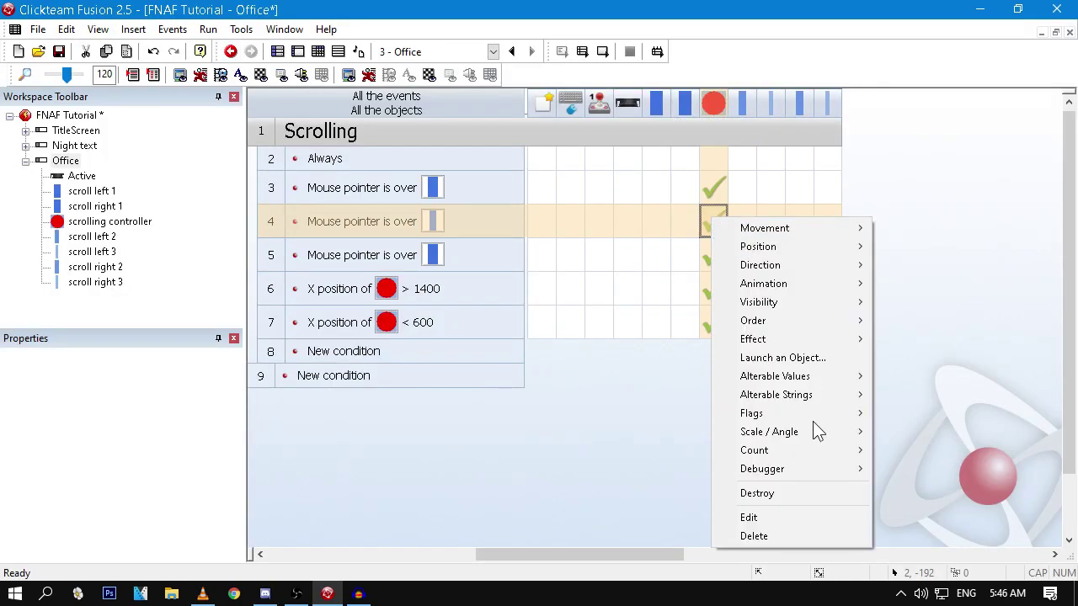
pyautogui.click(795, 516)
pyautogui.press('BackSpace')
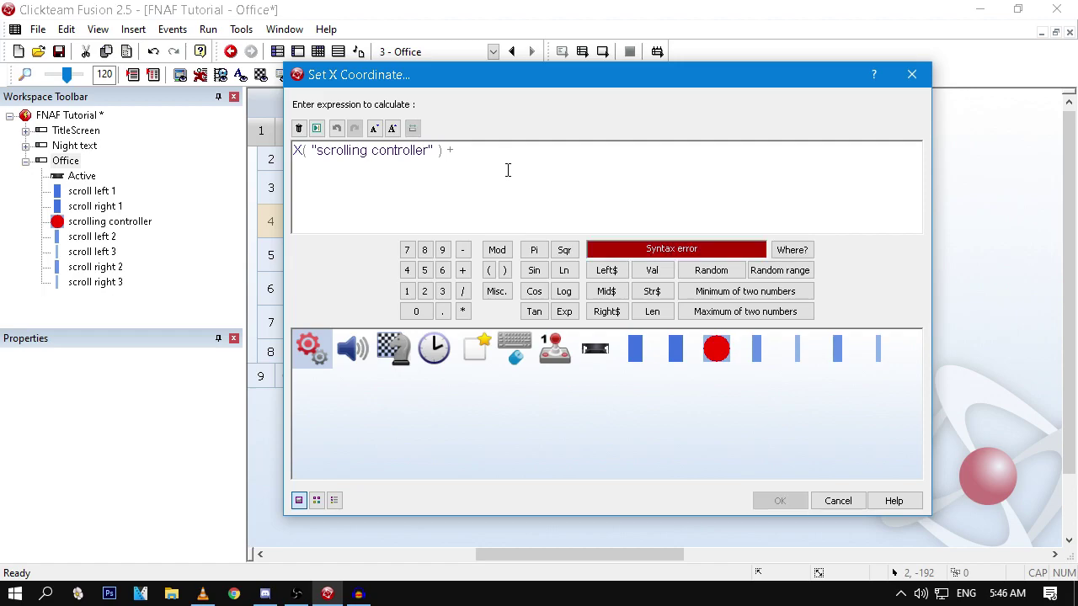
pyautogui.write('5')
pyautogui.press('Return')
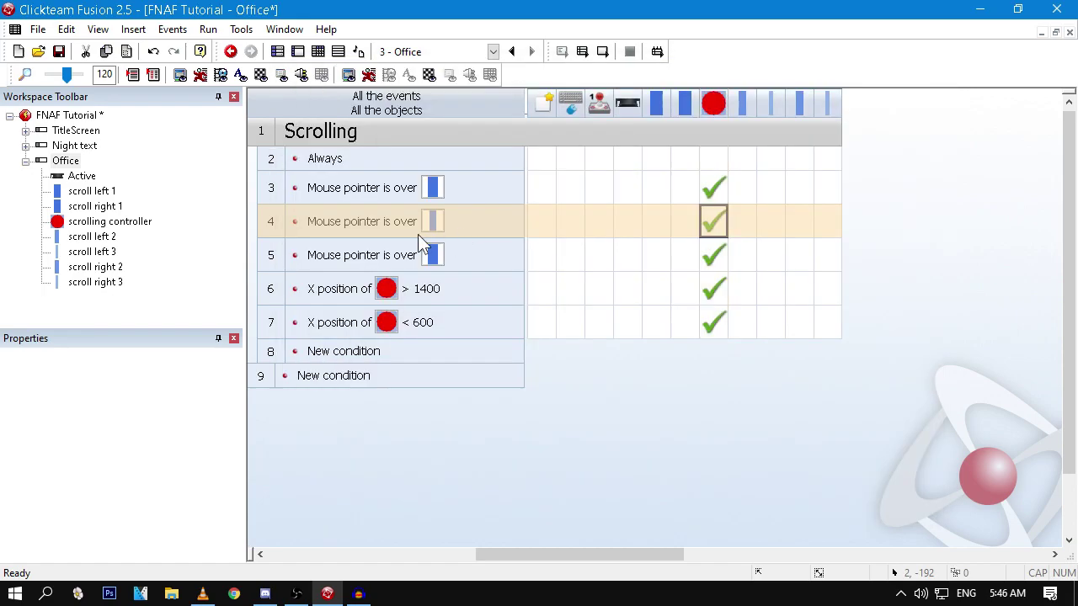
# Step: Duplicate event 4 and switch the condition of the copy in event 5 to the palest scroll zone
pyautogui.click(281, 223)
pyautogui.hotkey('ctrl', 'c')
pyautogui.hotkey('ctrl', 'v')
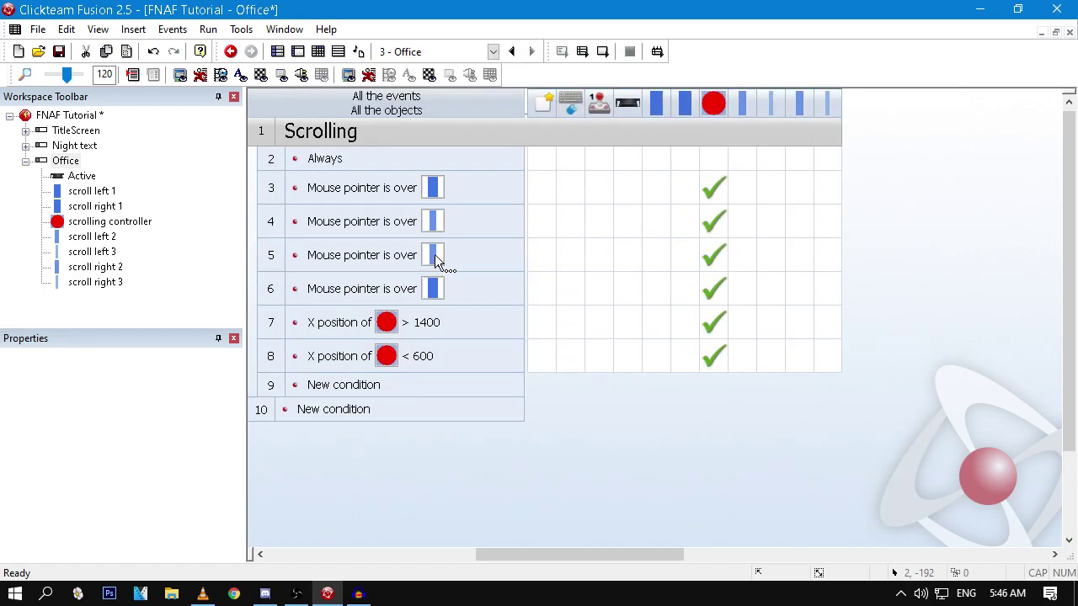
pyautogui.doubleClick(435, 255)
pyautogui.click(266, 56)
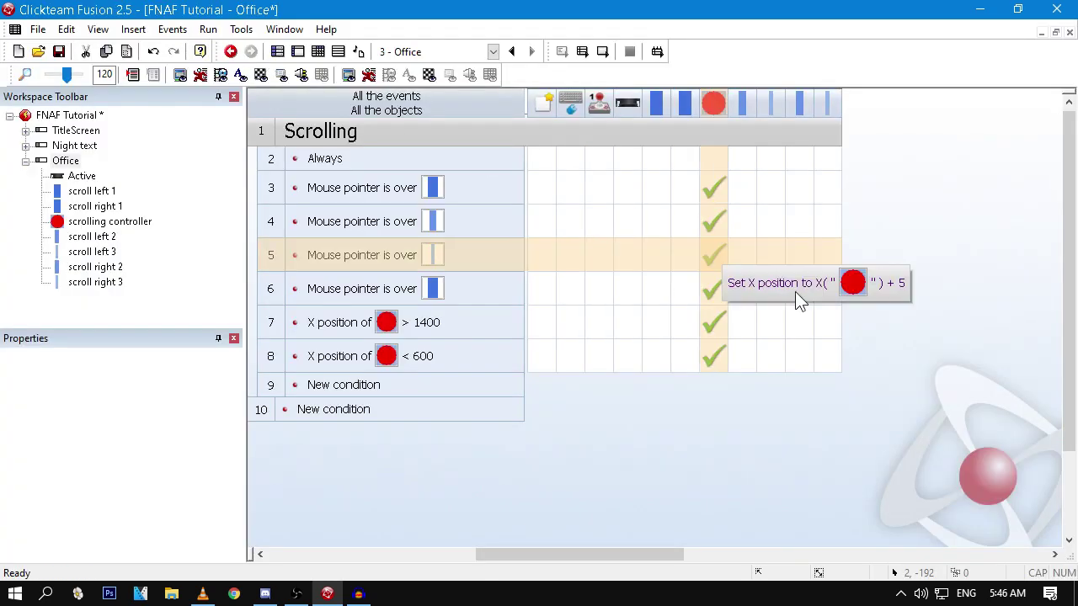
# Step: Set the scrolling controller's X coordinate in event 5 to X( "scrolling controller" ) + 4
pyautogui.rightClick(708, 256)
pyautogui.click(801, 549)
pyautogui.press('BackSpace')
pyautogui.write('4')
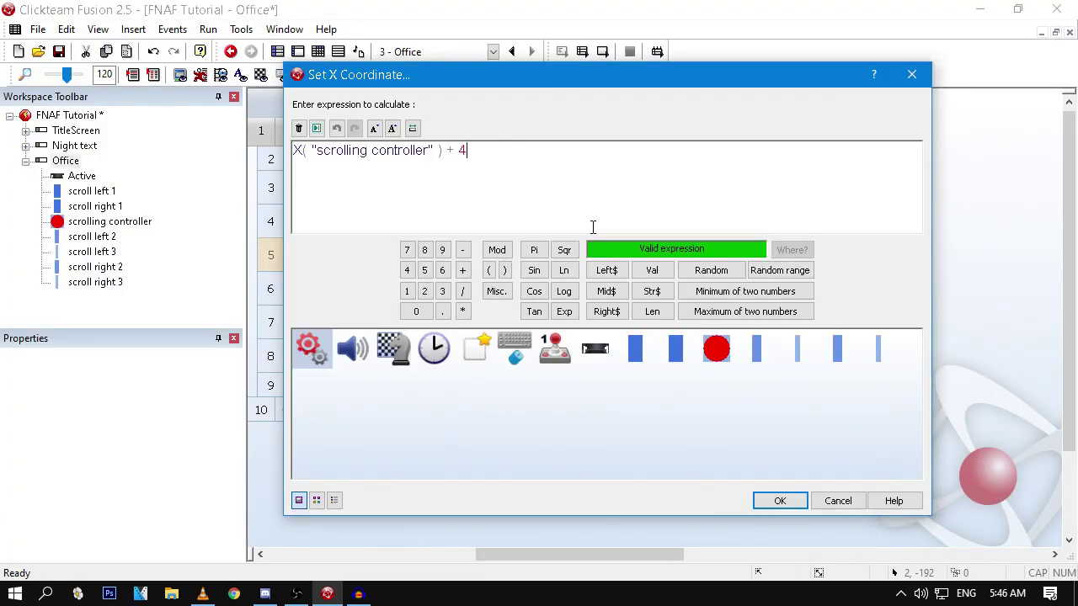
pyautogui.press('Return')
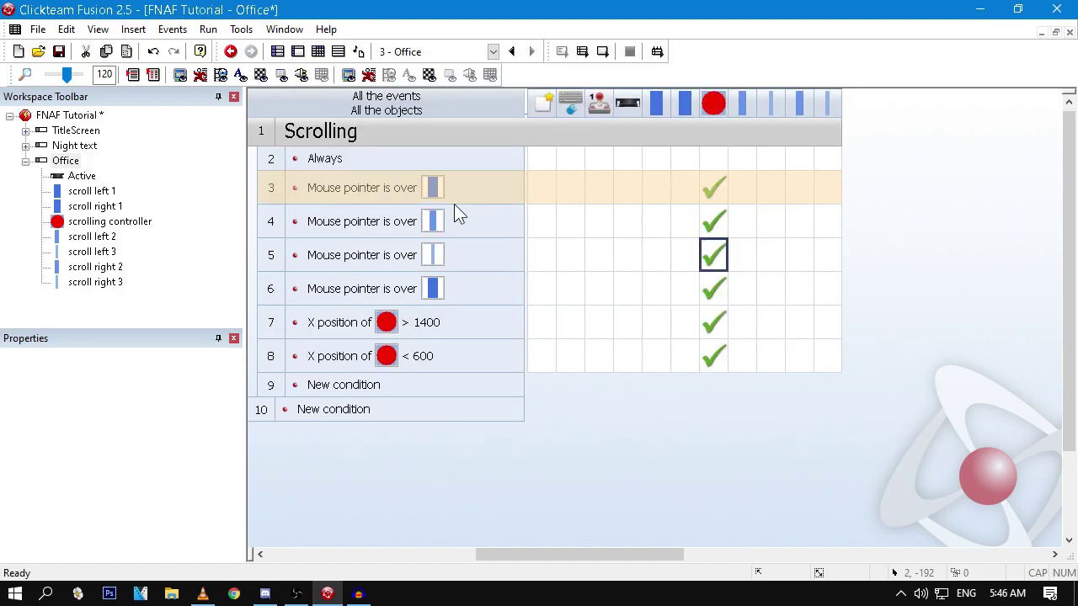
# Step: Delete the old mouse-over event 6 that scrolls in the opposite direction
pyautogui.click(261, 288)
pyautogui.press('Delete')
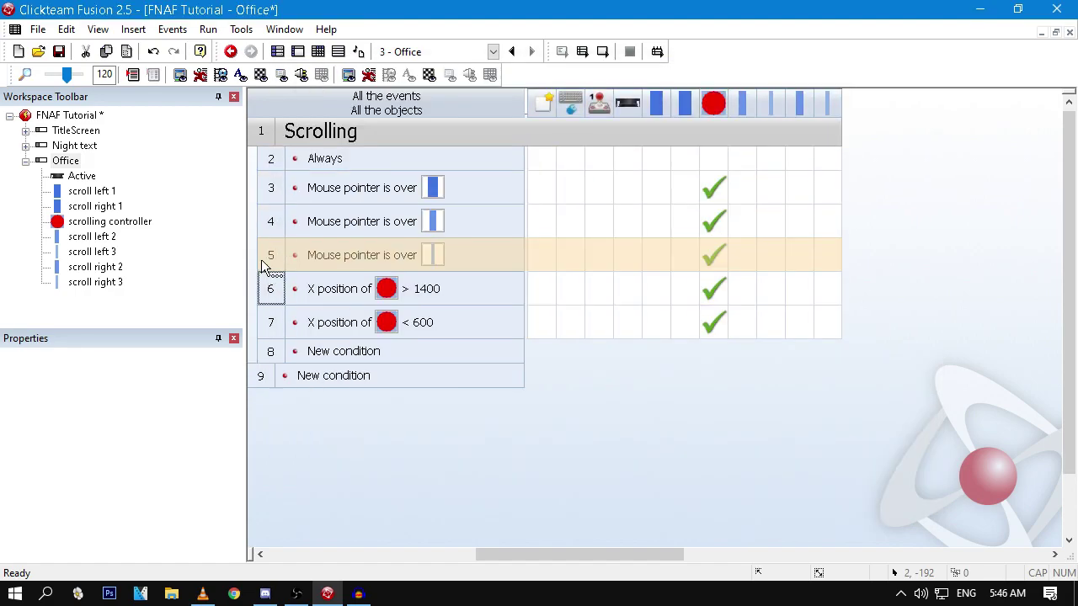
pyautogui.click(263, 265)
# Step: Duplicate mouse-over events 3 to 5 below themselves and reassign the copied conditions to the opposite side's zones, with scroll left 2 in event 7
pyautogui.click(263, 187)
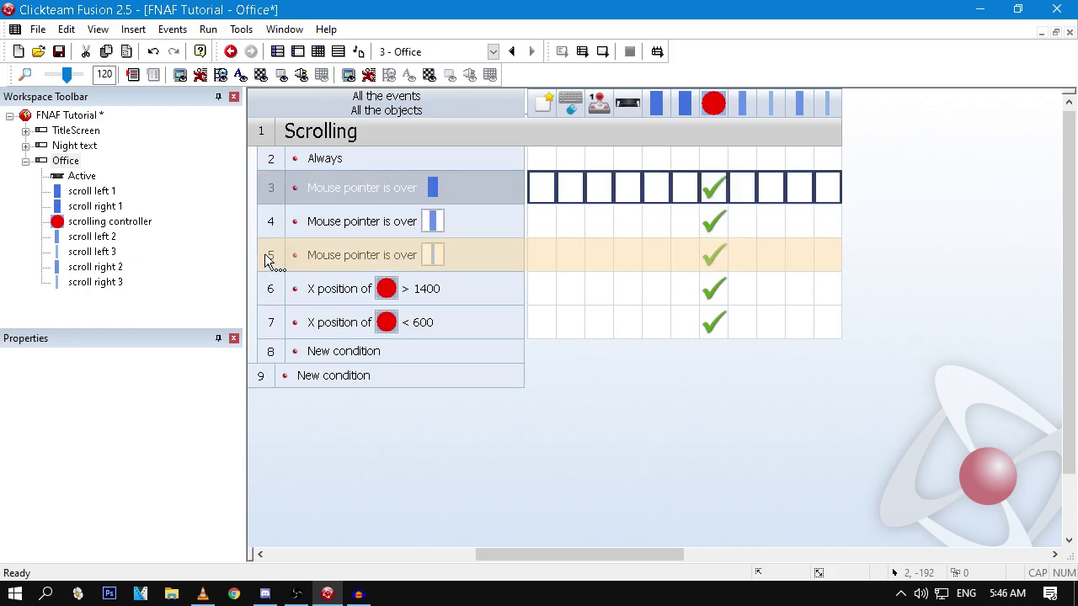
pyautogui.keyDown('ctrl'); pyautogui.click(274, 221); pyautogui.keyUp('ctrl')
pyautogui.keyDown('ctrl'); pyautogui.click(278, 256); pyautogui.keyUp('ctrl')
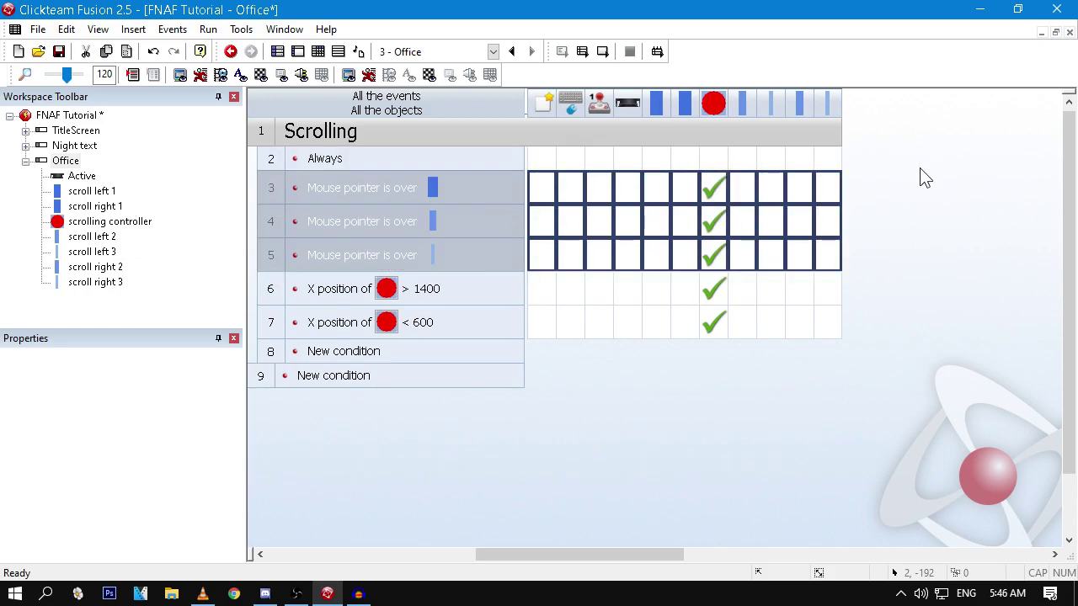
pyautogui.moveTo(283, 196); pyautogui.dragTo(271, 280)
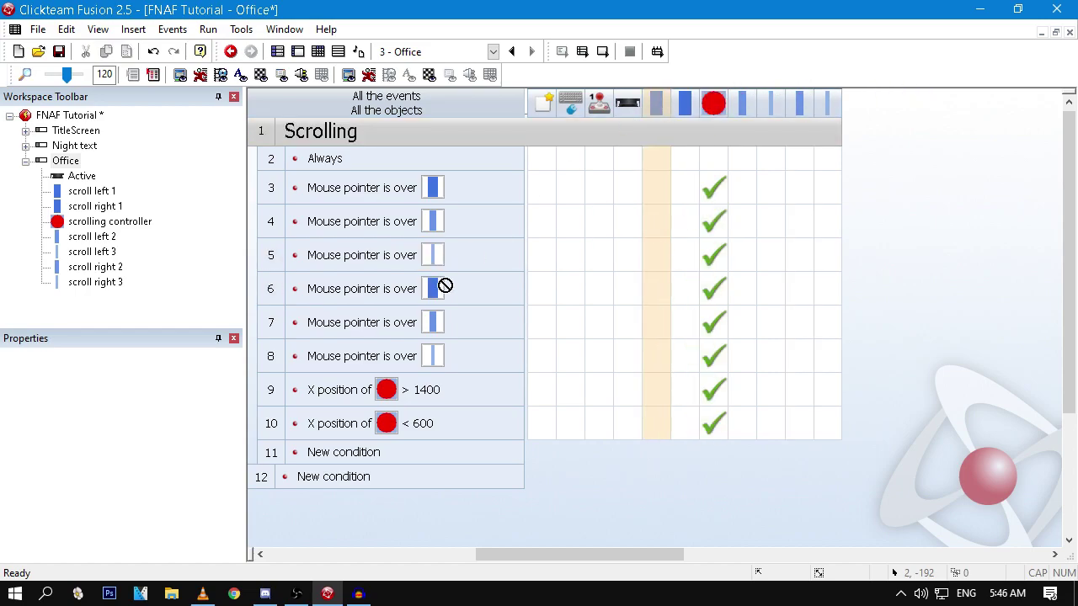
pyautogui.moveTo(689, 106); pyautogui.dragTo(439, 327)
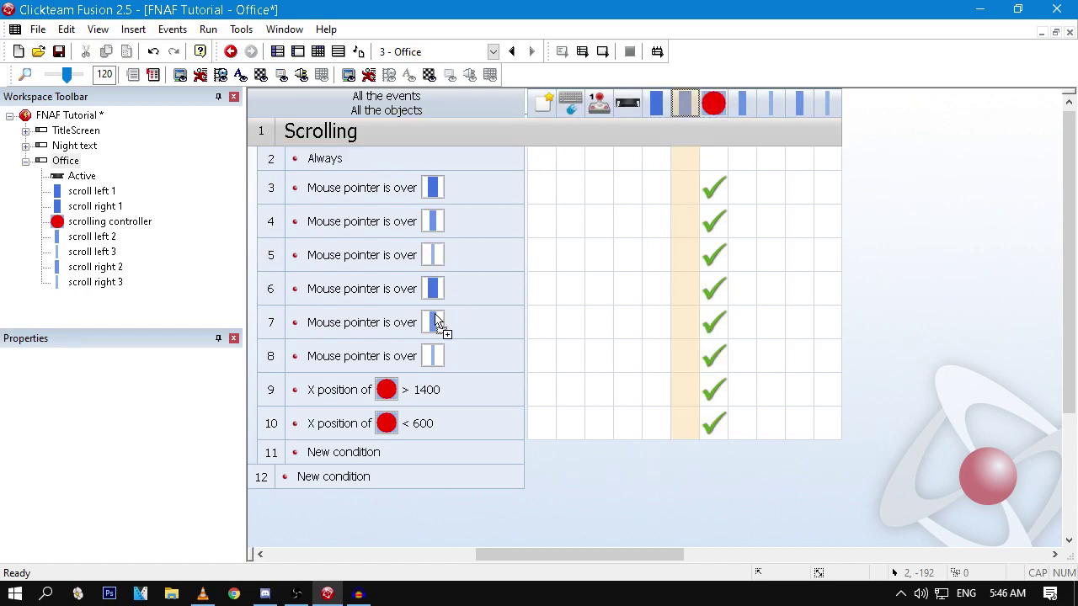
pyautogui.moveTo(742, 101); pyautogui.dragTo(441, 330)
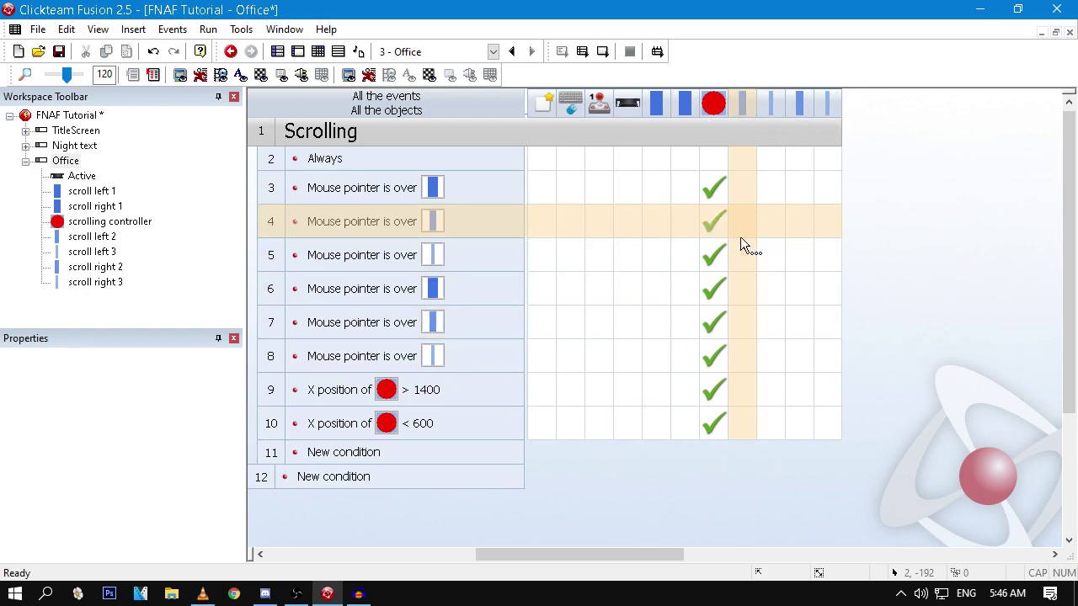
# Step: Change the scrolling controller's X expression in event 6 to subtract 8 instead of adding it
pyautogui.rightClick(718, 287)
pyautogui.click(789, 548)
pyautogui.click(478, 166)
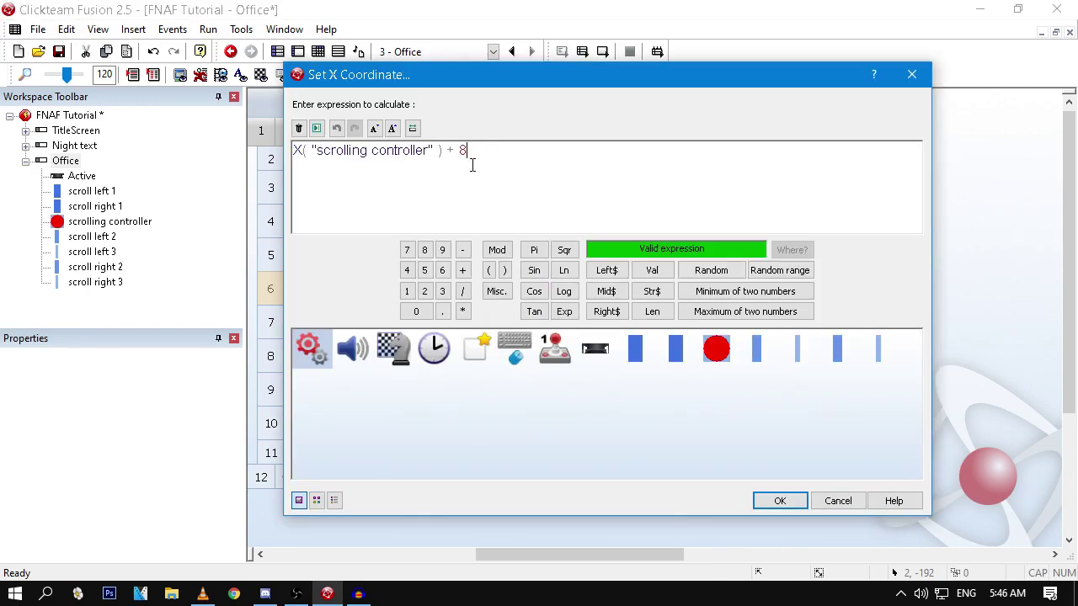
pyautogui.press('BackSpace')
pyautogui.write('0')
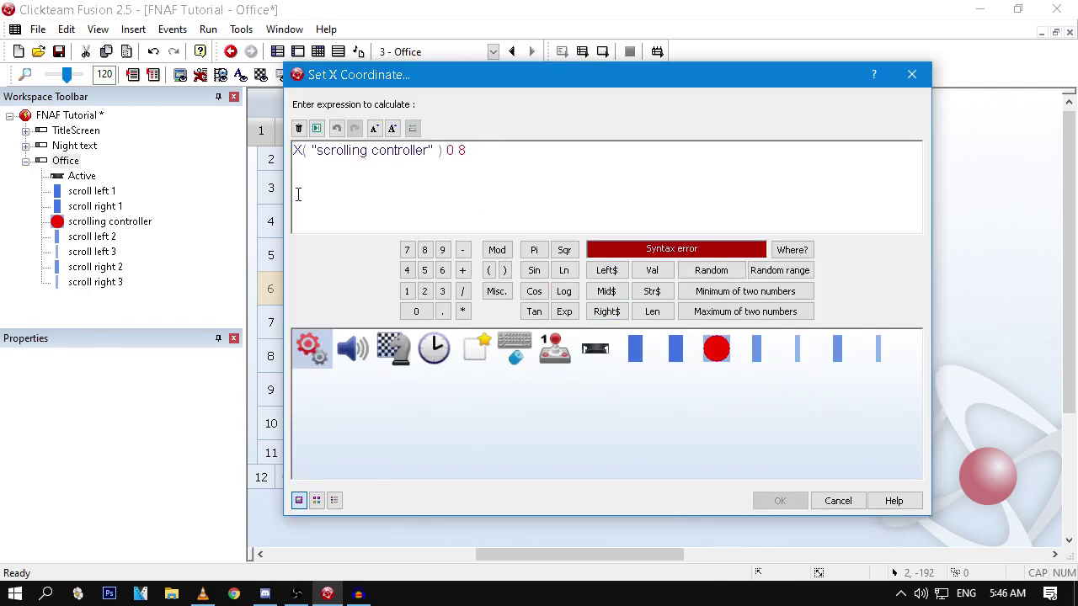
pyautogui.write('+')
pyautogui.press('Return')
# Step: Set the scrolling controller's X coordinate in event 7 to X( "scrolling controller" ) - 5
pyautogui.rightClick(715, 323)
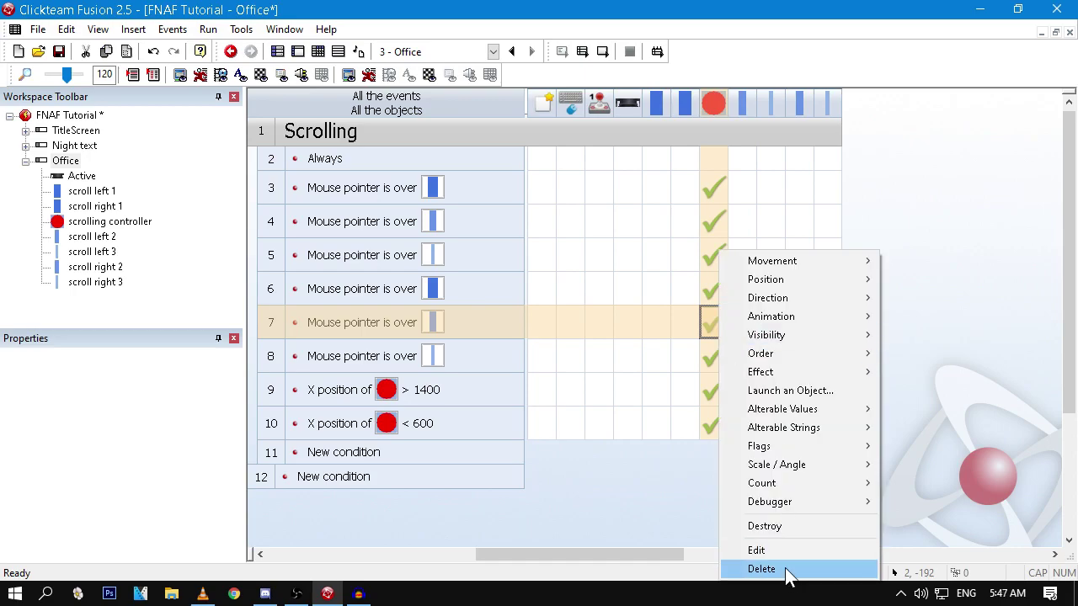
pyautogui.click(789, 550)
pyautogui.click(456, 167)
pyautogui.press('BackSpace')
pyautogui.write('-5')
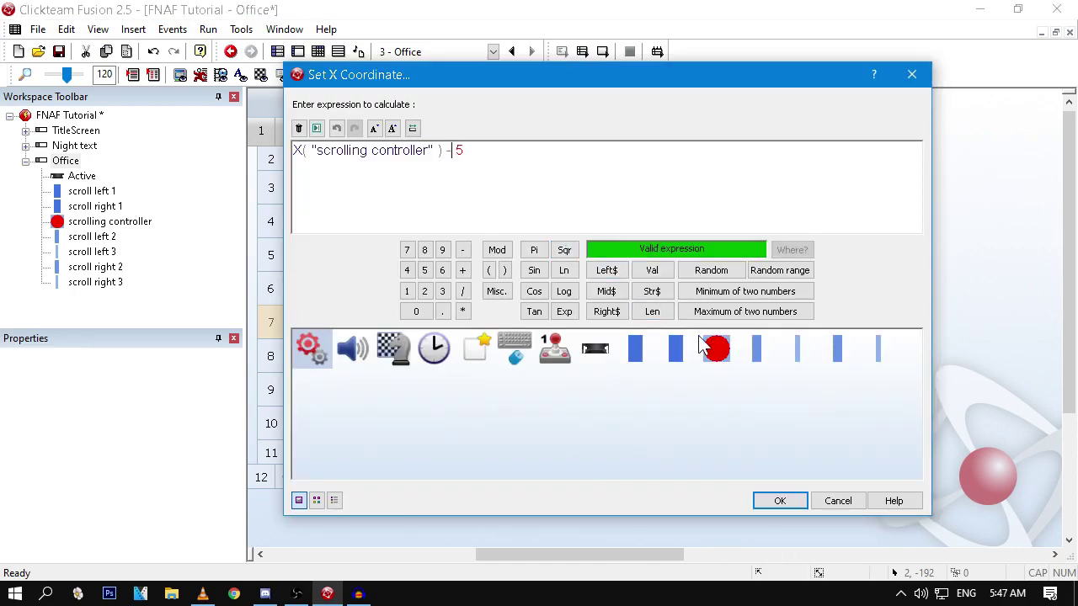
pyautogui.press('Return')
# Step: Change the scrolling controller's X expression in event 8 to subtract 4 instead of adding it
pyautogui.rightClick(714, 356)
pyautogui.click(777, 329)
pyautogui.click(456, 171)
pyautogui.press('BackSpace')
pyautogui.write('-')
pyautogui.press('Return')
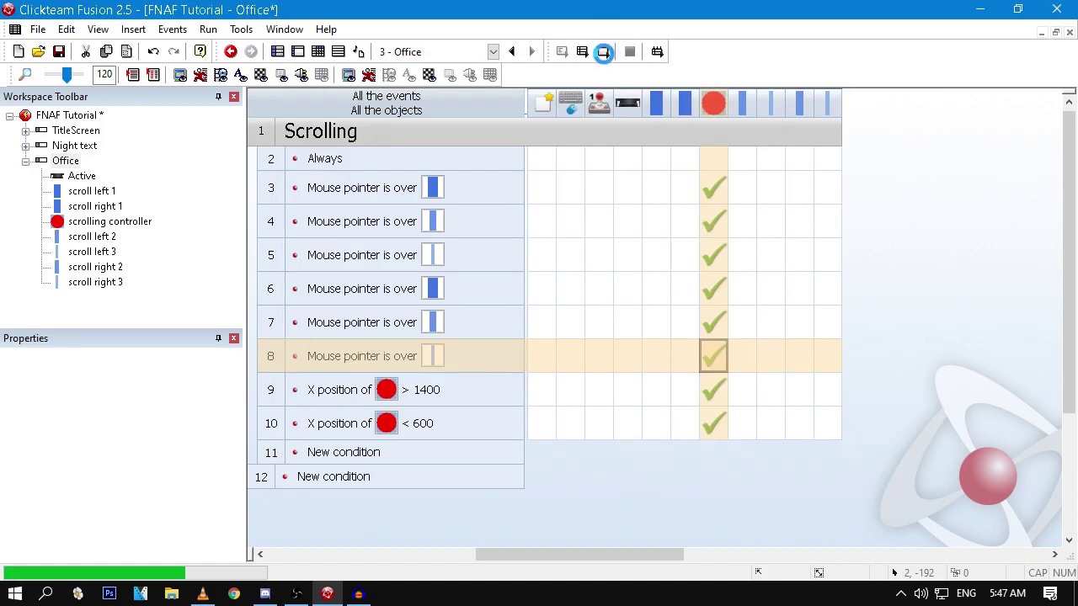
# Step: Run the Office frame to test the layered scrolling, close the test, and return to the frame editor
pyautogui.press('F7')
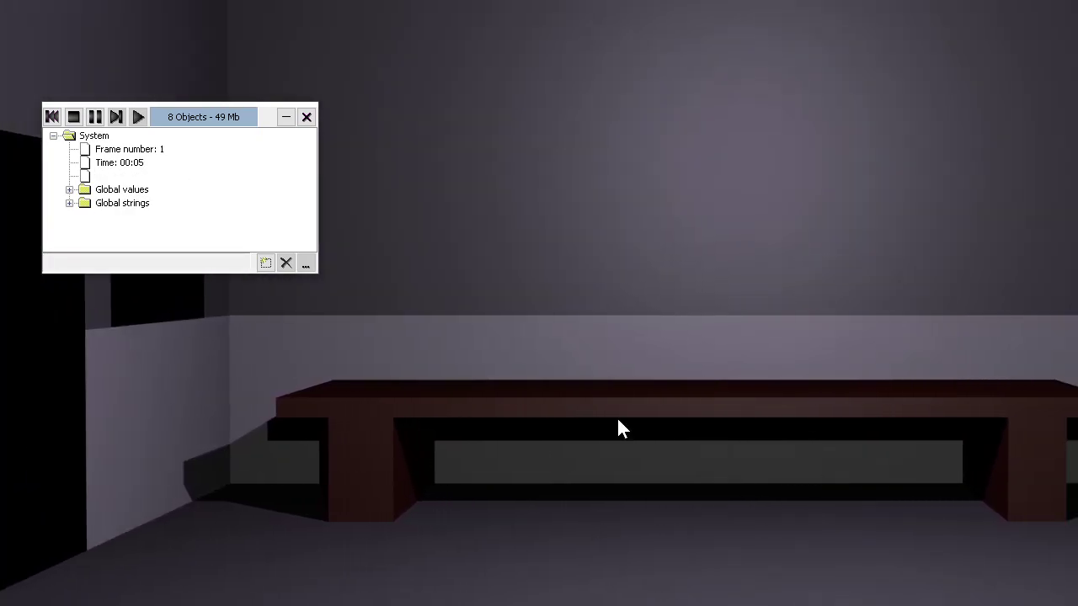
pyautogui.hotkey('alt', 'F4')
pyautogui.click(298, 51)
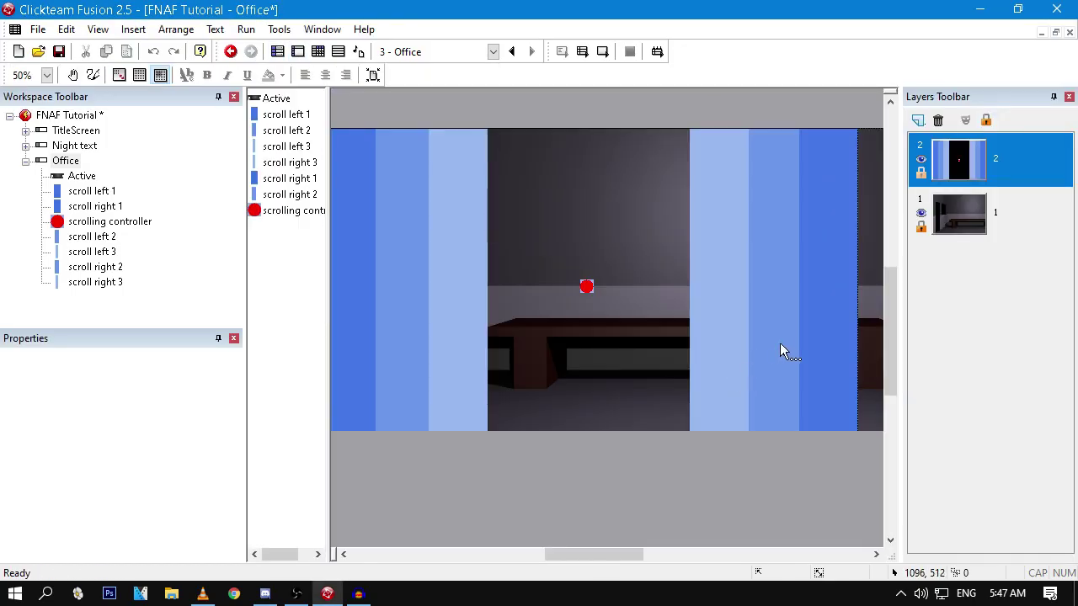
# Step: Make all six left and right scroll zones visible at start
pyautogui.click(780, 341)
pyautogui.keyDown('shift'); pyautogui.click(797, 278); pyautogui.keyUp('shift')
pyautogui.keyDown('shift'); pyautogui.click(410, 264); pyautogui.keyUp('shift')
pyautogui.keyDown('shift'); pyautogui.click(408, 264); pyautogui.keyUp('shift')
pyautogui.click(15, 400)
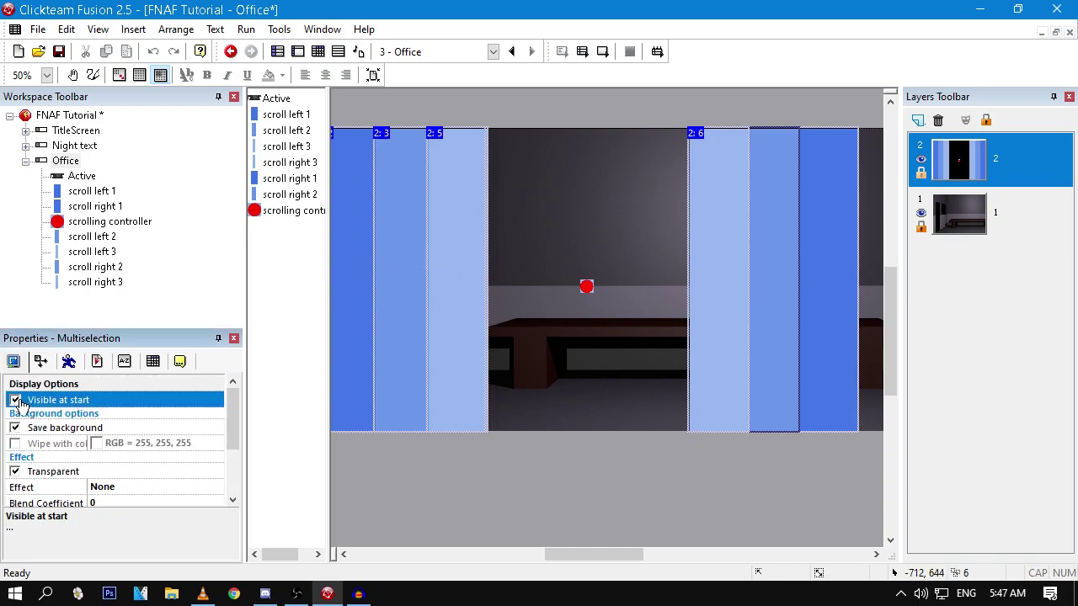
# Step: Move scroll right 3 to X 1140 and shift scroll right 2 flush with the outer end of scroll right 1
pyautogui.click(619, 364)
pyautogui.click(743, 291)
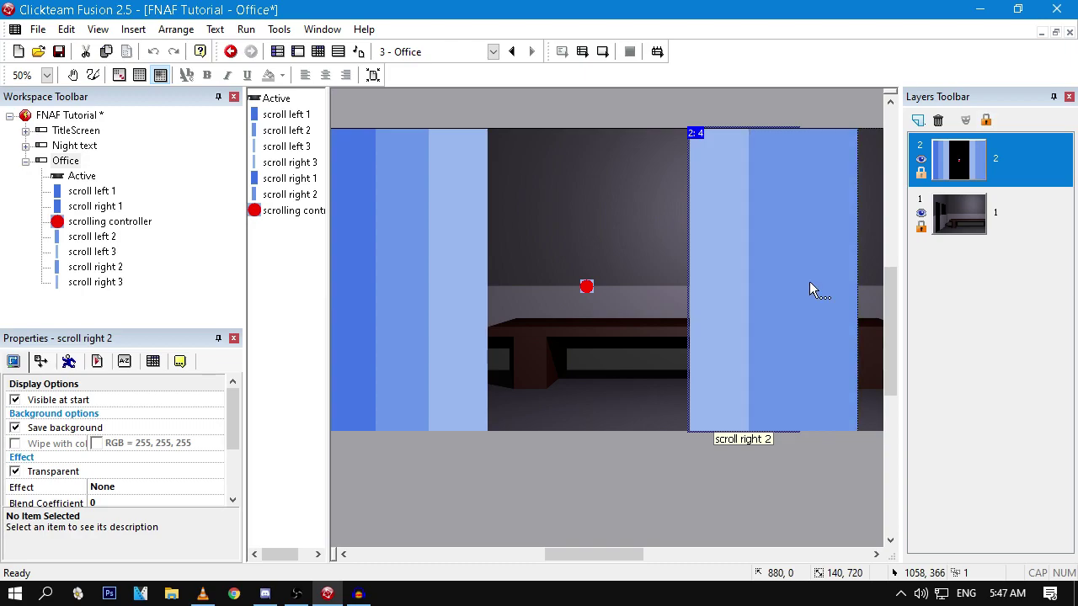
pyautogui.hotkey('ctrl', 'z')
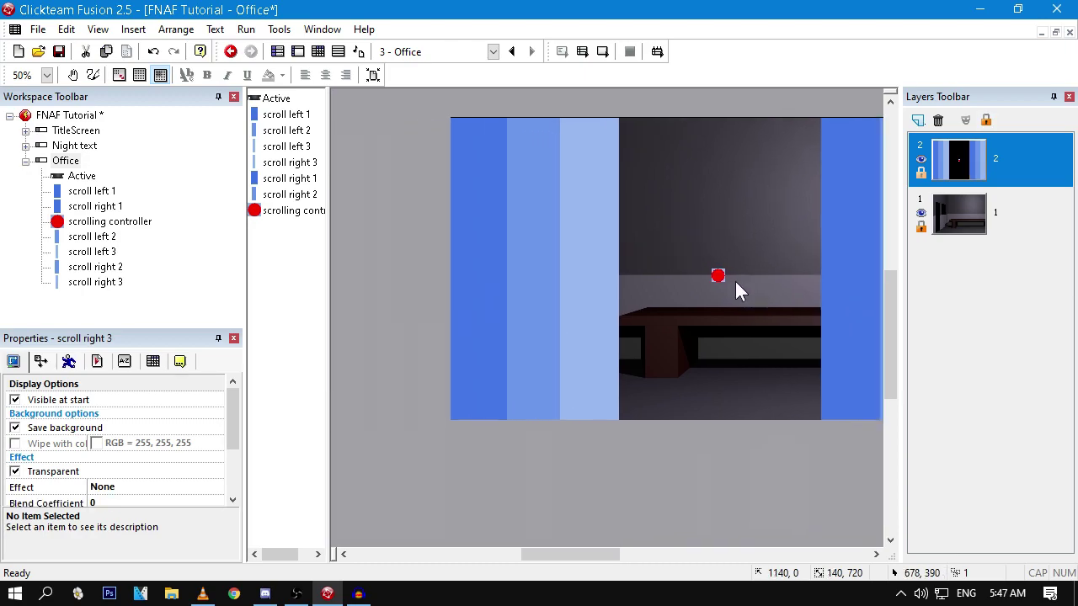
# Step: Align scroll left 2 and scroll left 3 with the outer edge of scroll left 1, and test-run the Office frame
pyautogui.click(528, 250)
pyautogui.moveTo(542, 249); pyautogui.dragTo(481, 249)
pyautogui.click(577, 239)
pyautogui.click(569, 233)
pyautogui.click(644, 234)
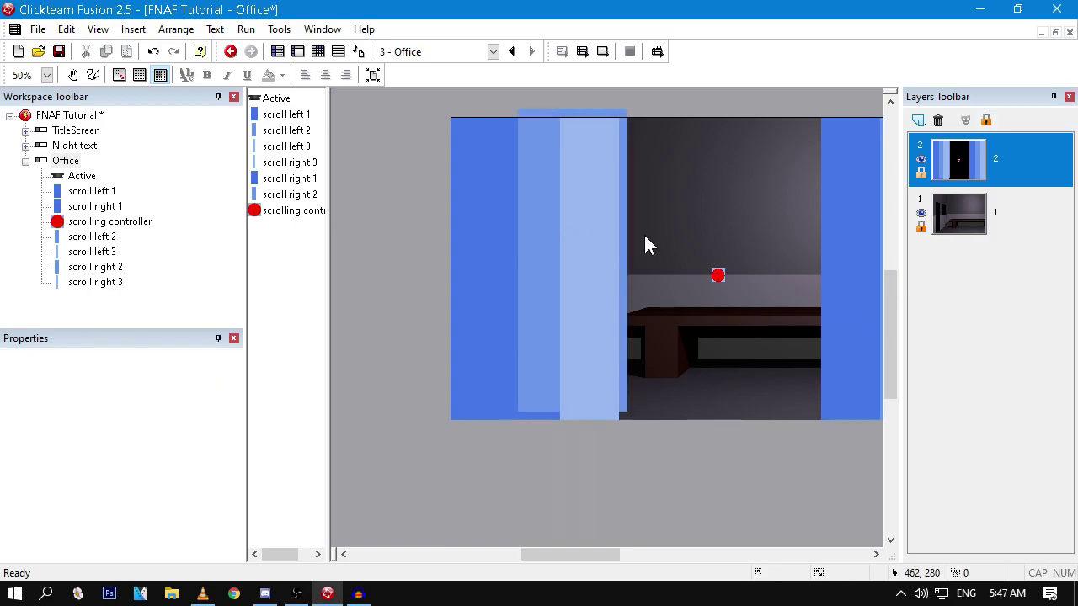
pyautogui.moveTo(600, 243); pyautogui.dragTo(491, 222)
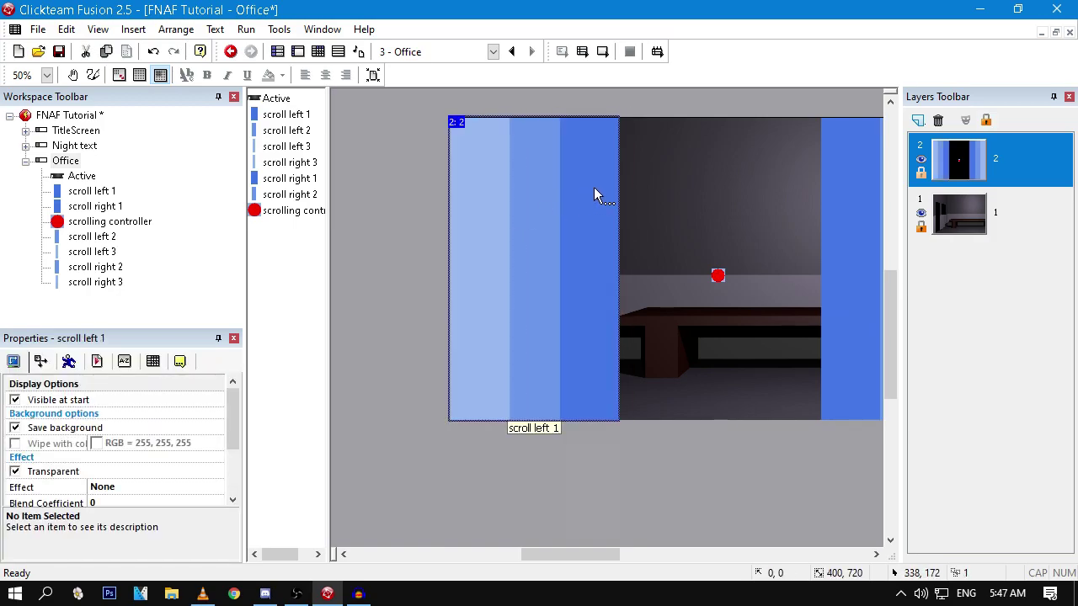
pyautogui.click(582, 52)
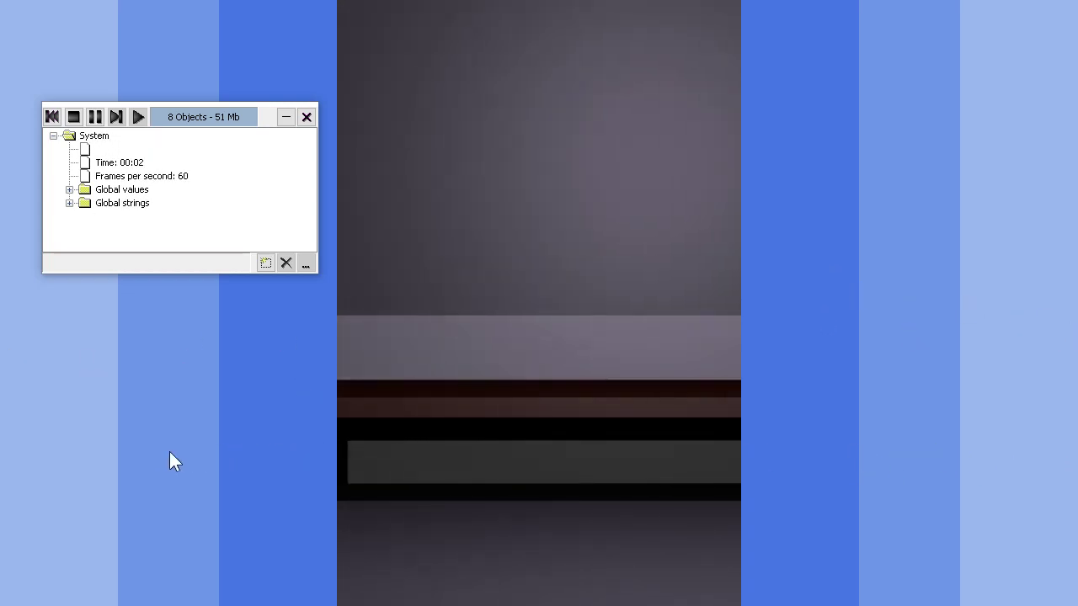
pyautogui.press('Escape')
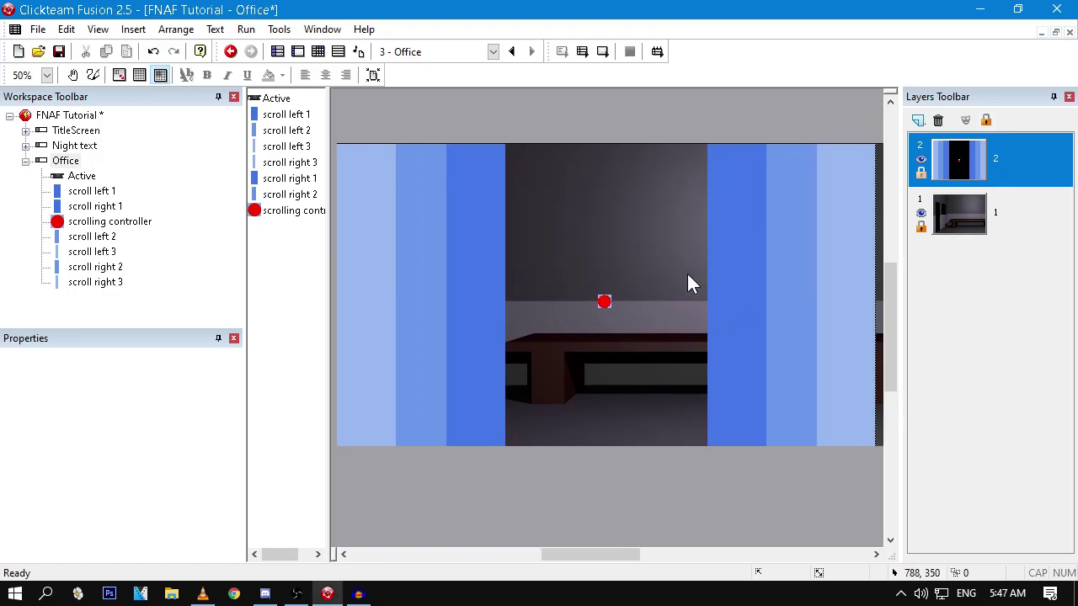
# Step: Hide all six left and right scroll zones at start and test-run the Office frame
pyautogui.click(455, 226)
pyautogui.keyDown('shift'); pyautogui.click(419, 227); pyautogui.keyUp('shift')
pyautogui.keyDown('shift'); pyautogui.click(771, 242); pyautogui.keyUp('shift')
pyautogui.keyDown('shift'); pyautogui.click(752, 248); pyautogui.keyUp('shift')
pyautogui.keyDown('shift'); pyautogui.click(818, 244); pyautogui.keyUp('shift')
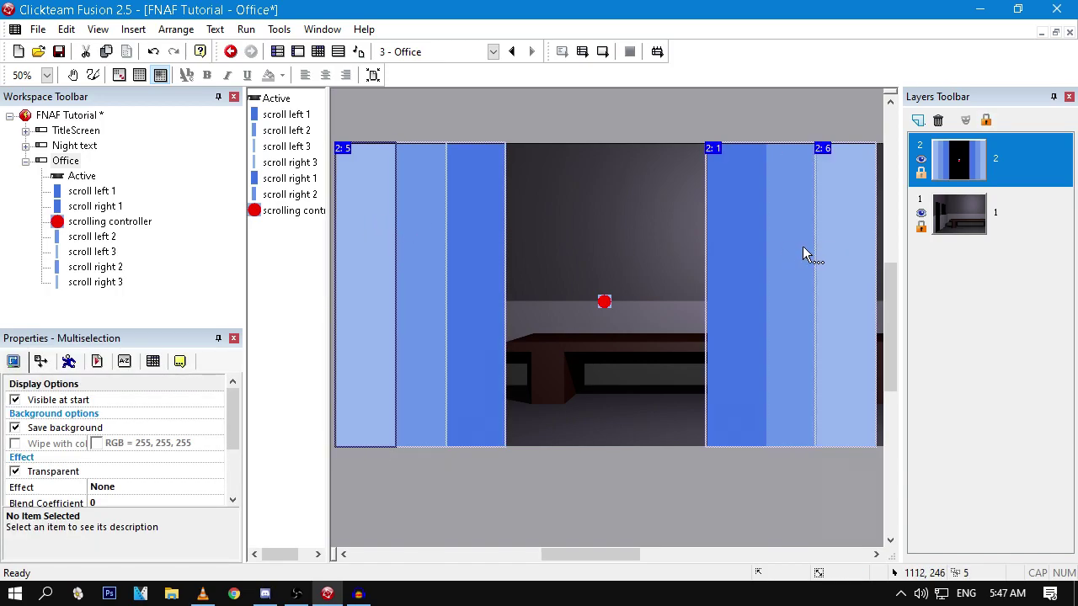
pyautogui.click(14, 400)
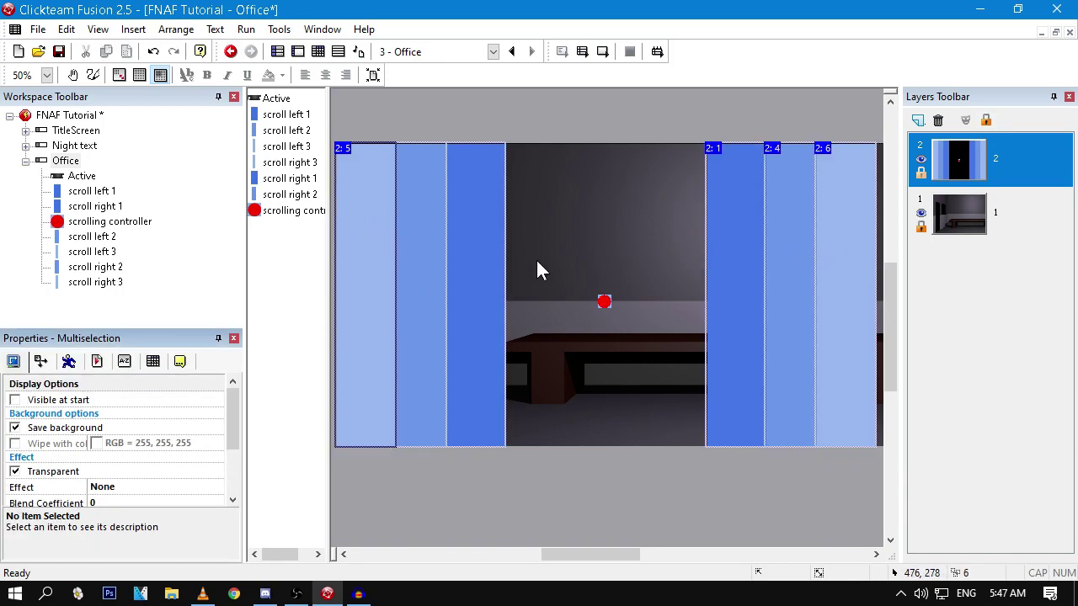
pyautogui.click(536, 258)
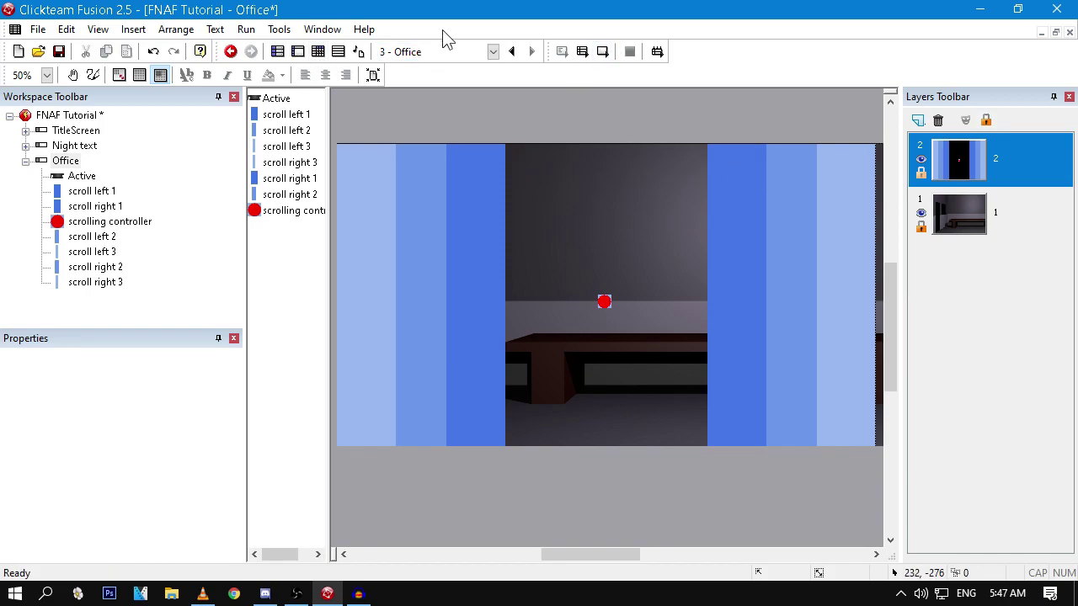
pyautogui.click(603, 52)
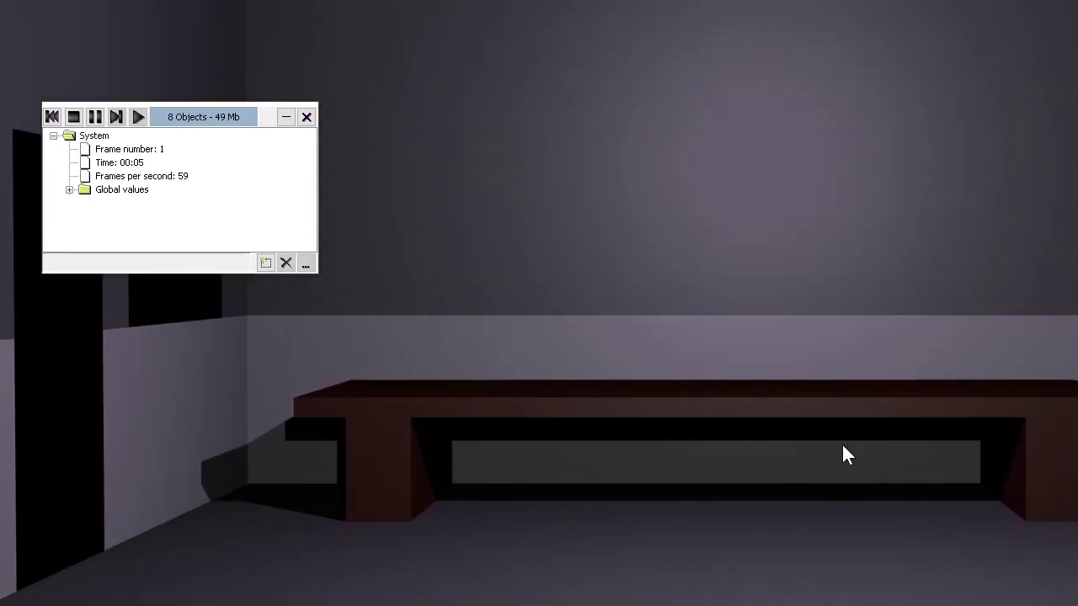
pyautogui.hotkey('alt', 'F4')
pyautogui.click(296, 594)
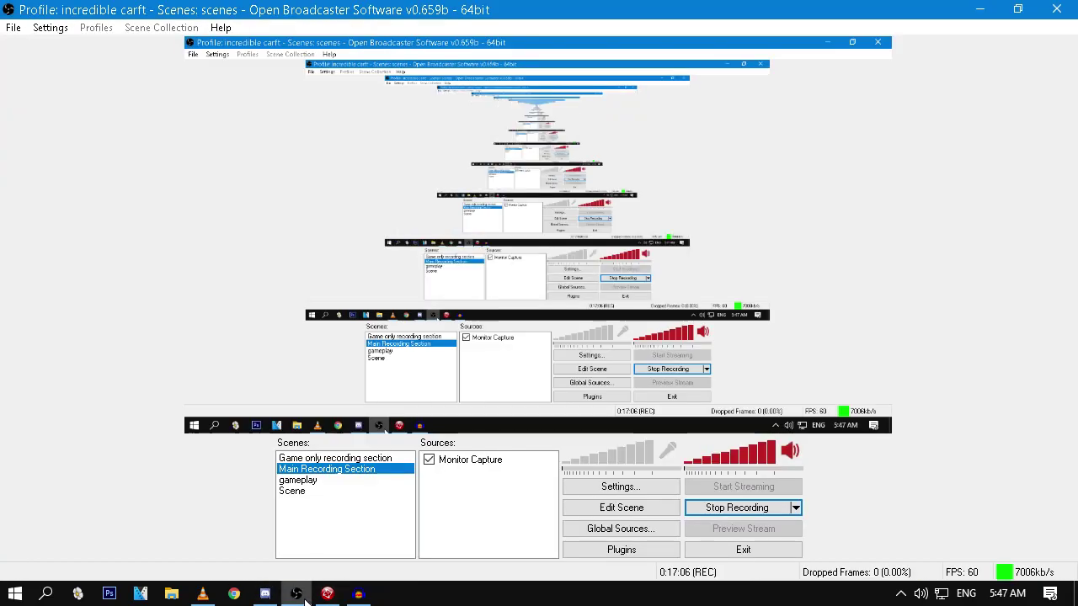
pyautogui.click(304, 598)
# Step: Insert a Perspective object into the Office frame and place it at the frame's origin, 0, 0
pyautogui.moveTo(614, 454); pyautogui.dragTo(651, 449, button='middle')
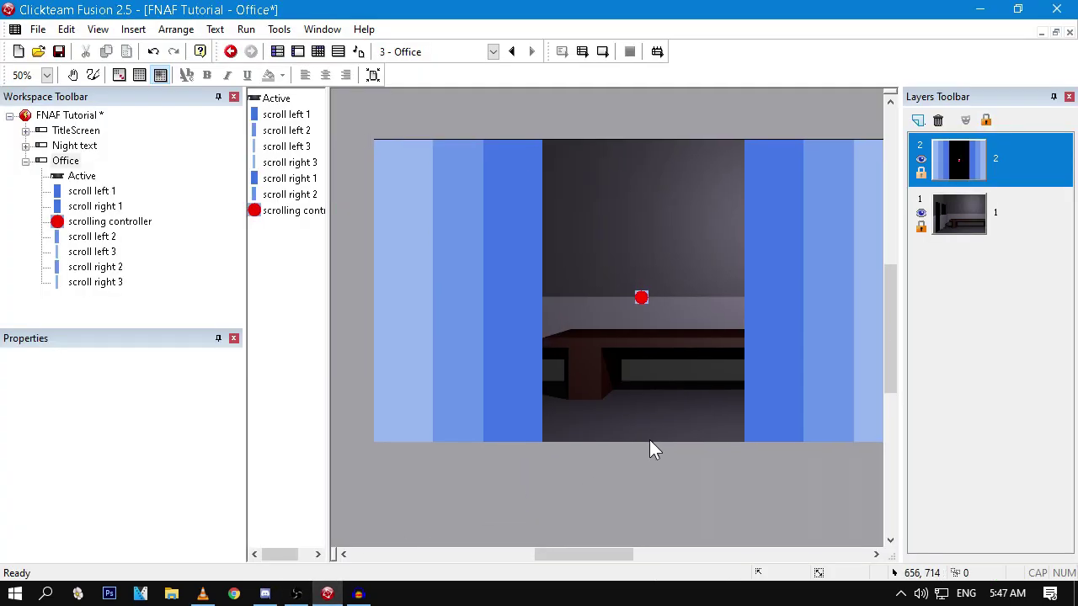
pyautogui.doubleClick(656, 352)
pyautogui.scroll(-3, 665, 337)
pyautogui.click(508, 274)
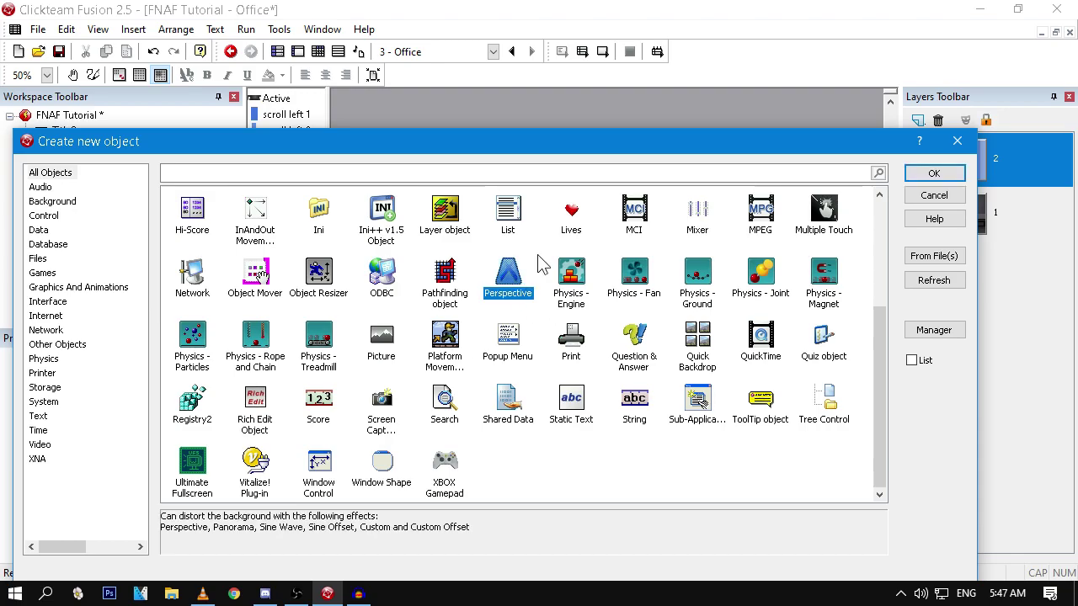
pyautogui.doubleClick(507, 273)
pyautogui.click(575, 227)
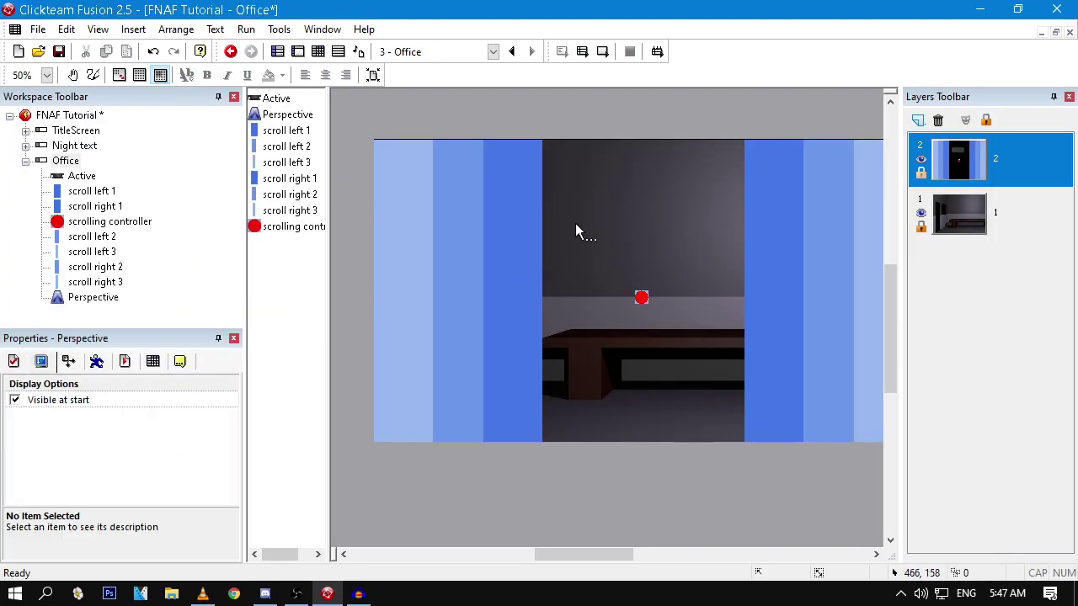
pyautogui.click(385, 163)
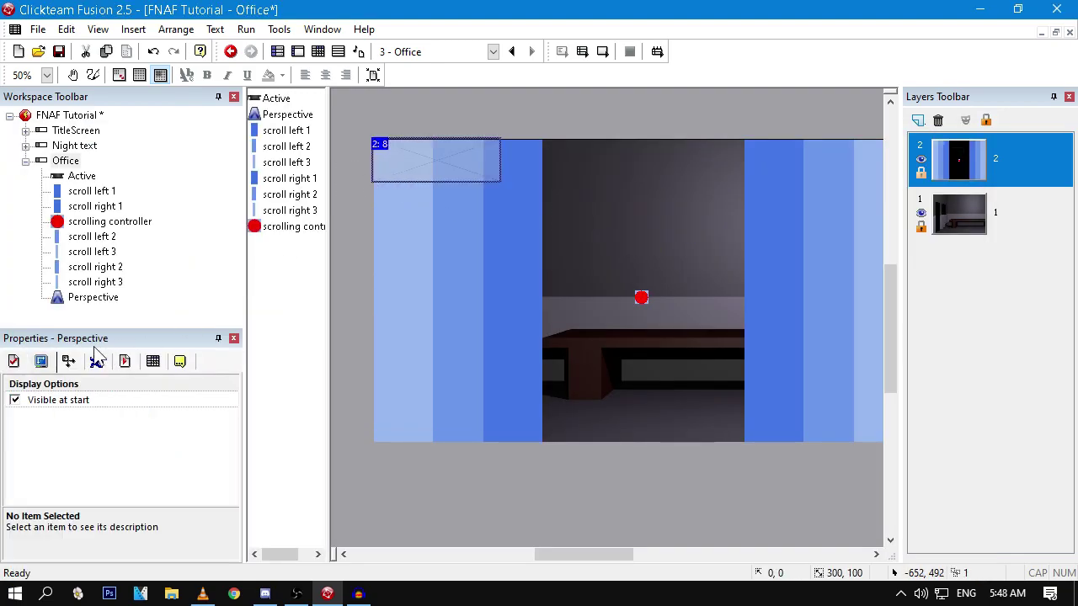
# Step: Set the Perspective object's size to 1280 wide and 720 high
pyautogui.click(70, 360)
pyautogui.click(147, 441)
pyautogui.click(160, 454)
pyautogui.write('1280')
pyautogui.click(150, 470)
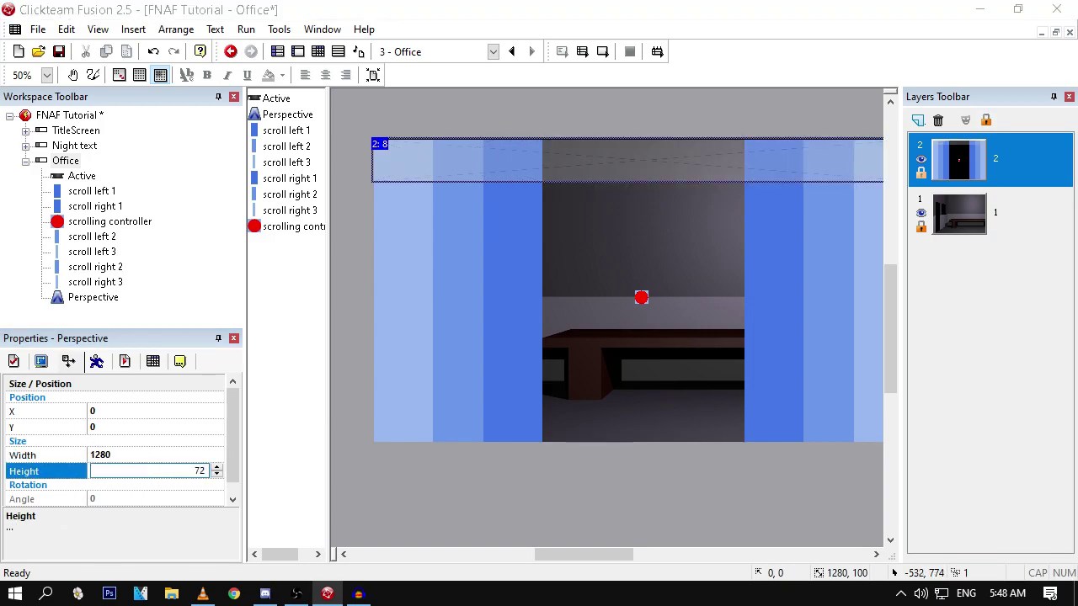
pyautogui.click(664, 428)
# Step: Enable resampling for the Perspective object and set its zoom value to 120
pyautogui.click(13, 362)
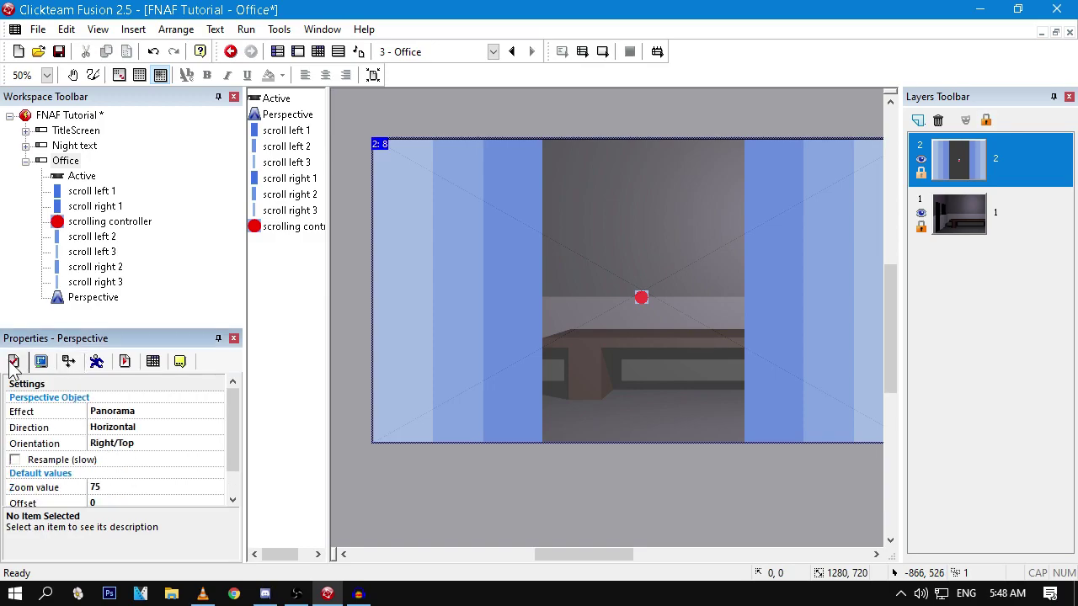
pyautogui.click(16, 461)
pyautogui.click(145, 455)
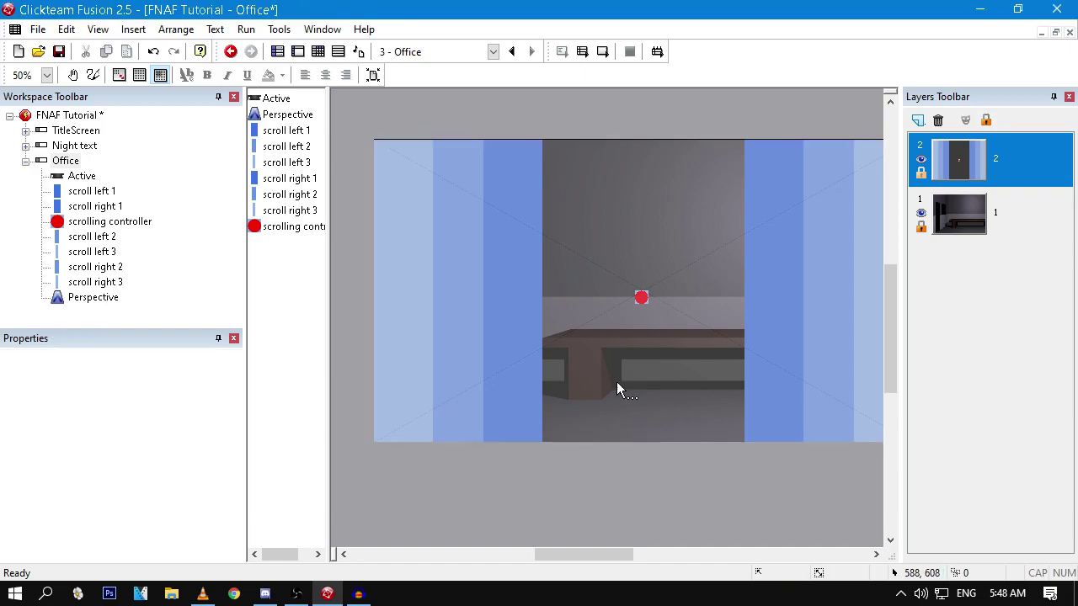
# Step: Run the Office frame to check the panorama effect while scrolling, and close the test
pyautogui.click(602, 52)
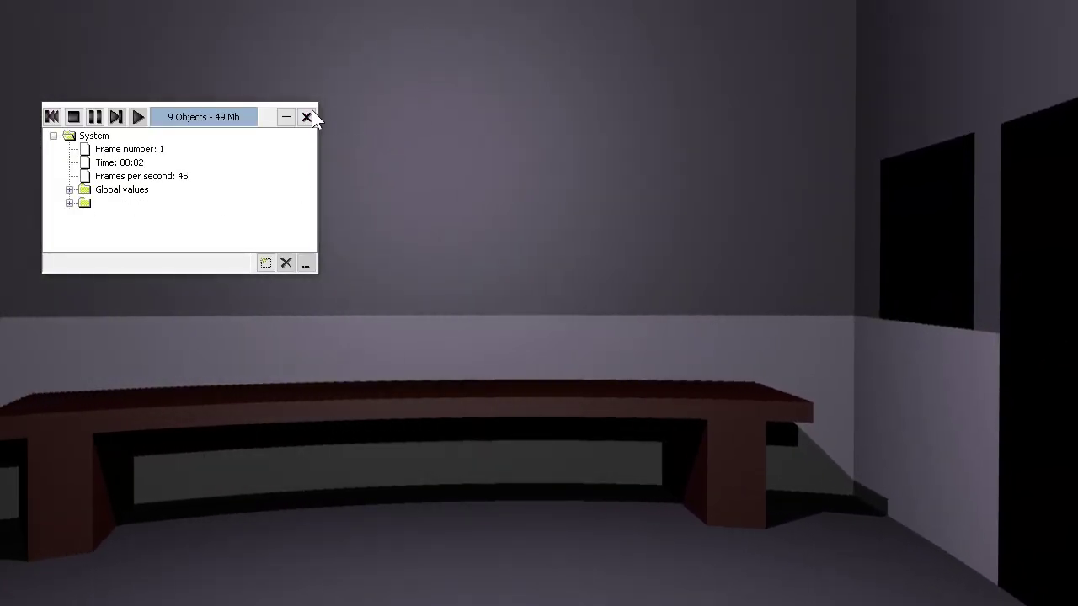
pyautogui.click(307, 117)
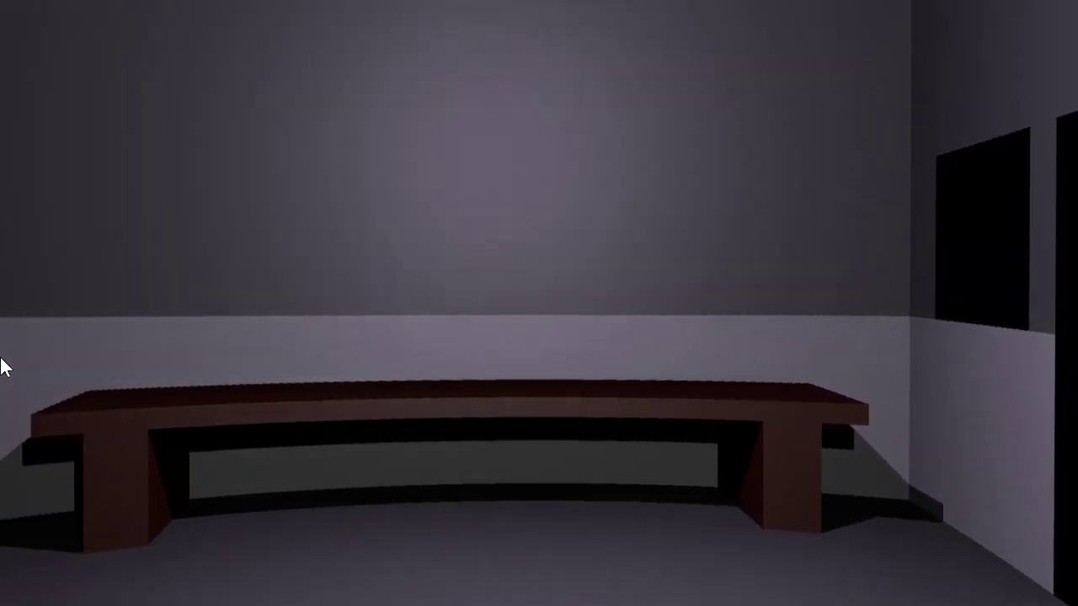
pyautogui.hotkey('alt', 'F4')
# Step: Set the Perspective object's zoom value to 150 and test-run the Office frame
pyautogui.click(157, 487)
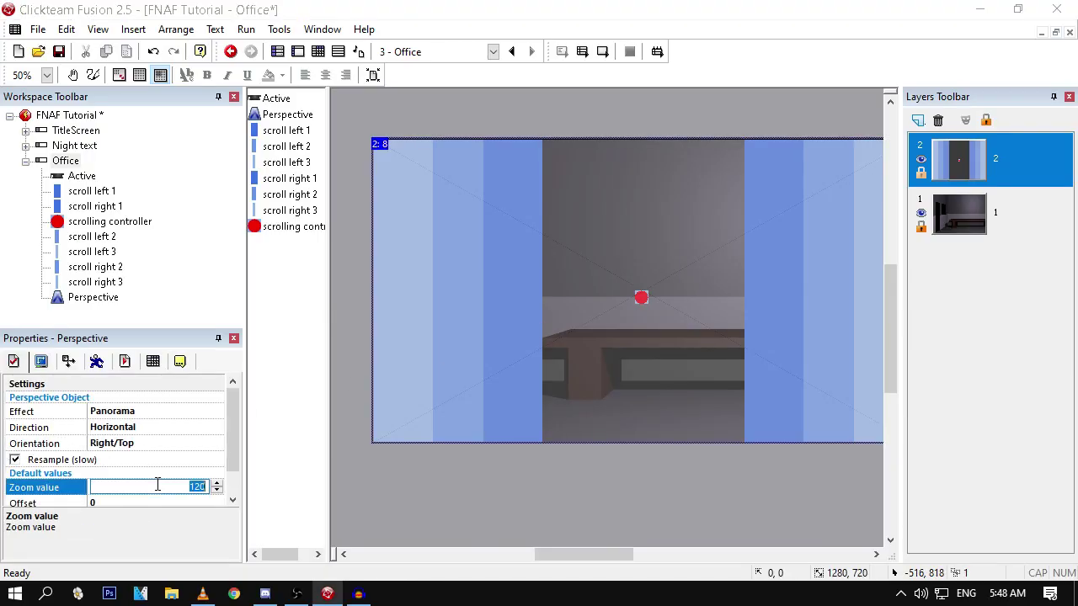
pyautogui.write('150')
pyautogui.moveTo(574, 554); pyautogui.dragTo(626, 554)
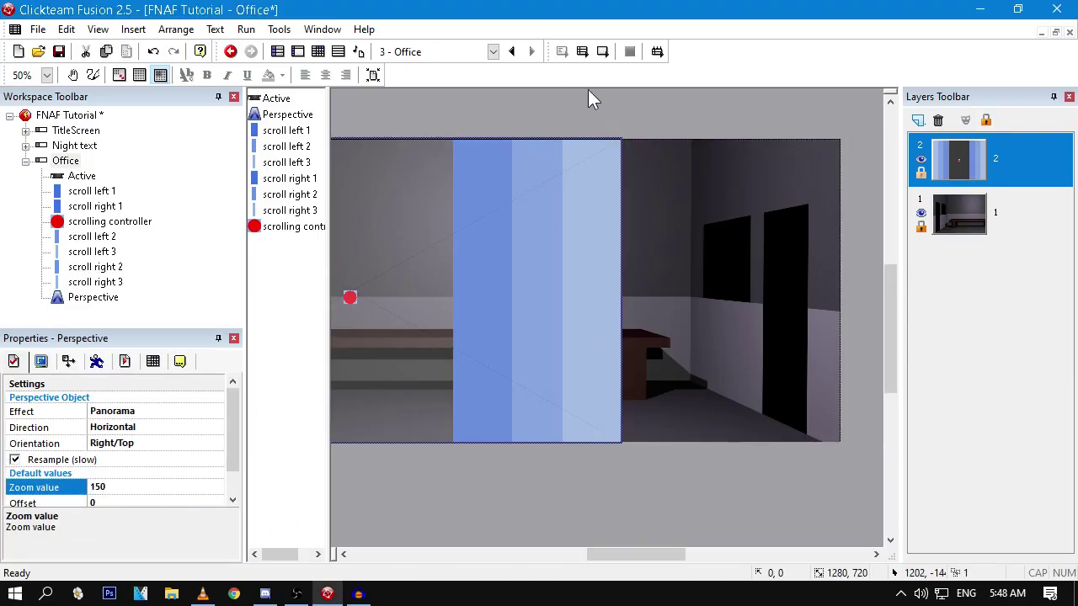
pyautogui.click(602, 52)
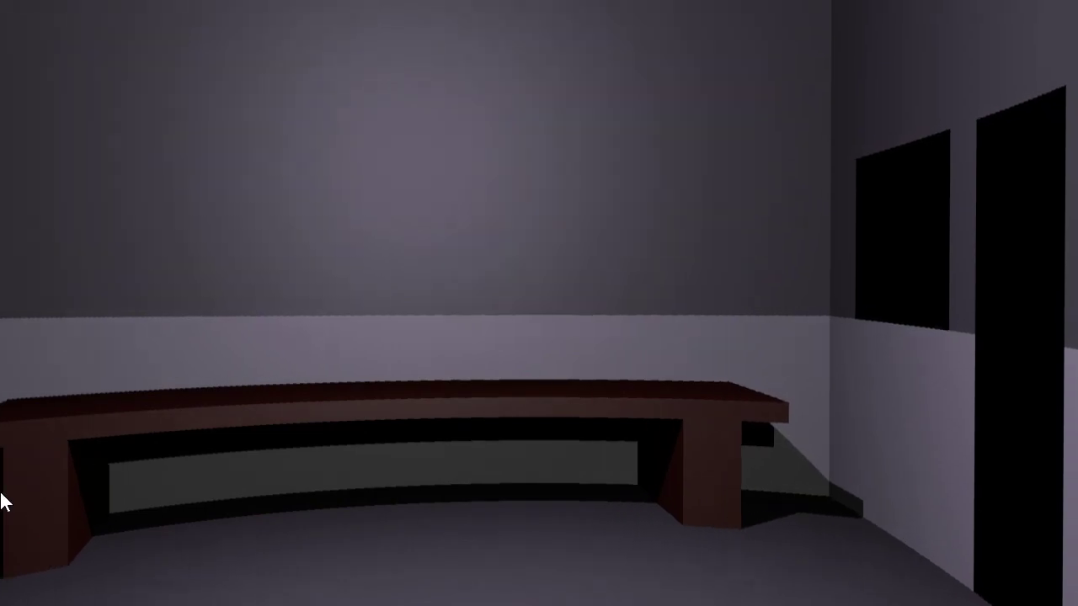
pyautogui.hotkey('alt', 'F4')
# Step: Collapse the Office frame's object list, then run the whole application, start a new game through to the office, and close it
pyautogui.hscroll(-5, 645, 471)
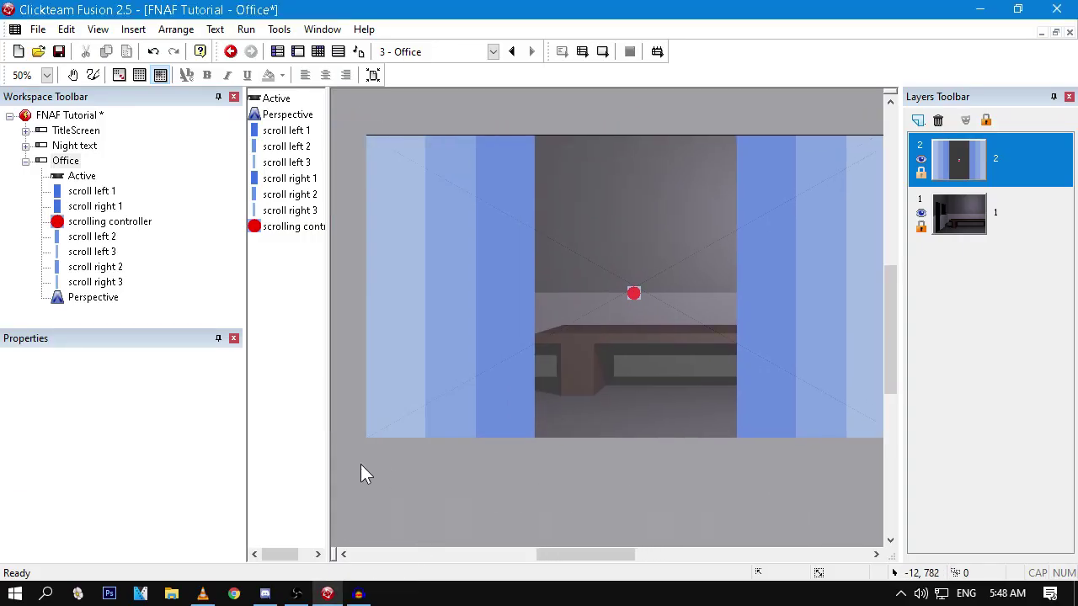
pyautogui.click(25, 161)
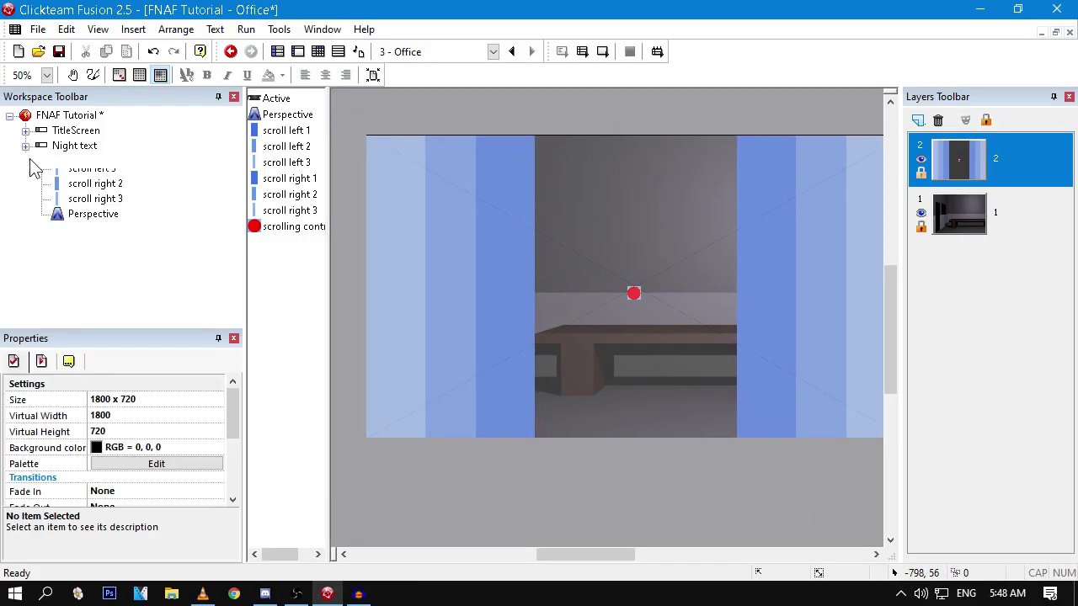
pyautogui.click(615, 126)
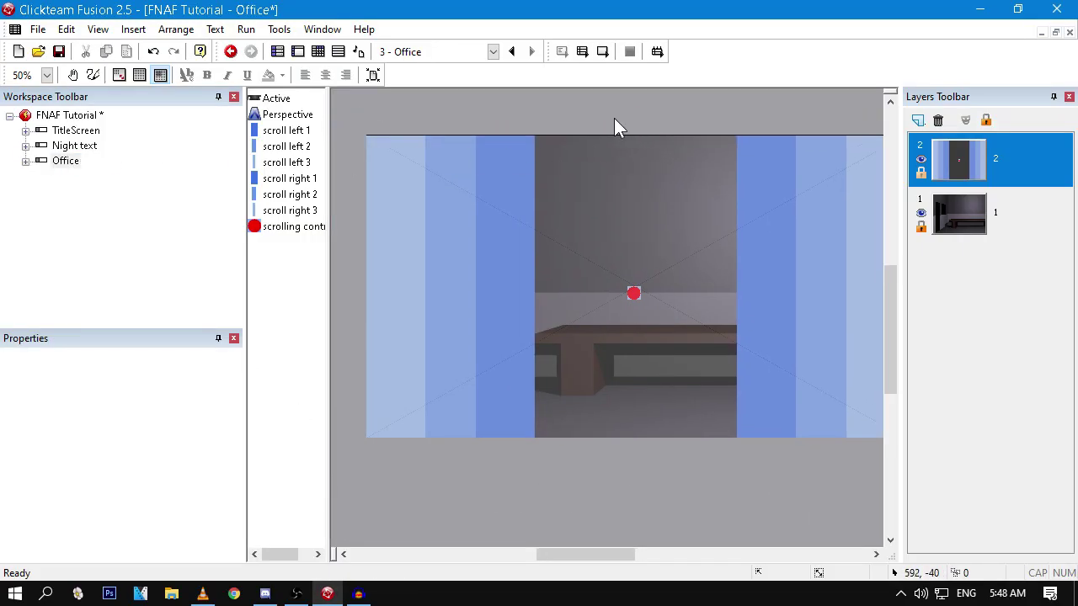
pyautogui.click(584, 54)
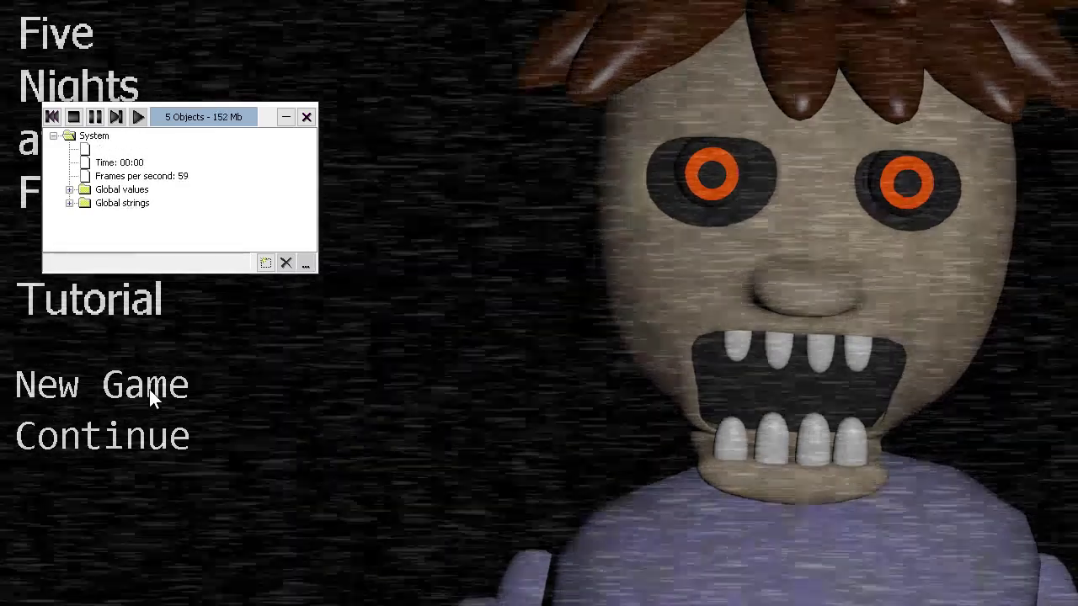
pyautogui.click(147, 388)
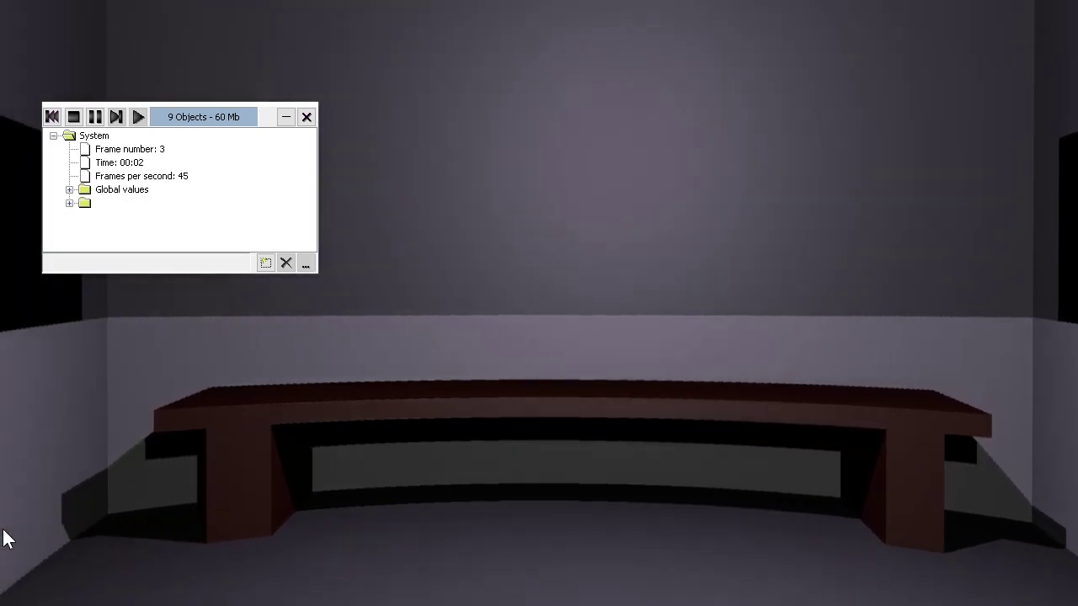
pyautogui.hotkey('alt', 'F4')
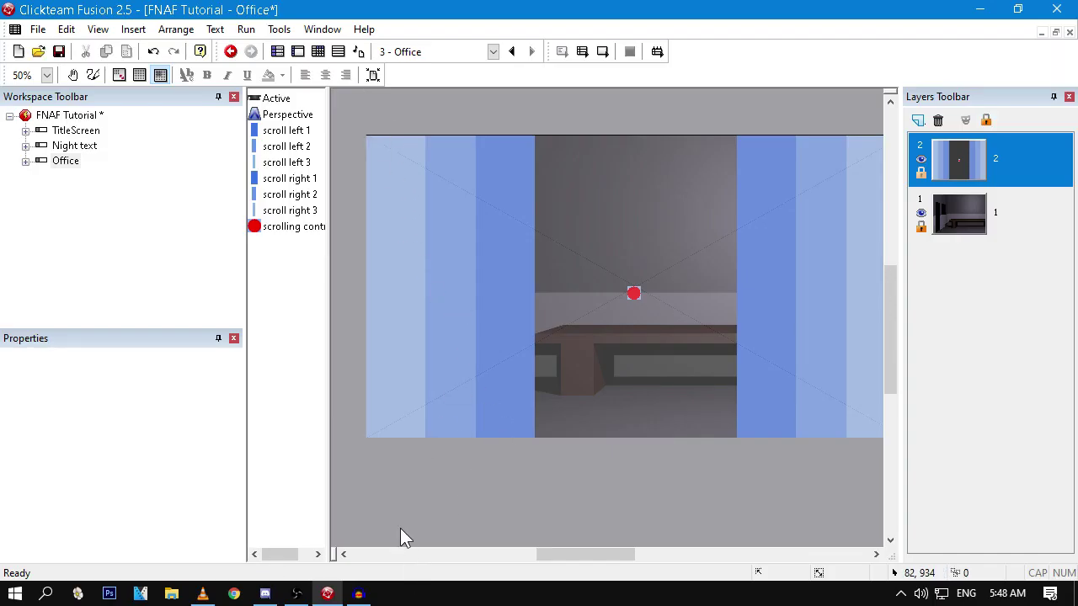
# Step: Save the FNAF Tutorial project
pyautogui.moveTo(402, 538); pyautogui.dragTo(418, 540, button='middle')
pyautogui.click(59, 53)
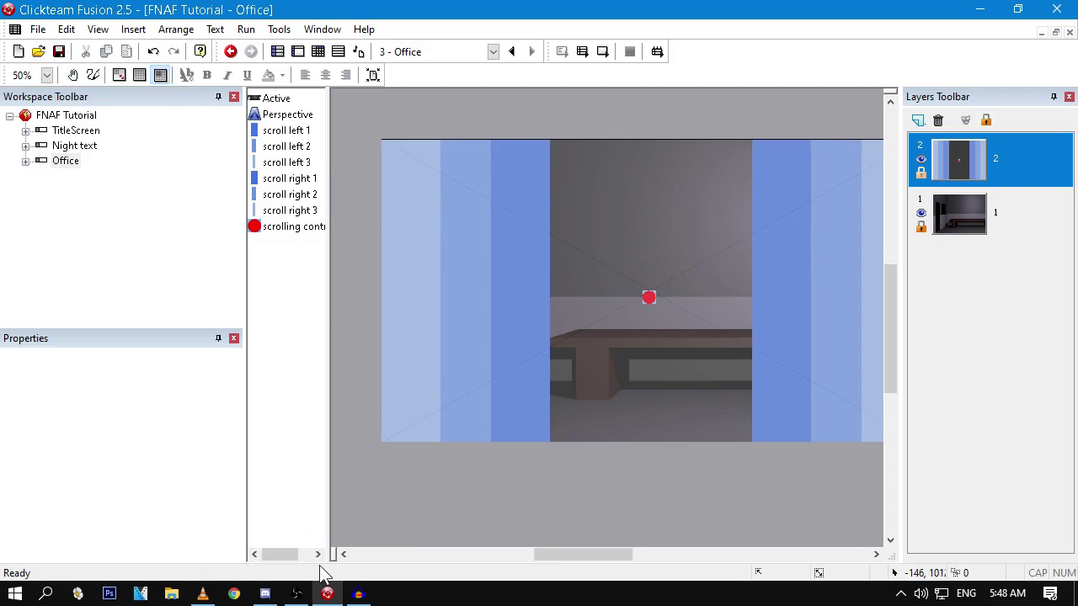
pyautogui.click(297, 594)
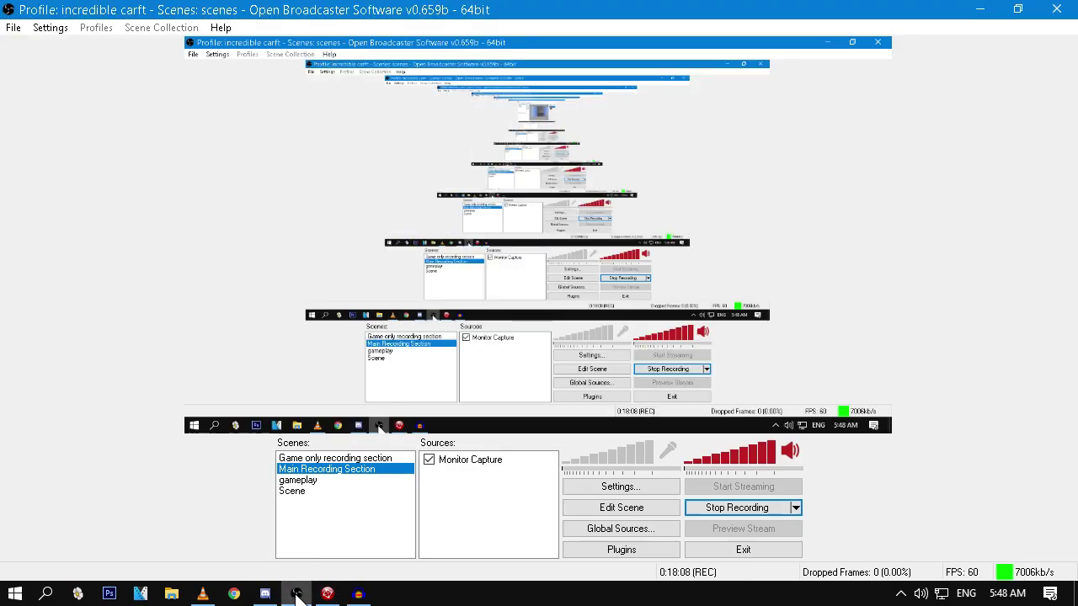